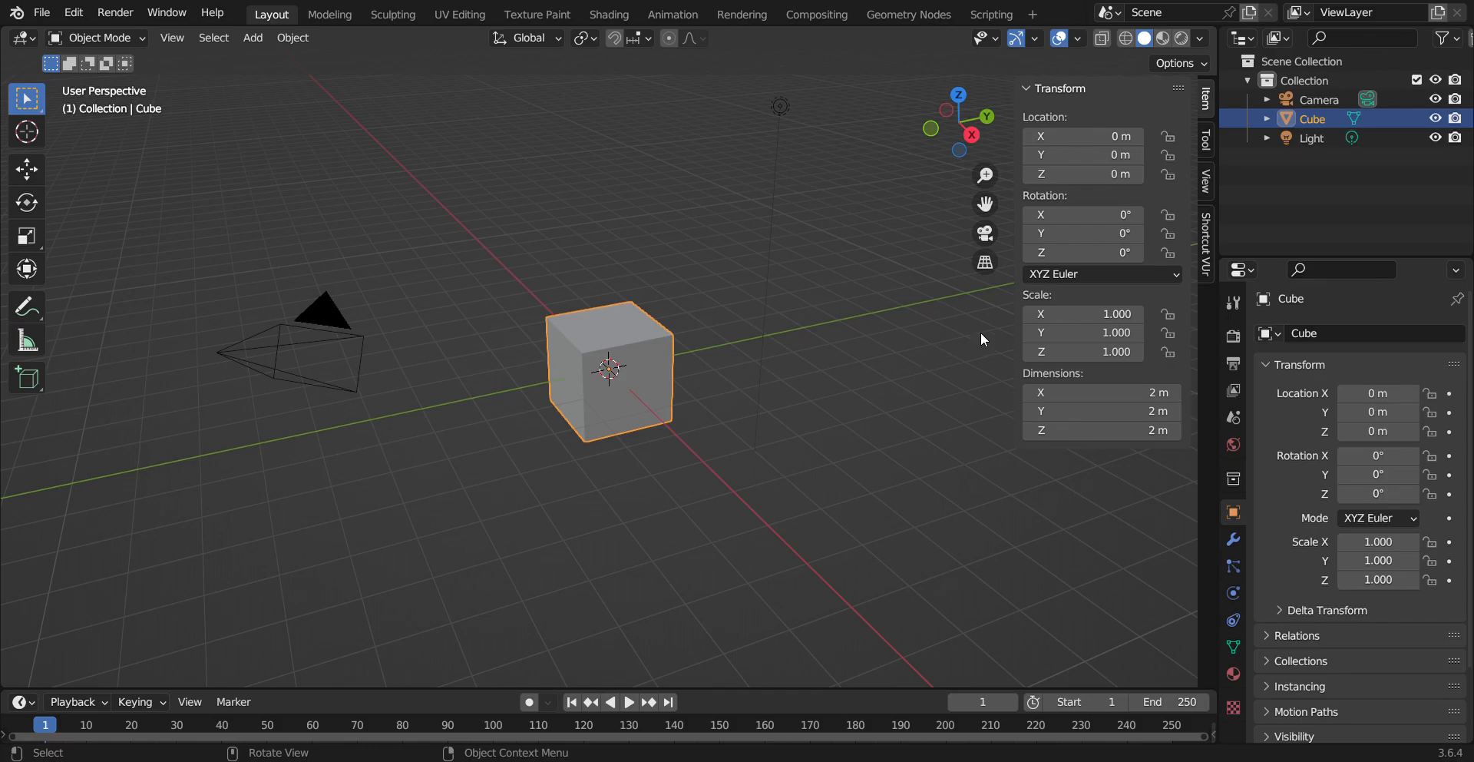
Start the Shortcut VUr key display from its sidebar panel and hide the sidebar
click(1207, 240)
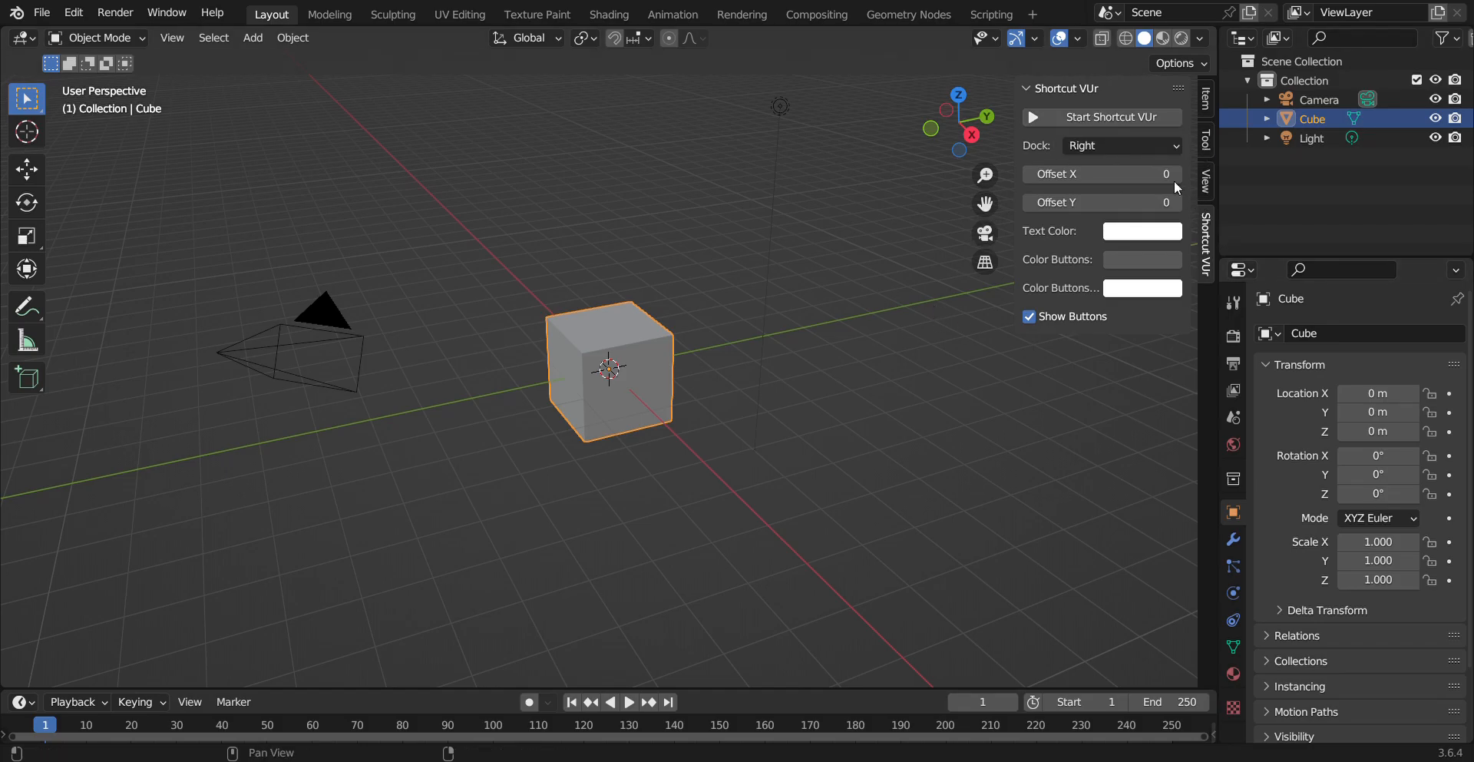
click(1085, 119)
key(n)
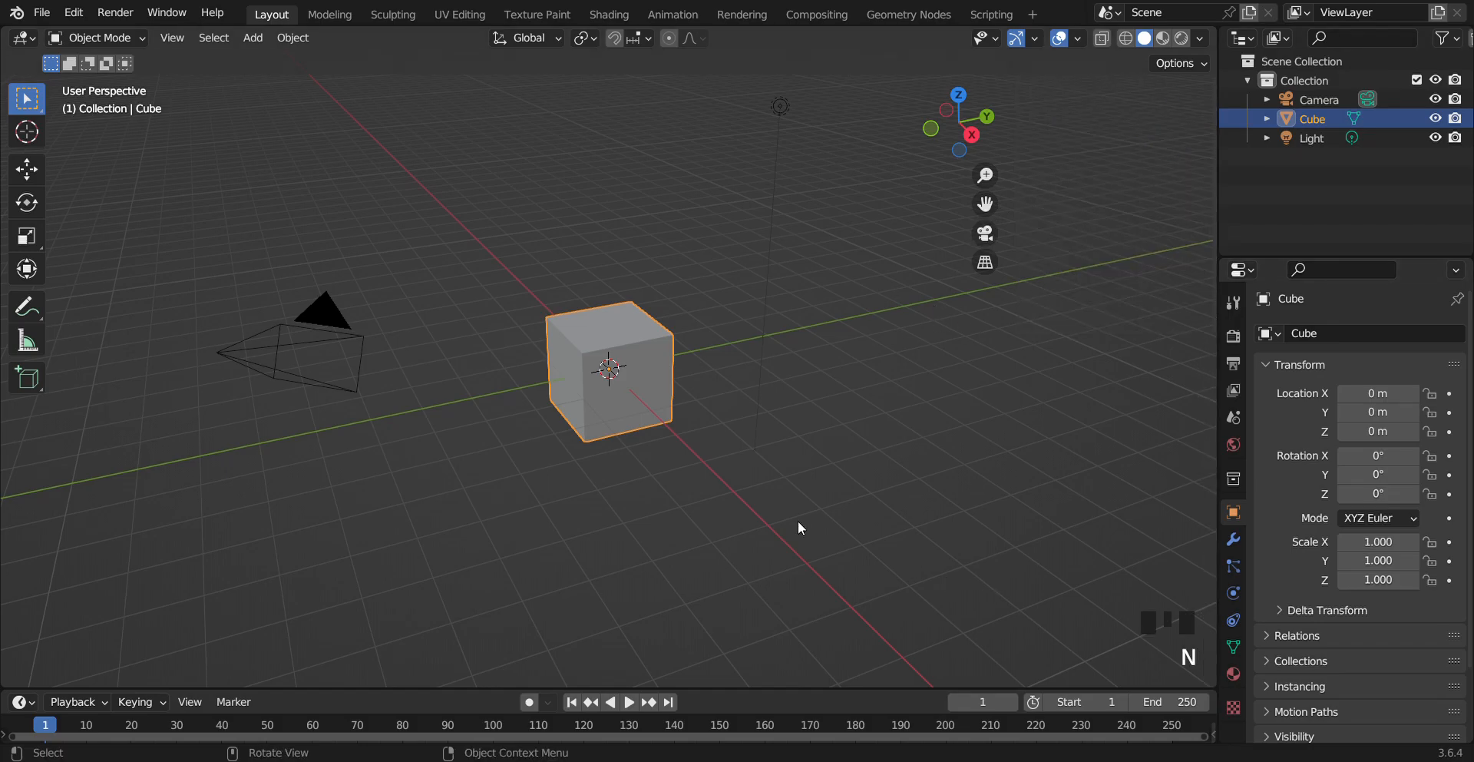
Delete the default cube from the scene
scroll(906, 423, up, 2)
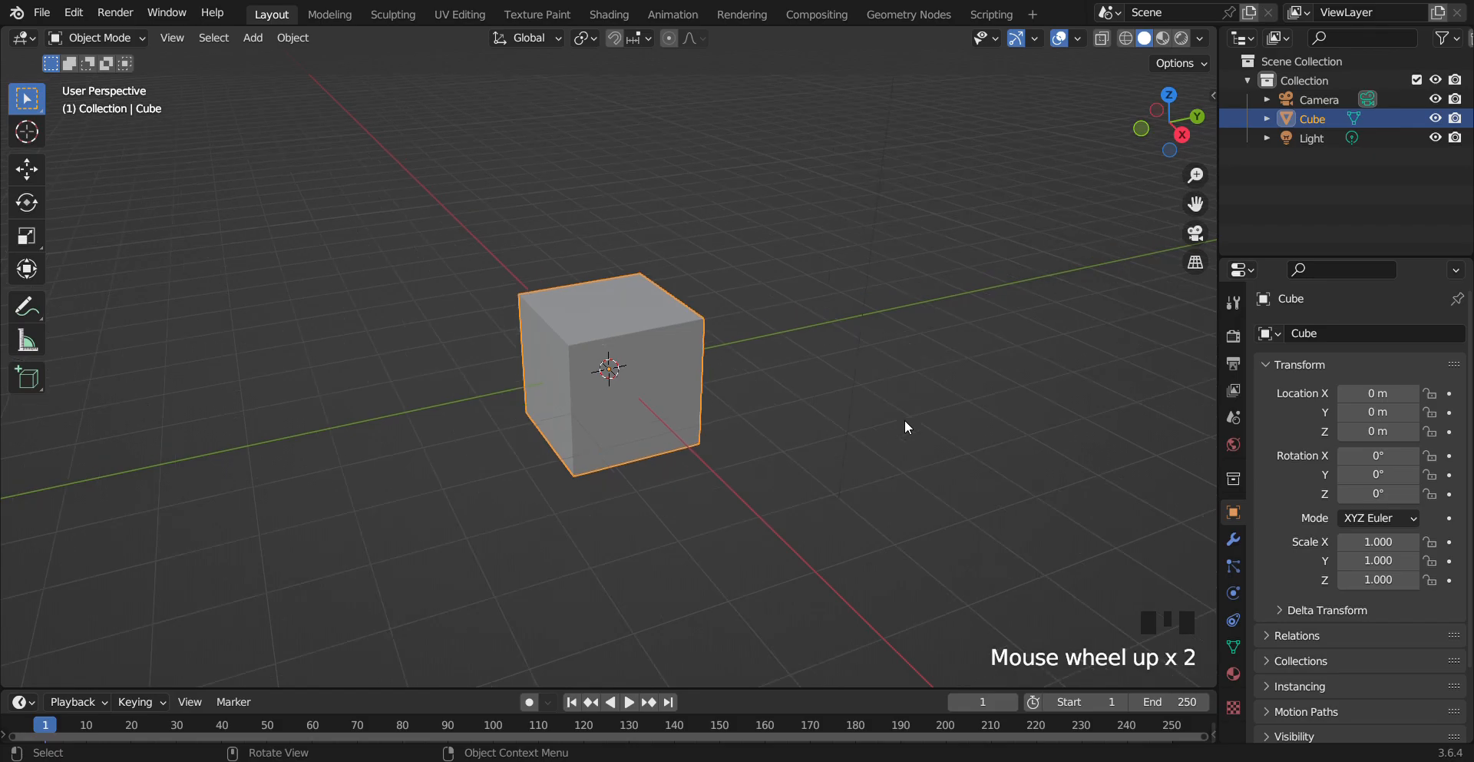
drag(1158, 137, 1181, 163)
key(Delete)
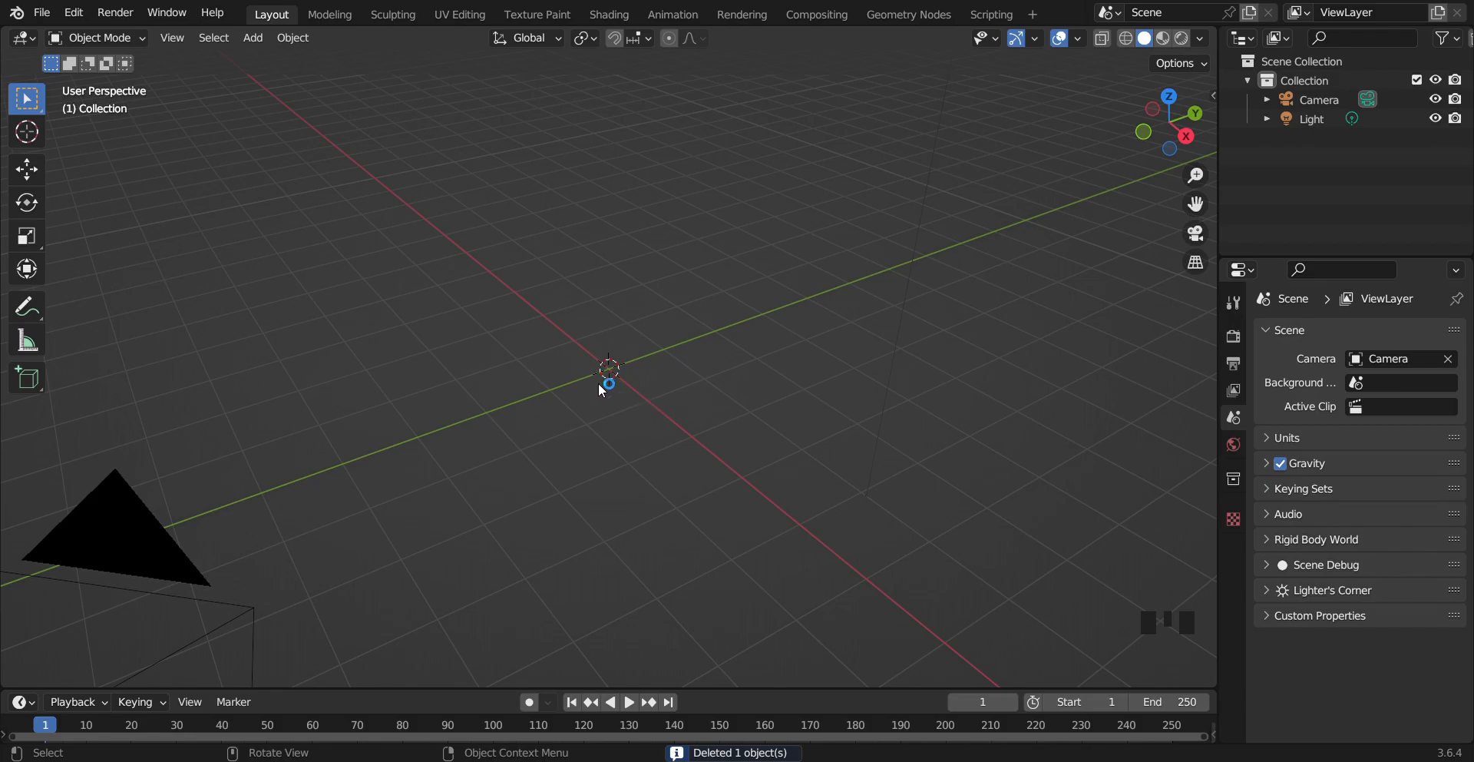
Add a cylinder mesh at the 3D cursor
key(shift+a)
mouse_move(598, 377)
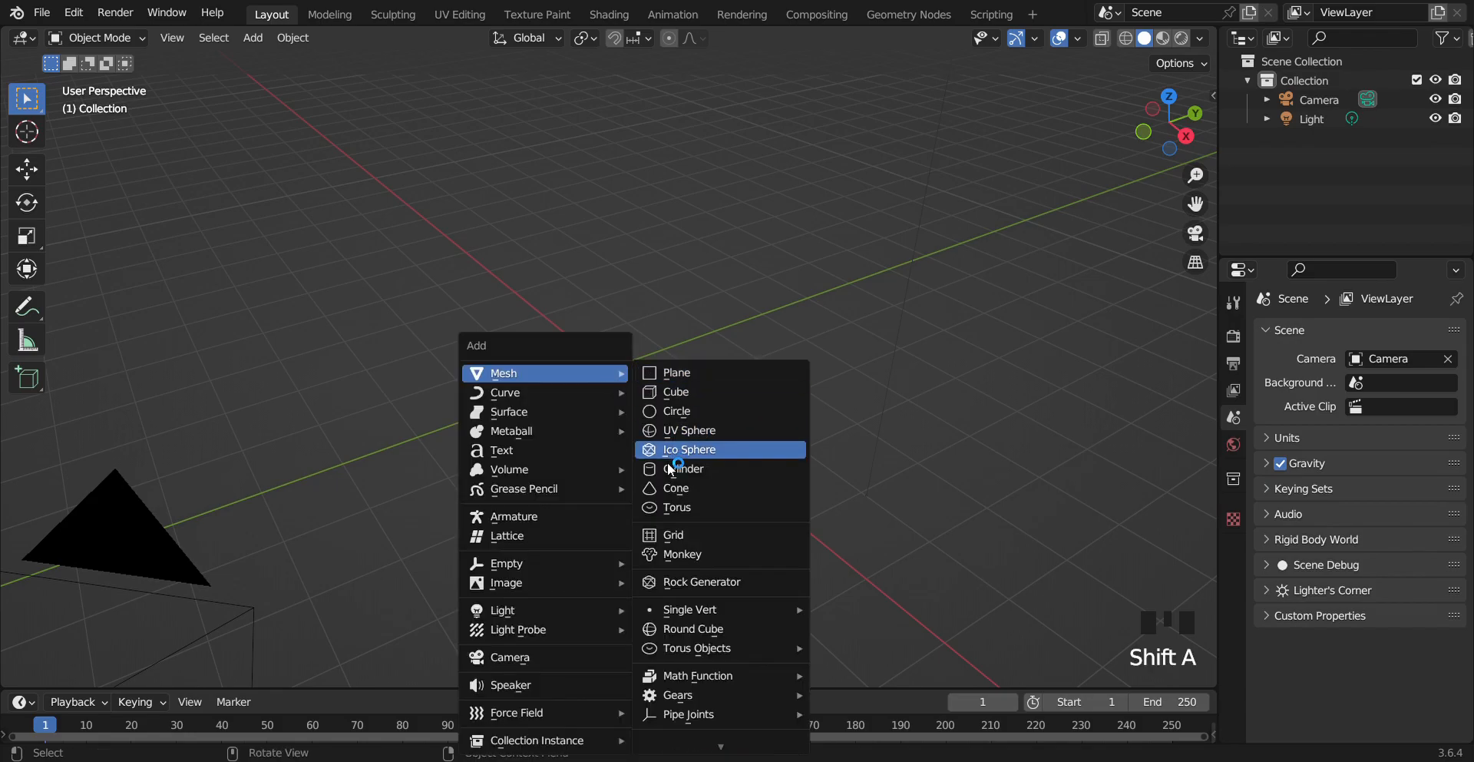
click(686, 469)
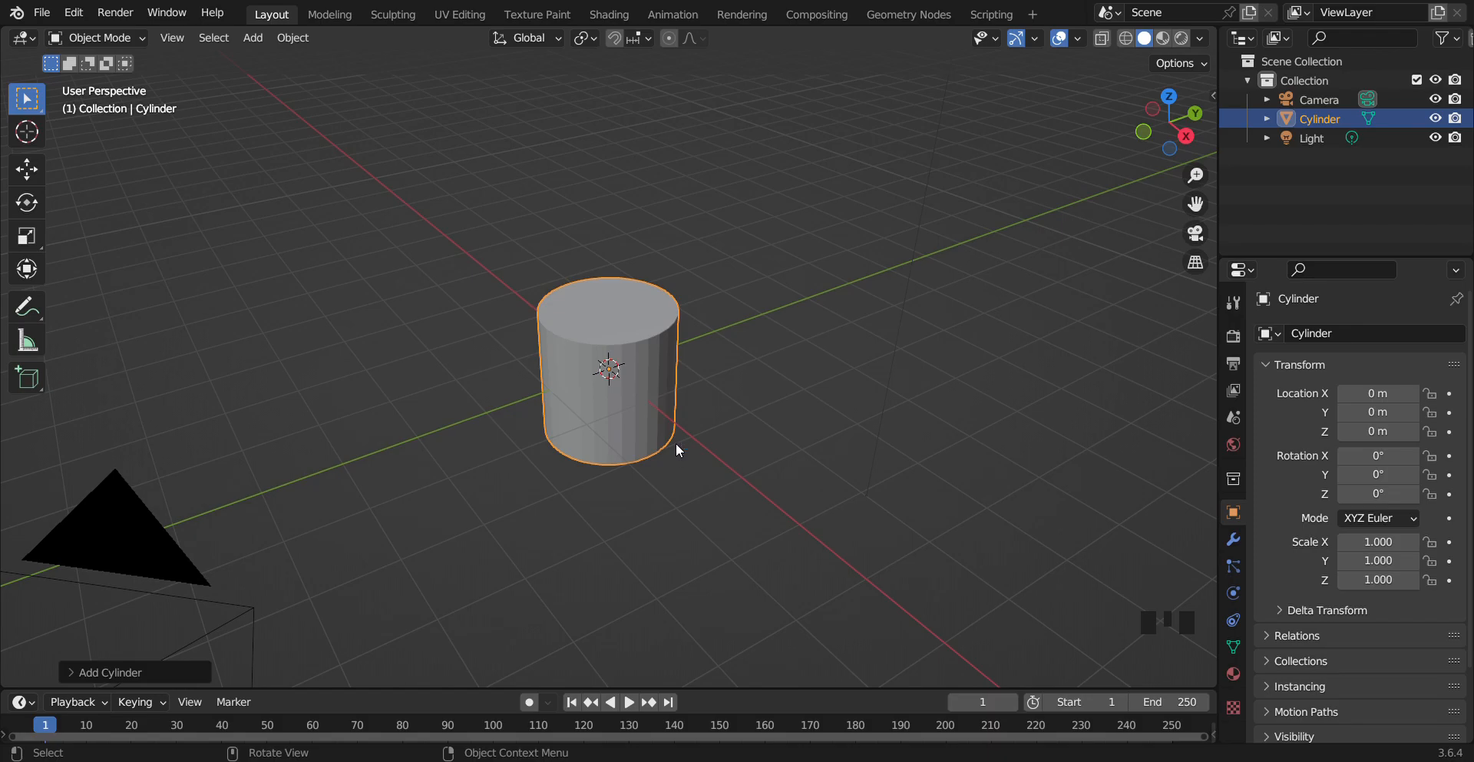
Move the cylinder up along the Z axis to about 0.96 m
key(g)
key(z)
click(680, 393)
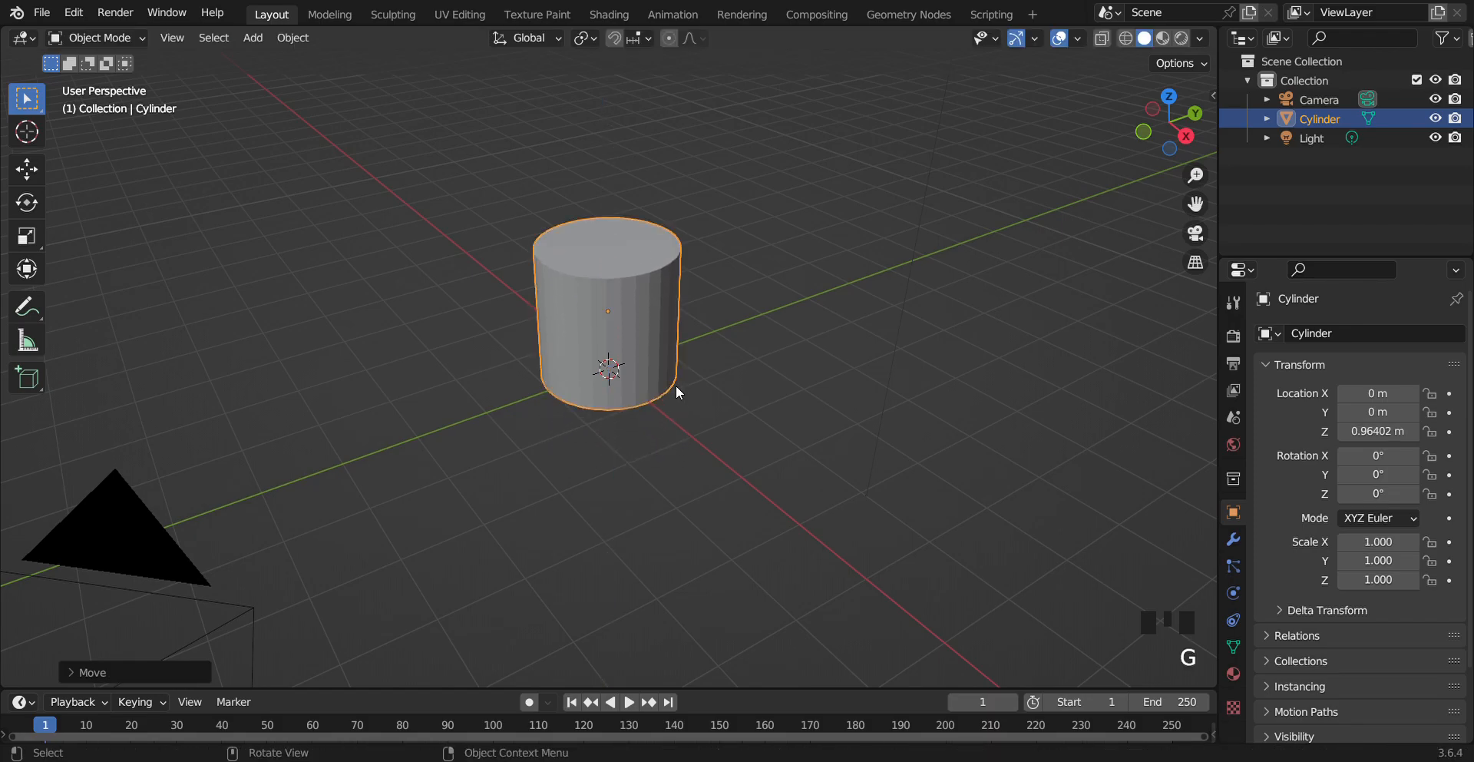
Enter Edit Mode, switch to face selection, and select the cylinder's top face
drag(1183, 209, 1146, 461)
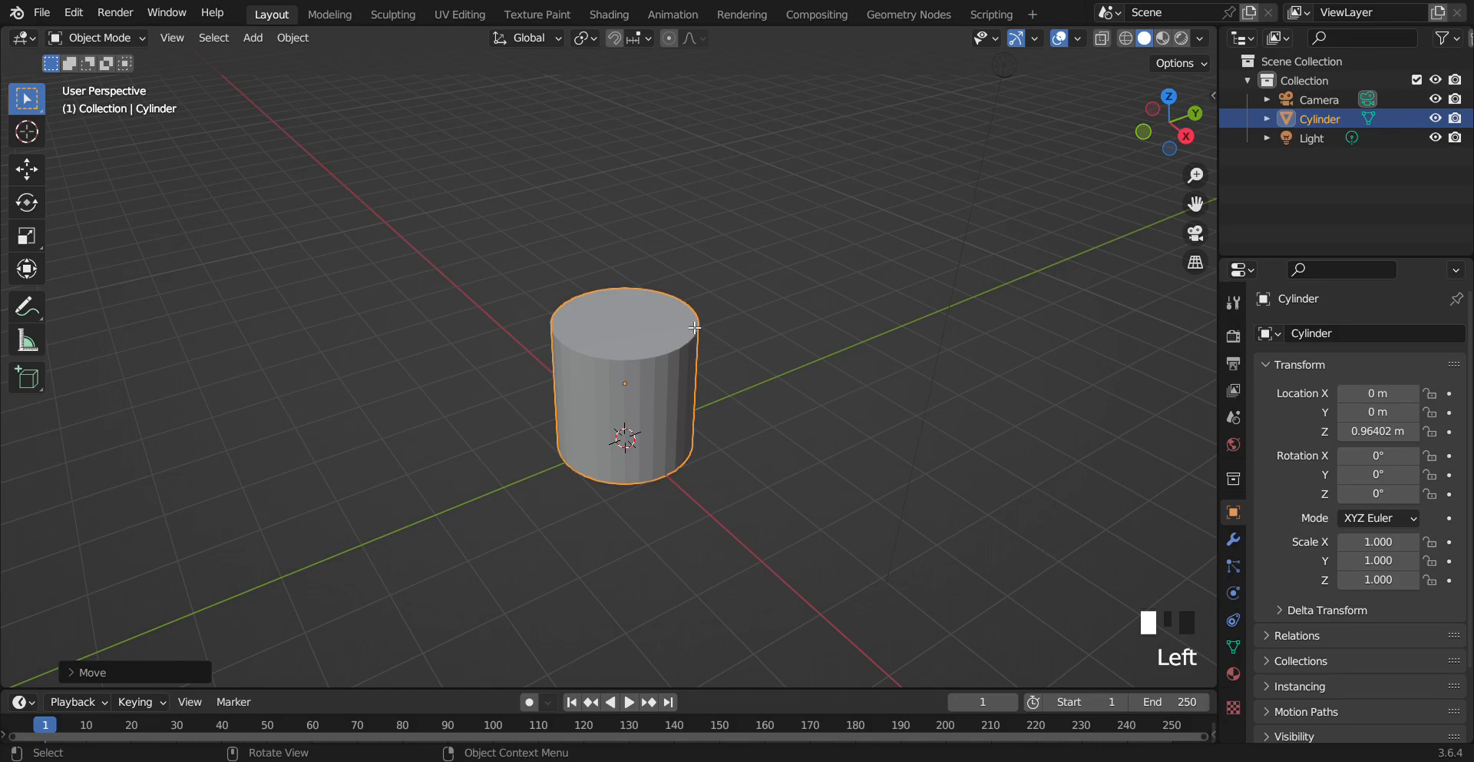
key(Tab)
click(731, 227)
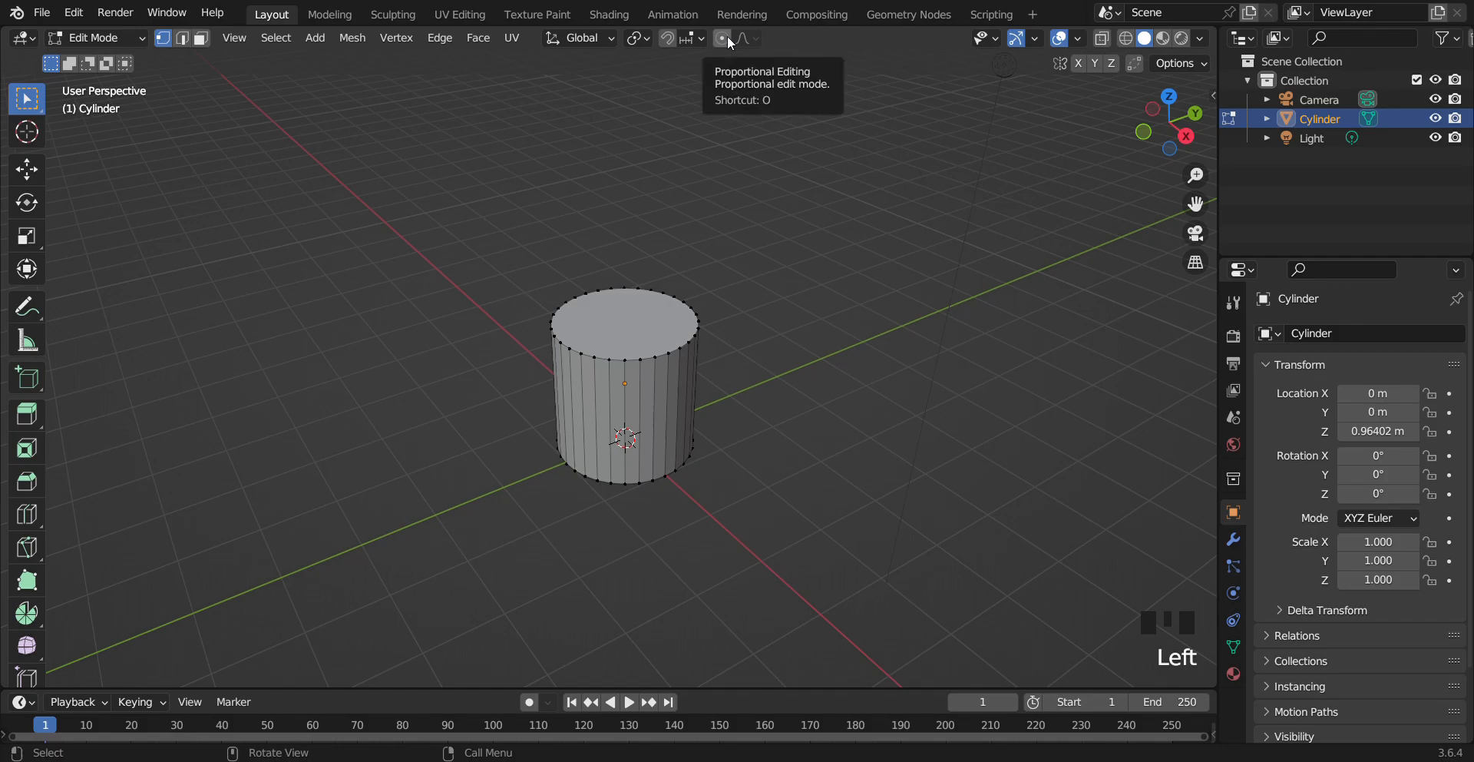
click(614, 331)
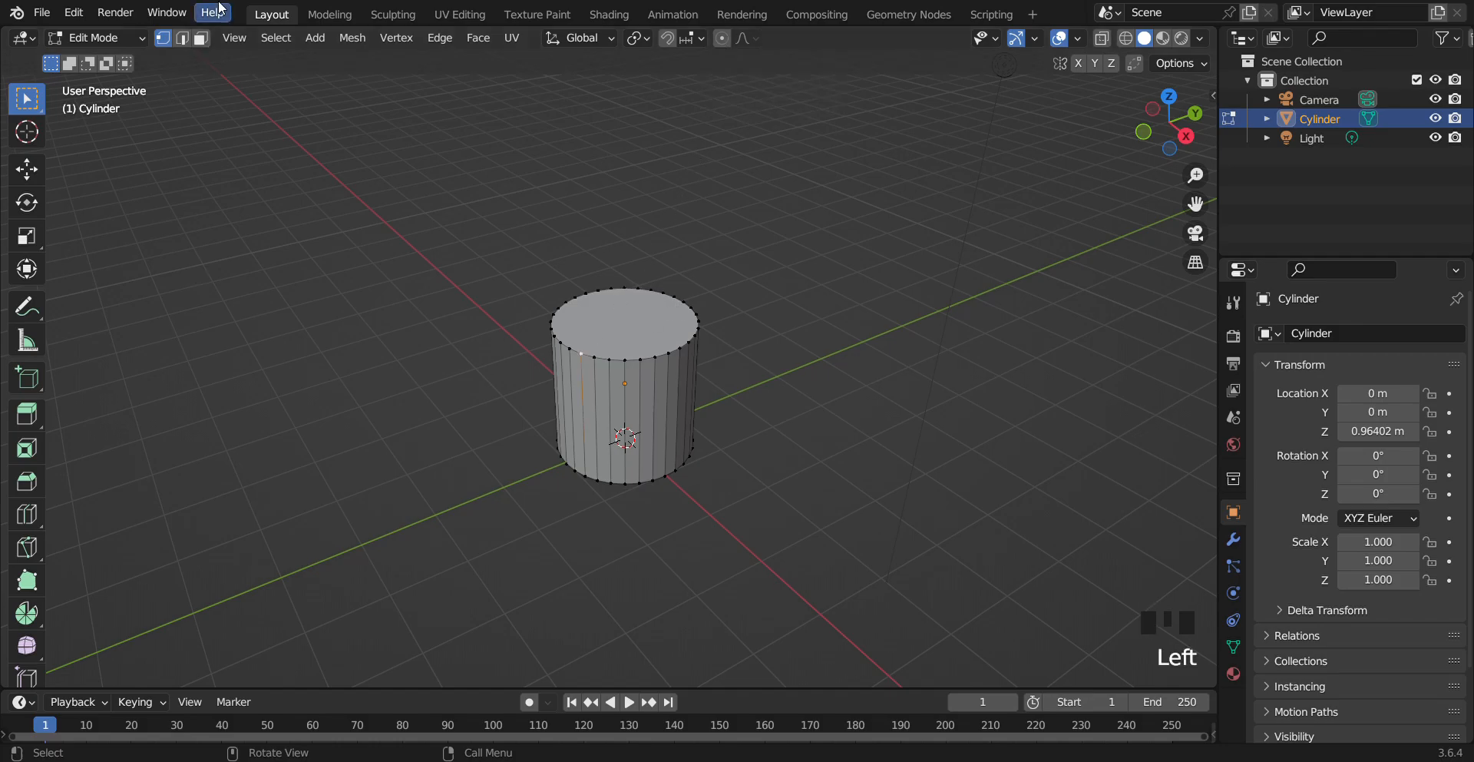
click(202, 38)
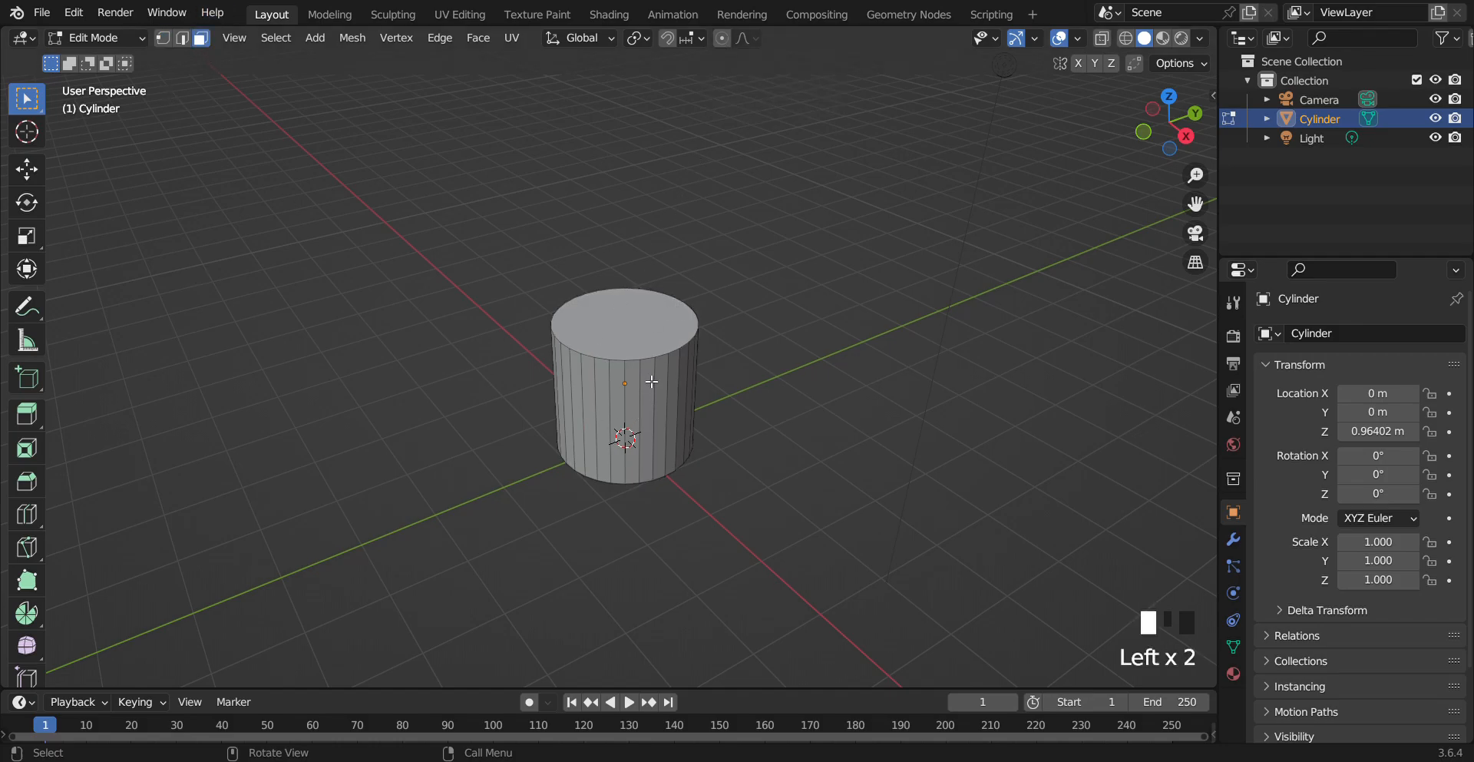
click(640, 327)
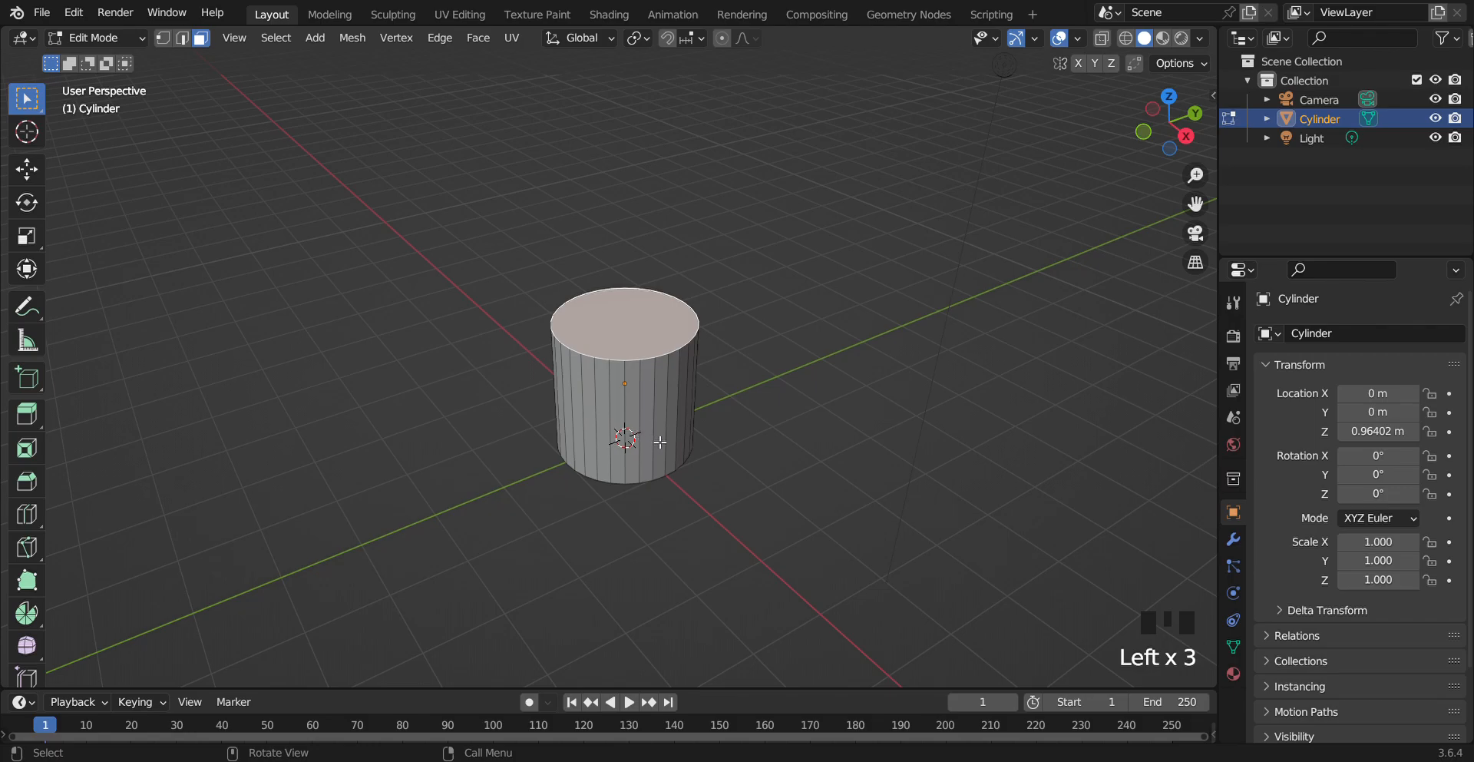
Move the top face along the Y axis and undo the move
key(g)
key(z)
key(x)
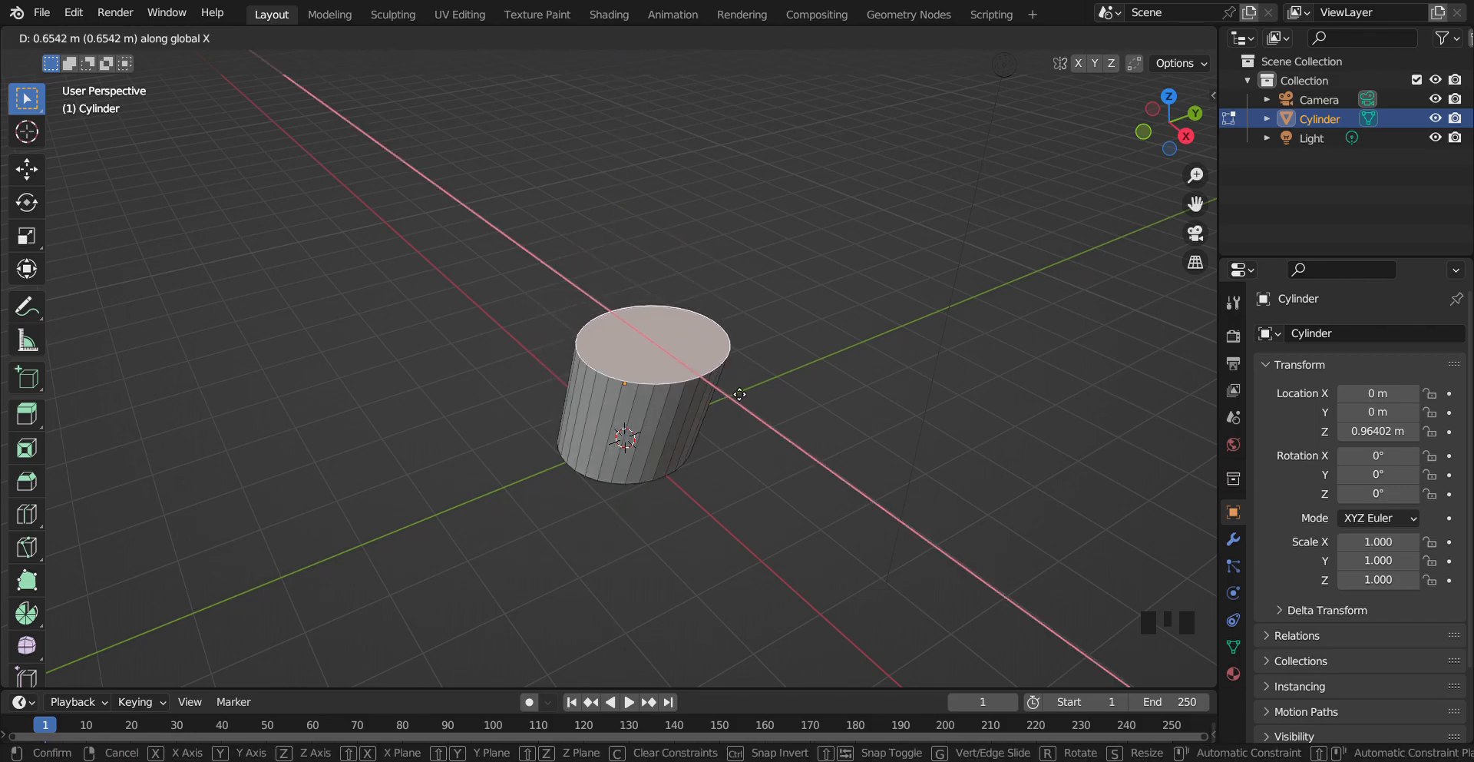
key(y)
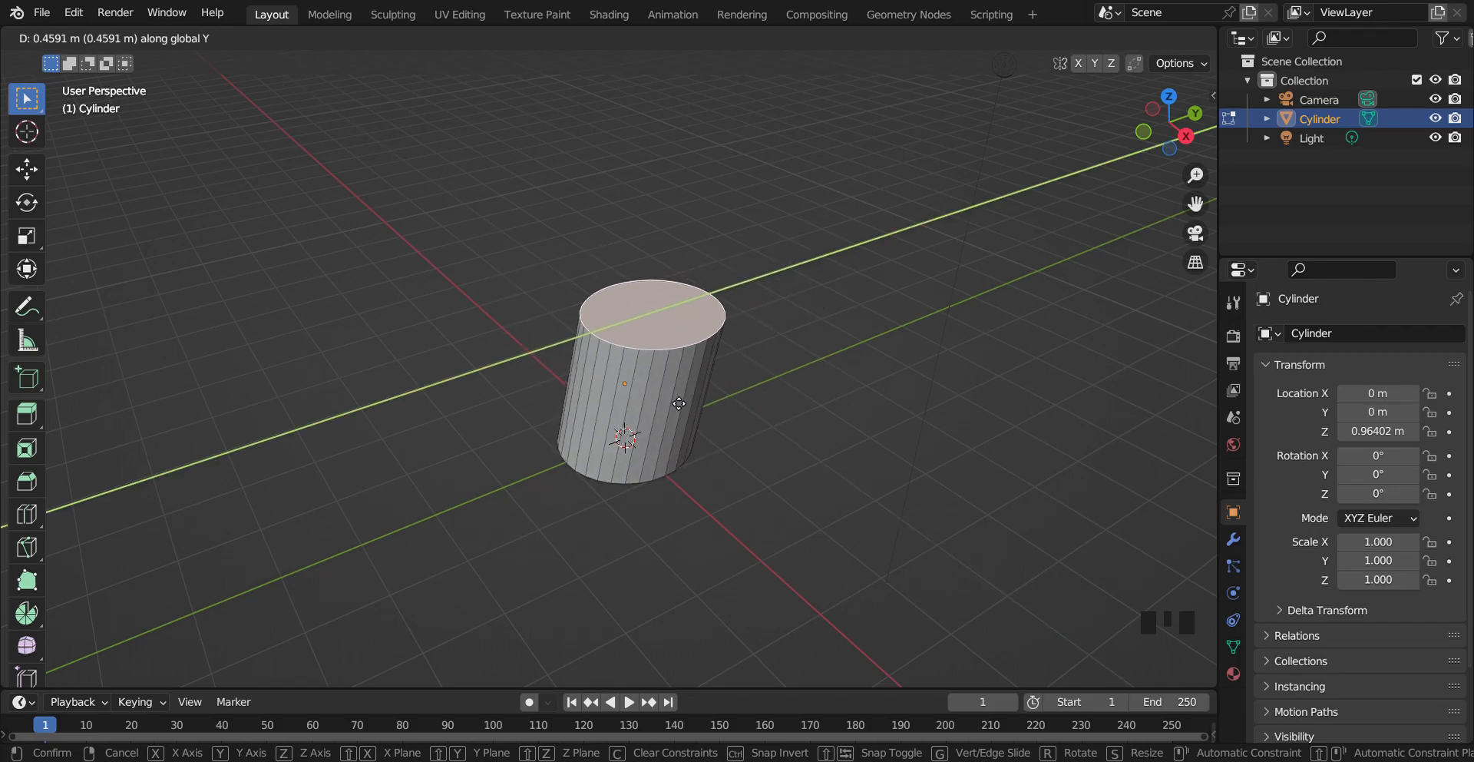
click(669, 408)
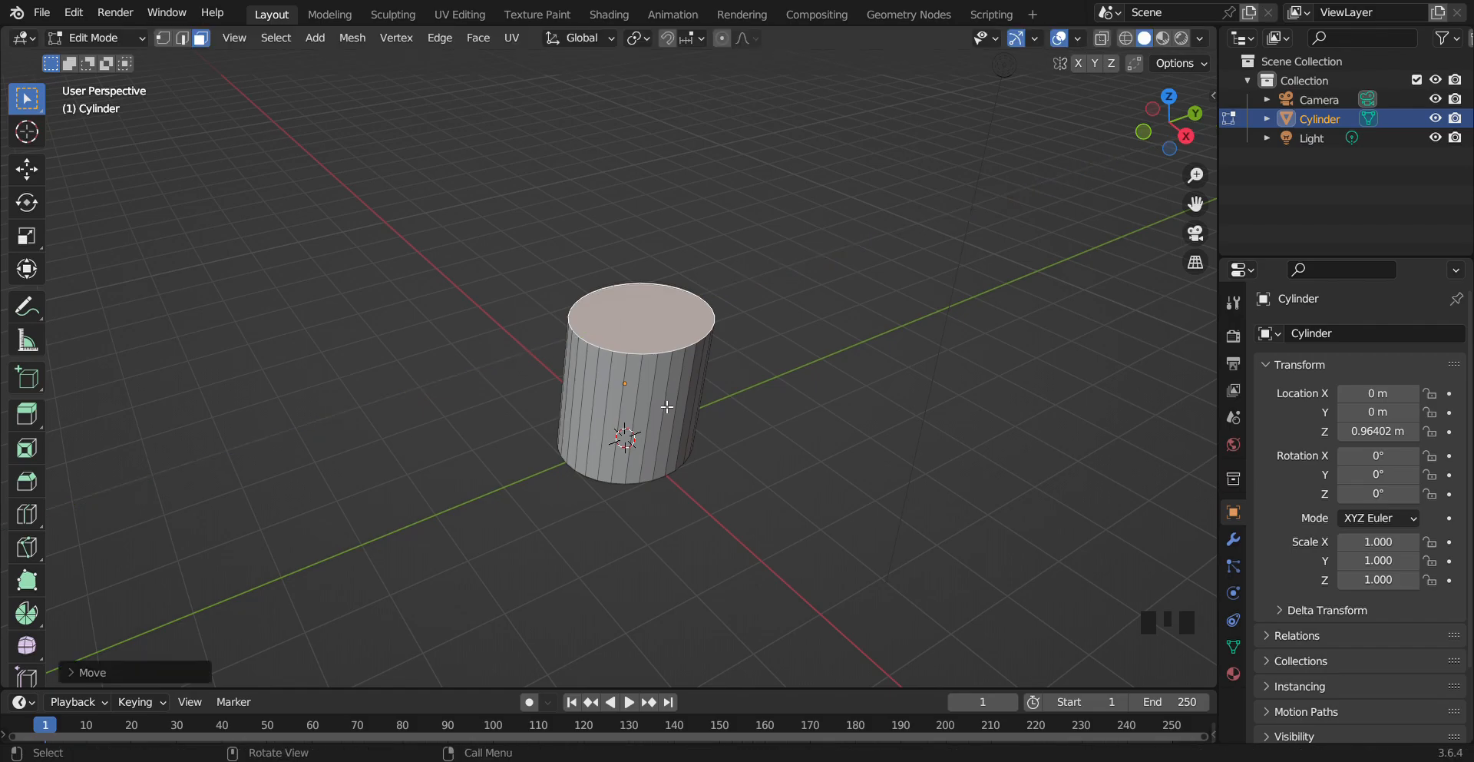
key(ctrl+z)
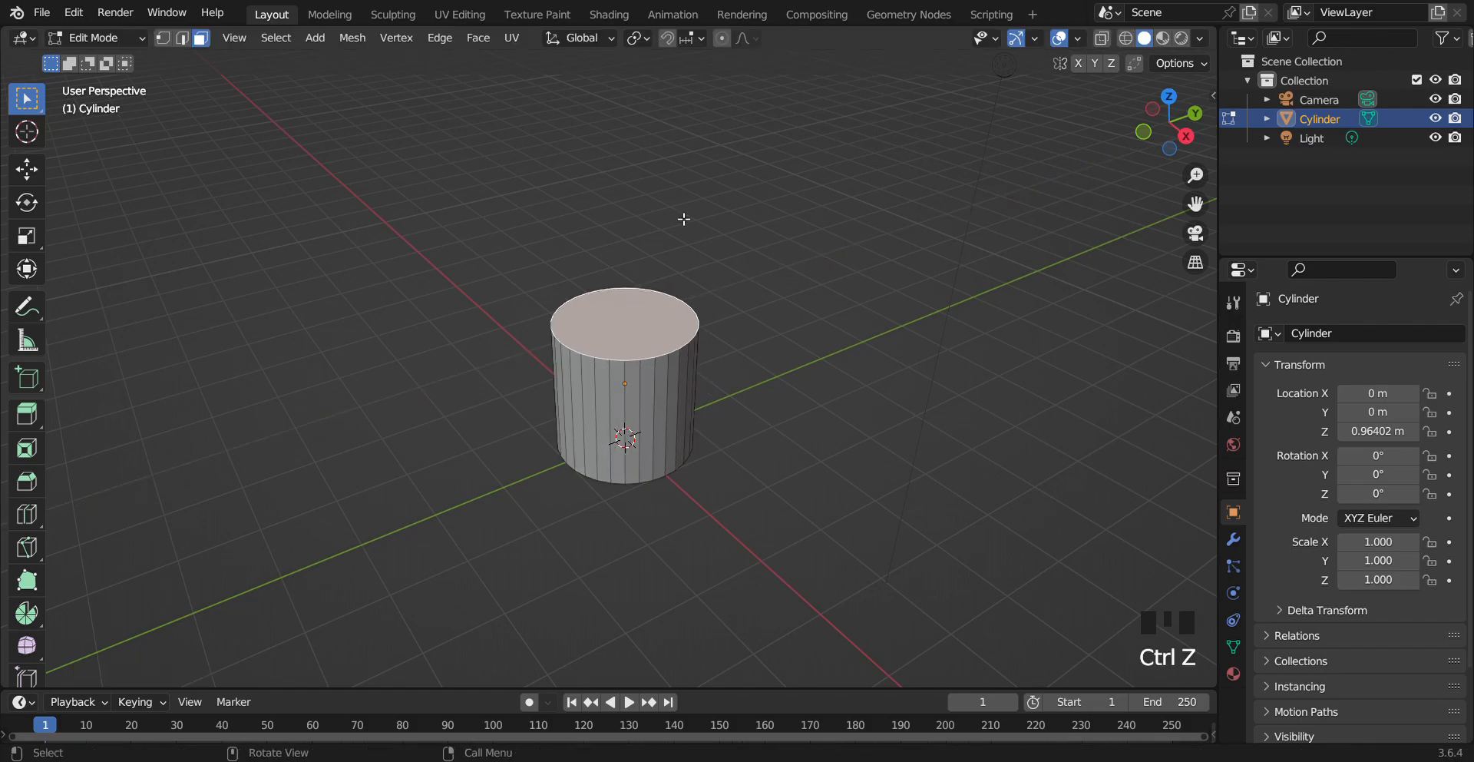
Enable Proportional Editing and open its falloff options
click(723, 38)
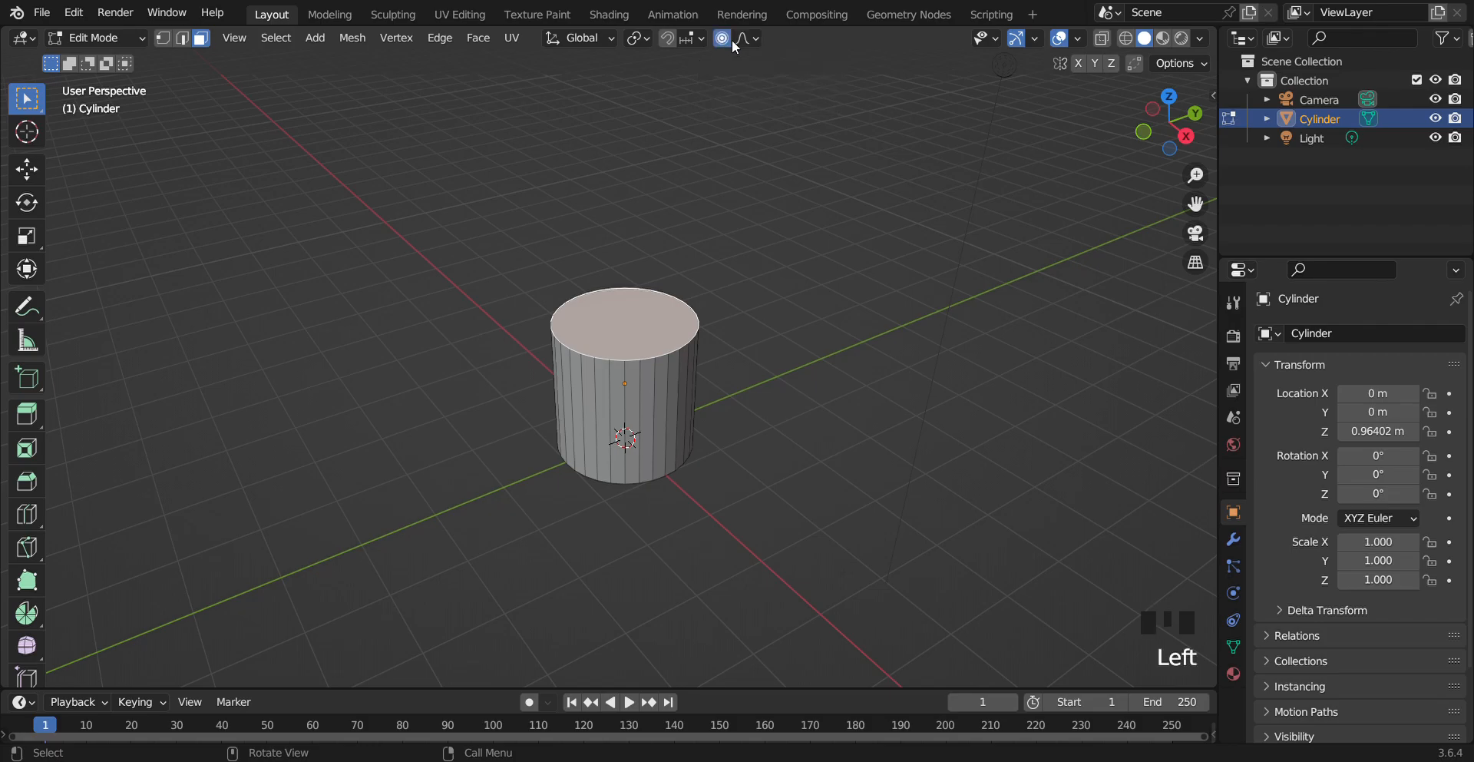
click(740, 38)
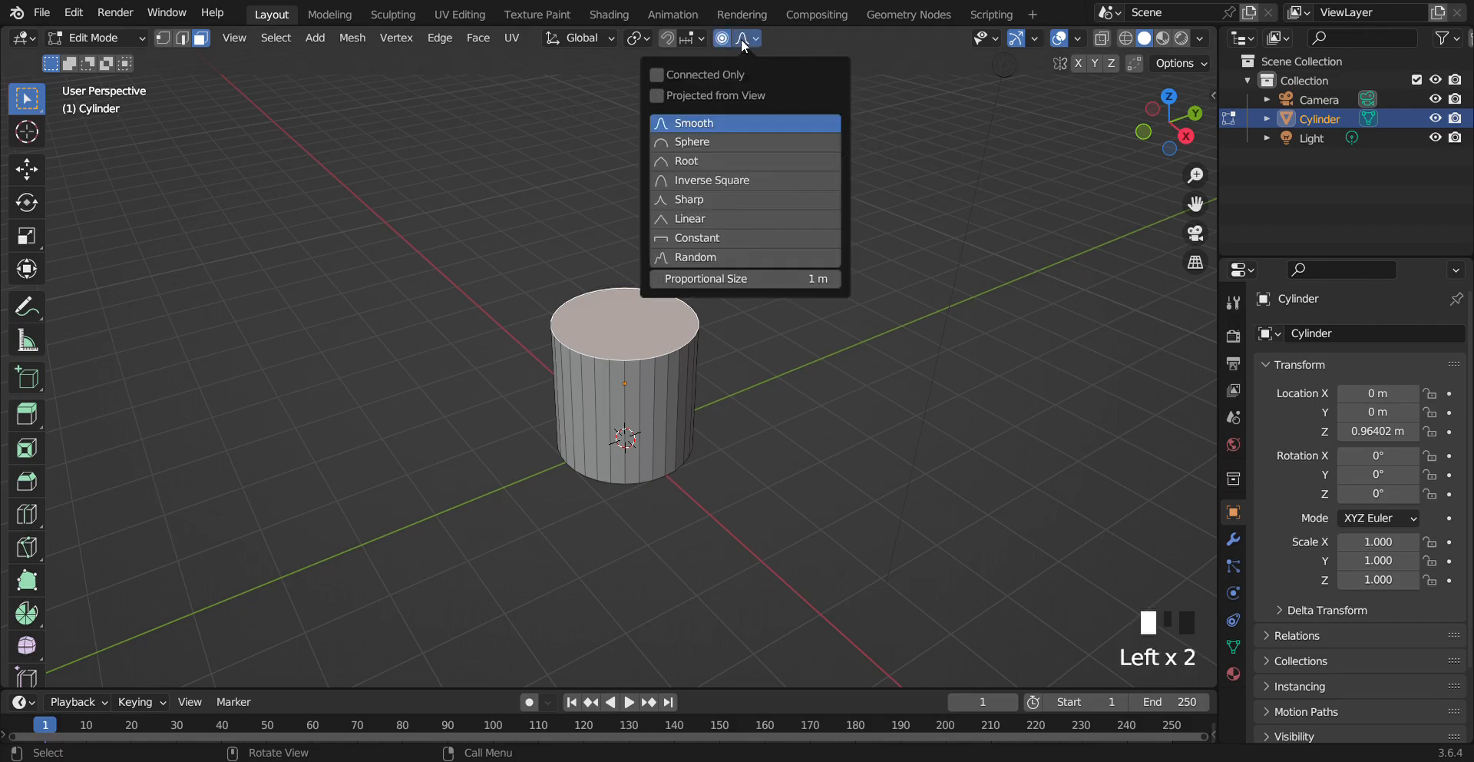
Move the top face with proportional editing at a reduced influence size and undo the move
key(g)
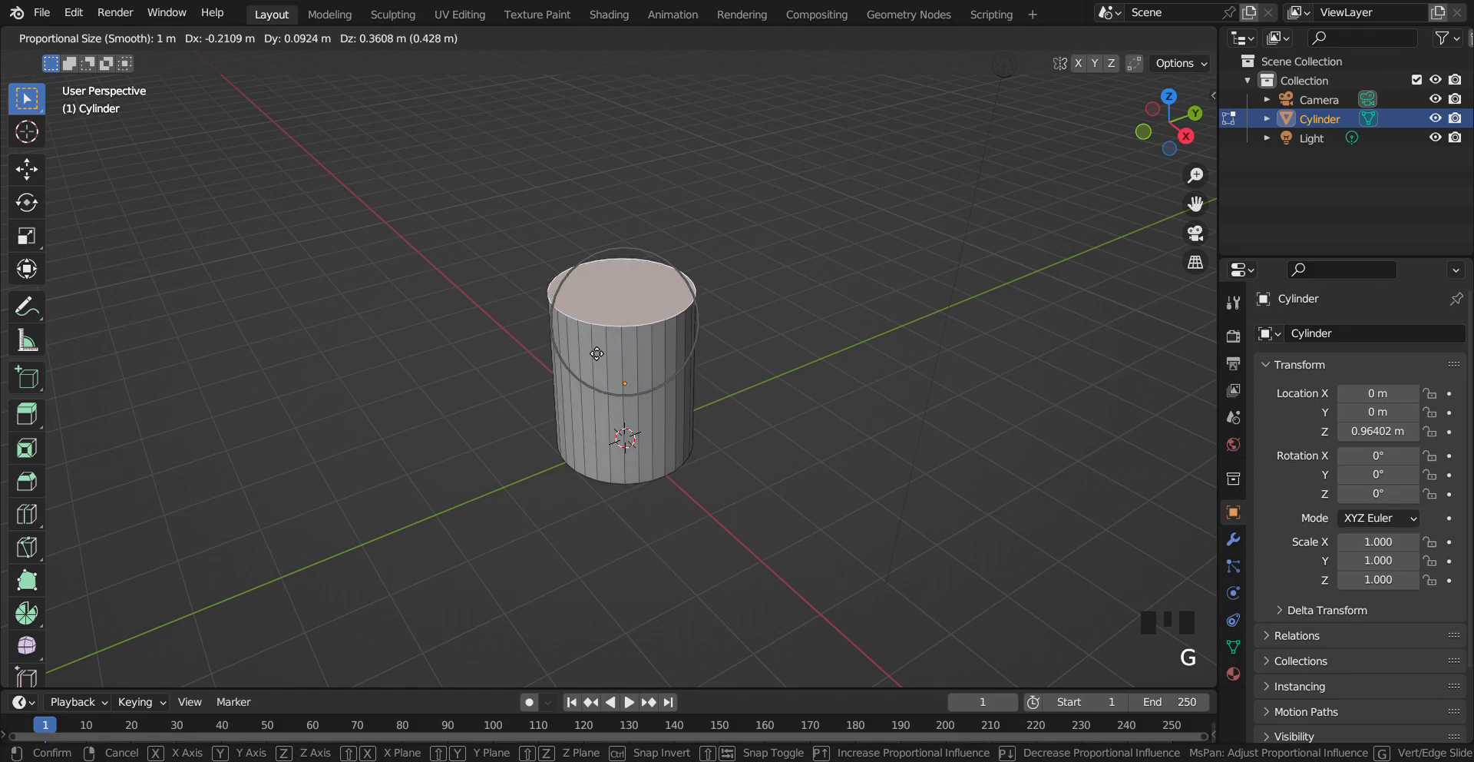
scroll(664, 403, up, 7)
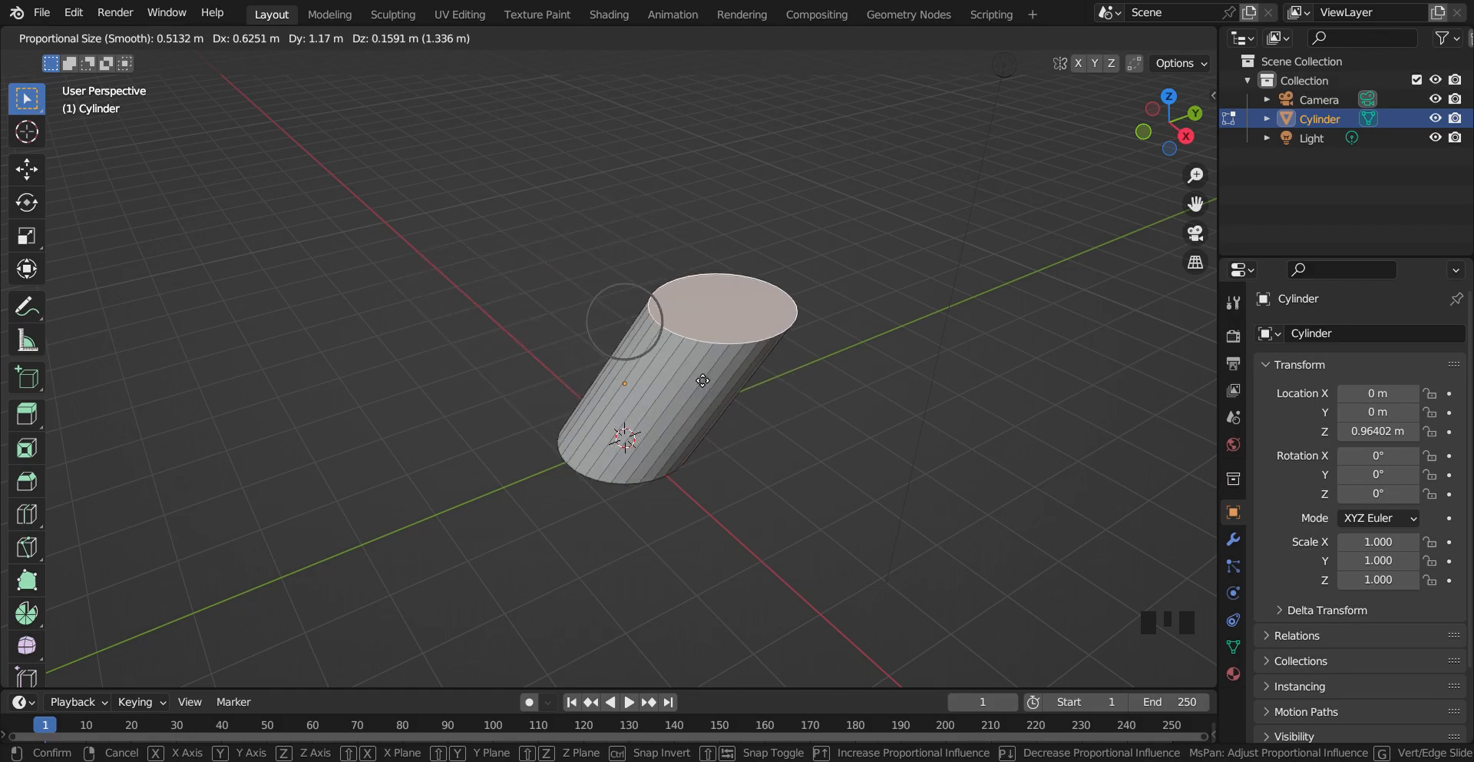
click(611, 377)
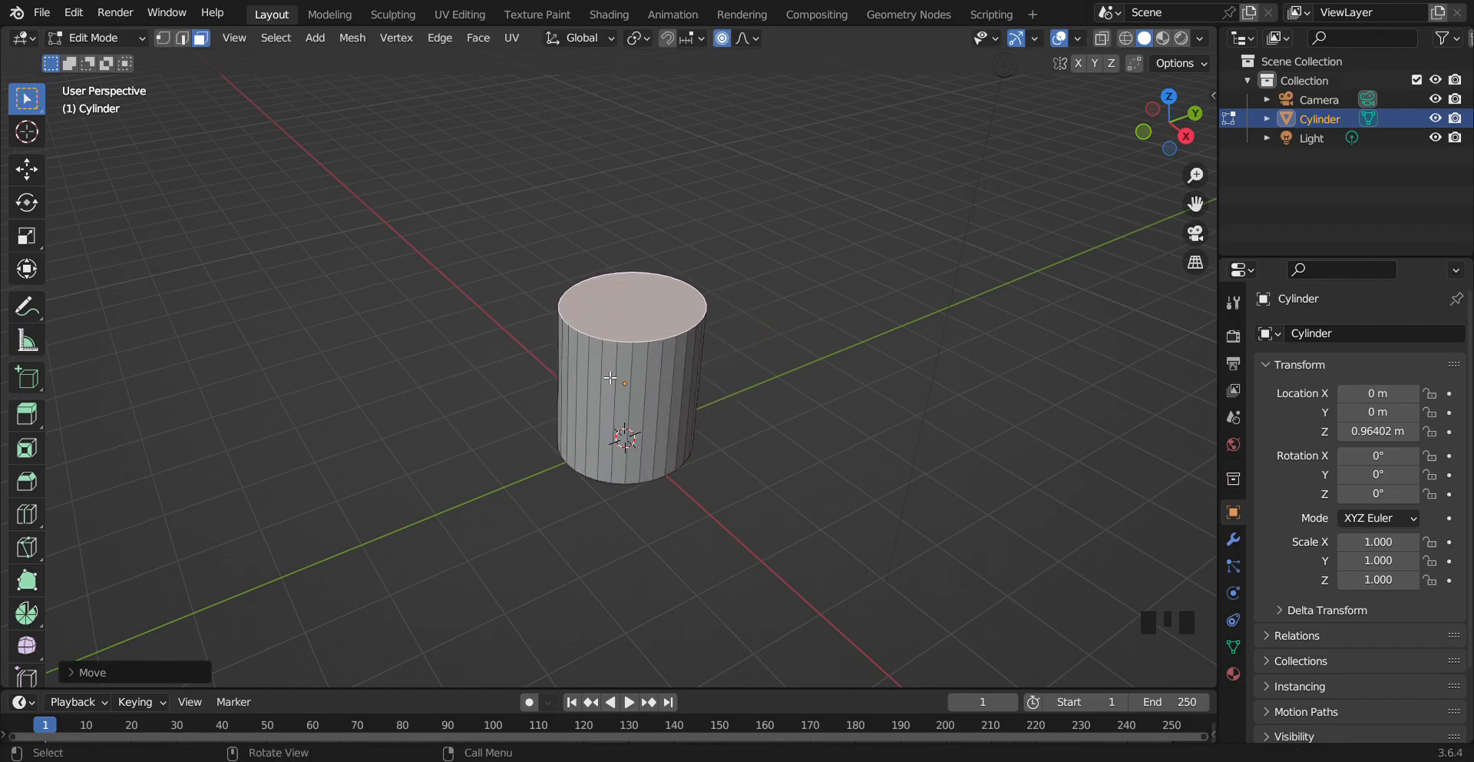
key(ctrl+z)
Switch to vertex selection and select a single vertex on the cylinder's top rim
click(794, 315)
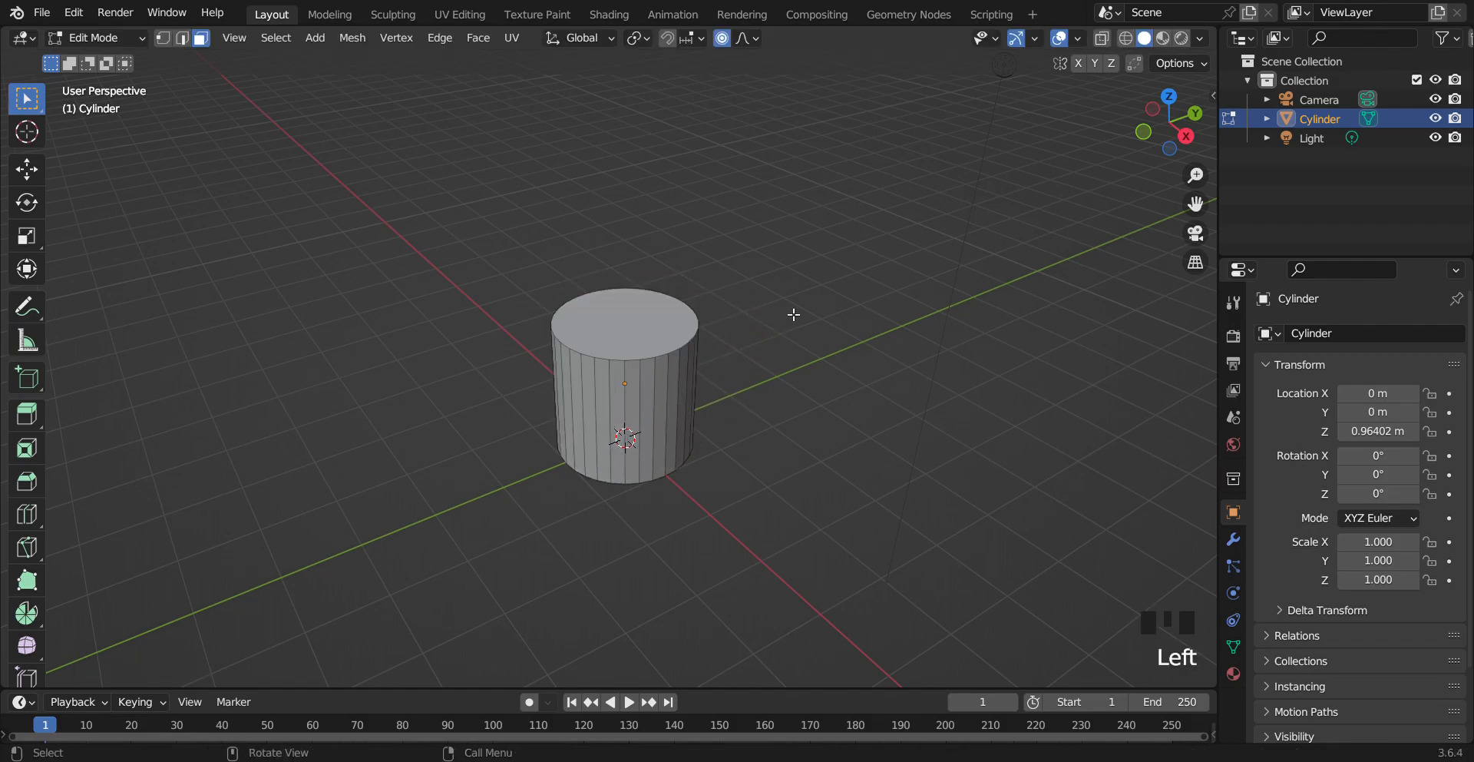
click(162, 38)
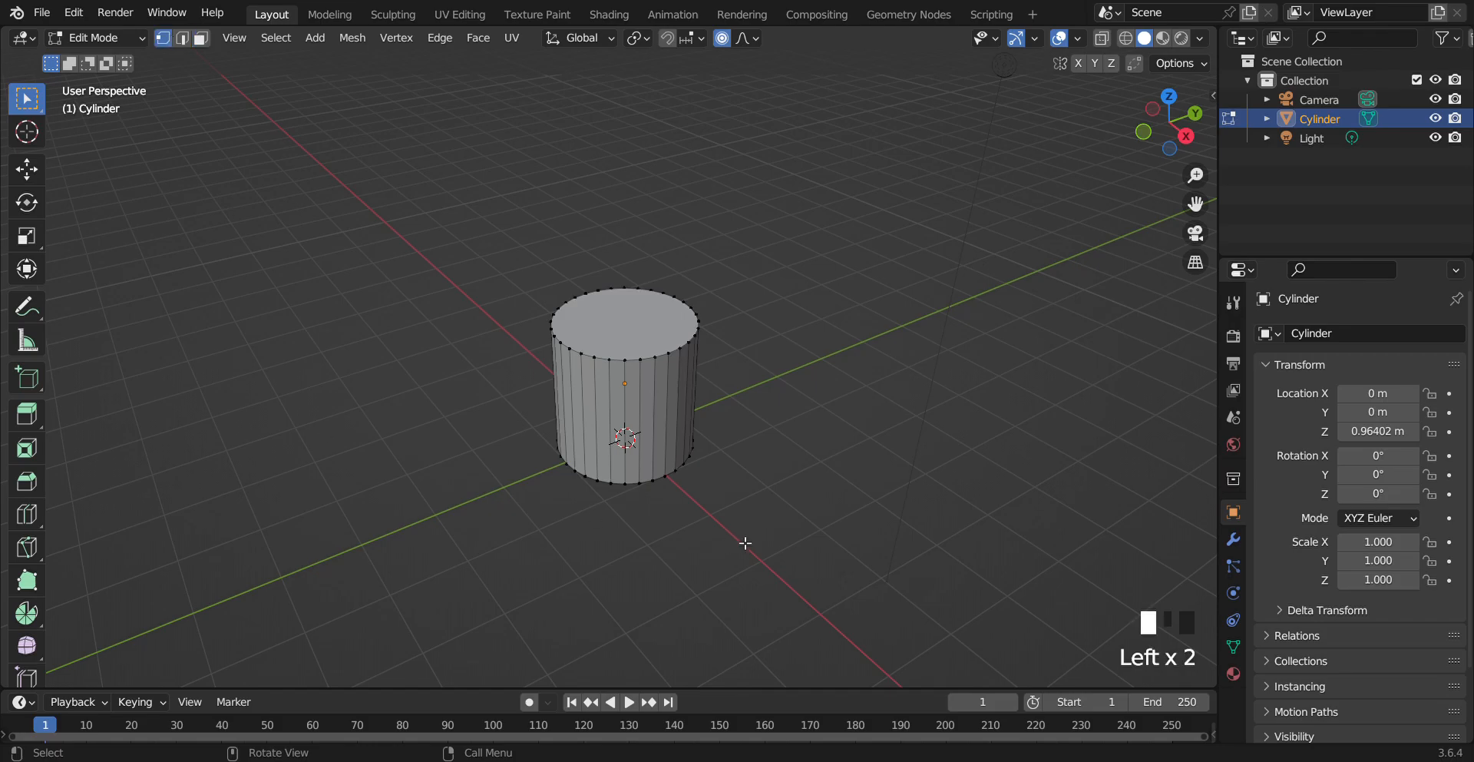
click(664, 364)
Move the vertex with proportional editing while adjusting the influence size, then undo the move
key(g)
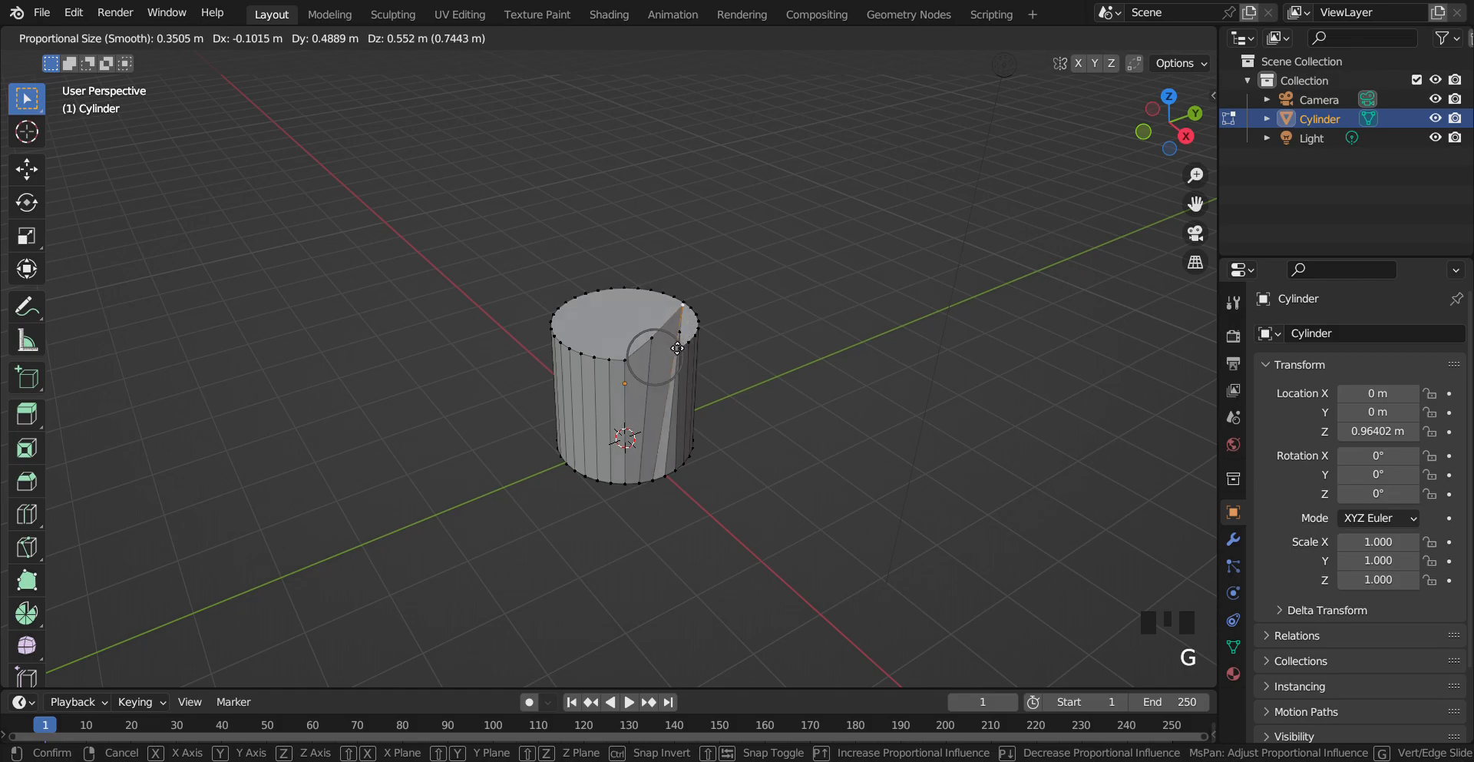
scroll(657, 328, up, 6)
scroll(657, 328, up, 8)
scroll(657, 328, down, 12)
scroll(657, 327, down, 5)
click(654, 327)
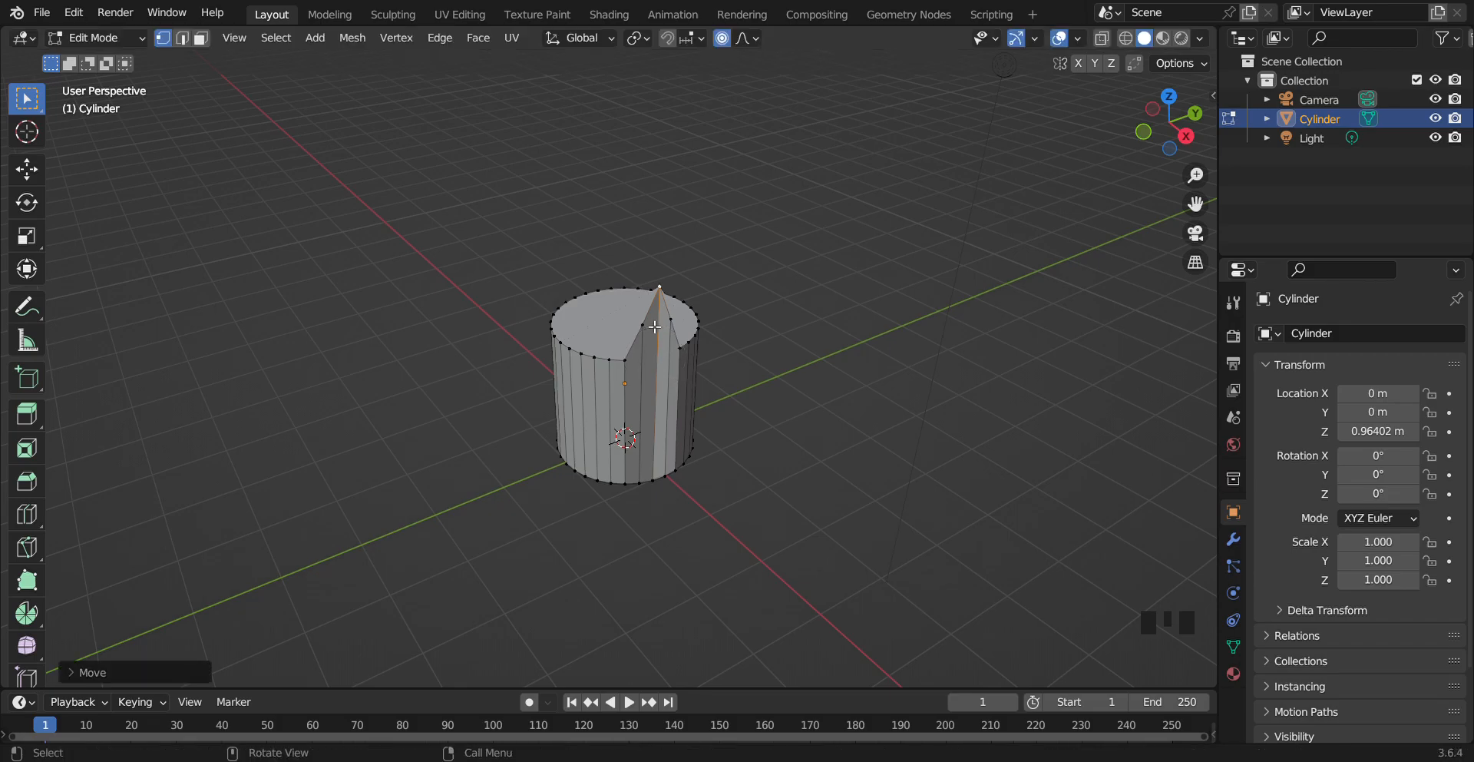
key(ctrl+z)
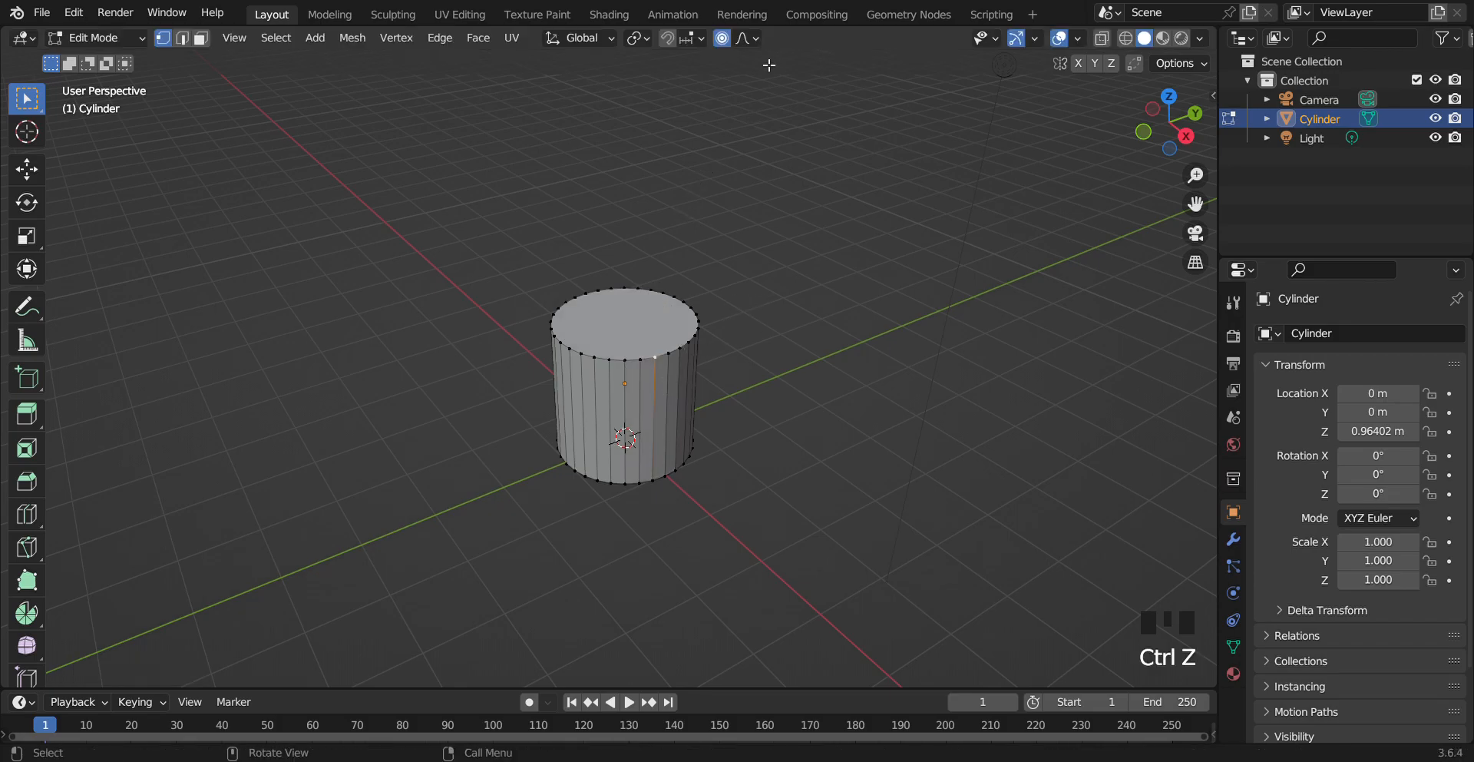
Turn off Proportional Editing, move the vertex along the Y axis, and undo the move
click(722, 38)
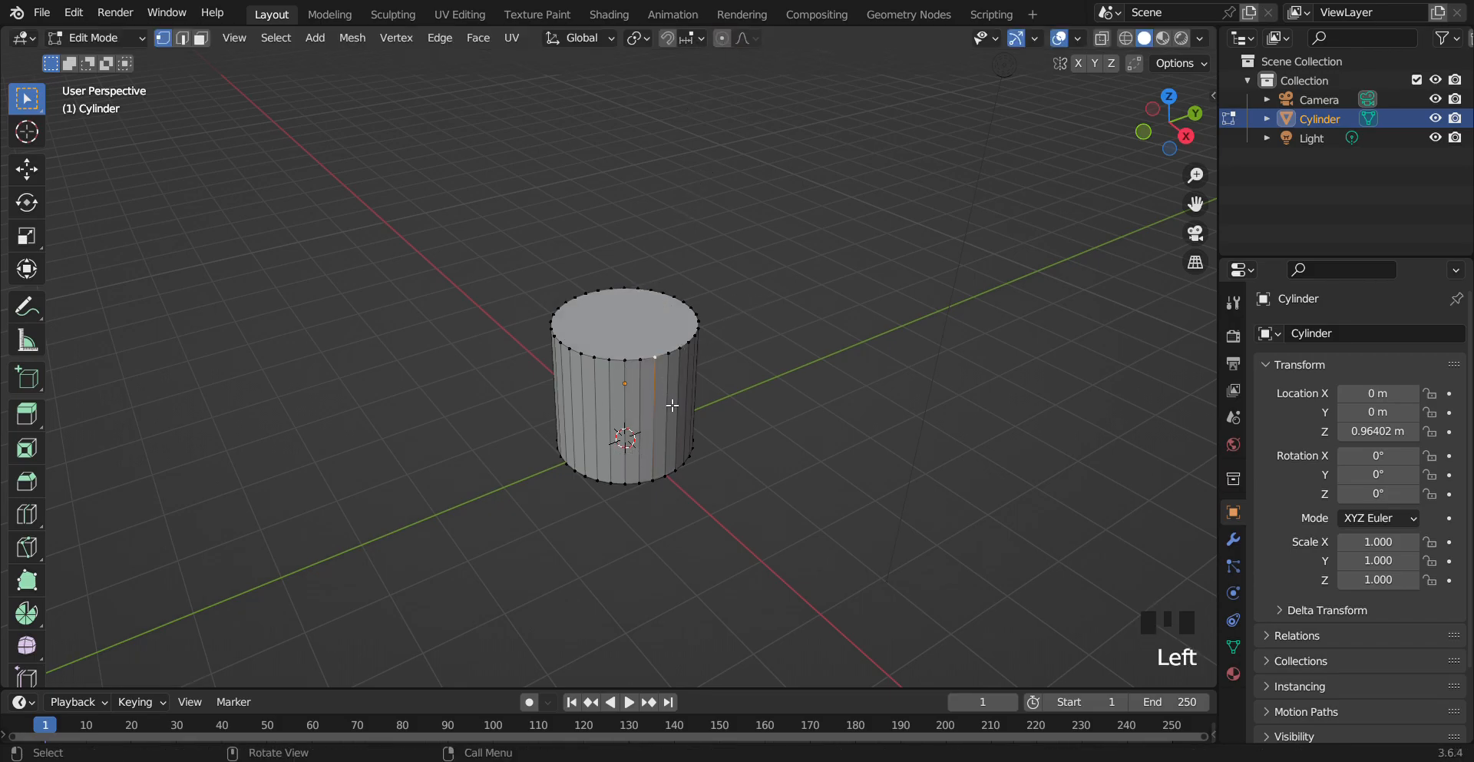
key(g)
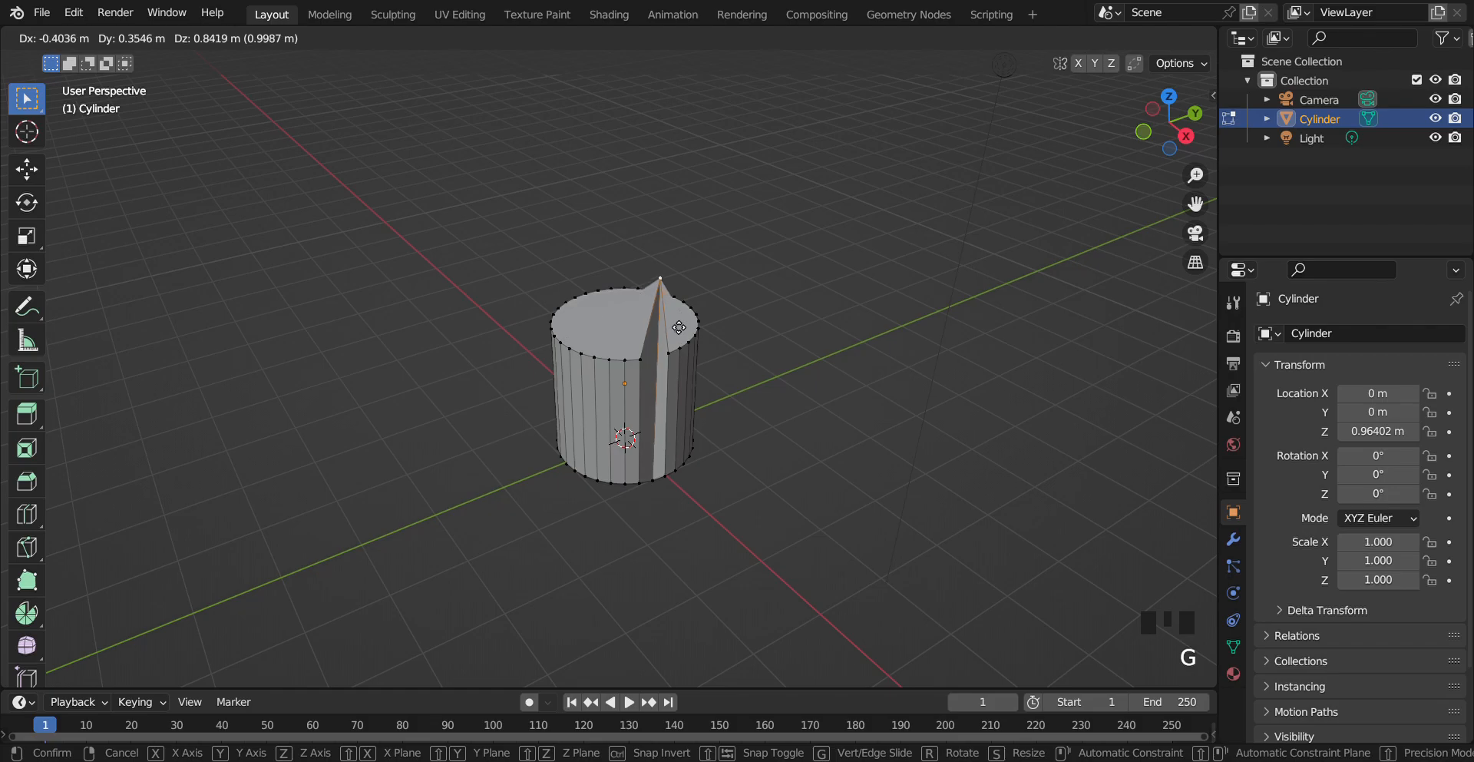
key(z)
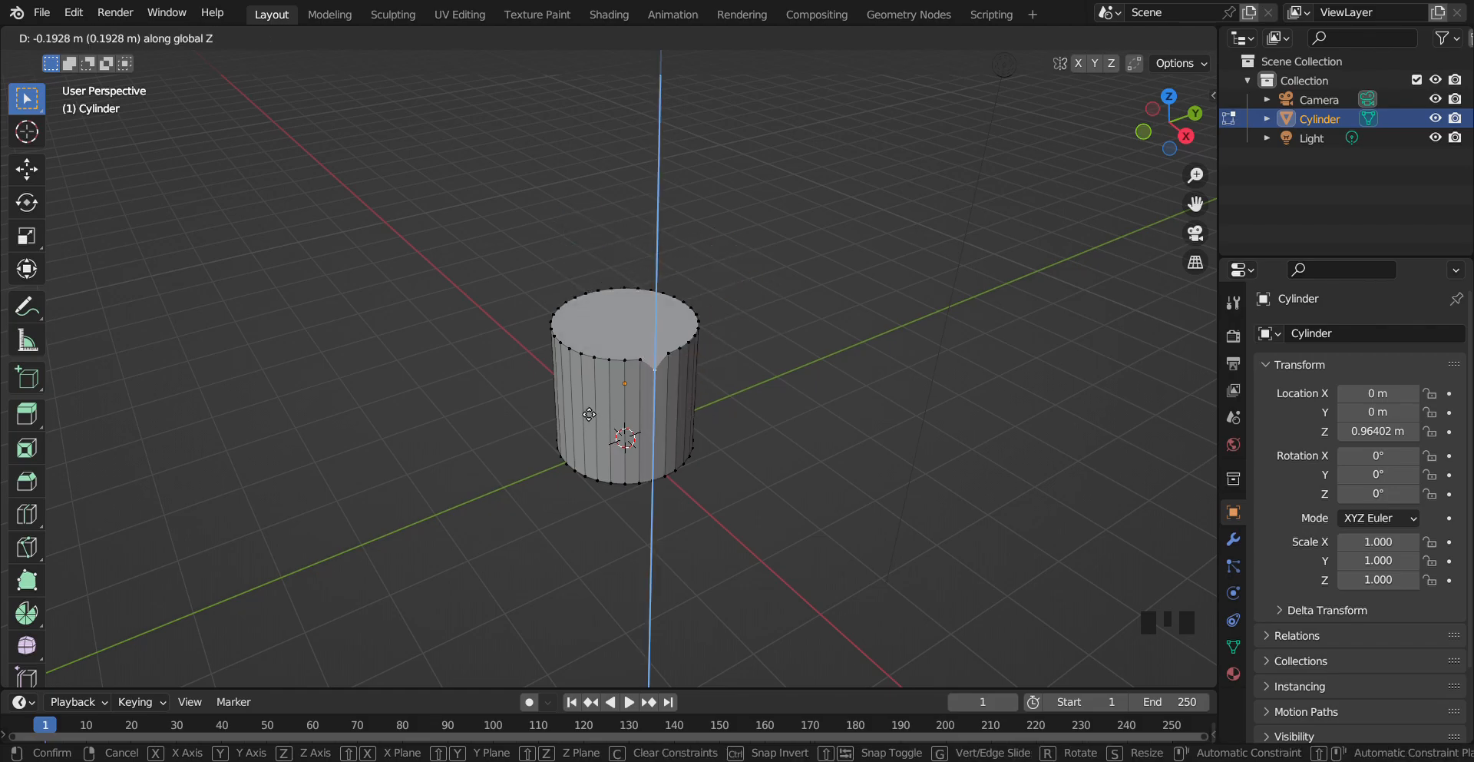
key(y)
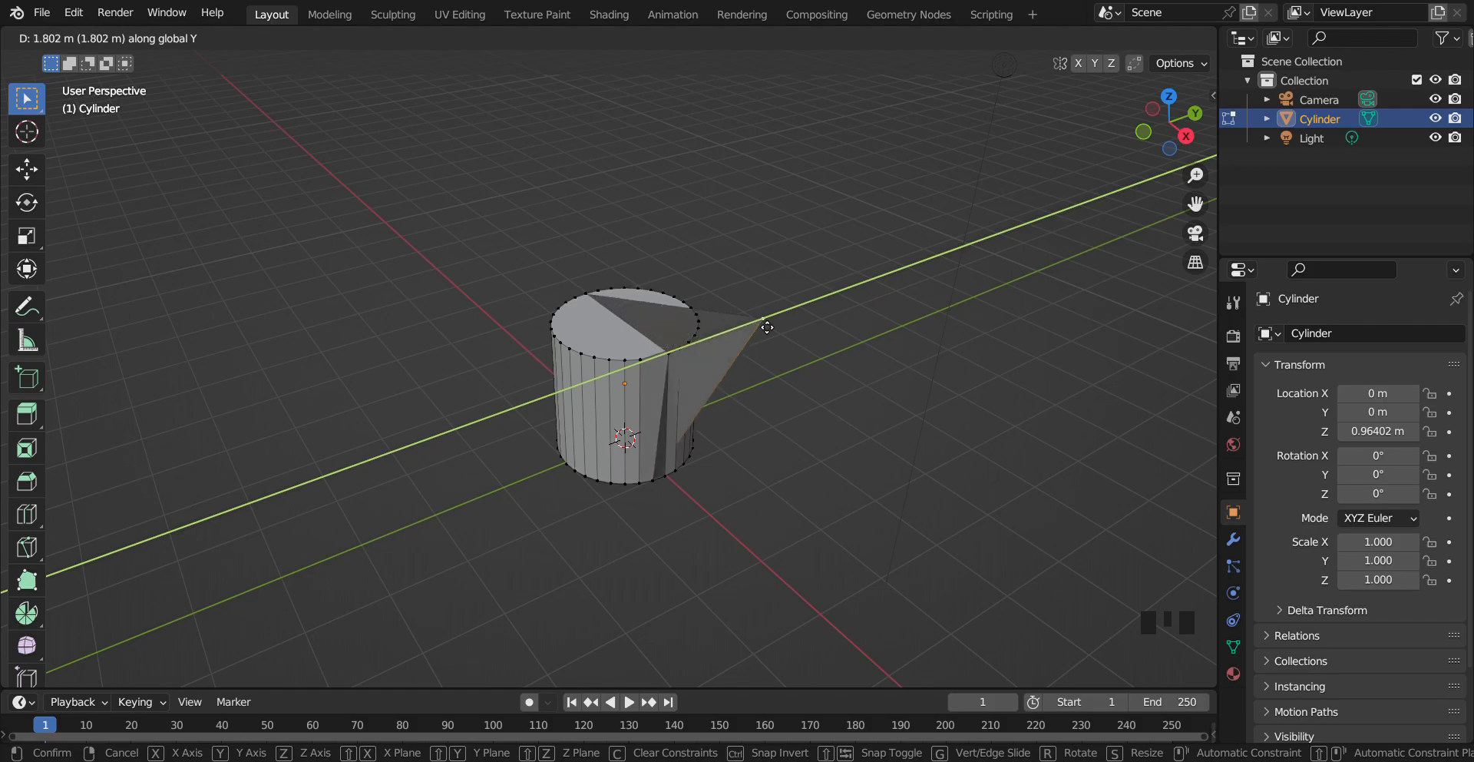
key(z)
click(681, 335)
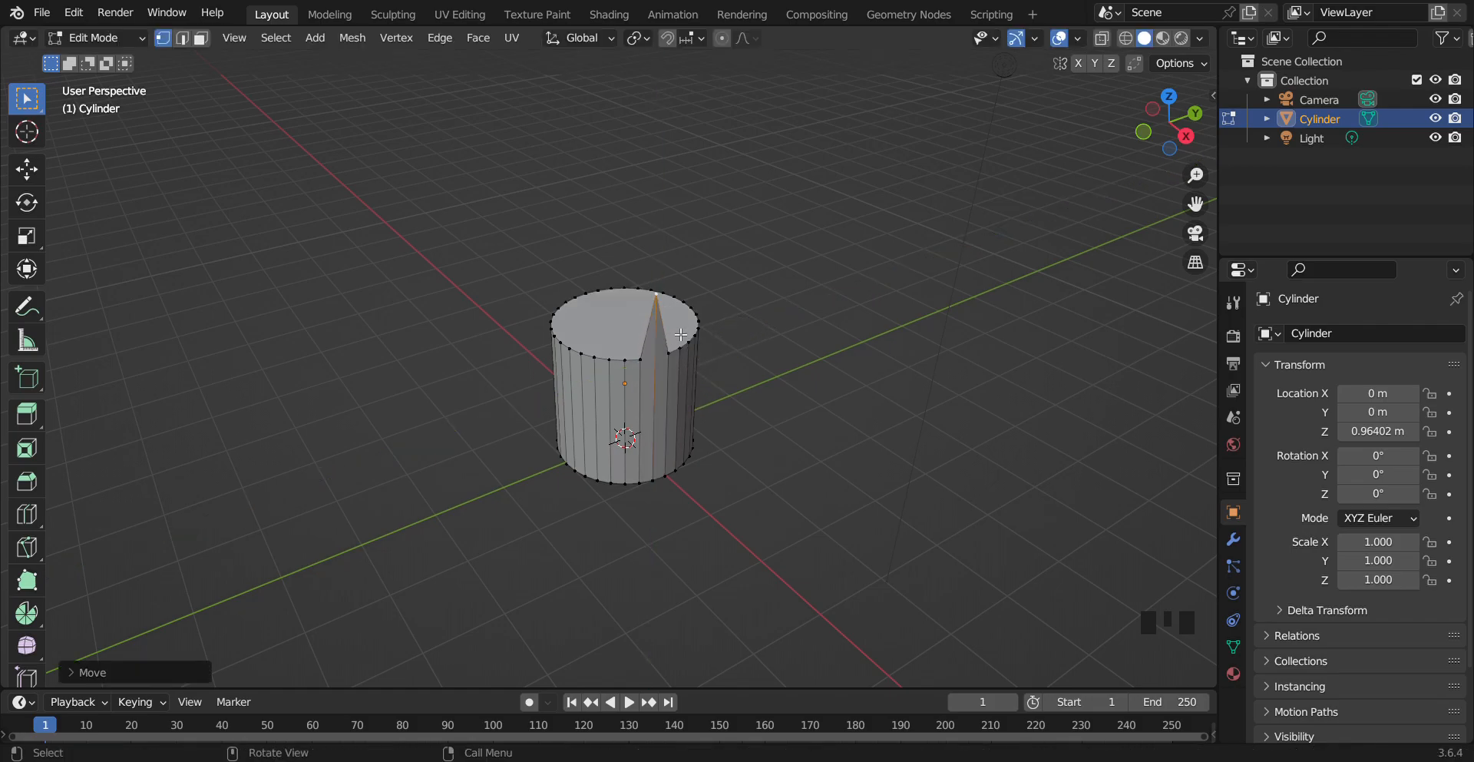
key(ctrl+z)
Turn Proportional Editing back on and set its falloff to Smooth
click(722, 37)
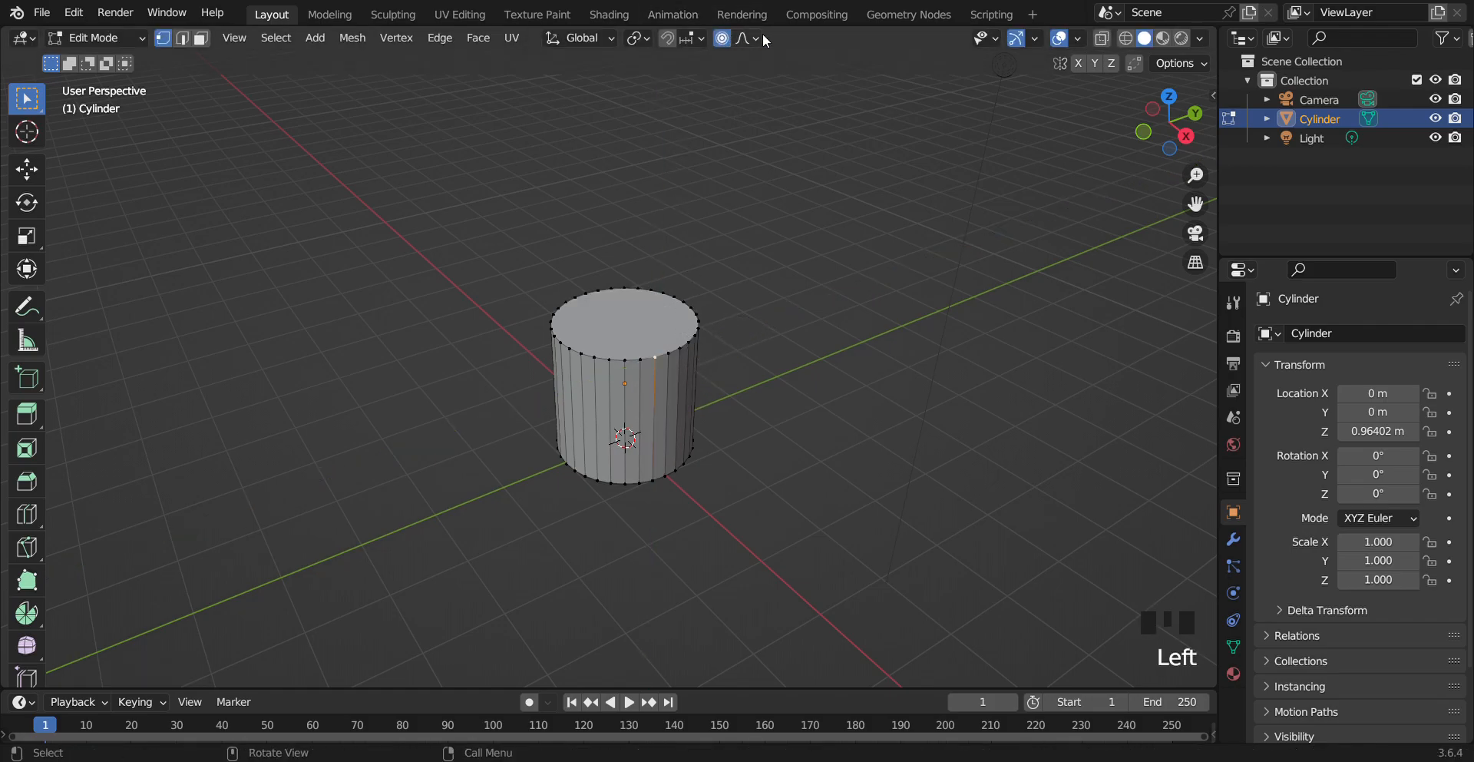
click(754, 38)
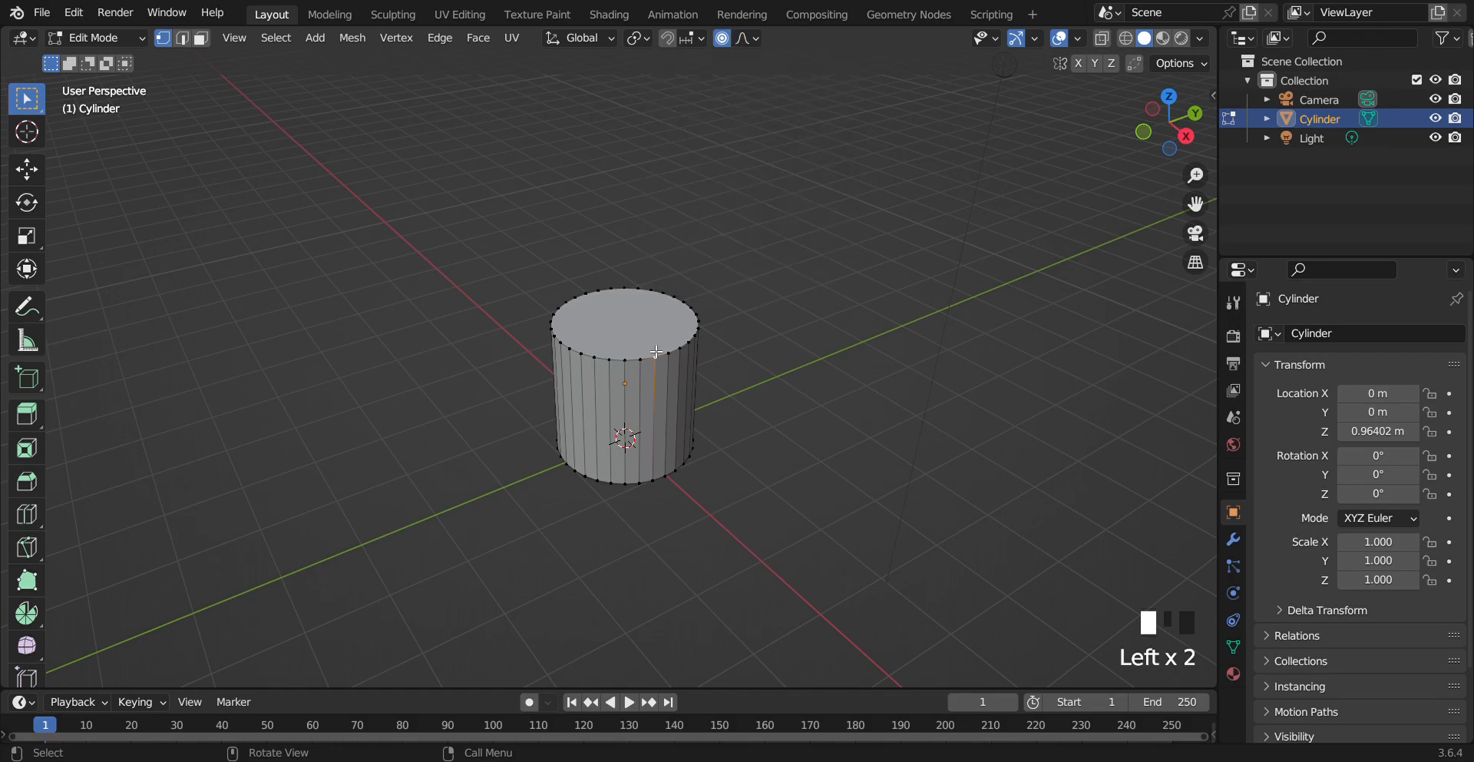
click(746, 38)
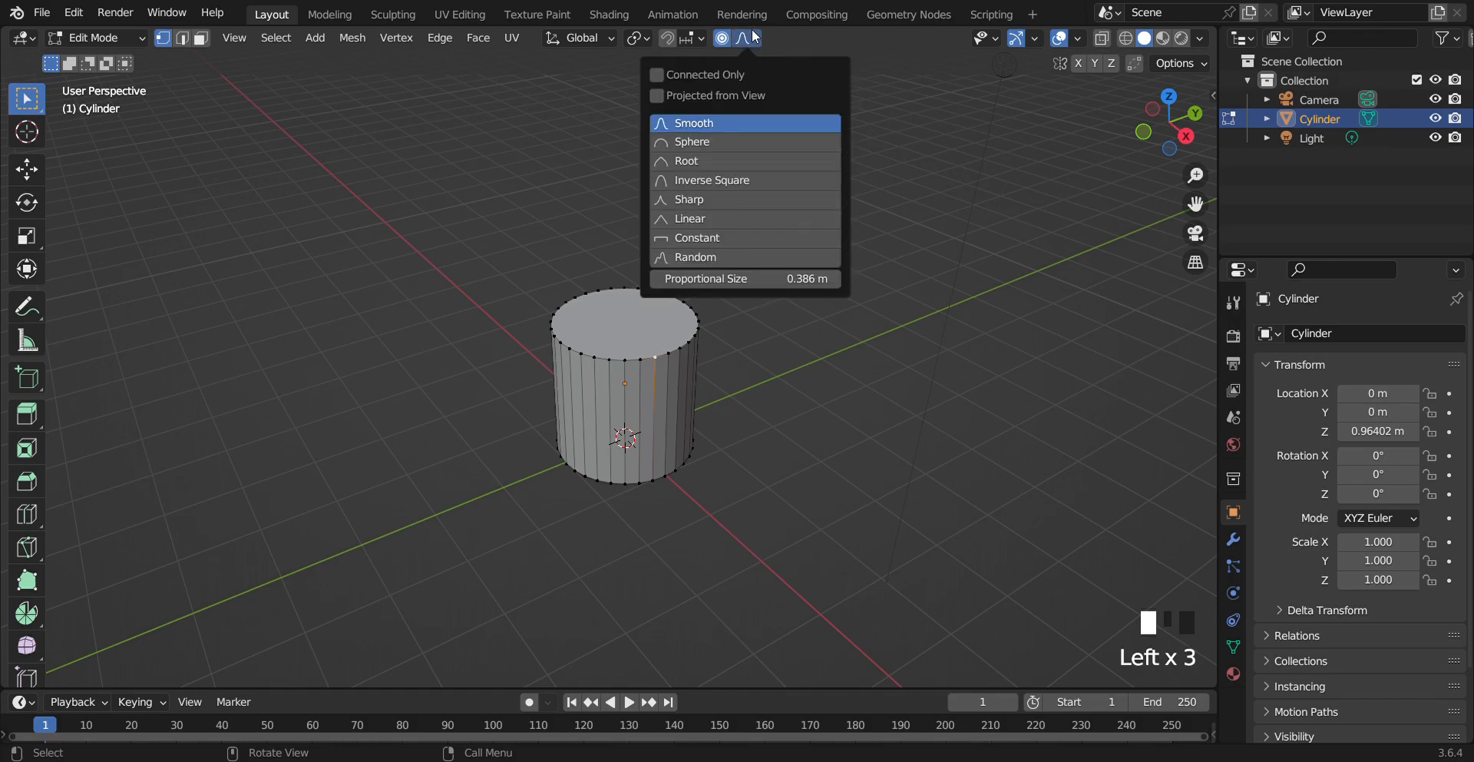
click(748, 121)
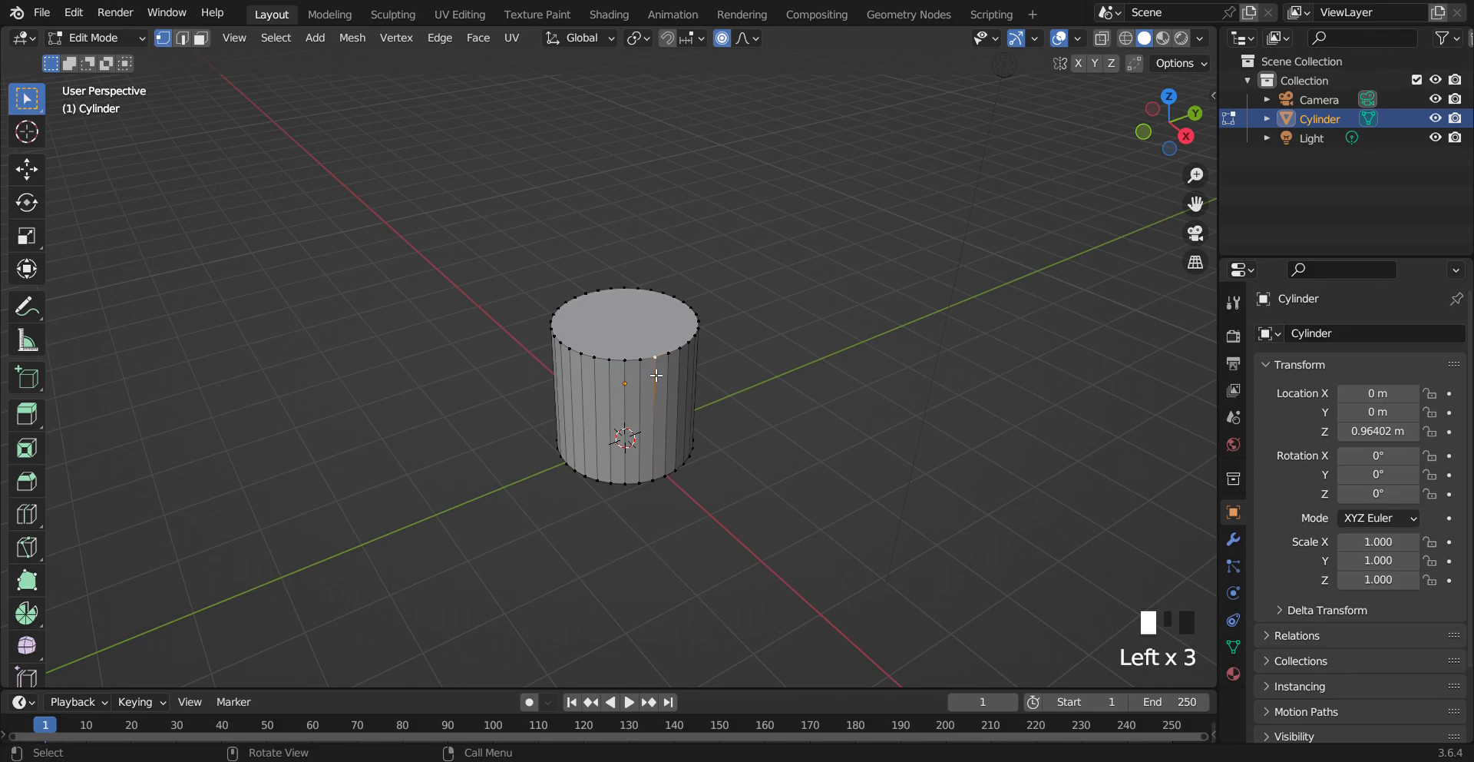
Move the selected vertex with Smooth proportional editing while enlarging the influence radius
key(g)
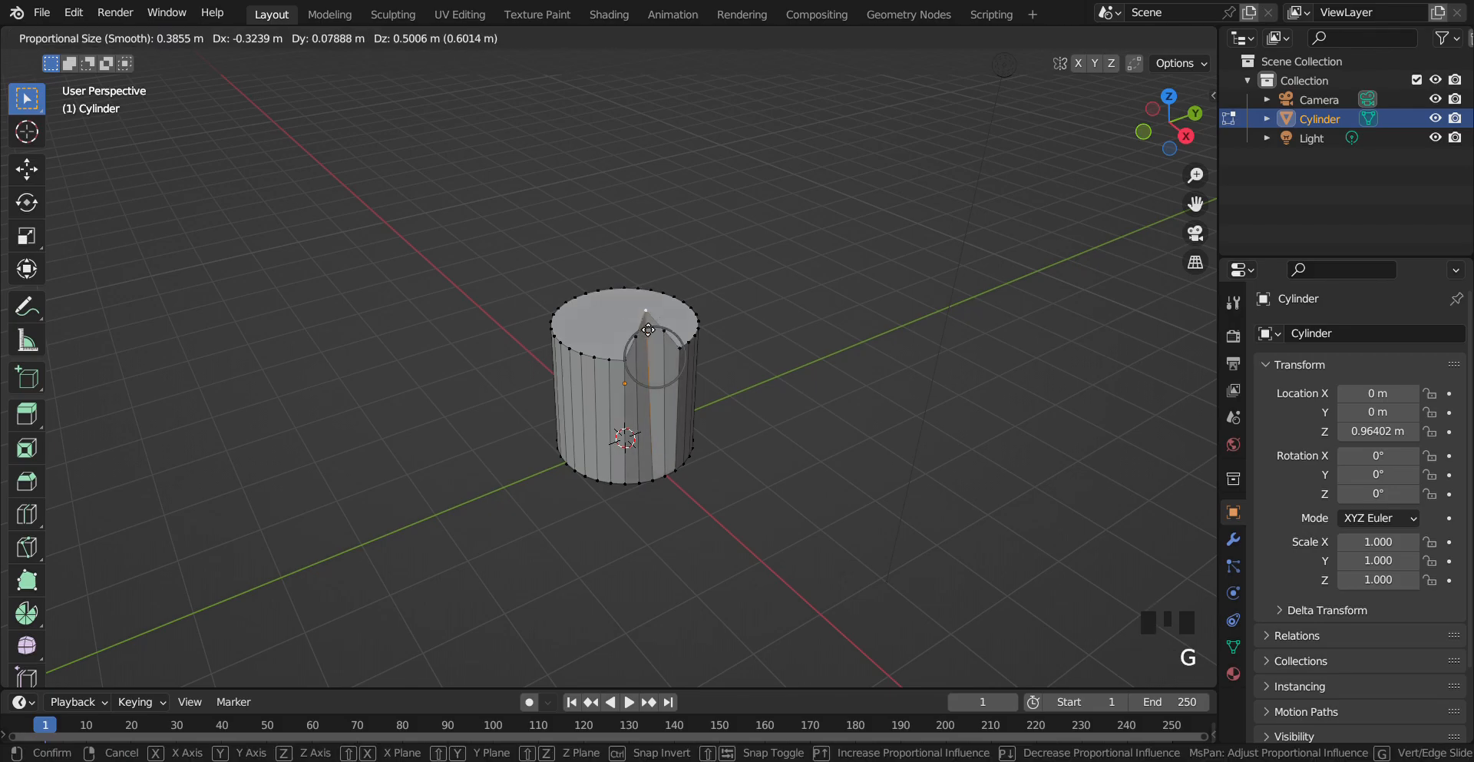
scroll(648, 330, down, 18)
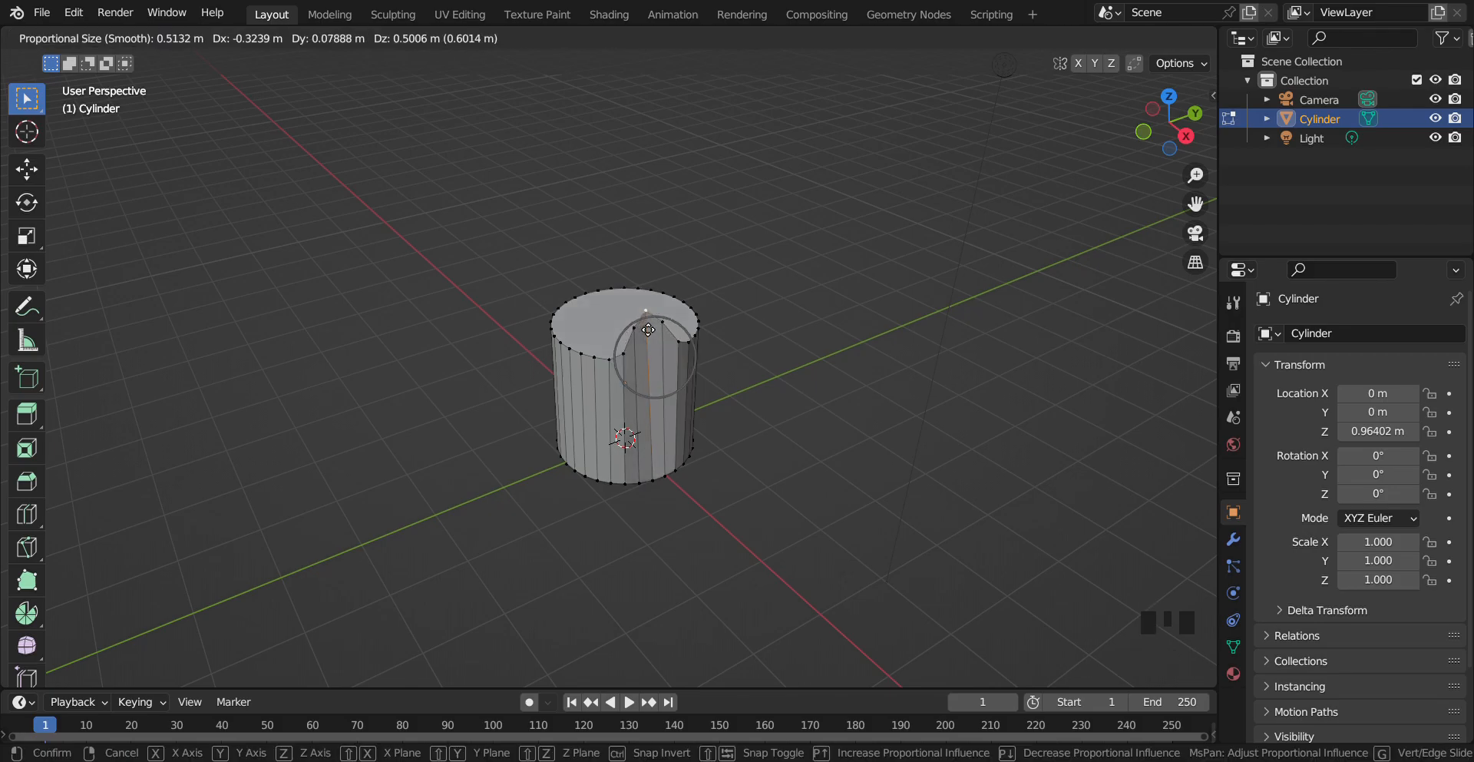
scroll(648, 329, up, 6)
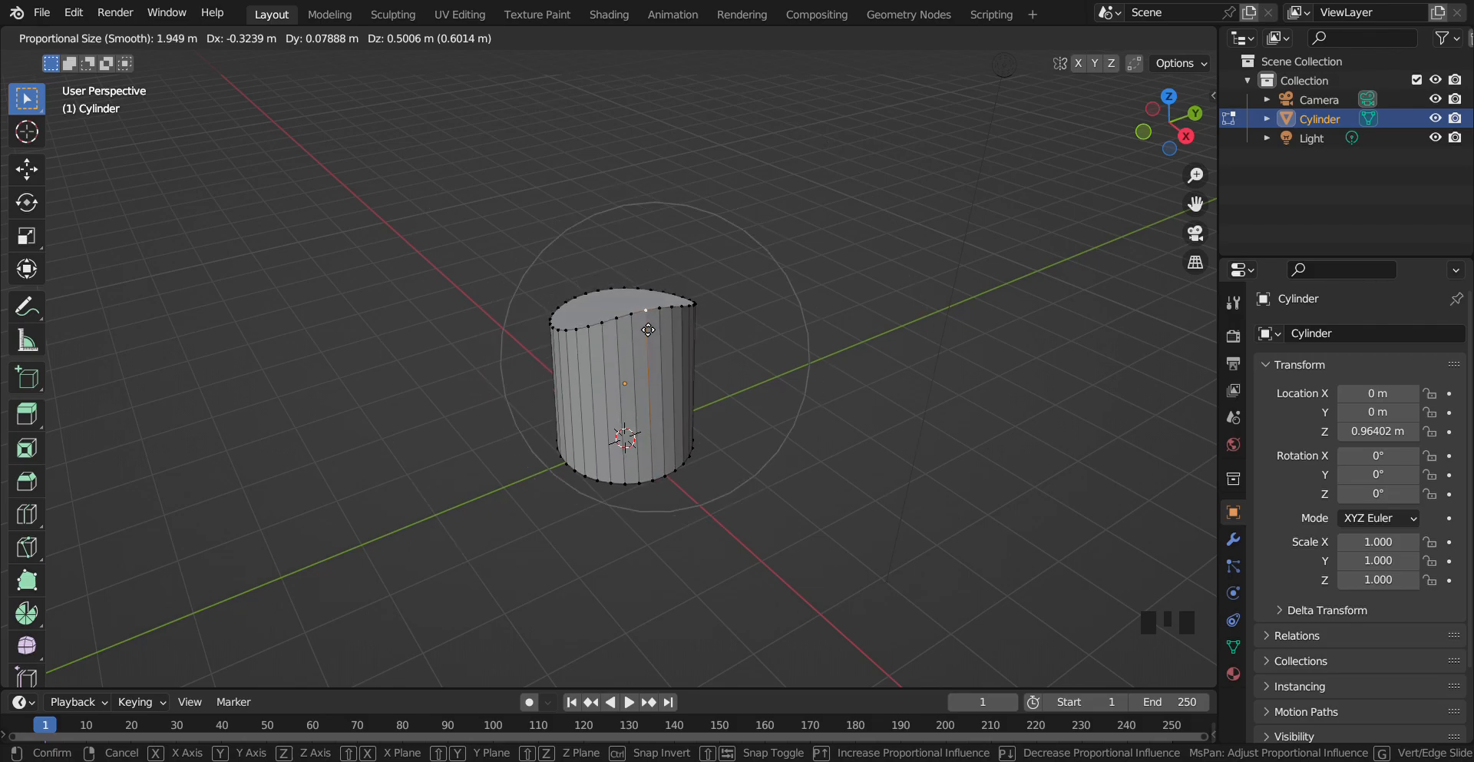
click(647, 329)
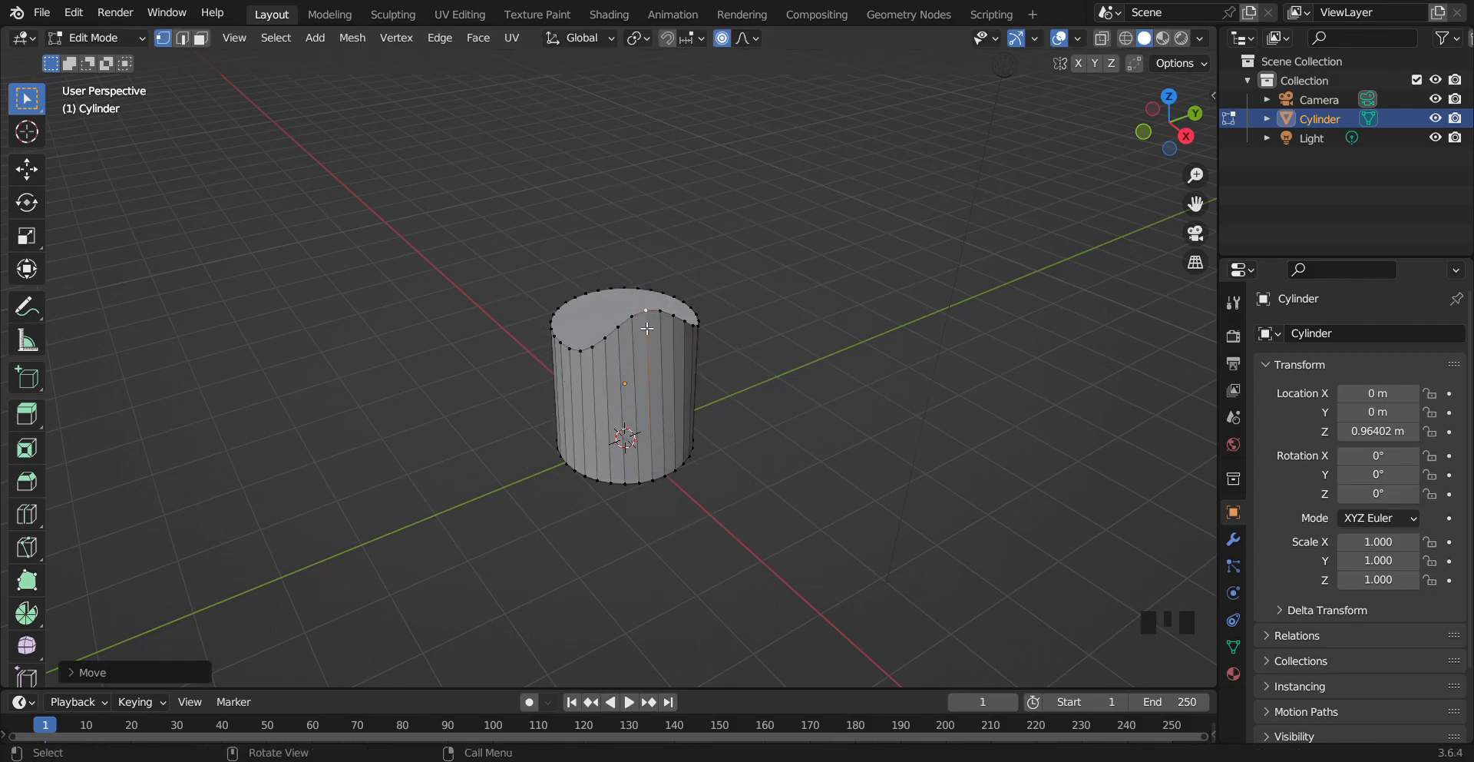
Set the proportional editing falloff to Sphere
drag(1173, 125, 921, 109)
click(754, 40)
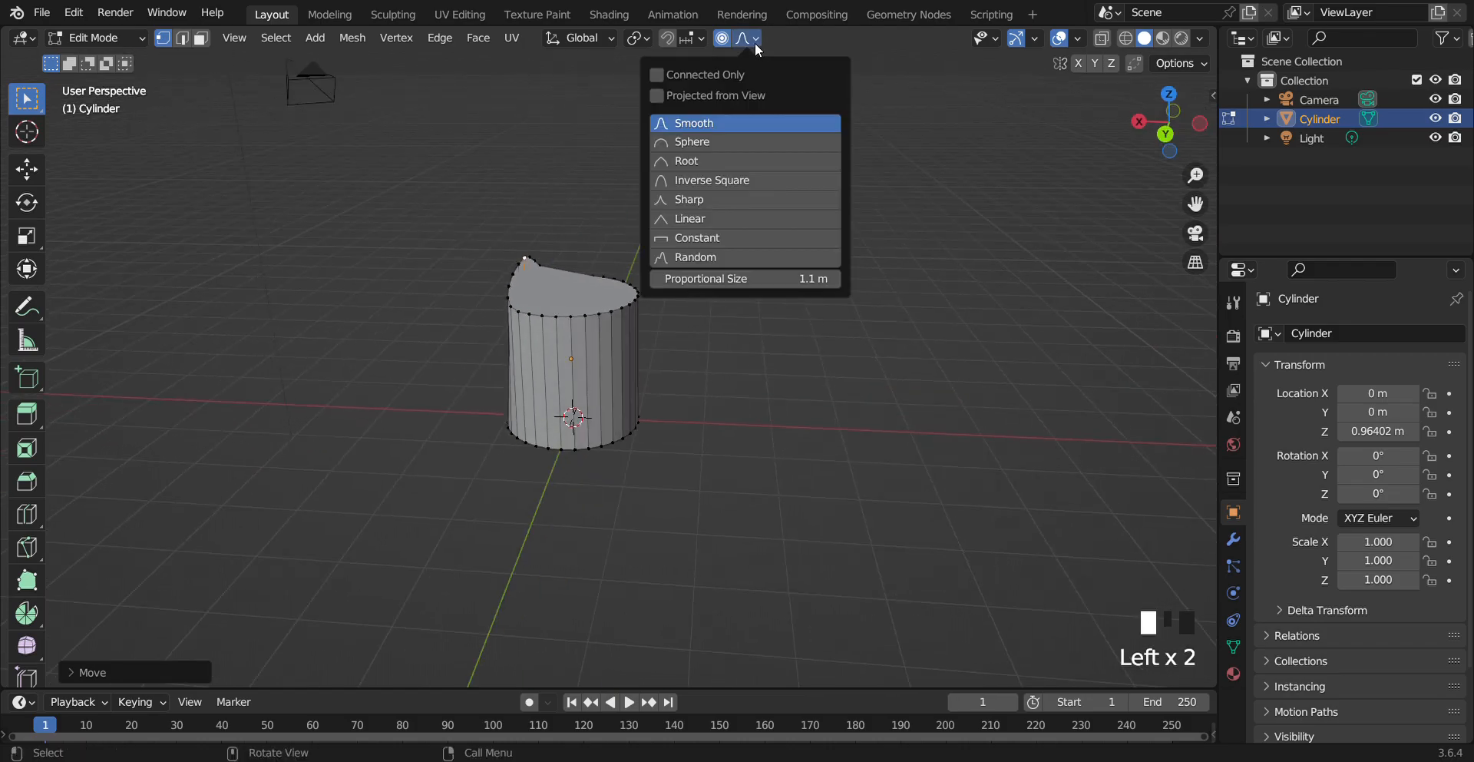
click(716, 144)
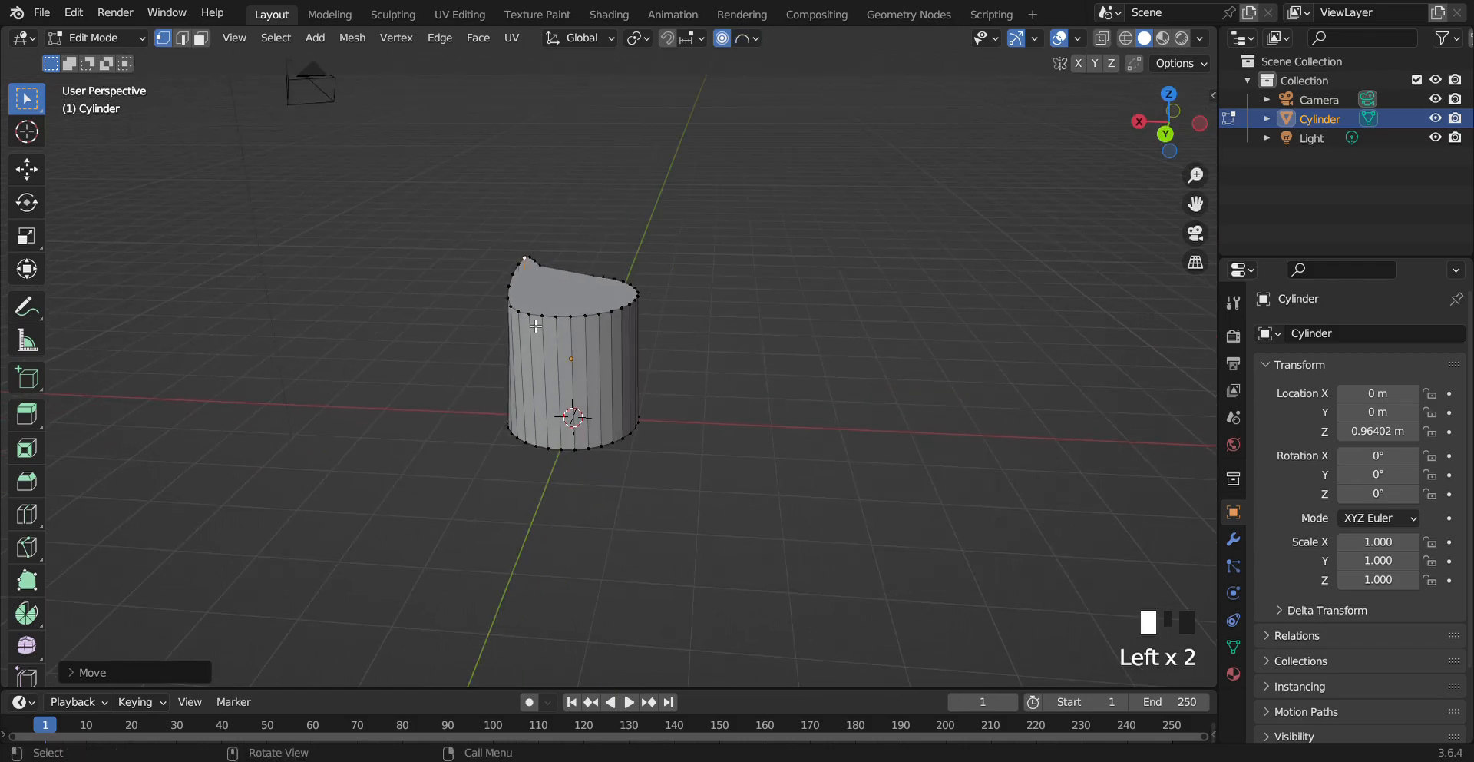
Select a vertex on the cylinder's top rim, then move and scale it with Sphere falloff
click(630, 308)
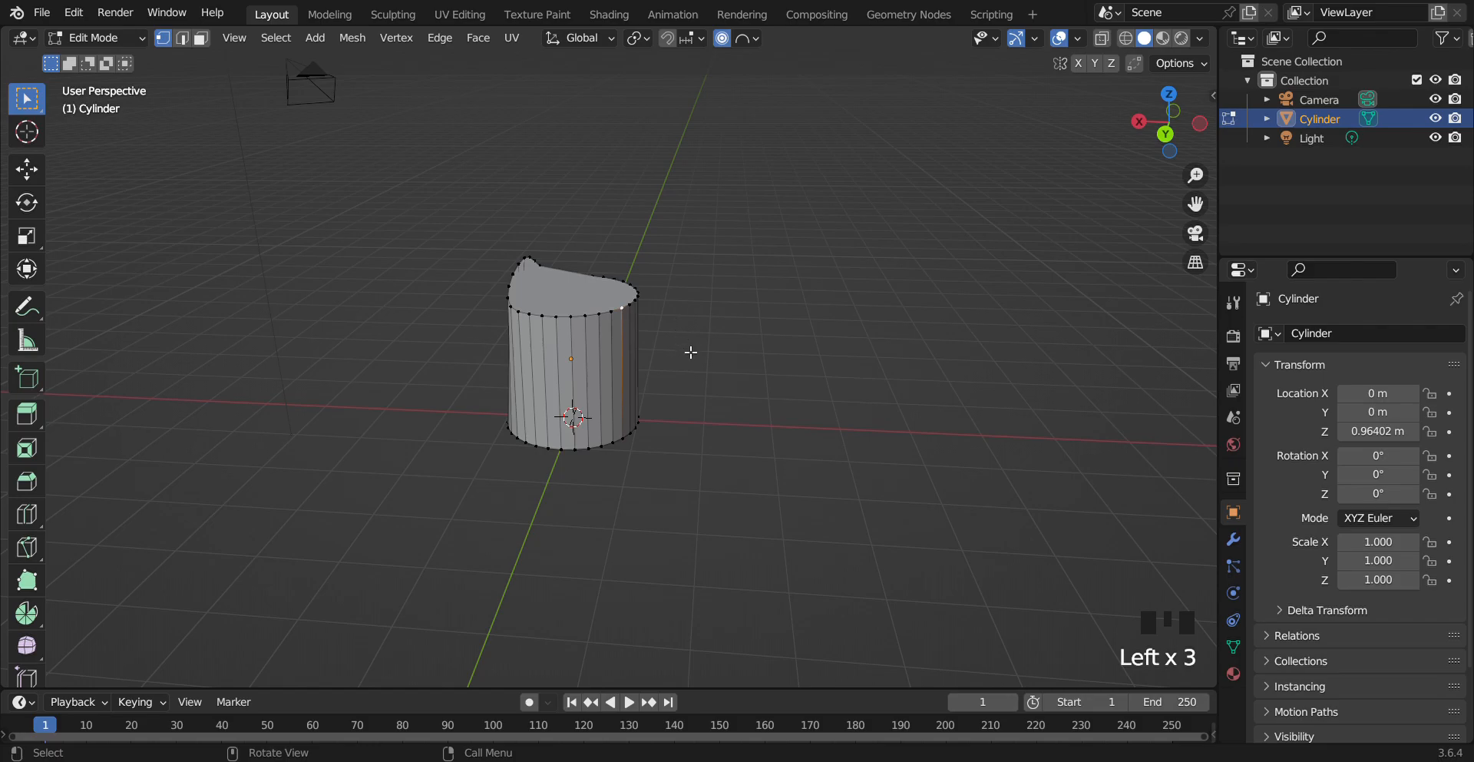
key(g)
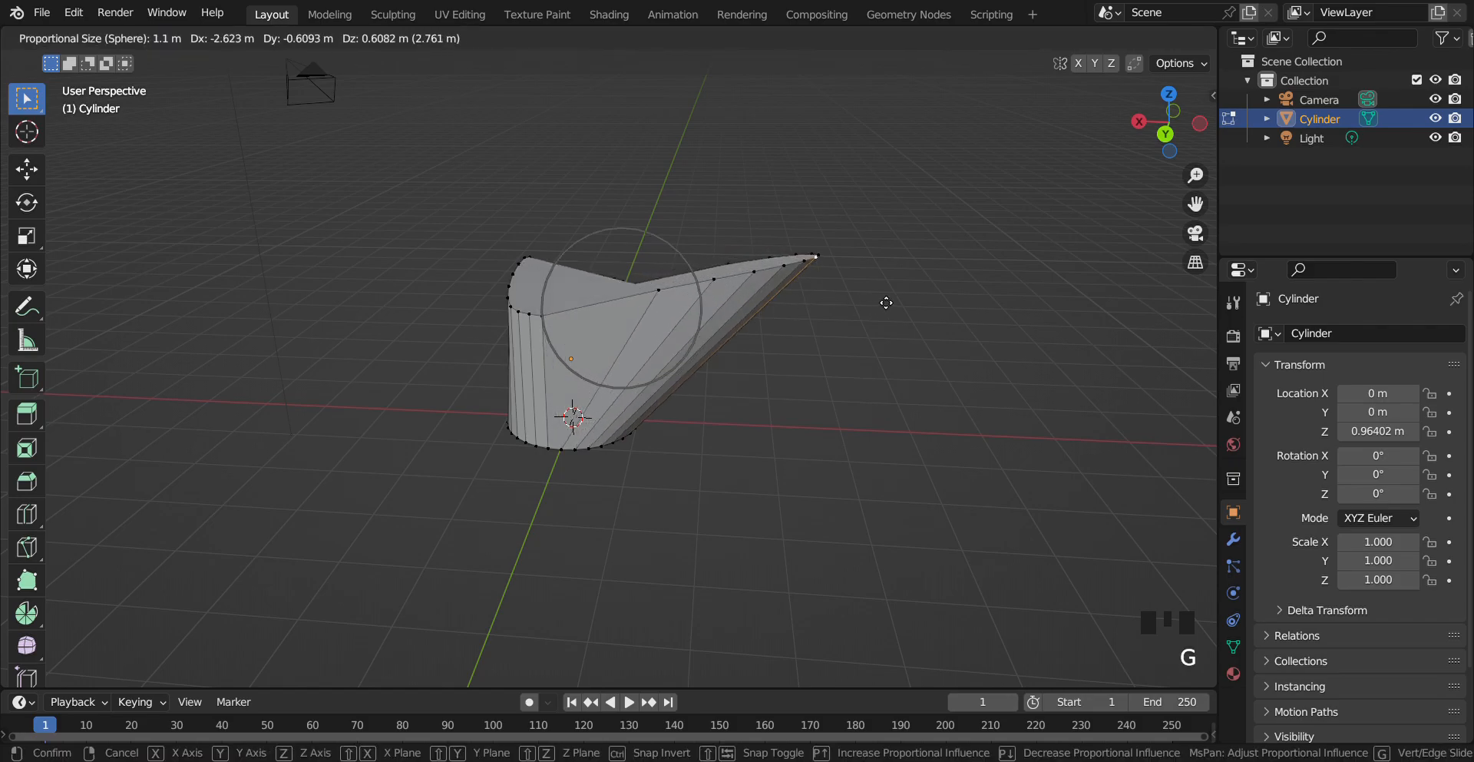
click(674, 359)
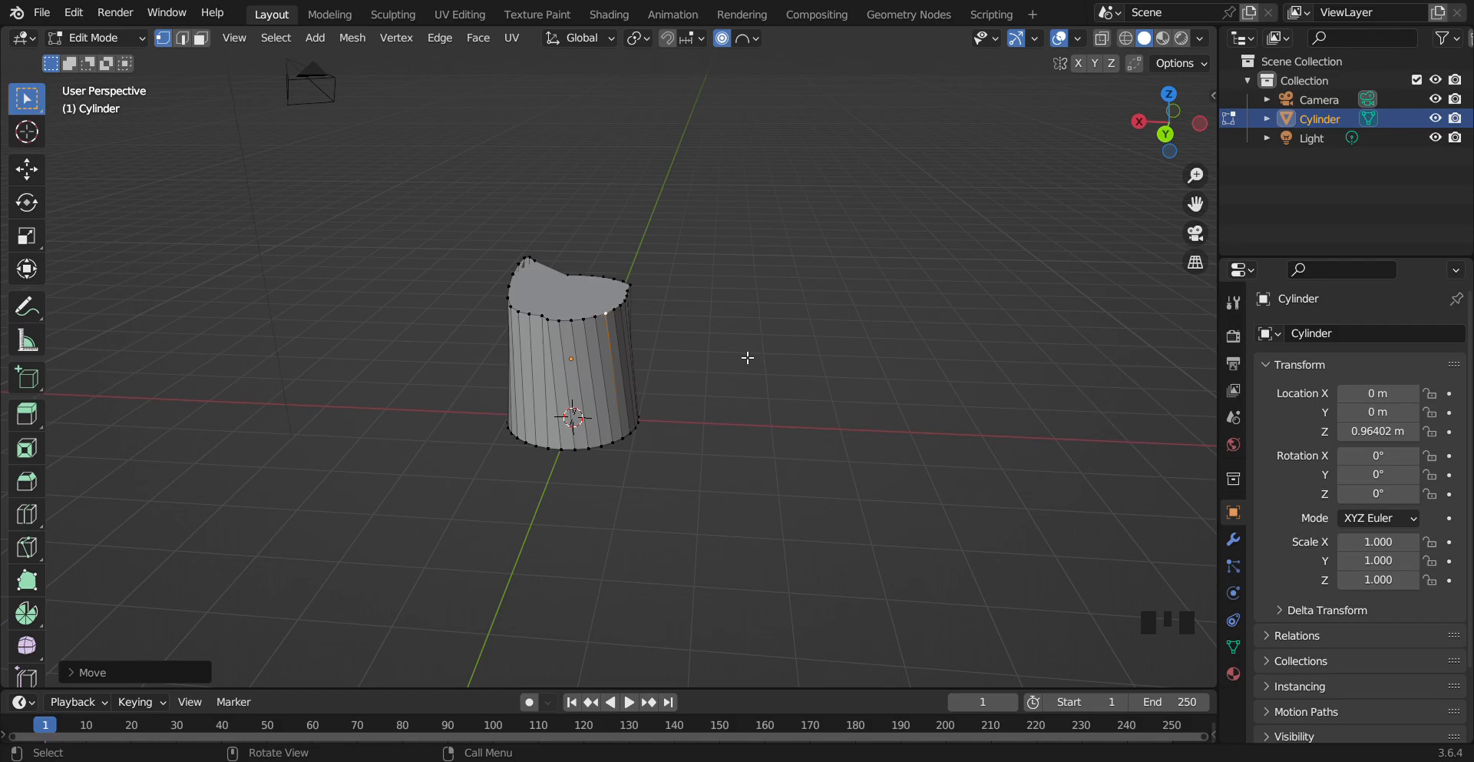
key(s)
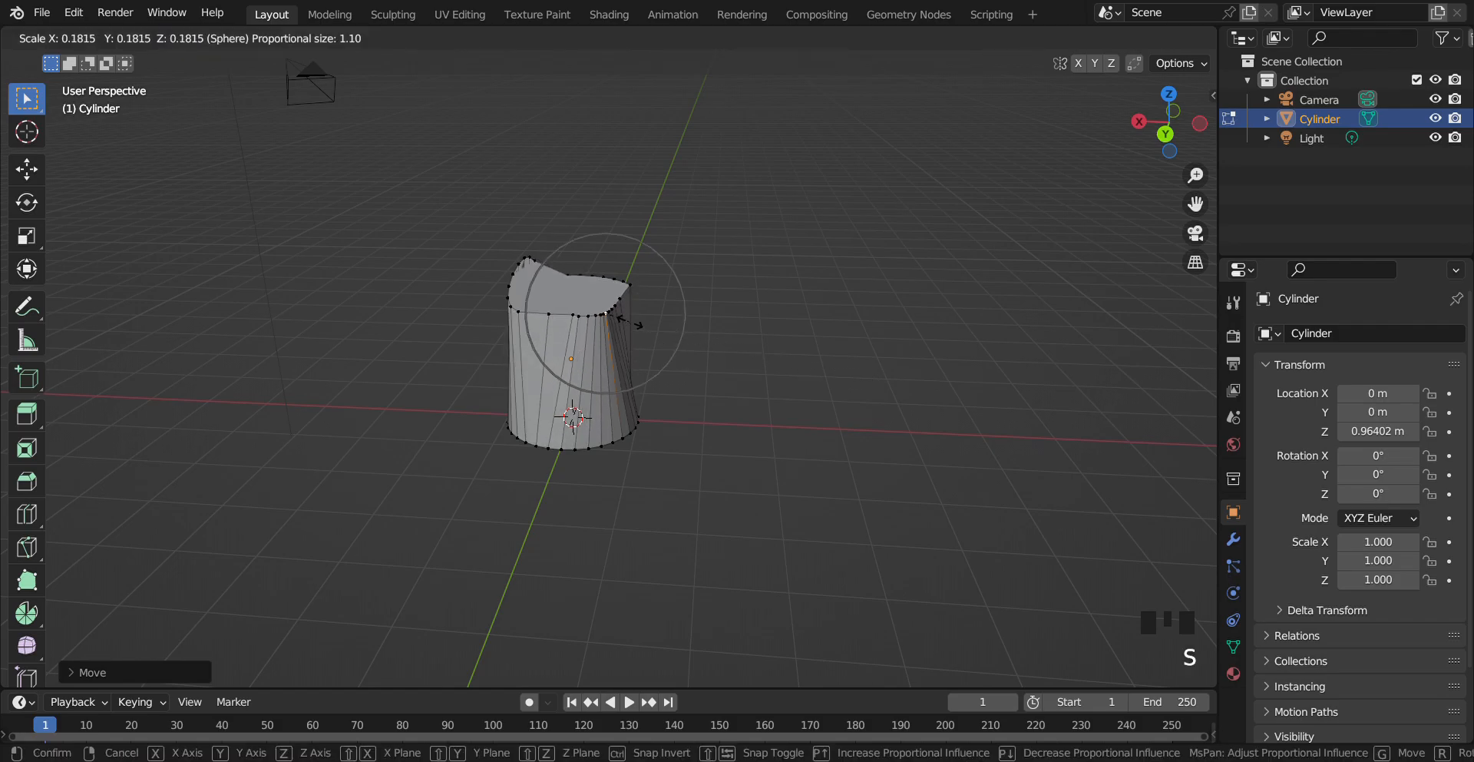
click(768, 354)
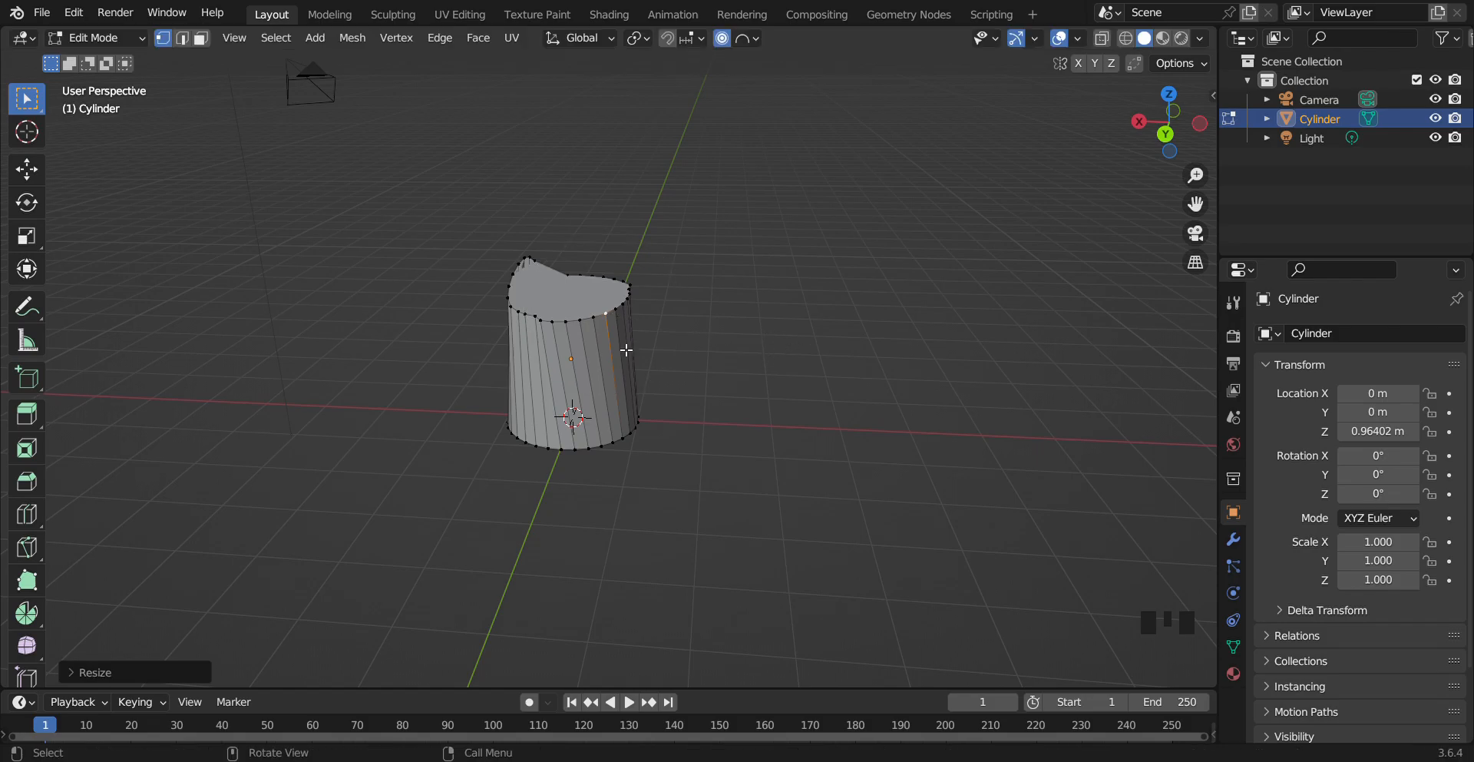
Move the vertex again while adjusting the proportional influence size, then deselect it
key(g)
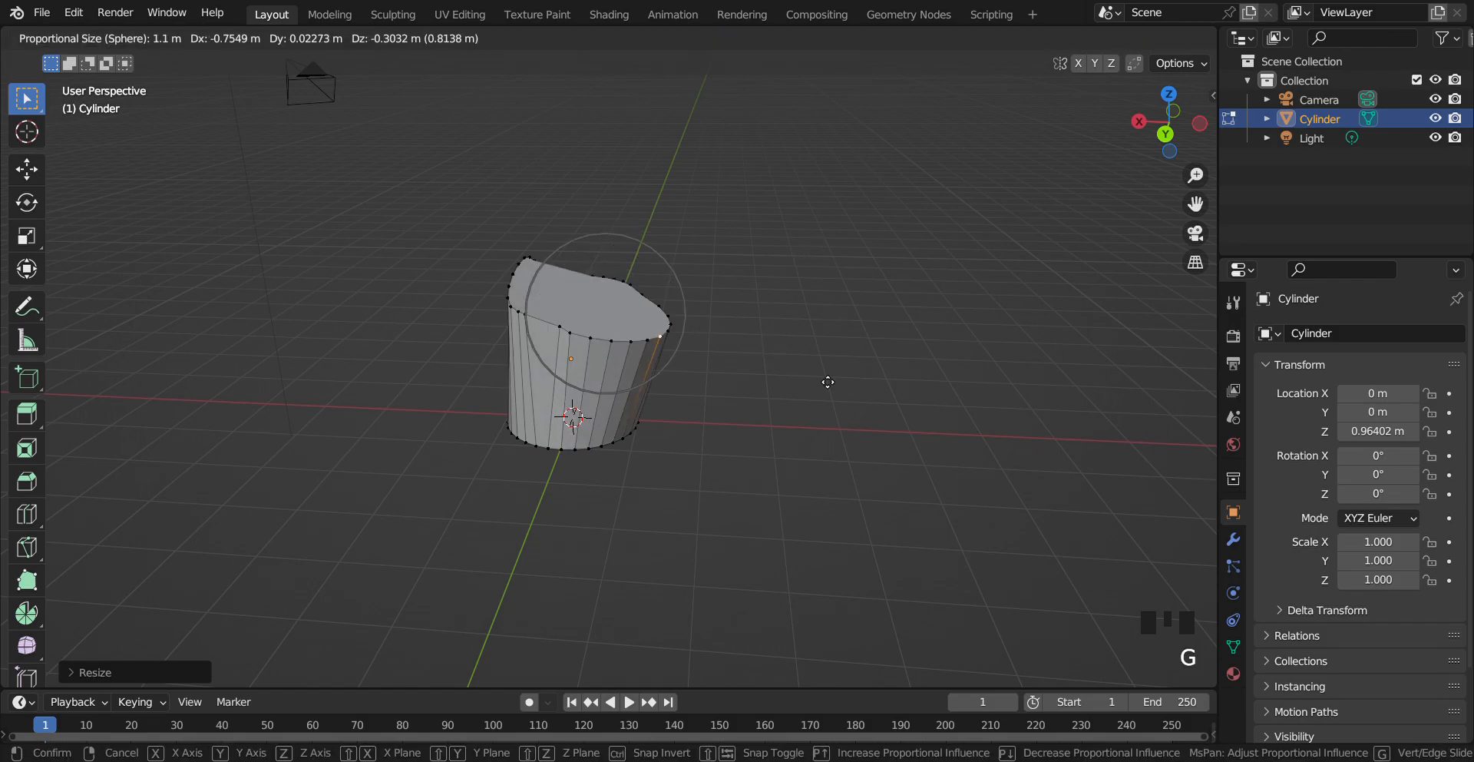
scroll(829, 338, up, 14)
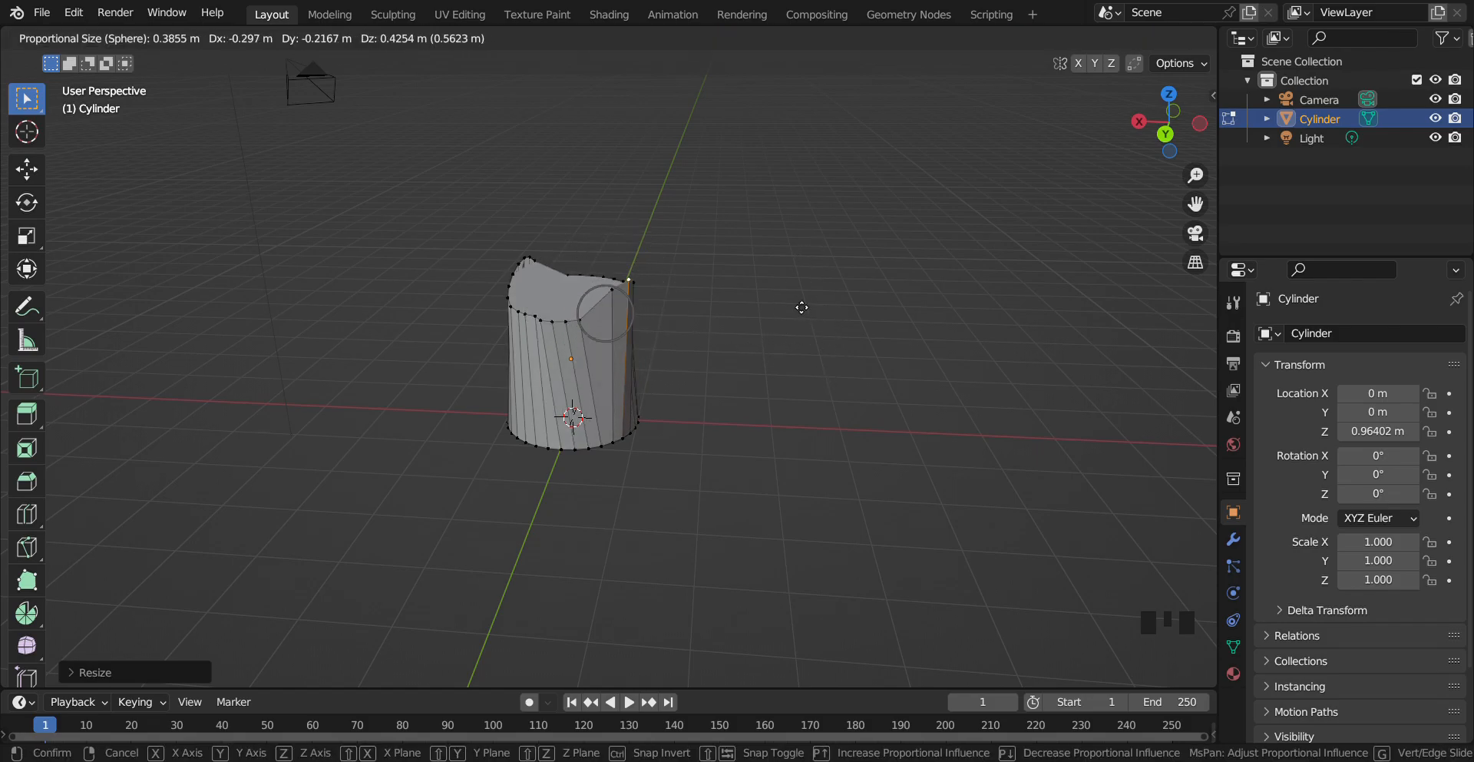
scroll(800, 298, down, 5)
click(798, 297)
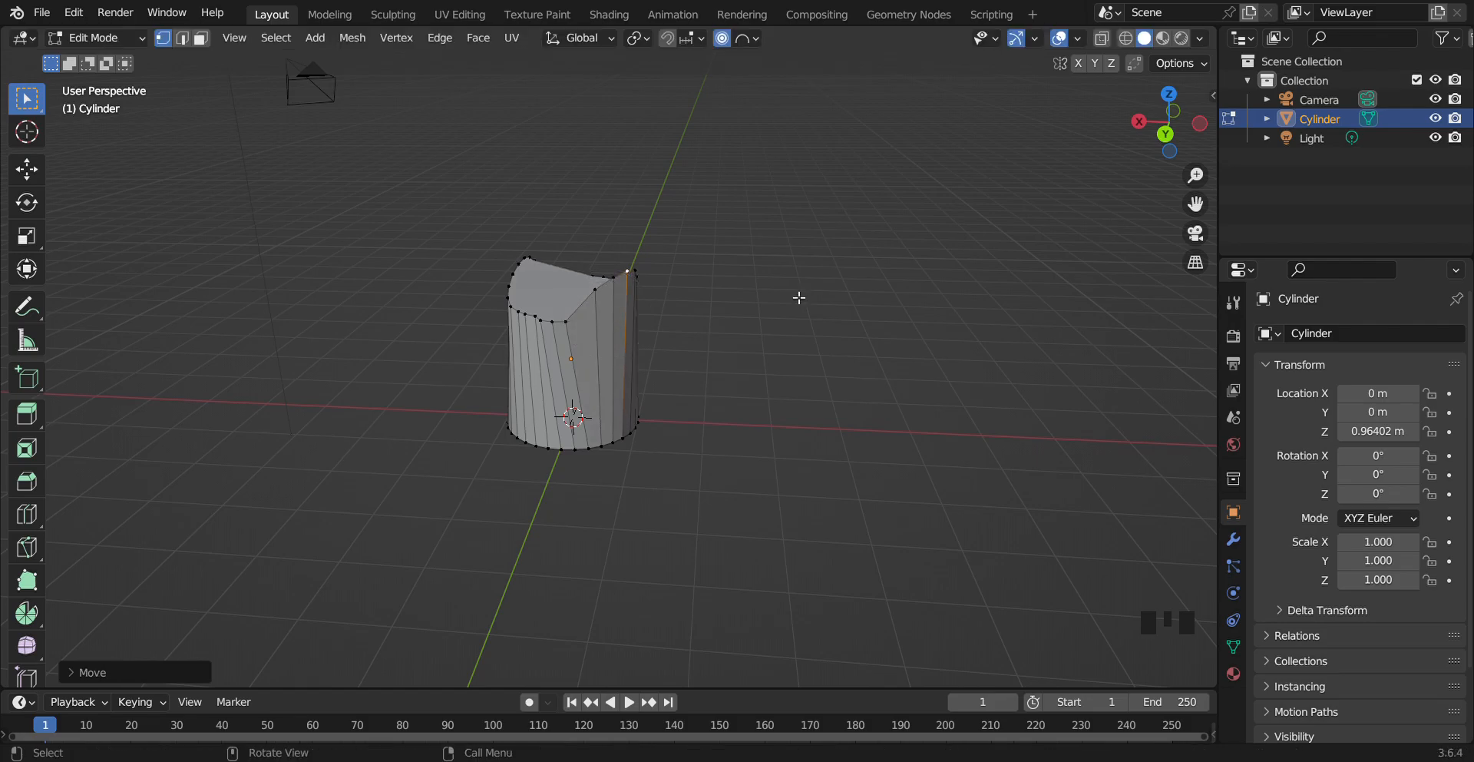
click(758, 365)
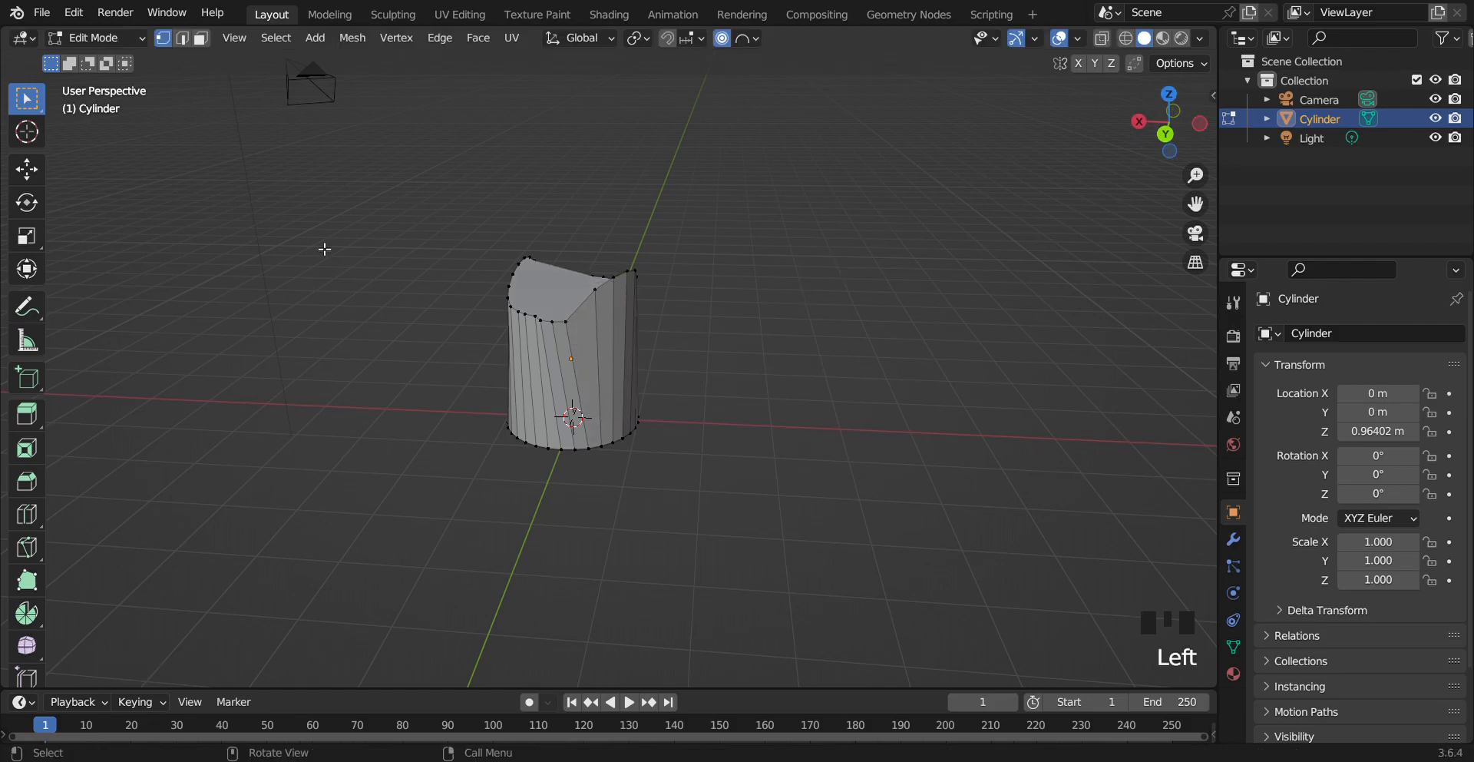
Return to Object Mode and add a cube mesh
key(Tab)
key(shift+a)
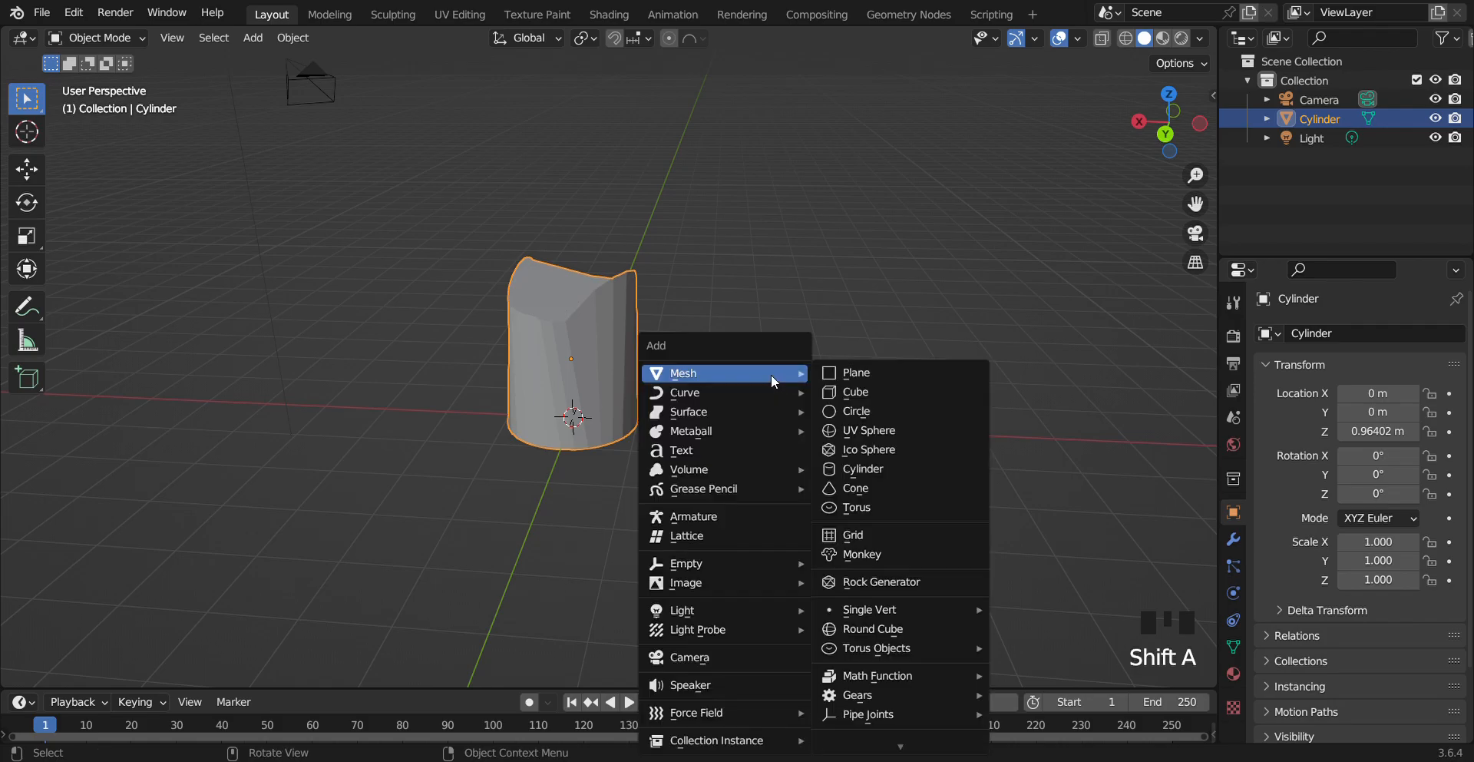
click(876, 387)
Move the cube along the X axis to about -3.1 m
key(g)
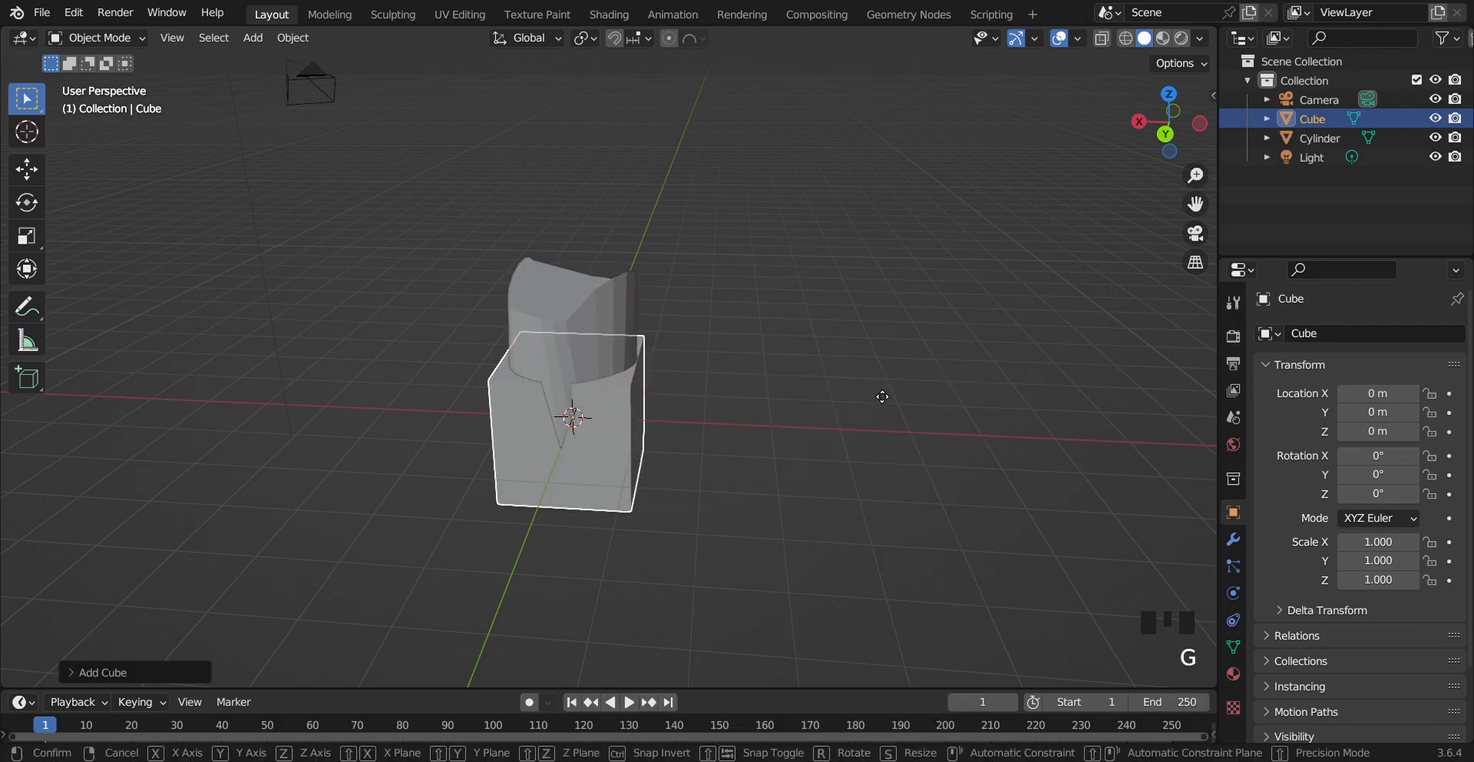
key(z)
key(y)
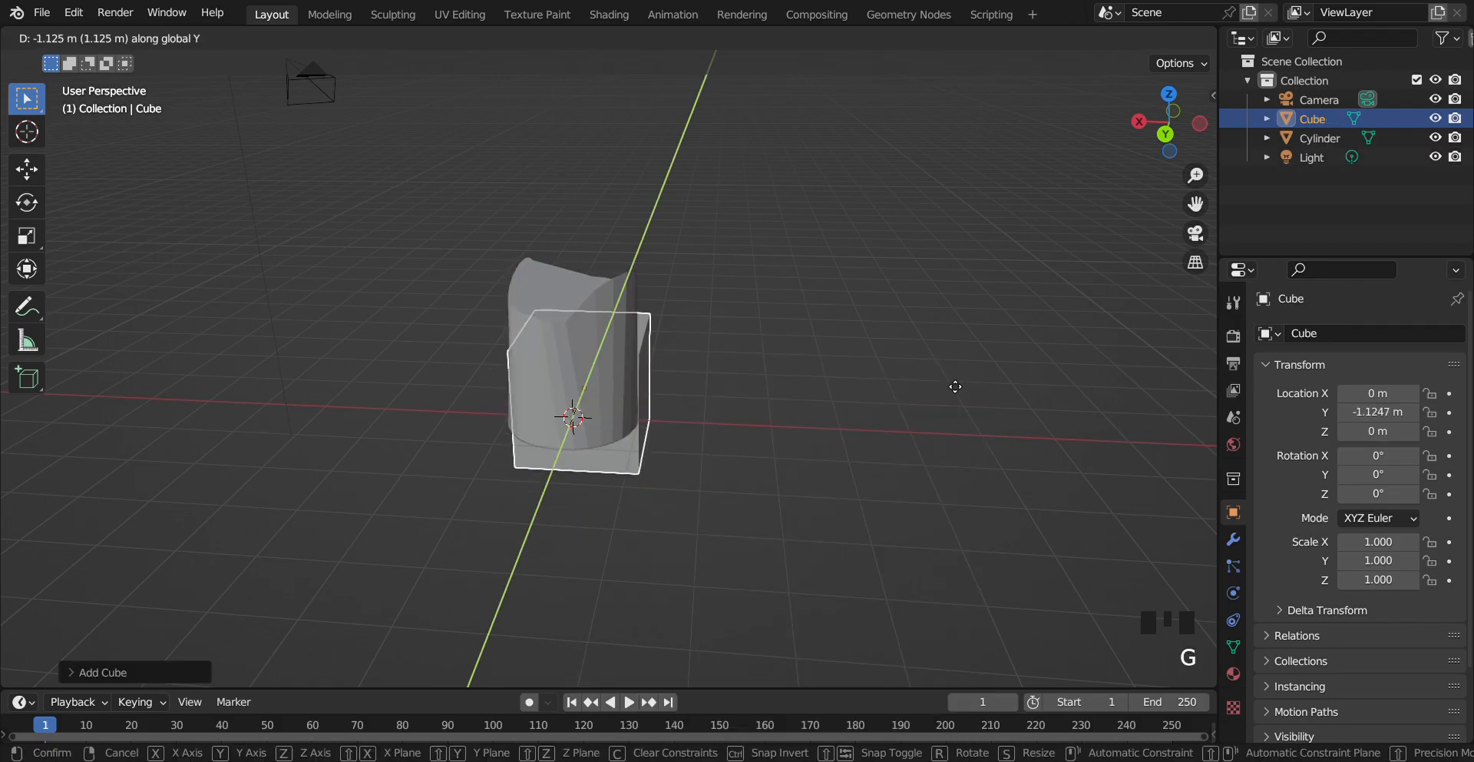
key(y)
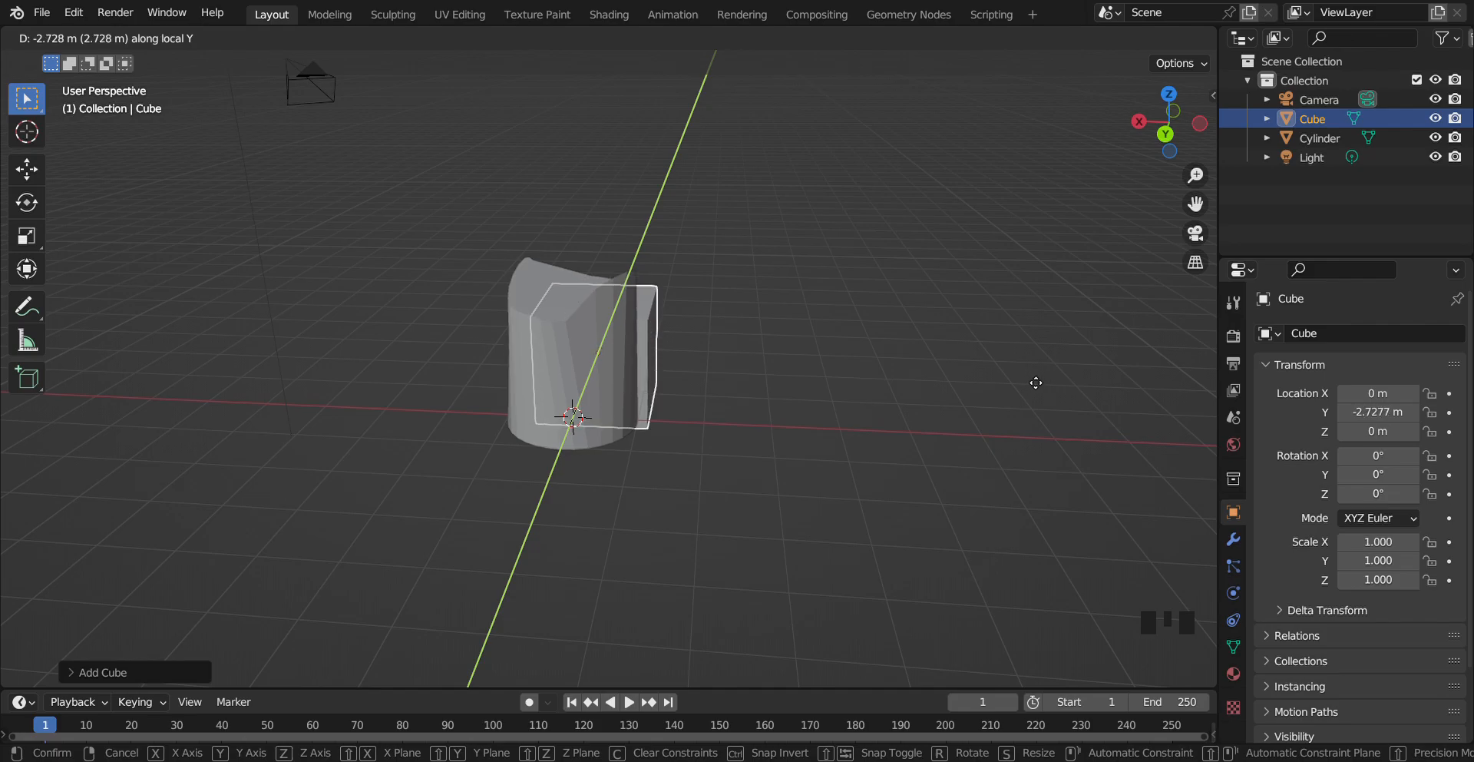
key(x)
click(1075, 371)
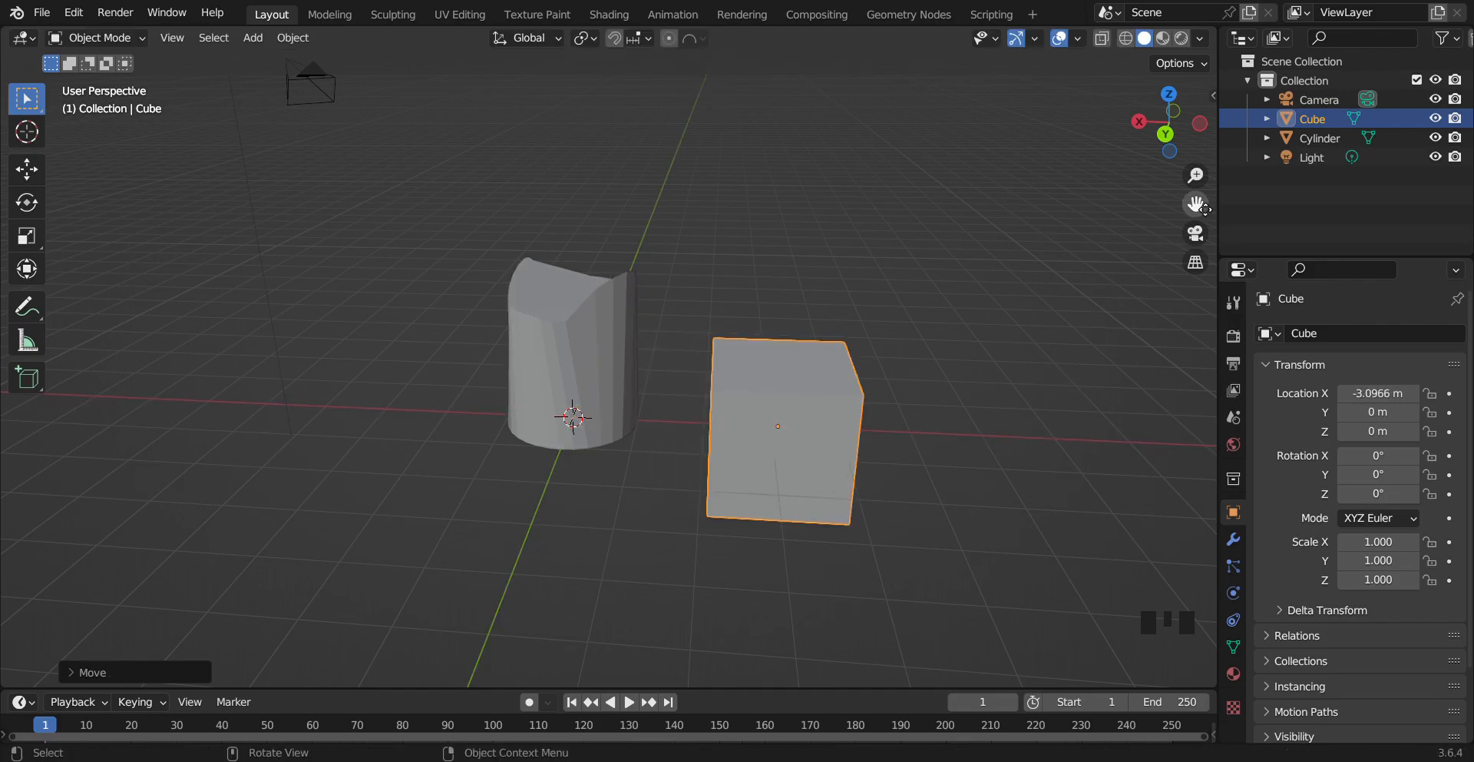
Turn on Proportional Editing in Object Mode and set its falloff to Root
drag(1196, 203, 390, 17)
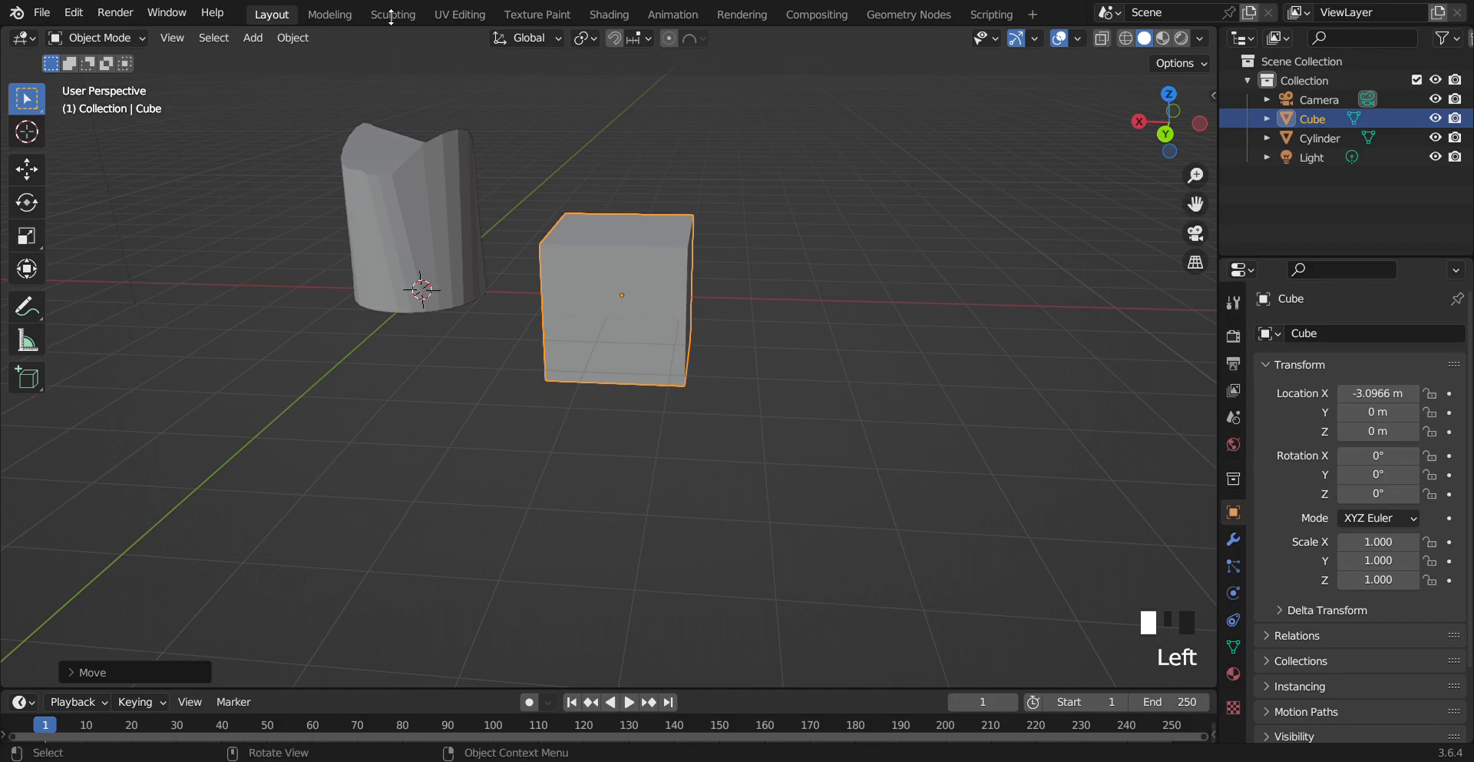
click(670, 39)
click(695, 39)
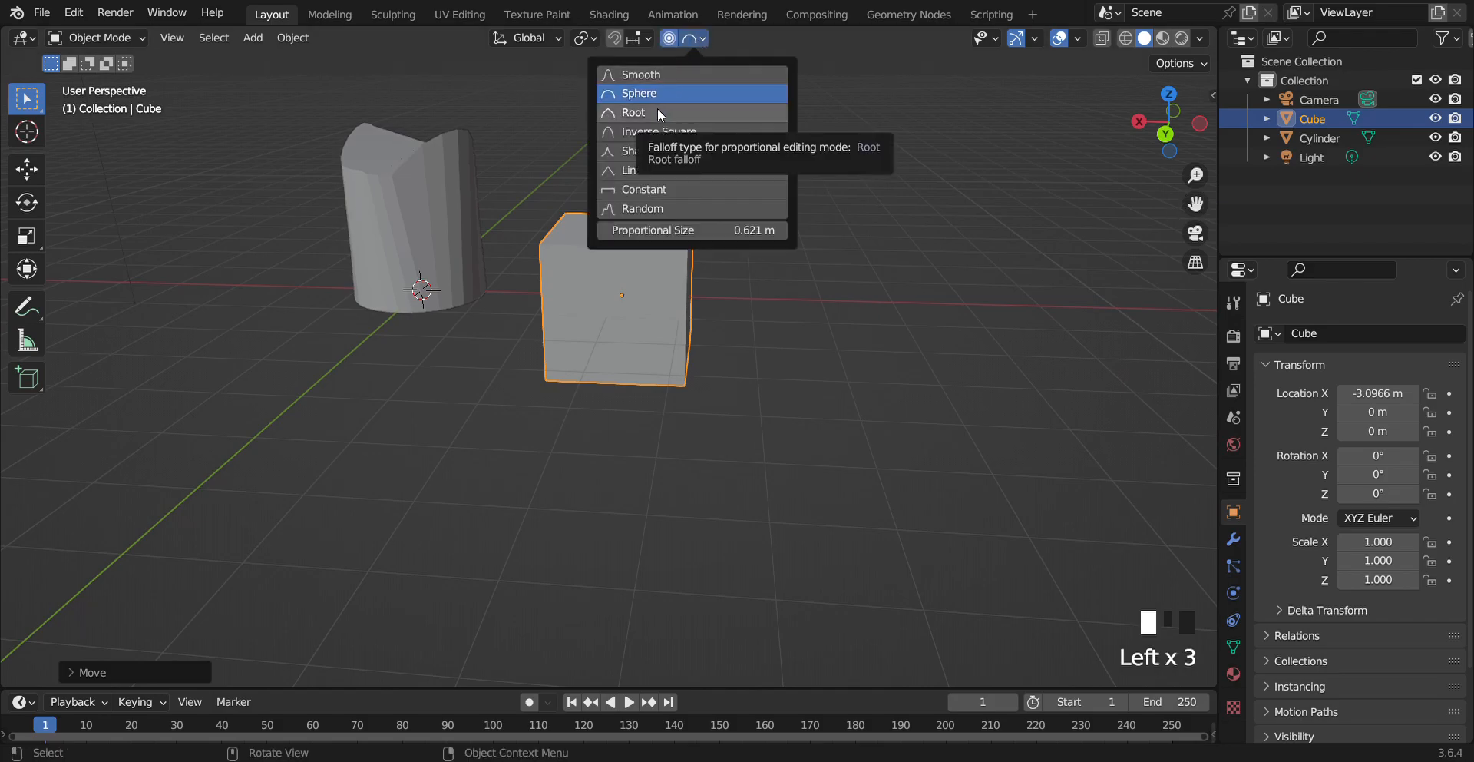
Enter Edit Mode on the cube, switch to edge selection, and select the top front edge
key(Tab)
click(205, 369)
click(183, 38)
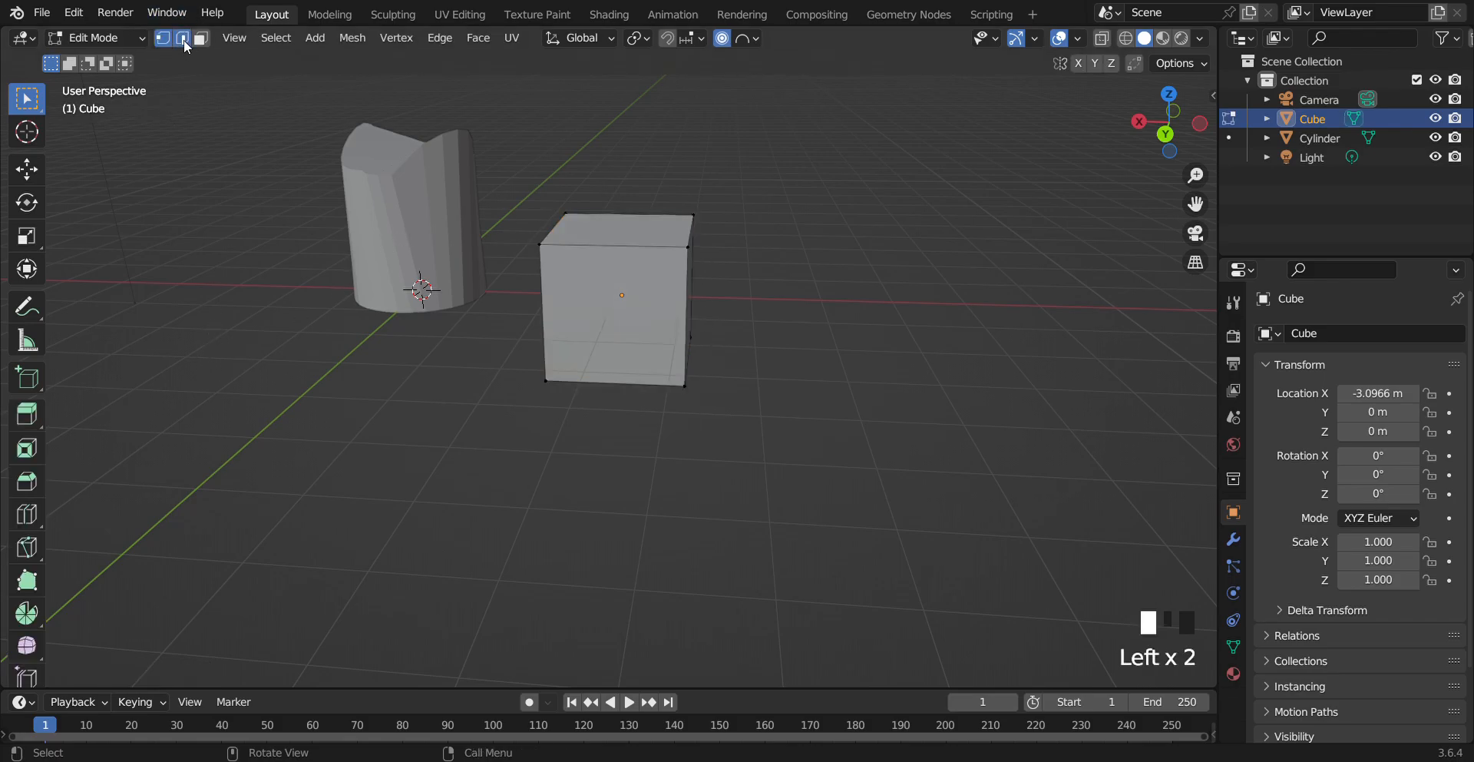
click(604, 249)
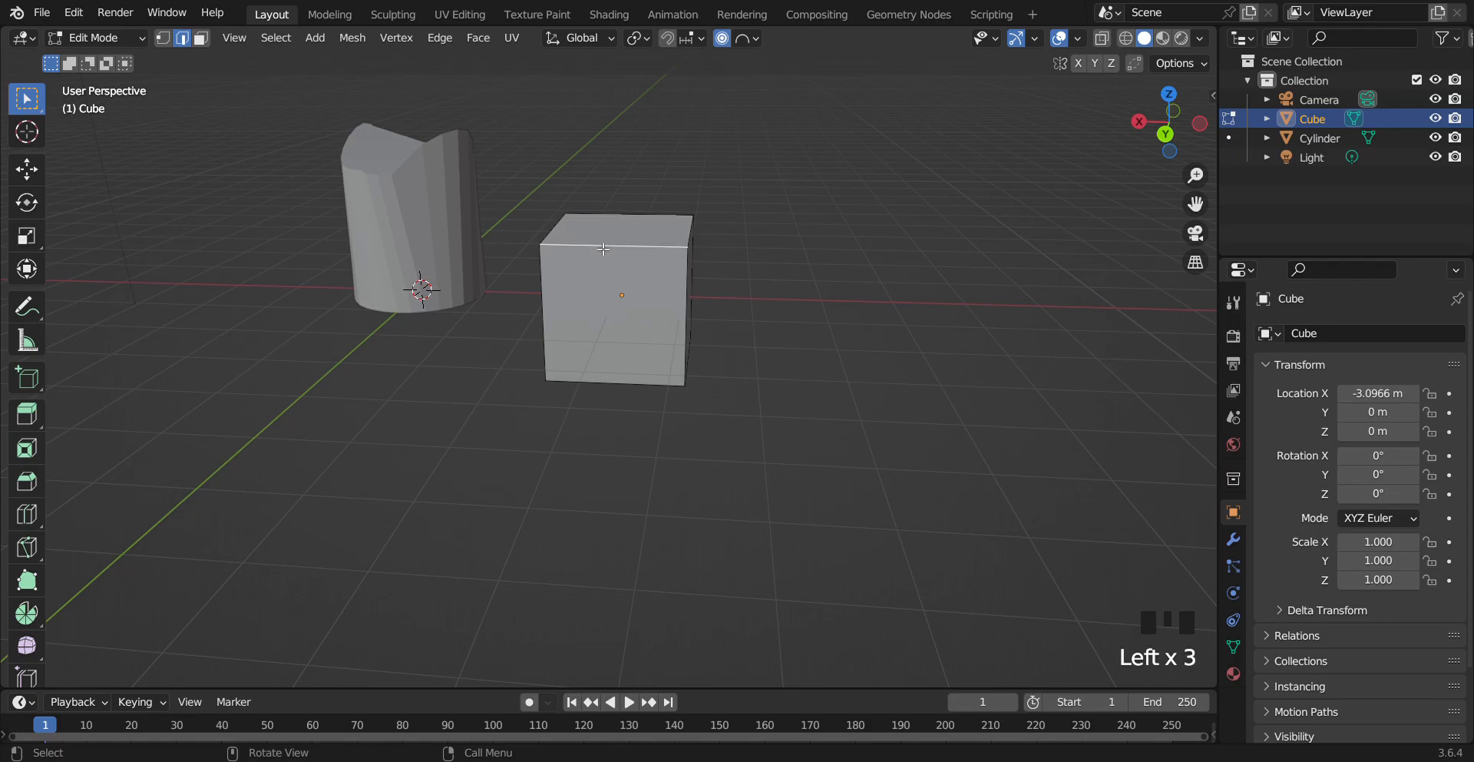
Move the edge with Root proportional editing while adjusting the influence size
click(755, 40)
key(g)
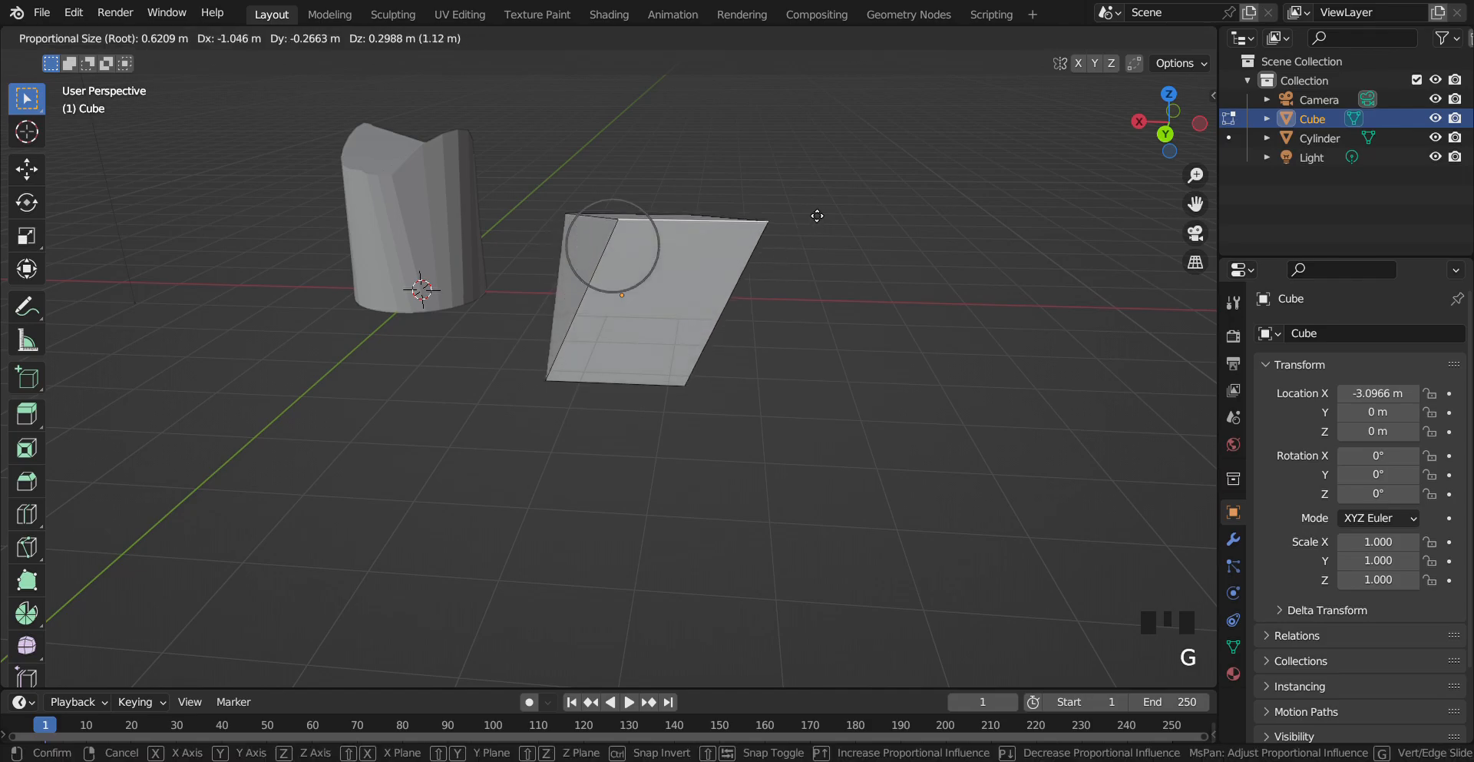
scroll(761, 251, down, 13)
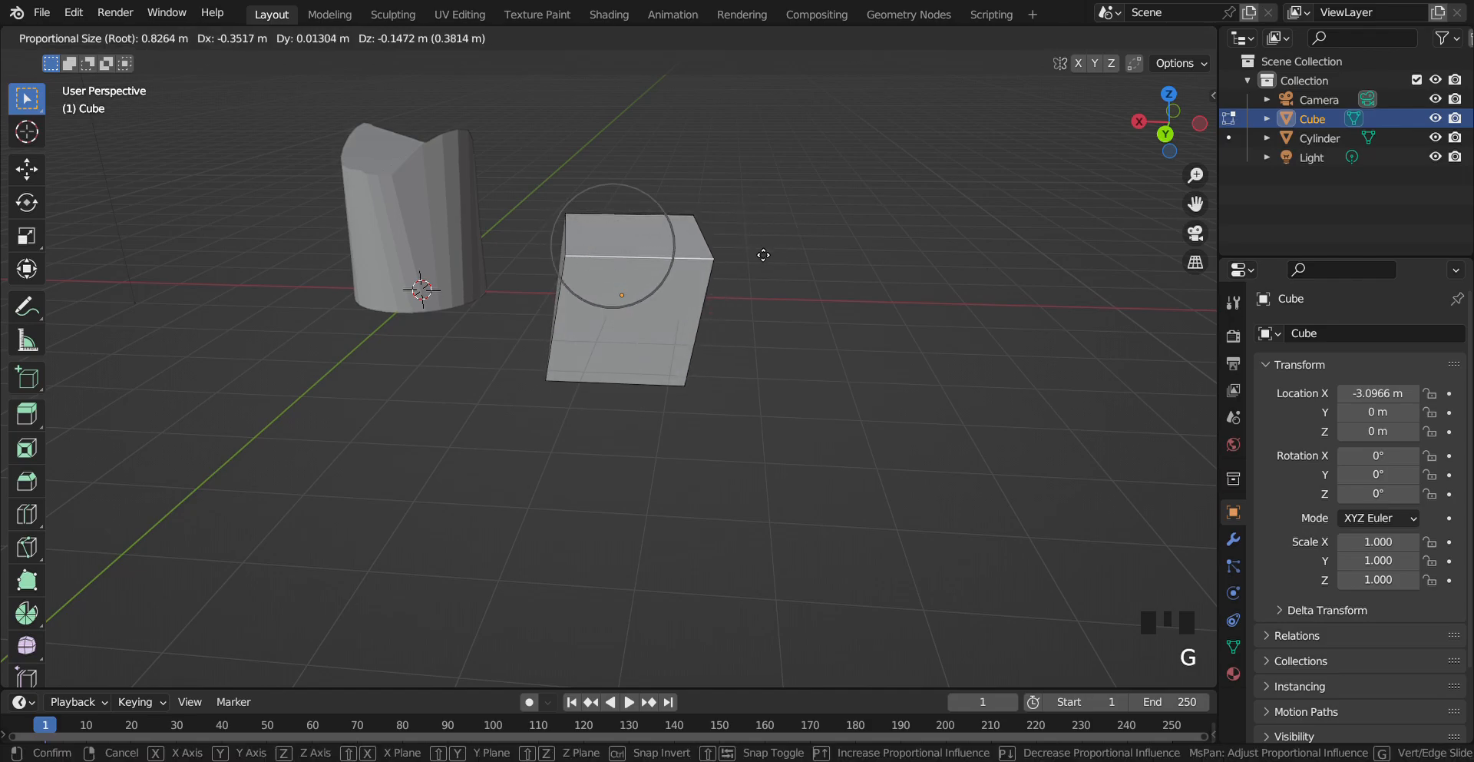
click(700, 247)
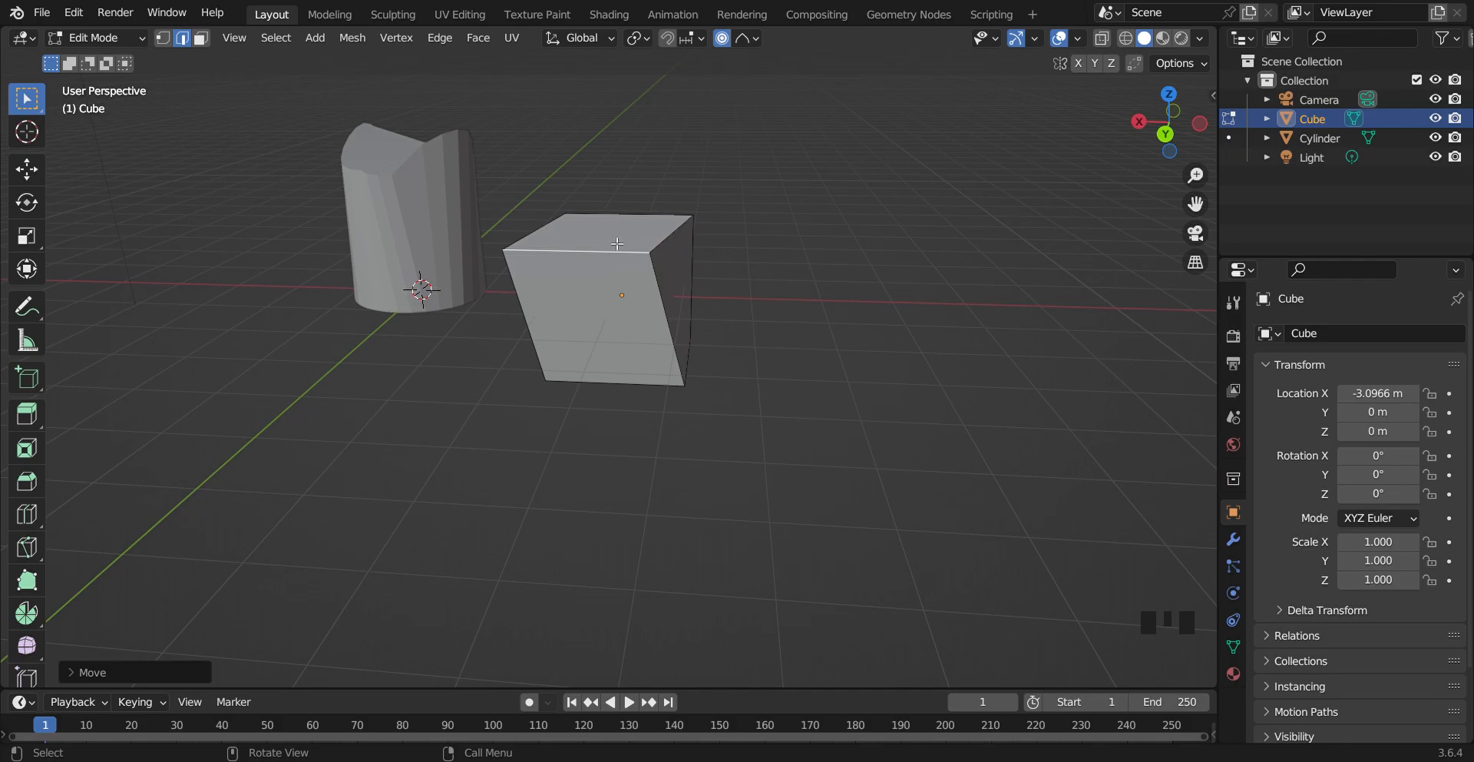
Switch to vertex selection and select the cube's top front right corner vertex
click(162, 38)
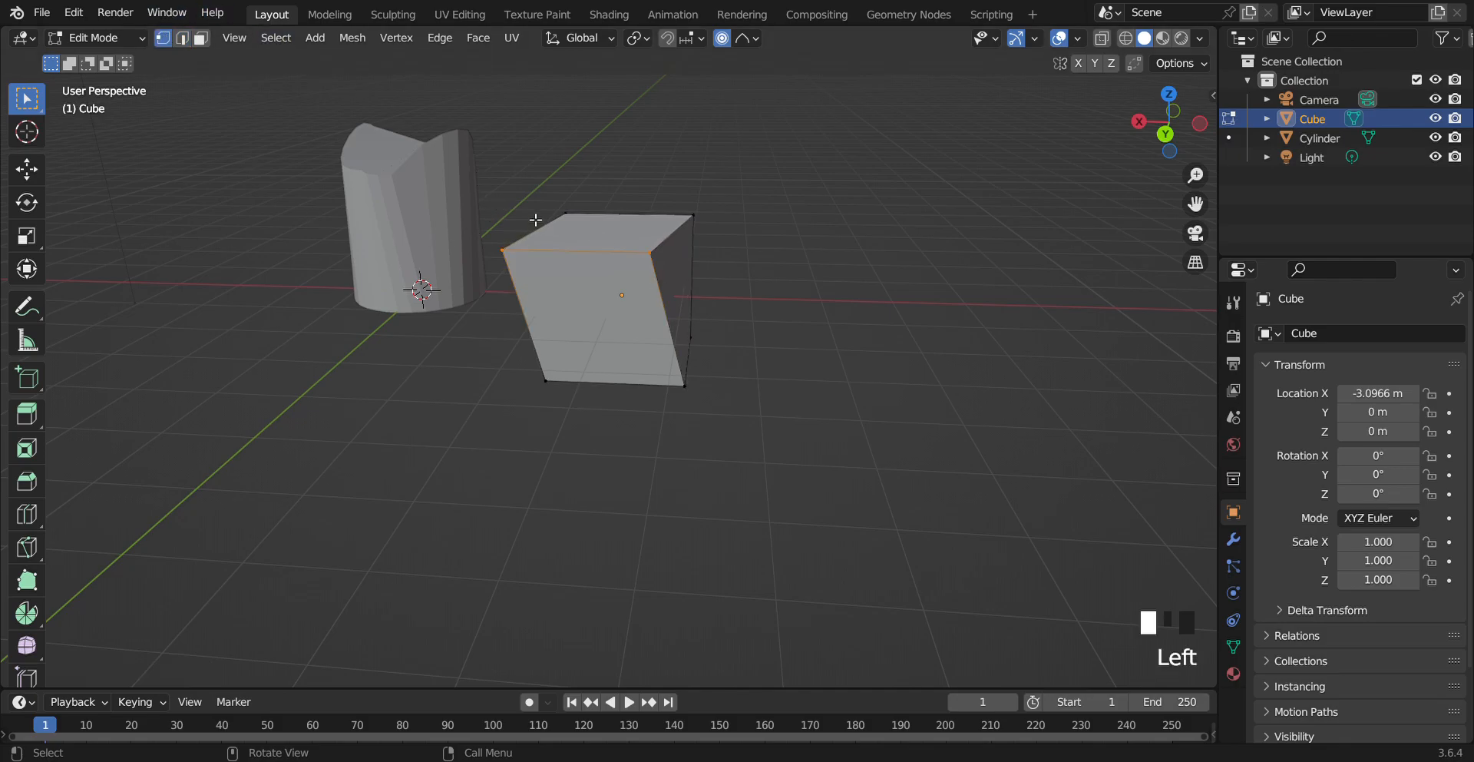
click(668, 270)
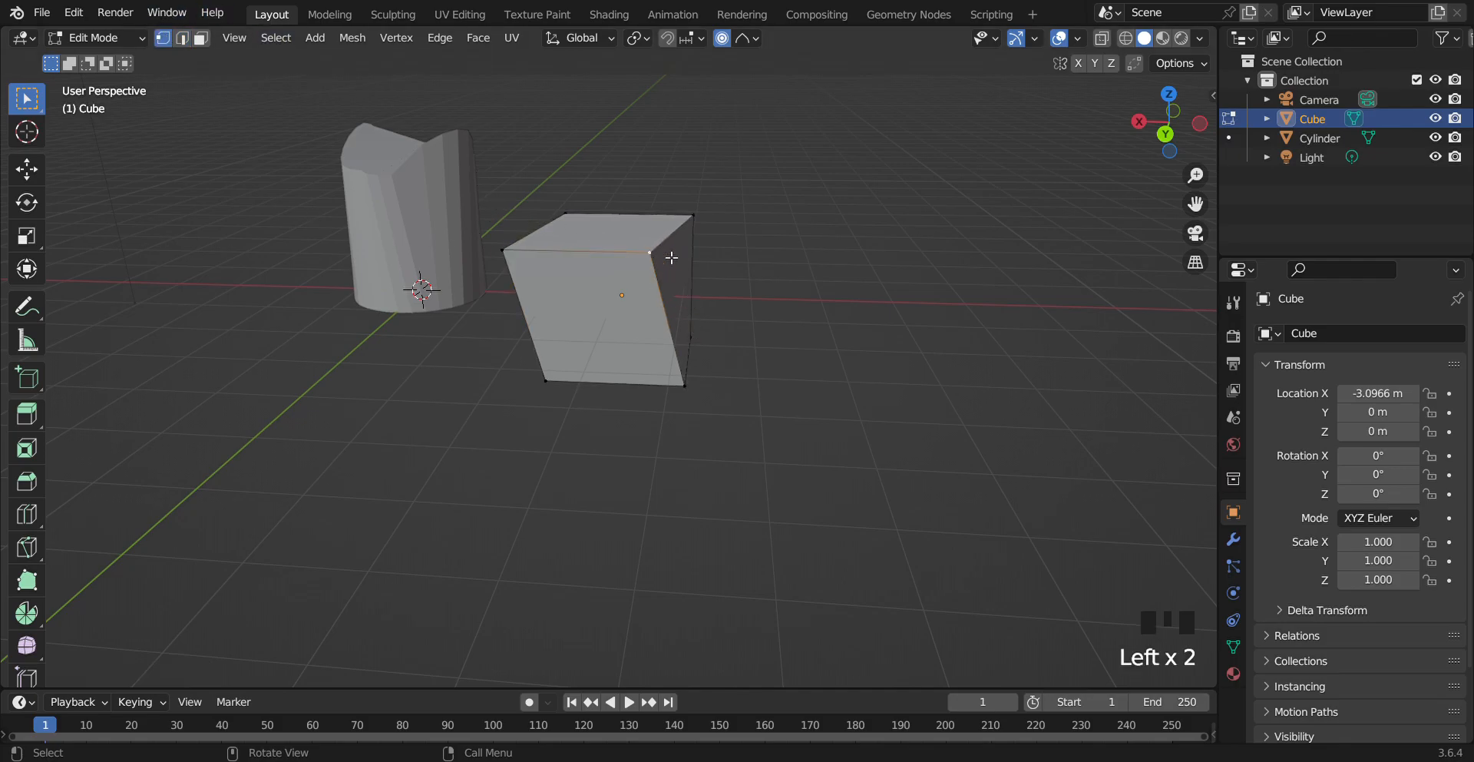
key(r)
right_click(671, 348)
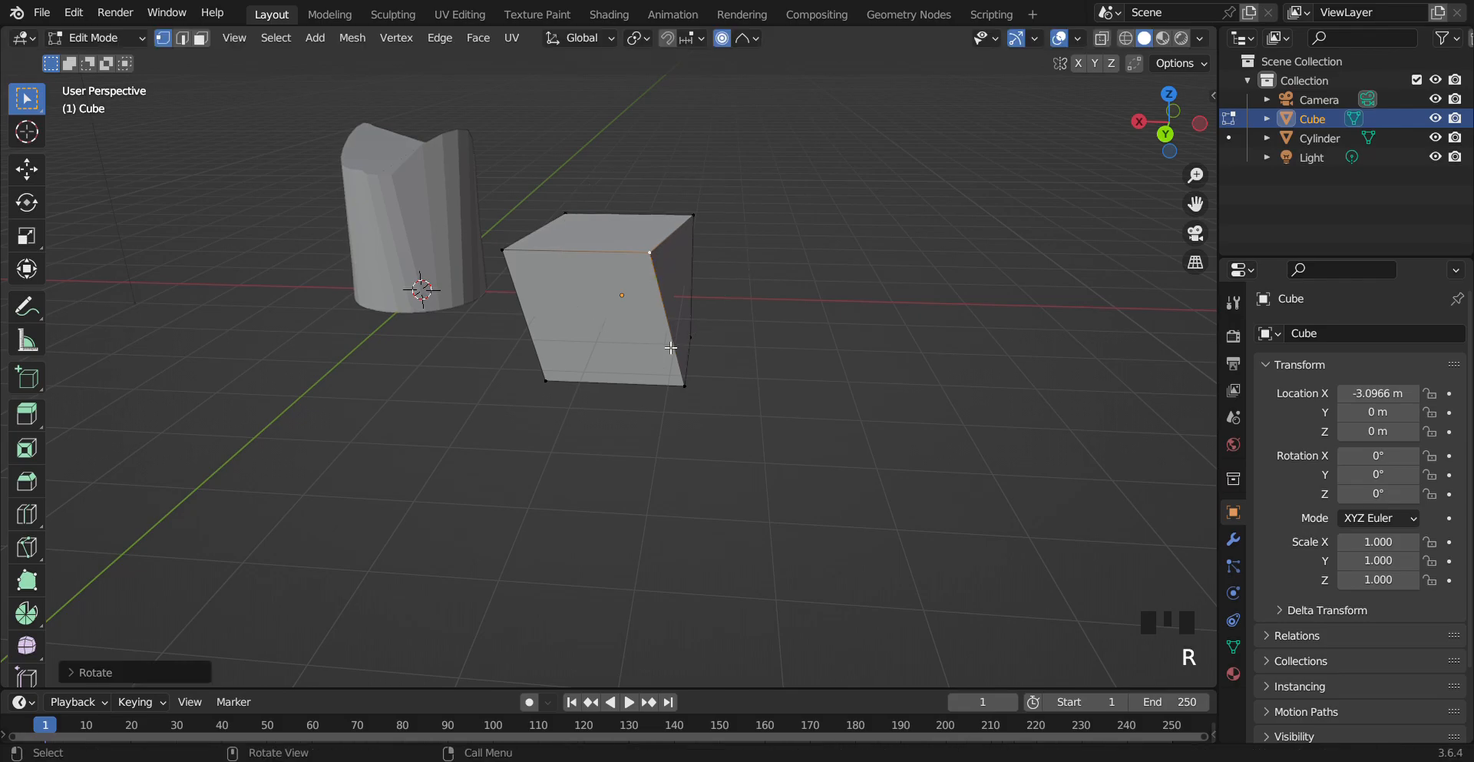
Move the corner vertex with proportional editing while adjusting the influence size
key(g)
scroll(768, 322, up, 4)
scroll(729, 322, up, 7)
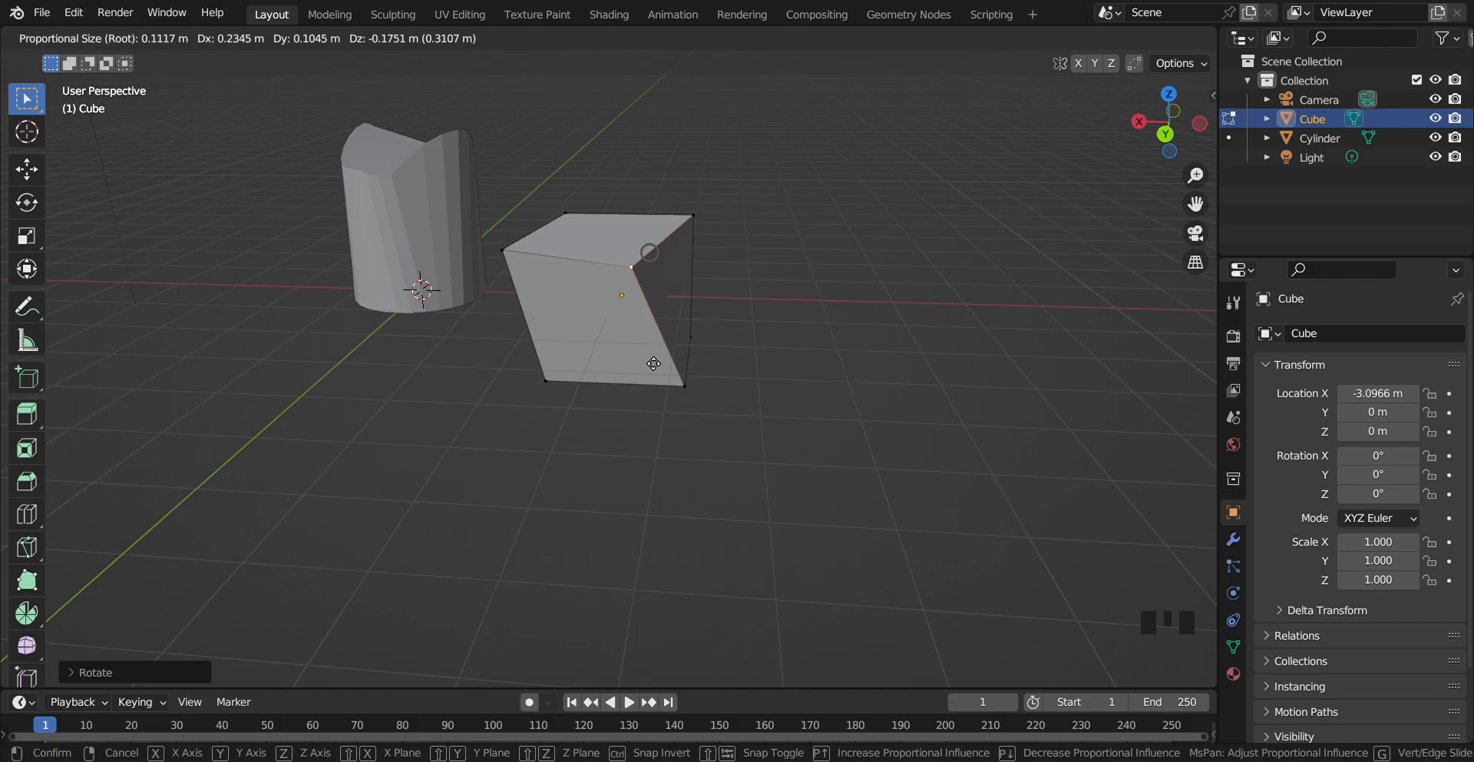
scroll(720, 355, down, 6)
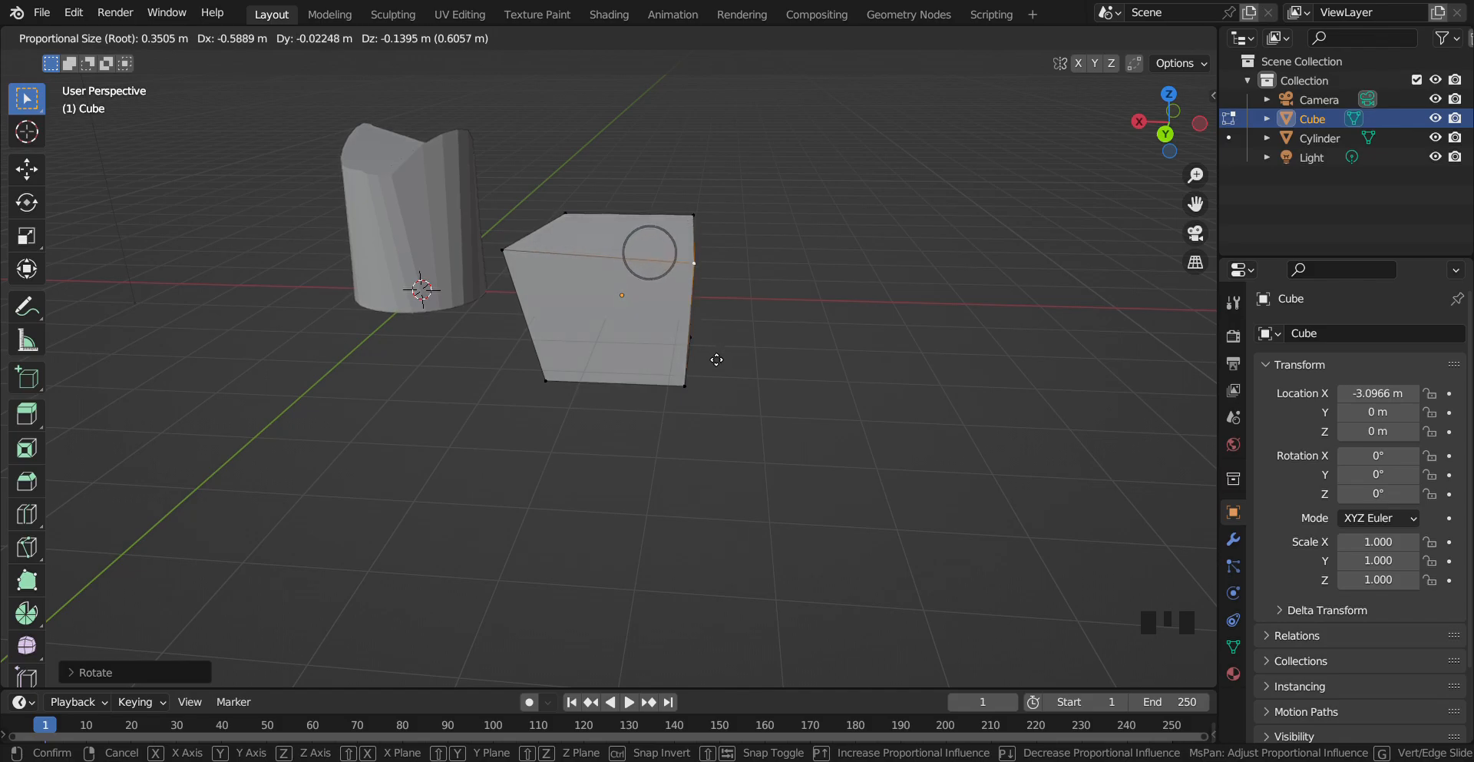
click(718, 360)
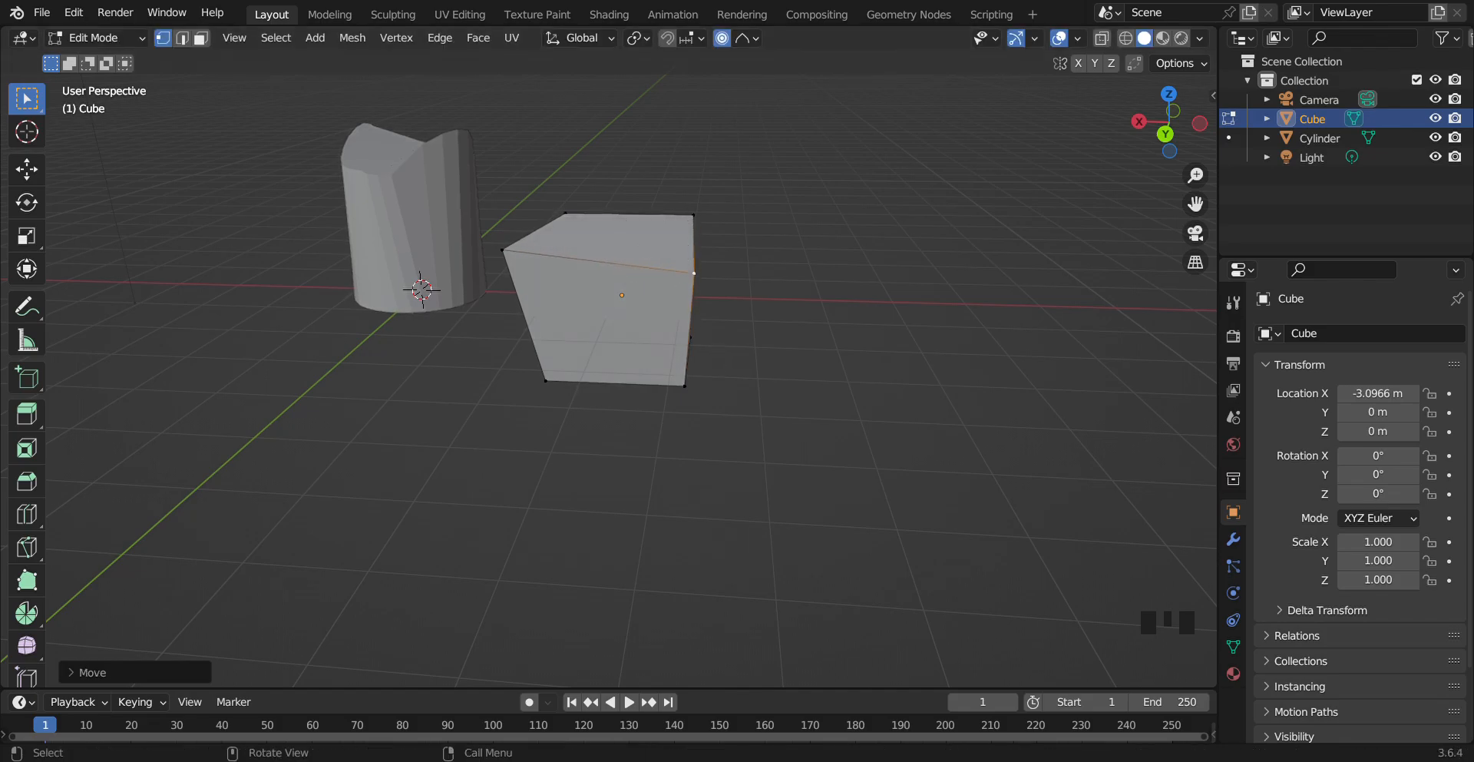
Change the proportional falloff type and return the cube to Object Mode
click(759, 40)
click(748, 37)
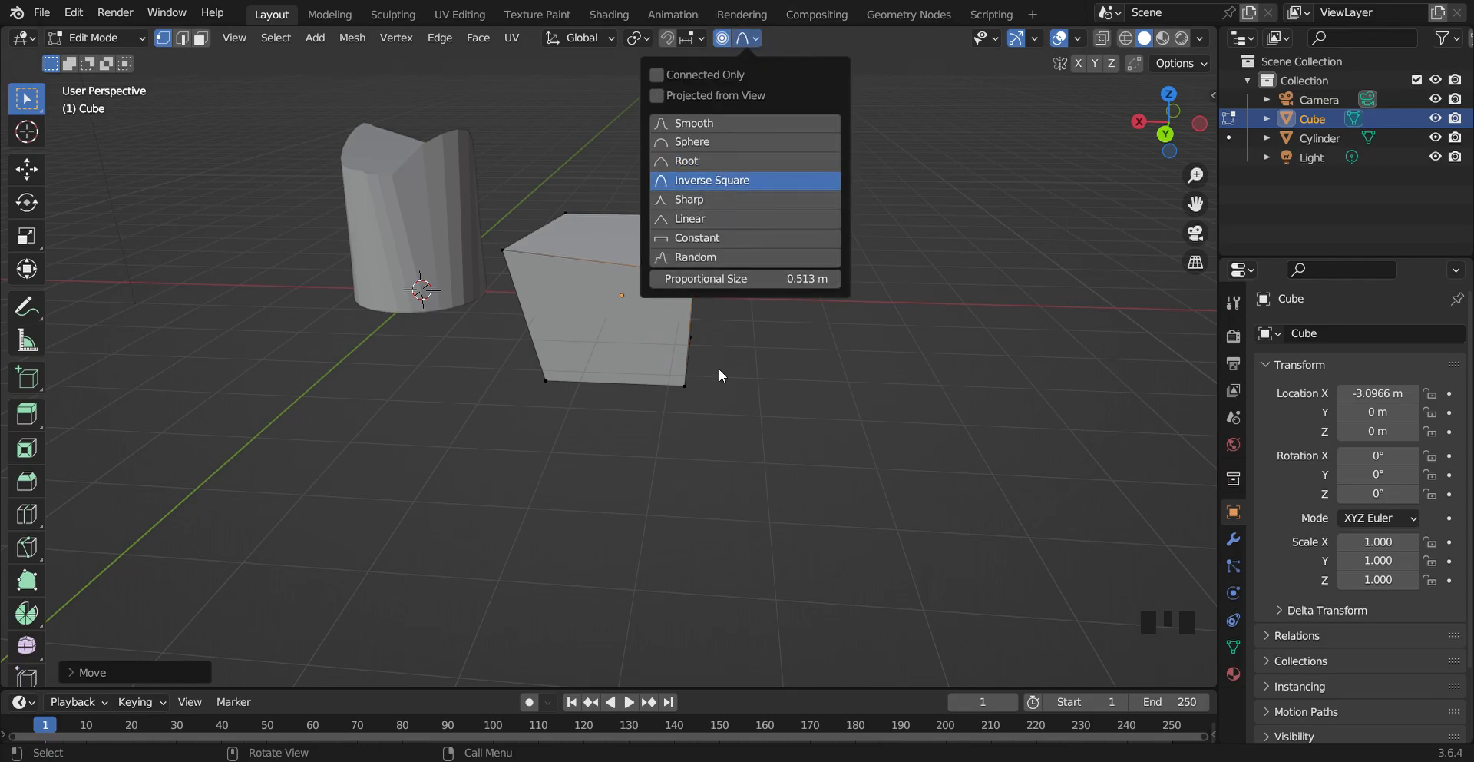
click(749, 38)
click(789, 229)
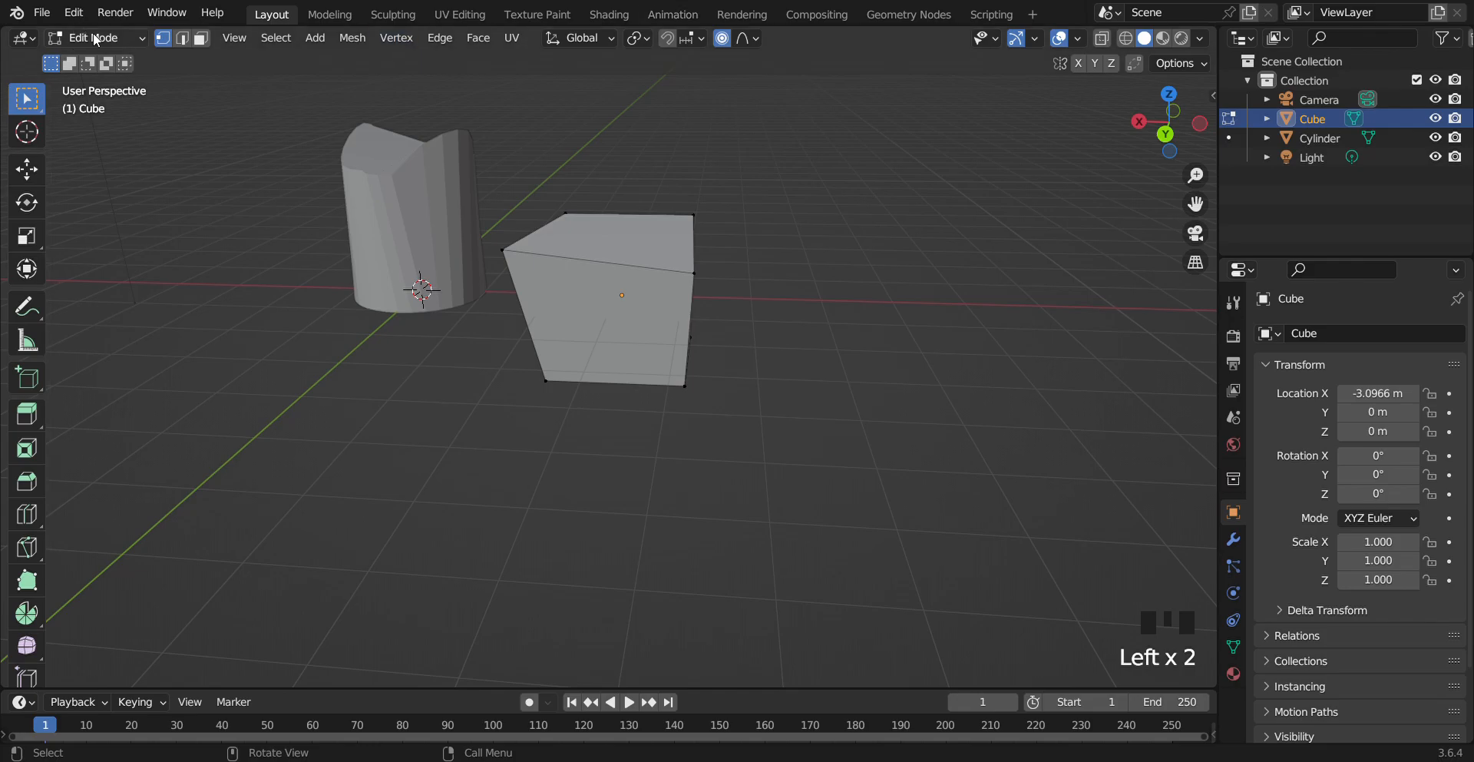
key(Tab)
click(775, 320)
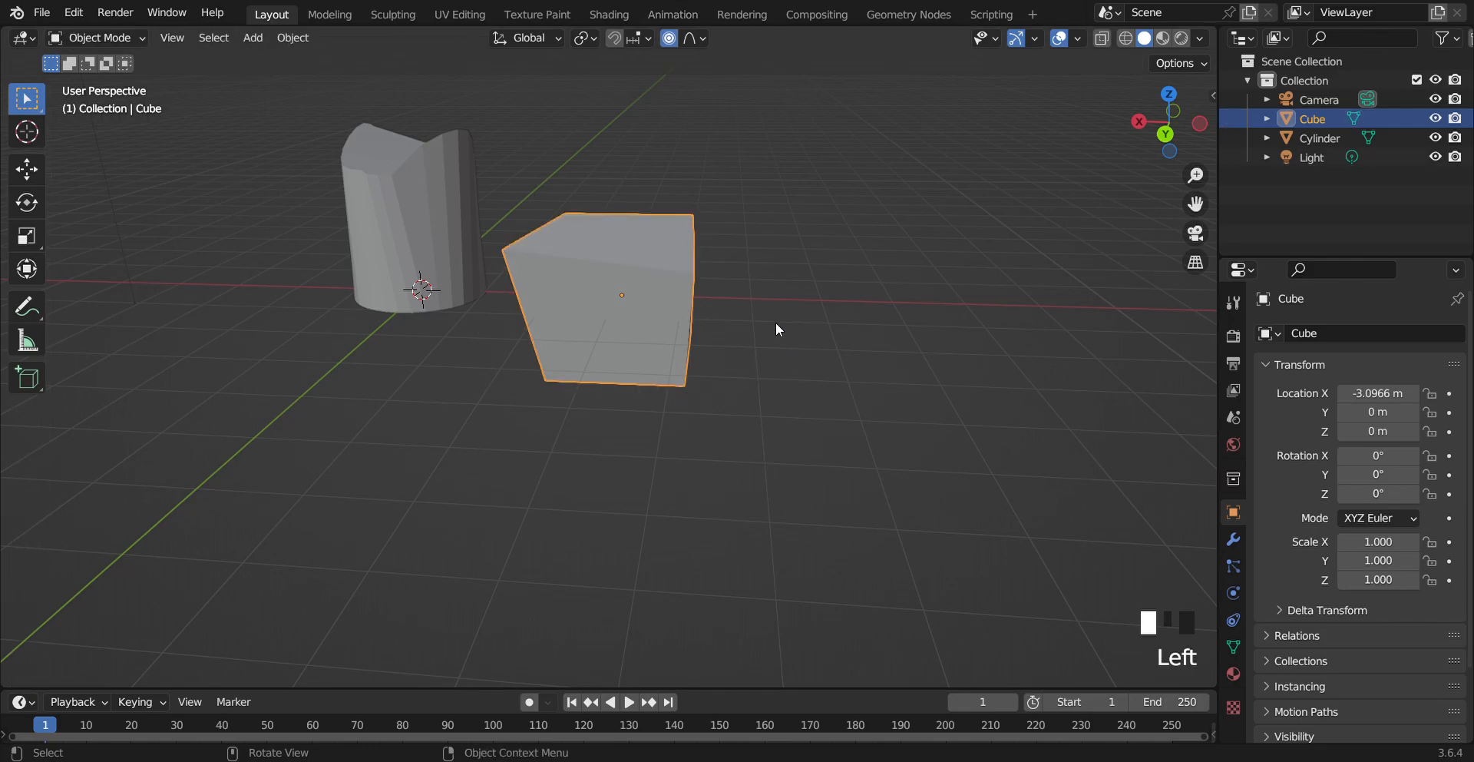
Add a new plane mesh to the scene
key(shift+a)
mouse_move(763, 321)
click(835, 321)
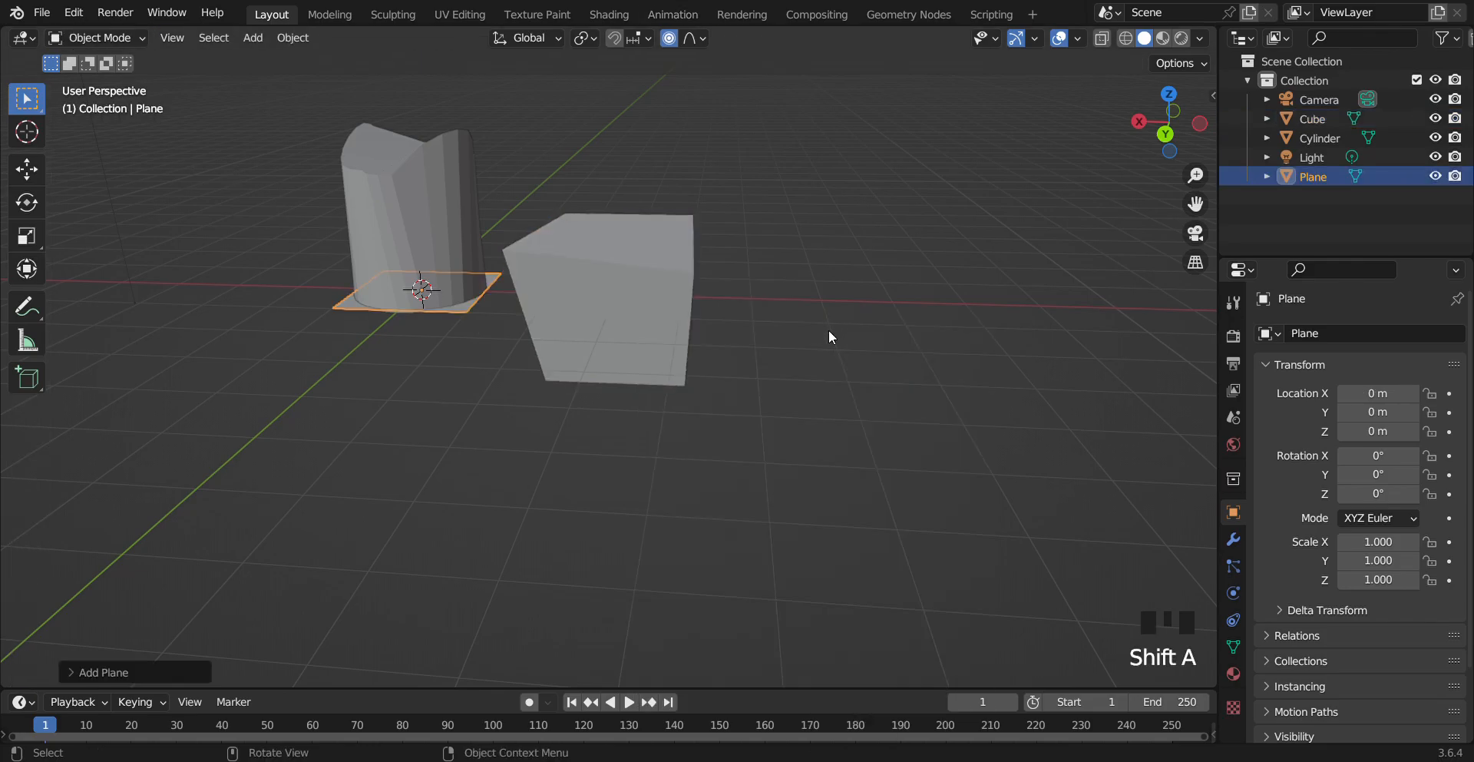
Raise the plane about 4.65 m along Z and scale it up about 3.87 times
drag(1195, 204, 1196, 204)
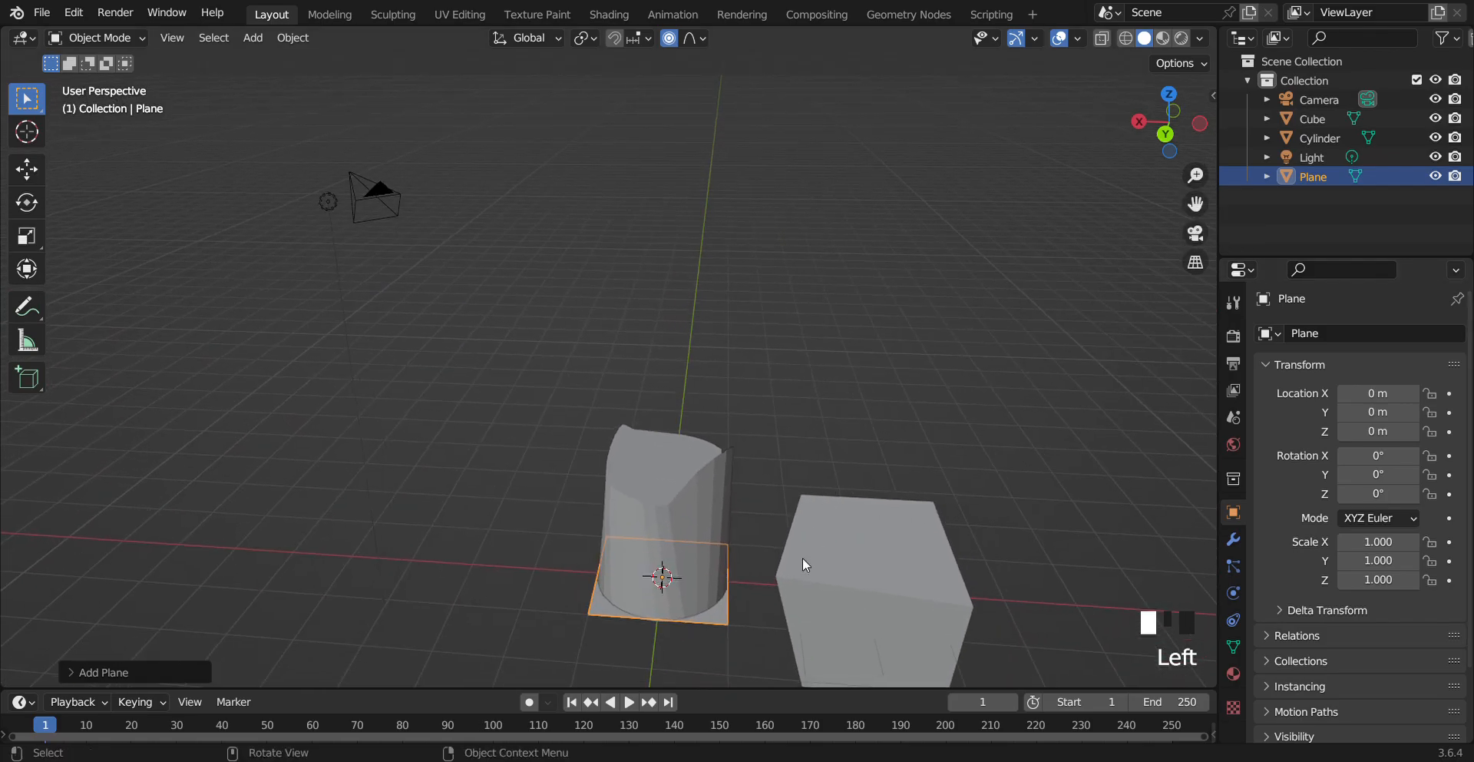
key(g)
key(z)
click(761, 272)
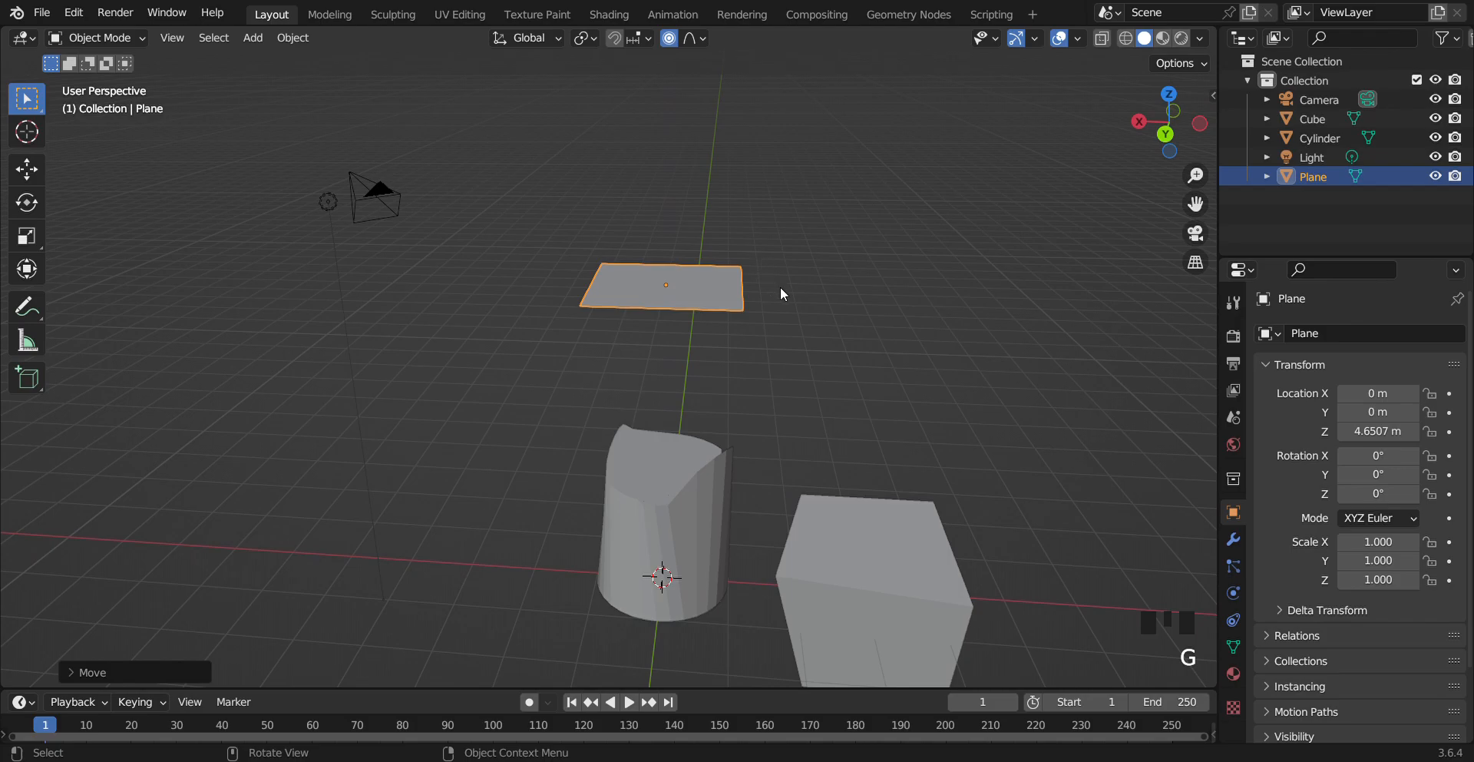
key(s)
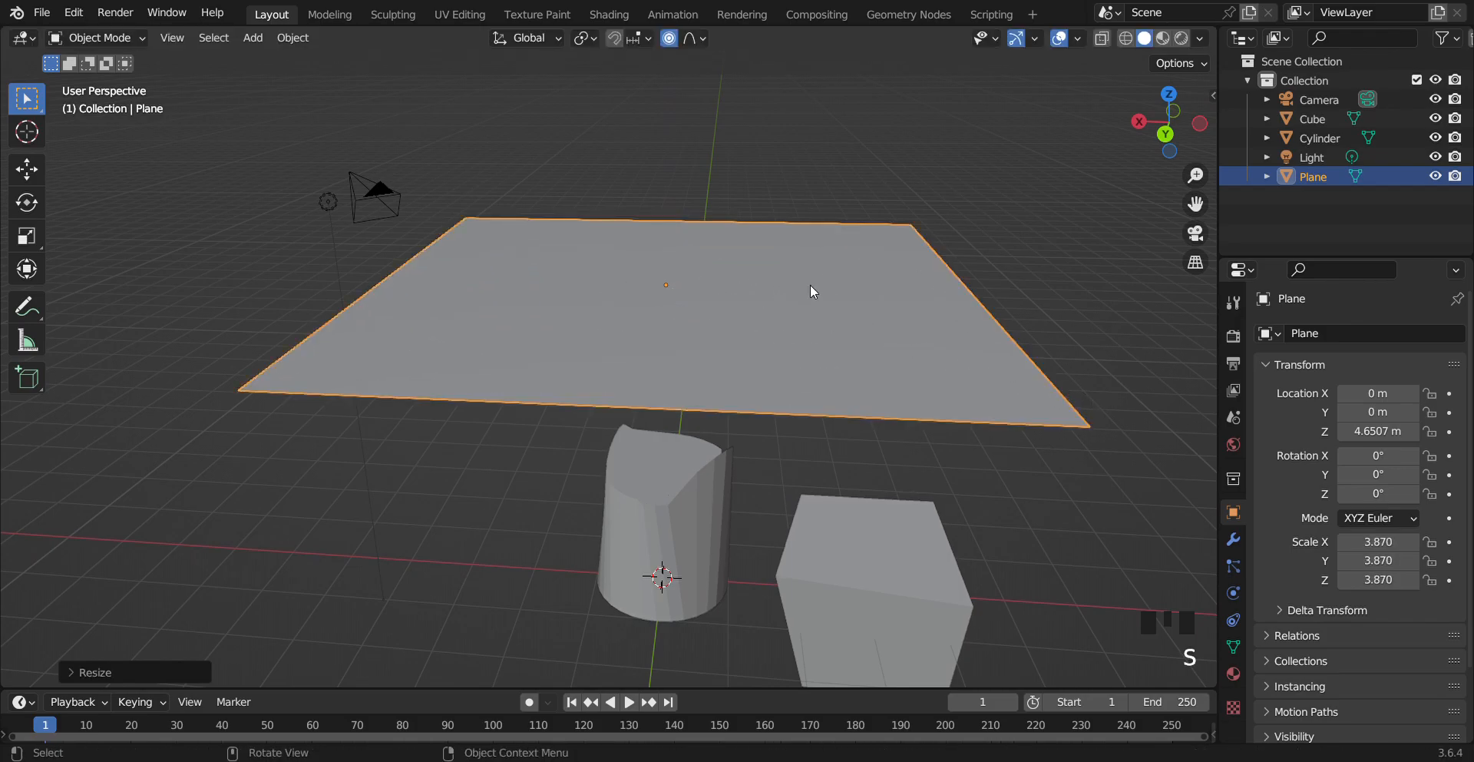
Enter Edit Mode and subdivide the plane with 20 cuts
key(Tab)
right_click(786, 295)
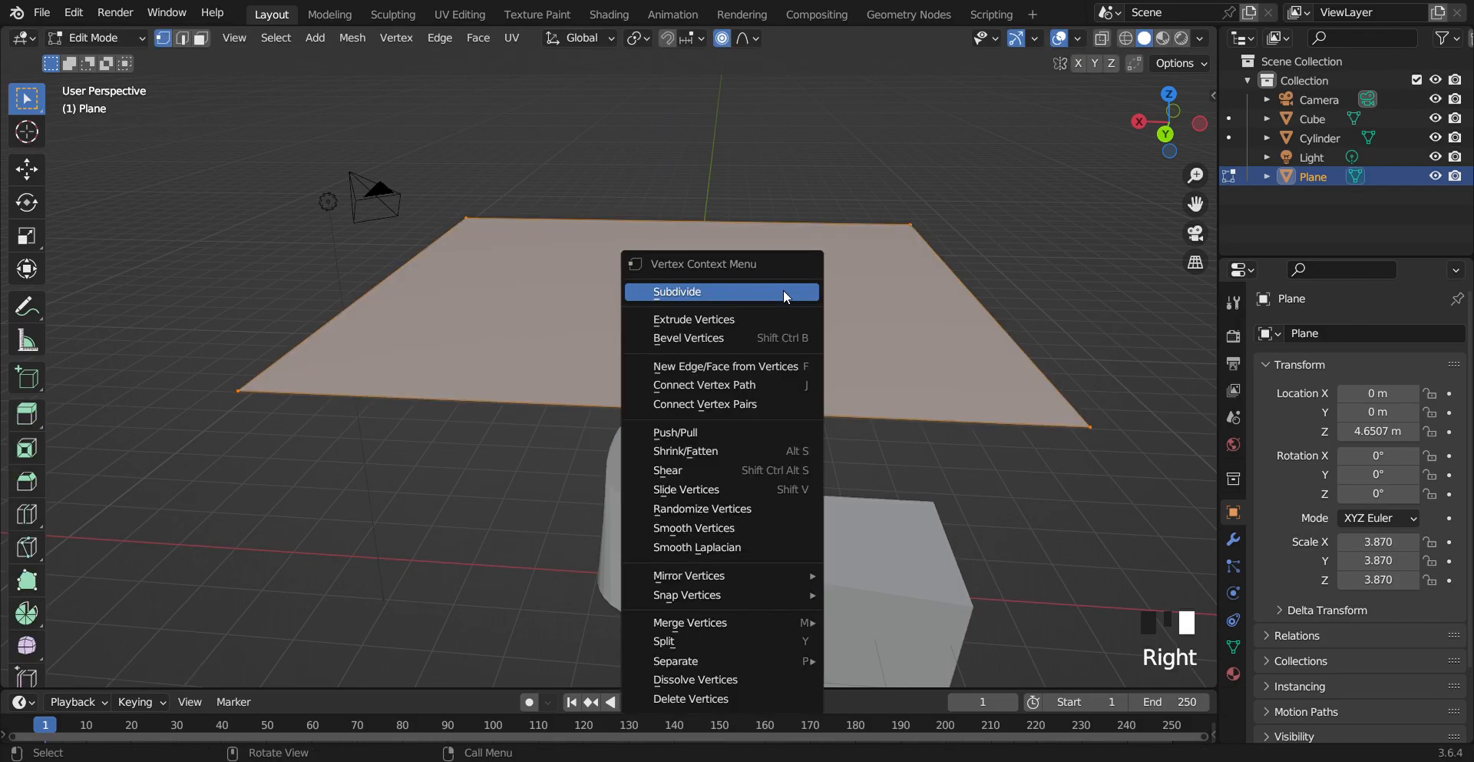
click(785, 292)
click(119, 676)
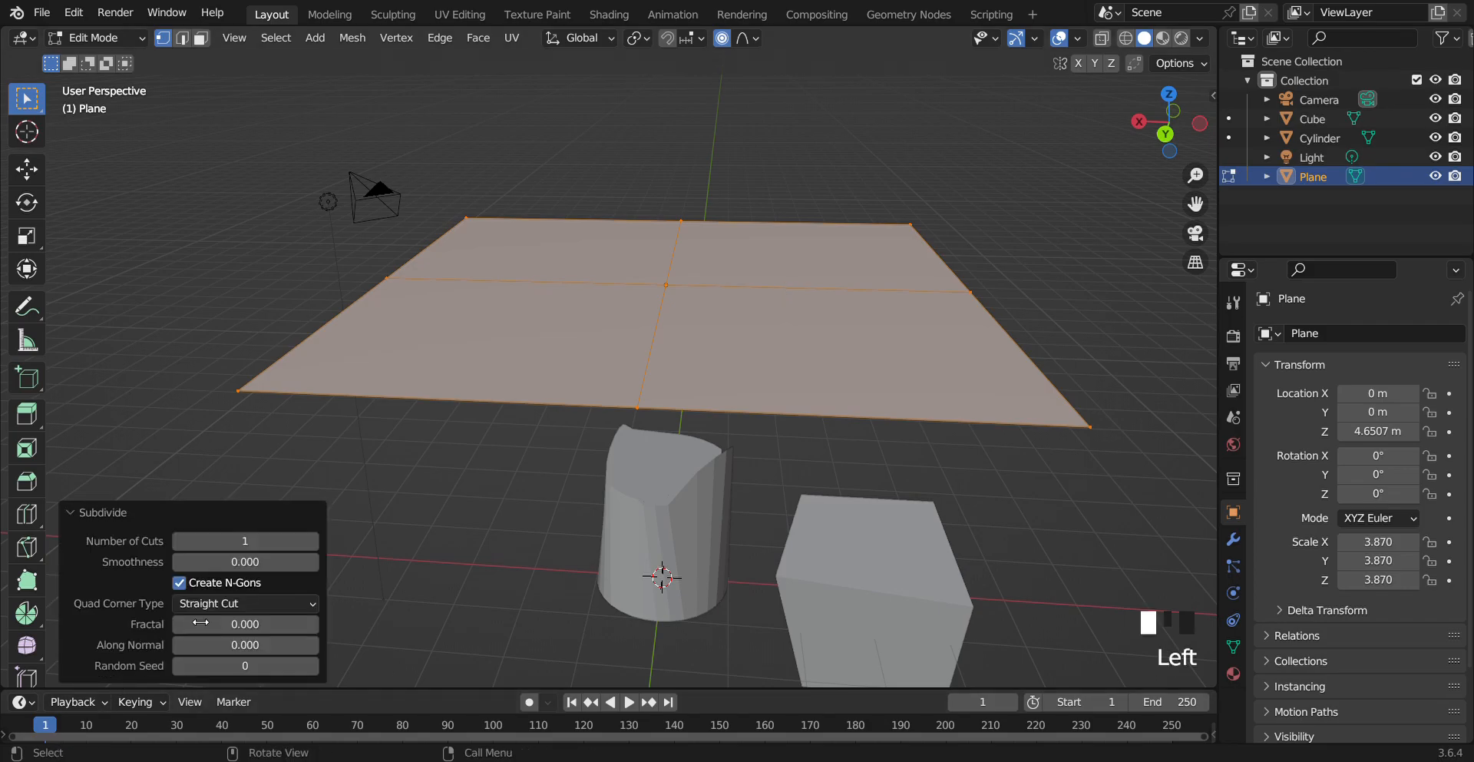
double_click(286, 546)
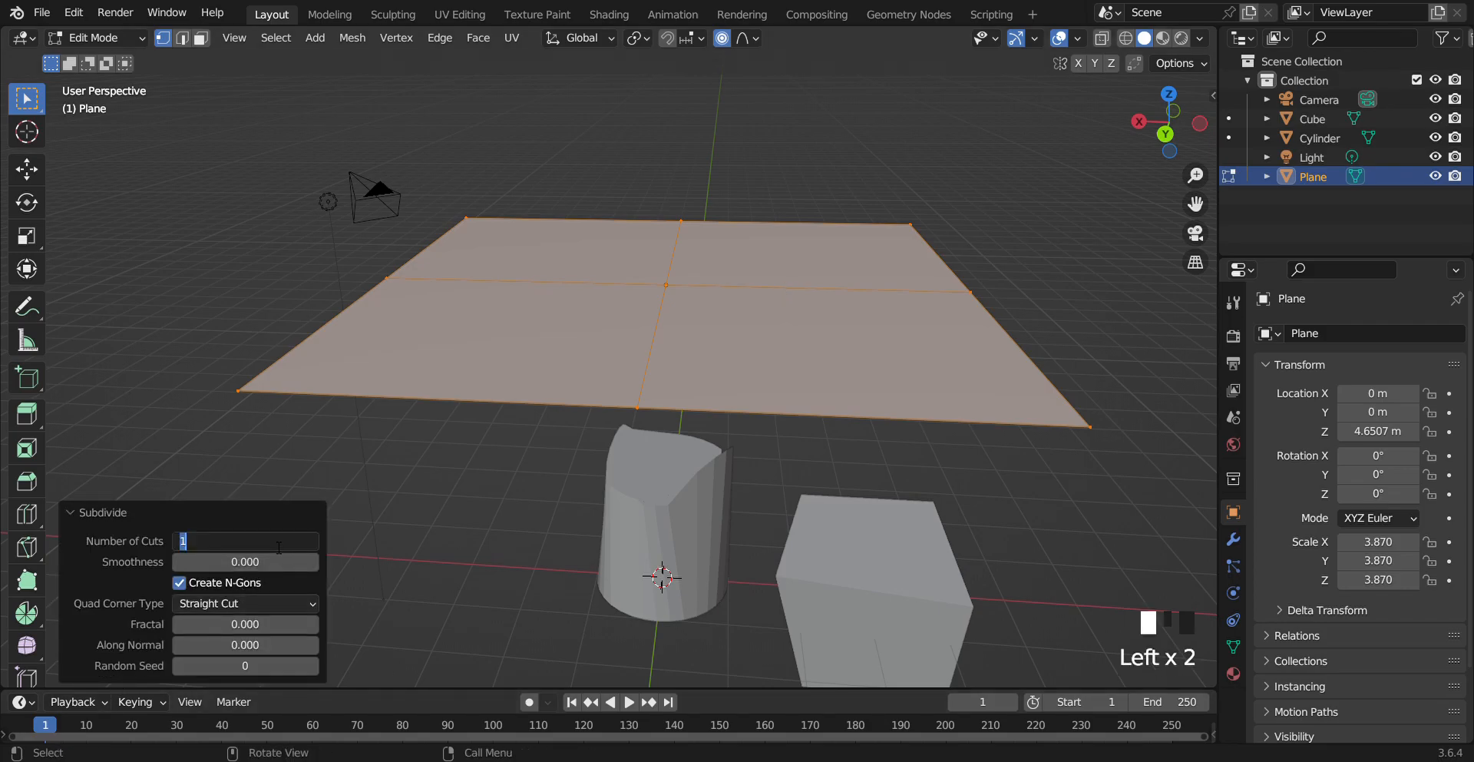
text(20)
key(Return)
Select a vertex near the plane's centre and pull it up about 1.5 m along Z with proportional editing
click(345, 295)
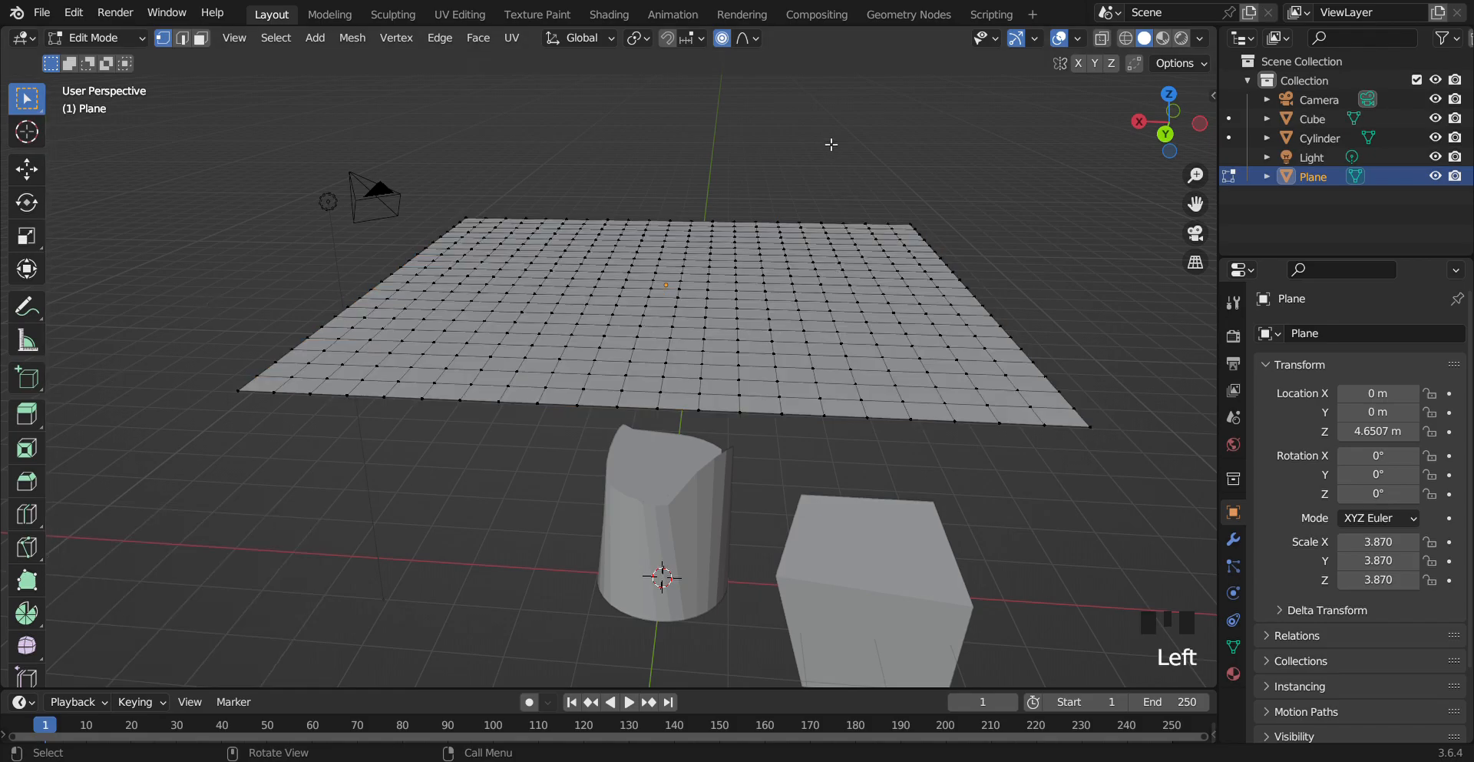
click(752, 40)
click(709, 162)
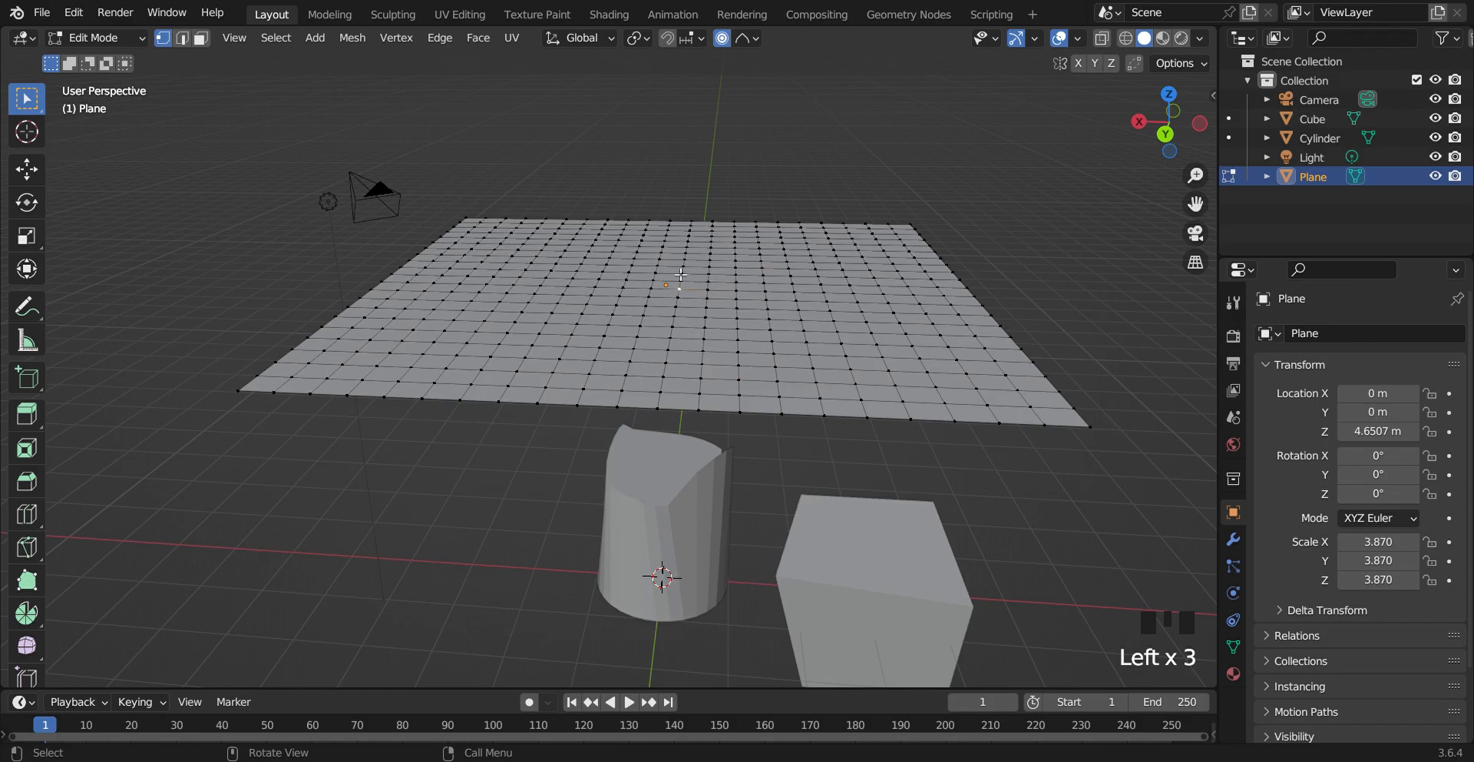
key(g)
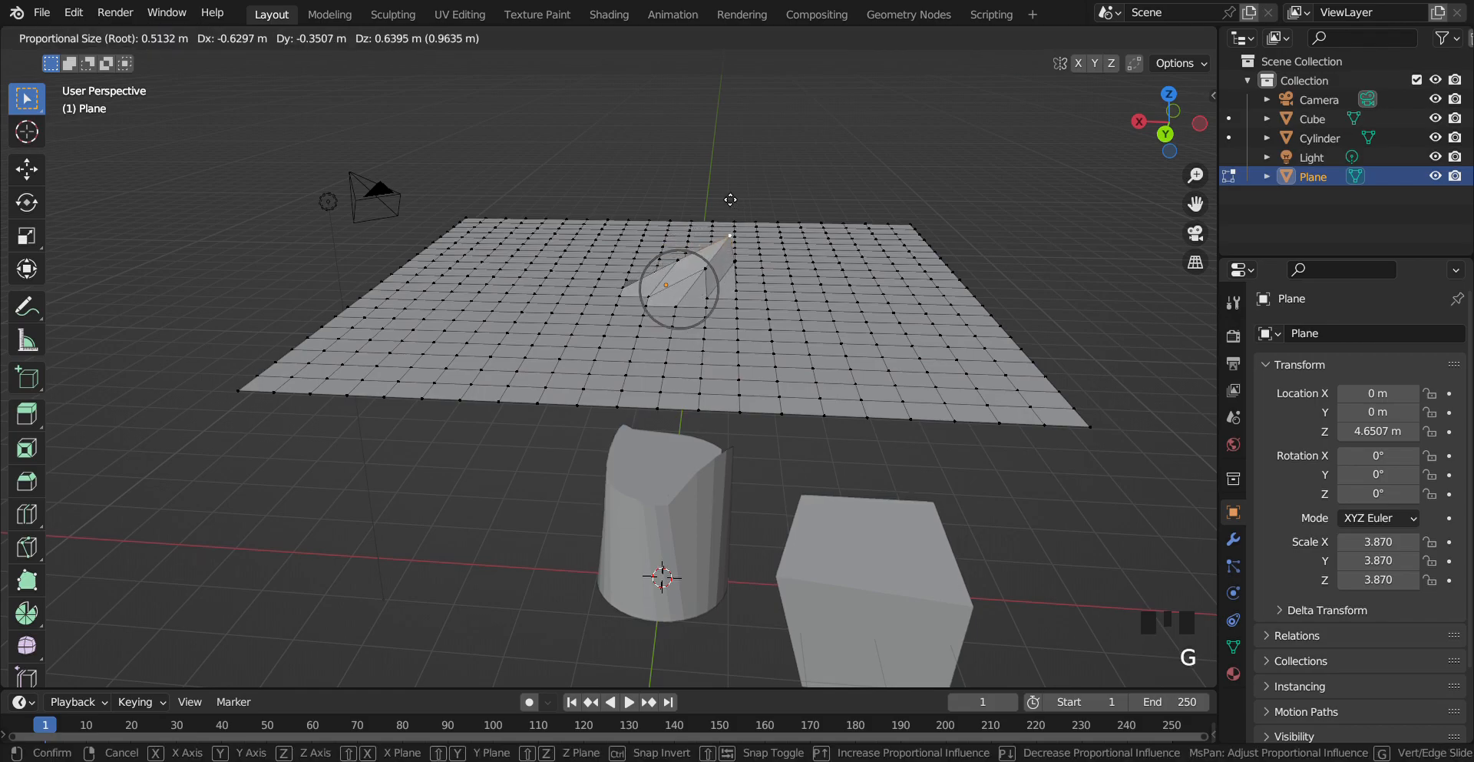
key(z)
click(670, 158)
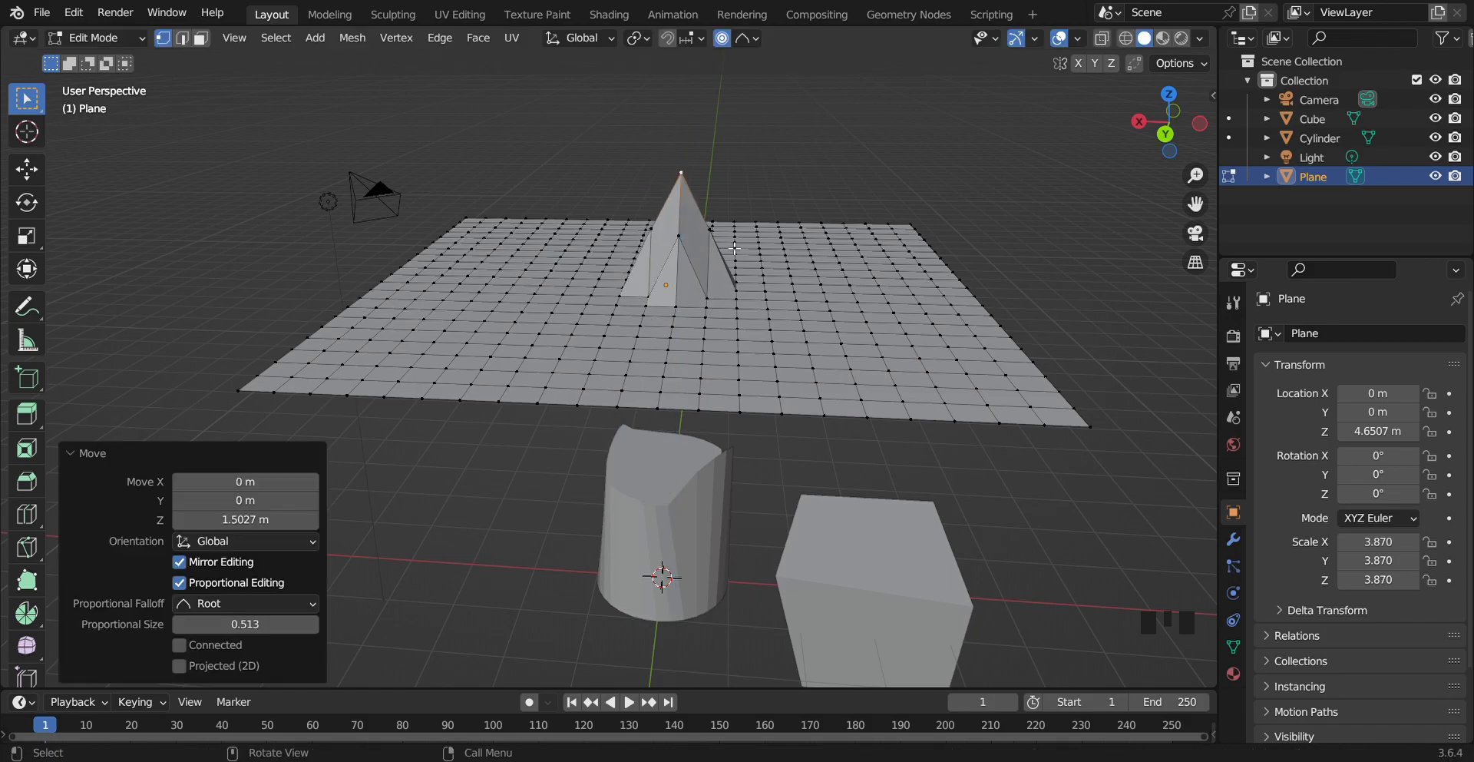
Move the peak vertex again with the proportional size set to about 0.83
scroll(678, 181, down, 1)
scroll(717, 209, up, 2)
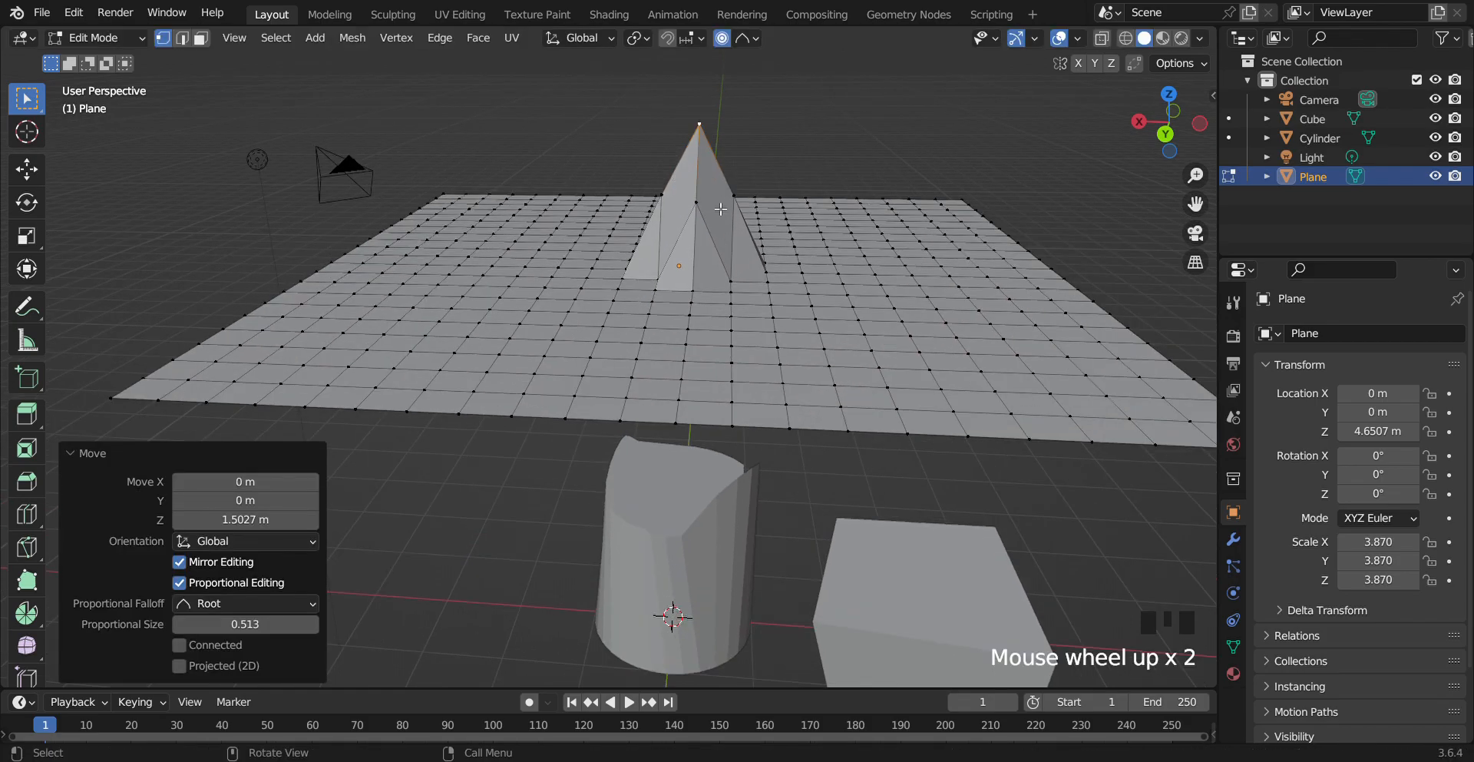
key(g)
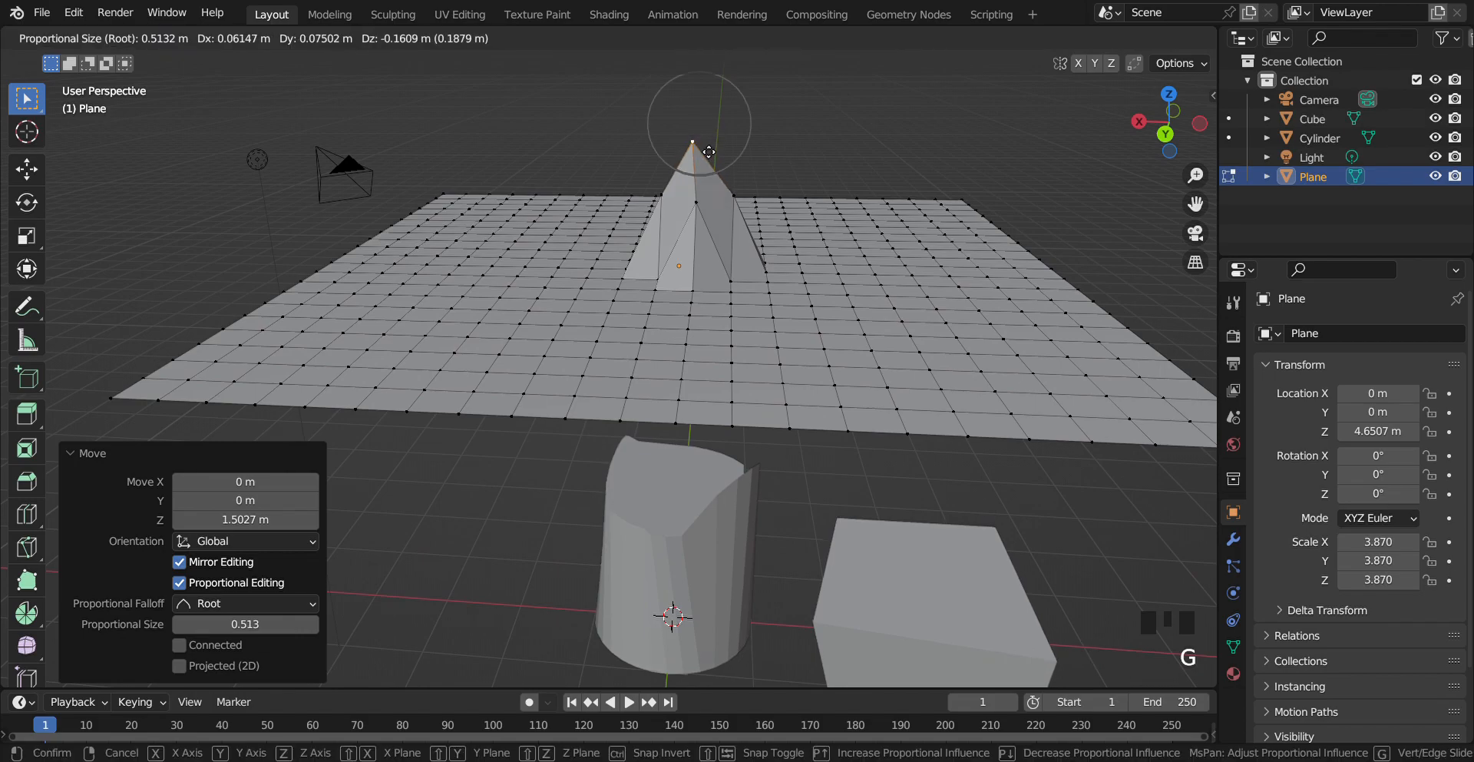
scroll(728, 161, down, 18)
scroll(728, 160, down, 1)
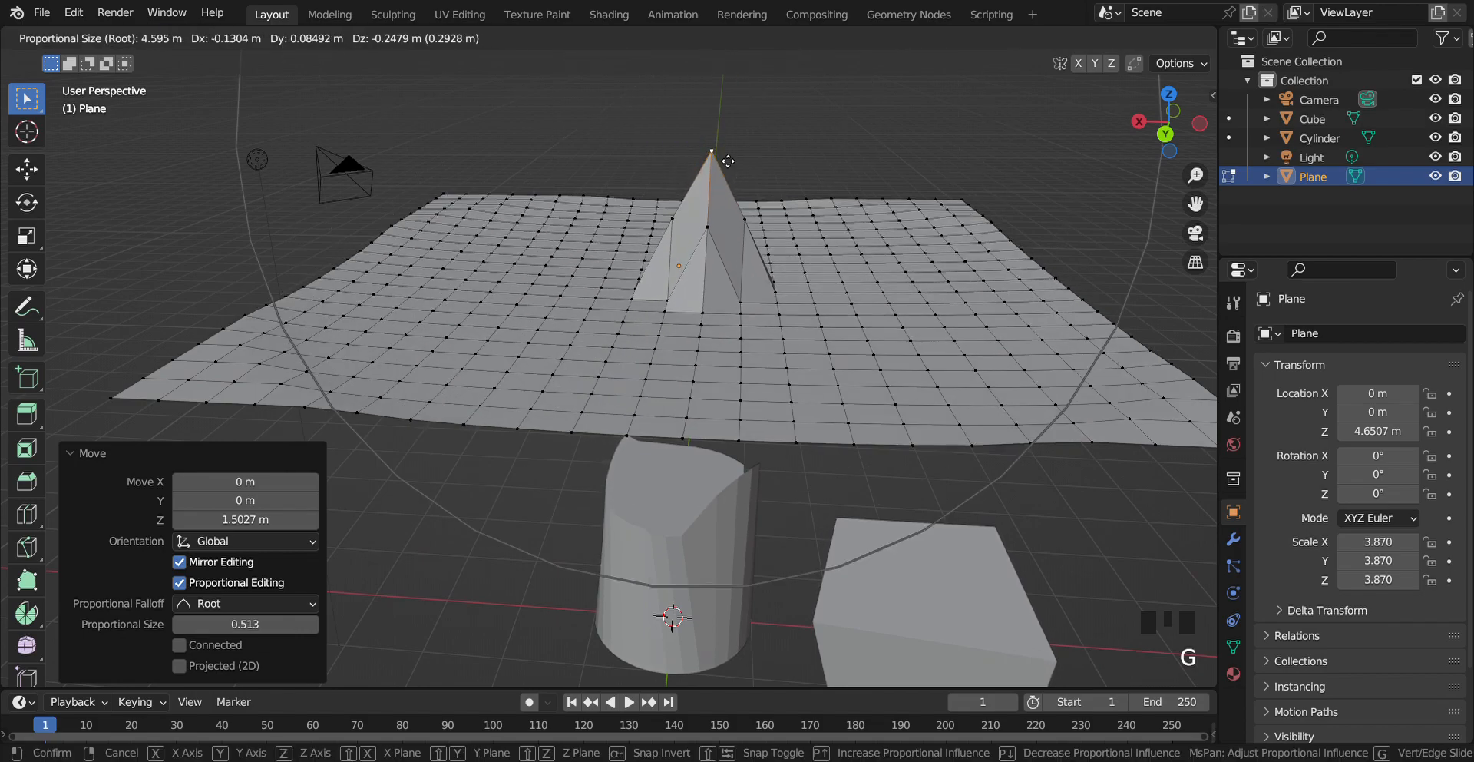
scroll(727, 161, up, 3)
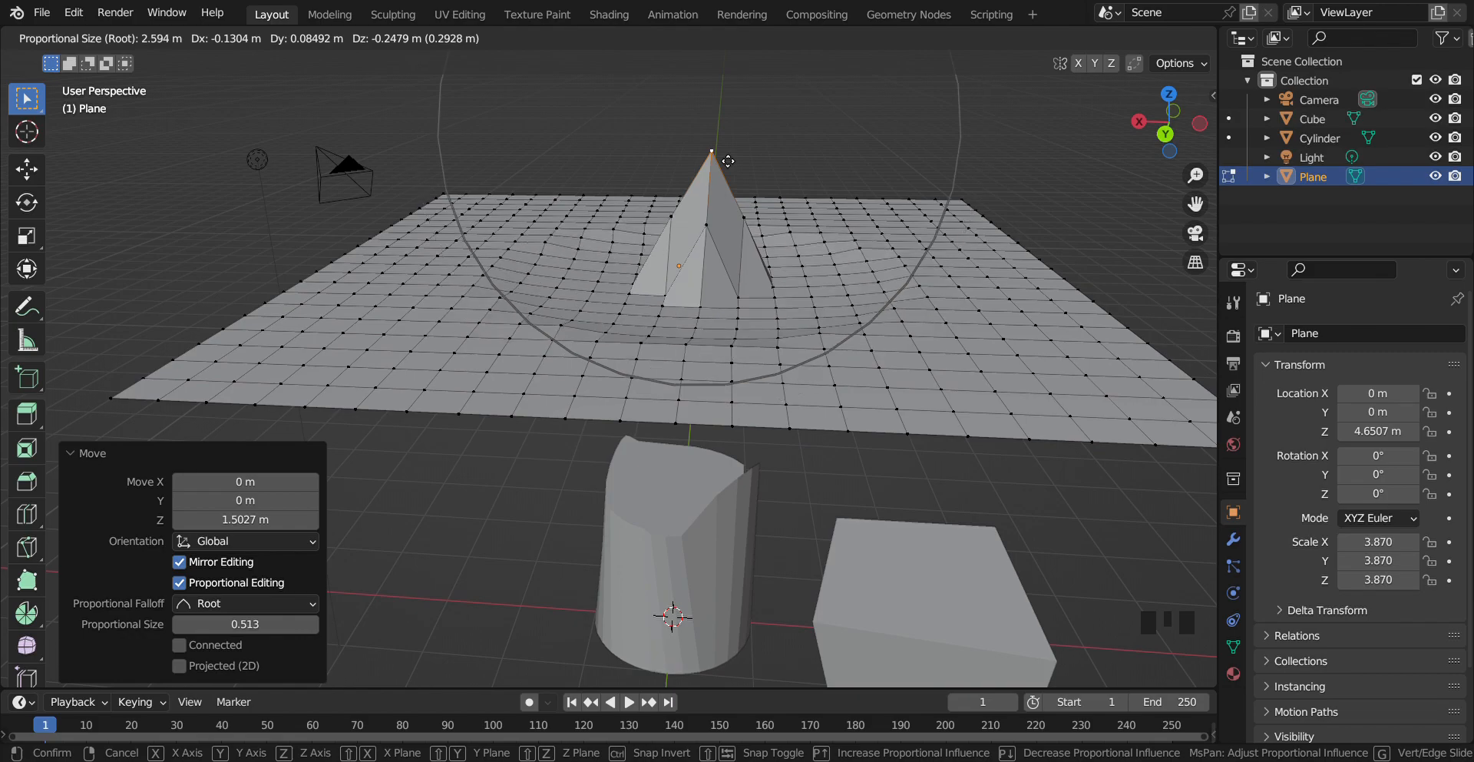
scroll(728, 160, up, 7)
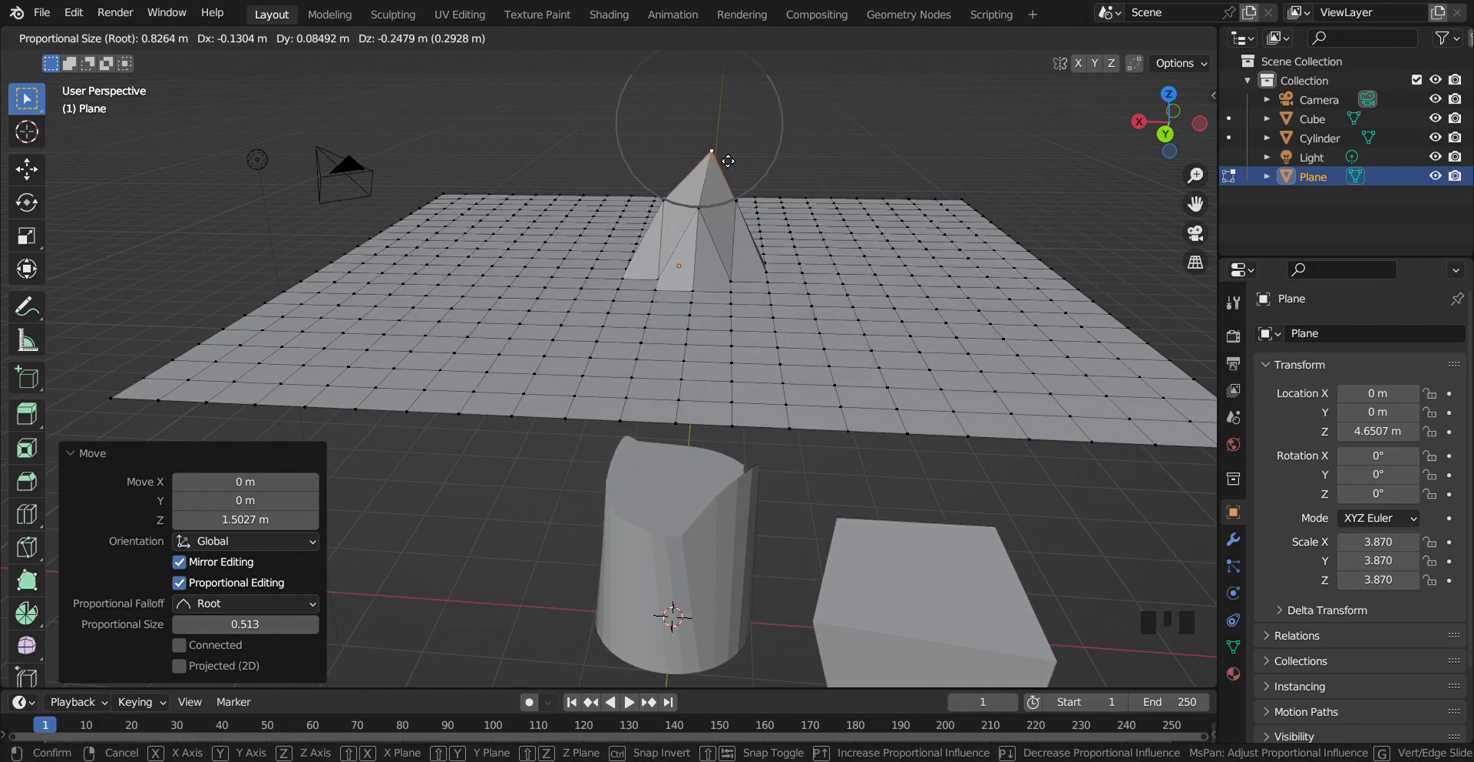
click(728, 161)
Switch falloff to Inverse Square and raise a vertex on the plane's right side into a hill, size about 1.33
click(746, 44)
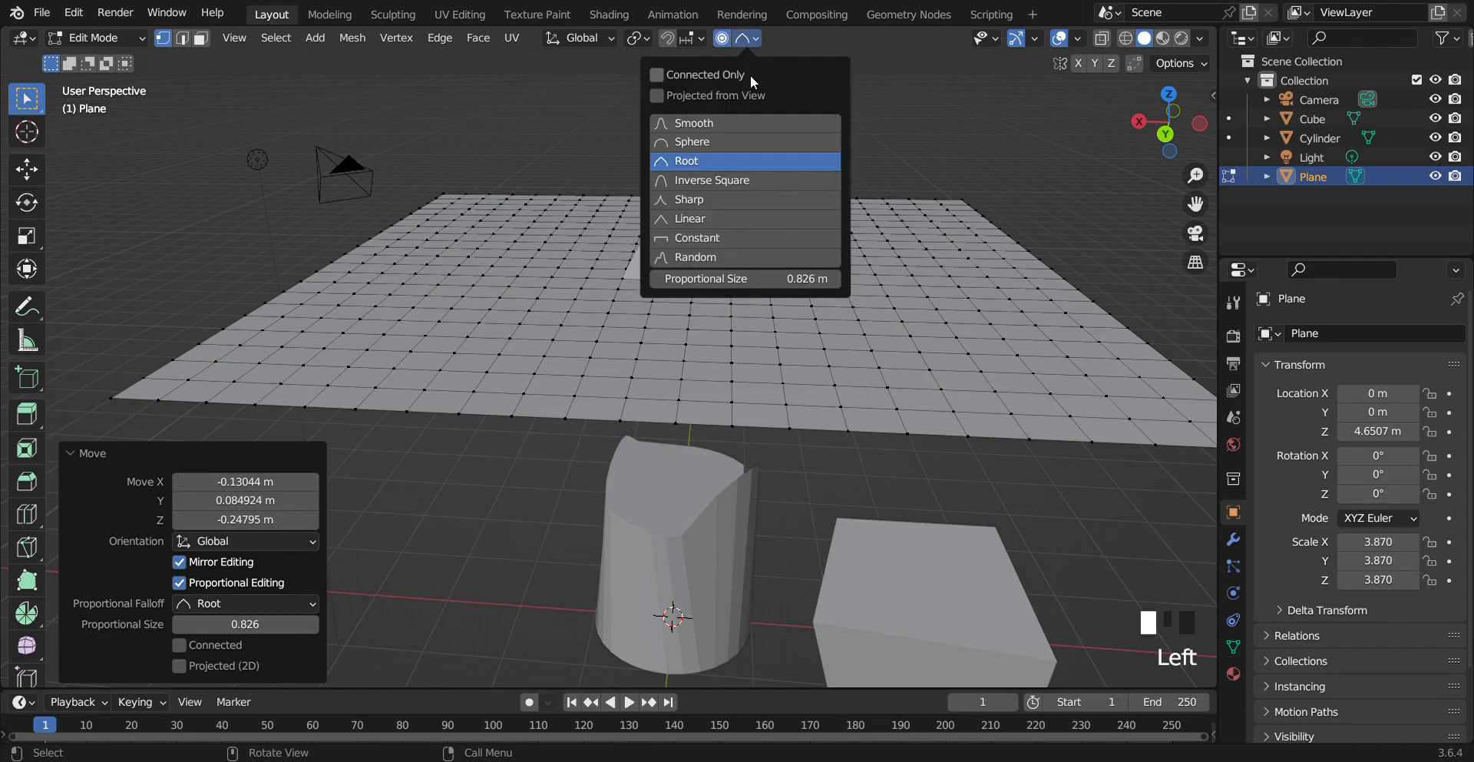
click(736, 180)
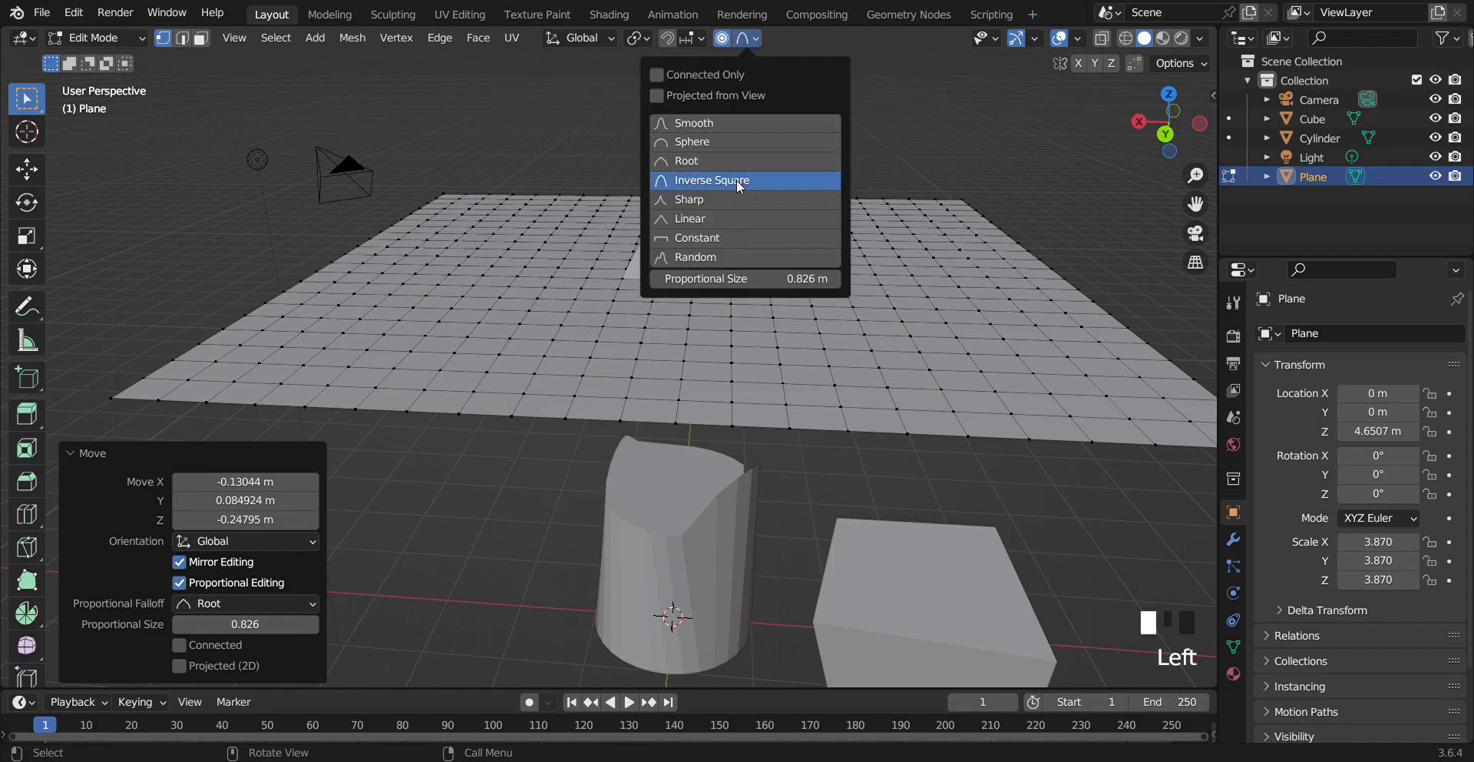
click(904, 303)
key(r)
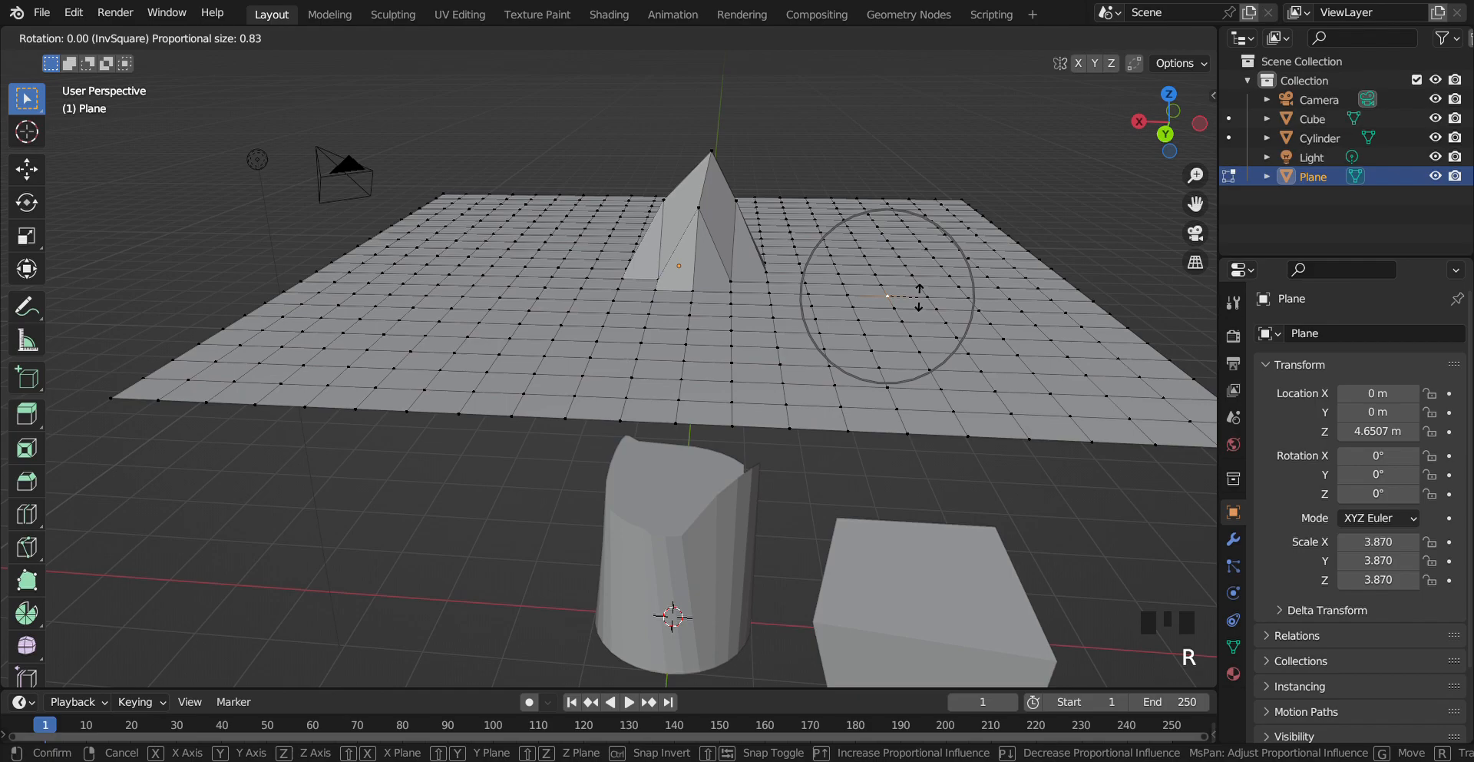
key(g)
scroll(894, 253, down, 10)
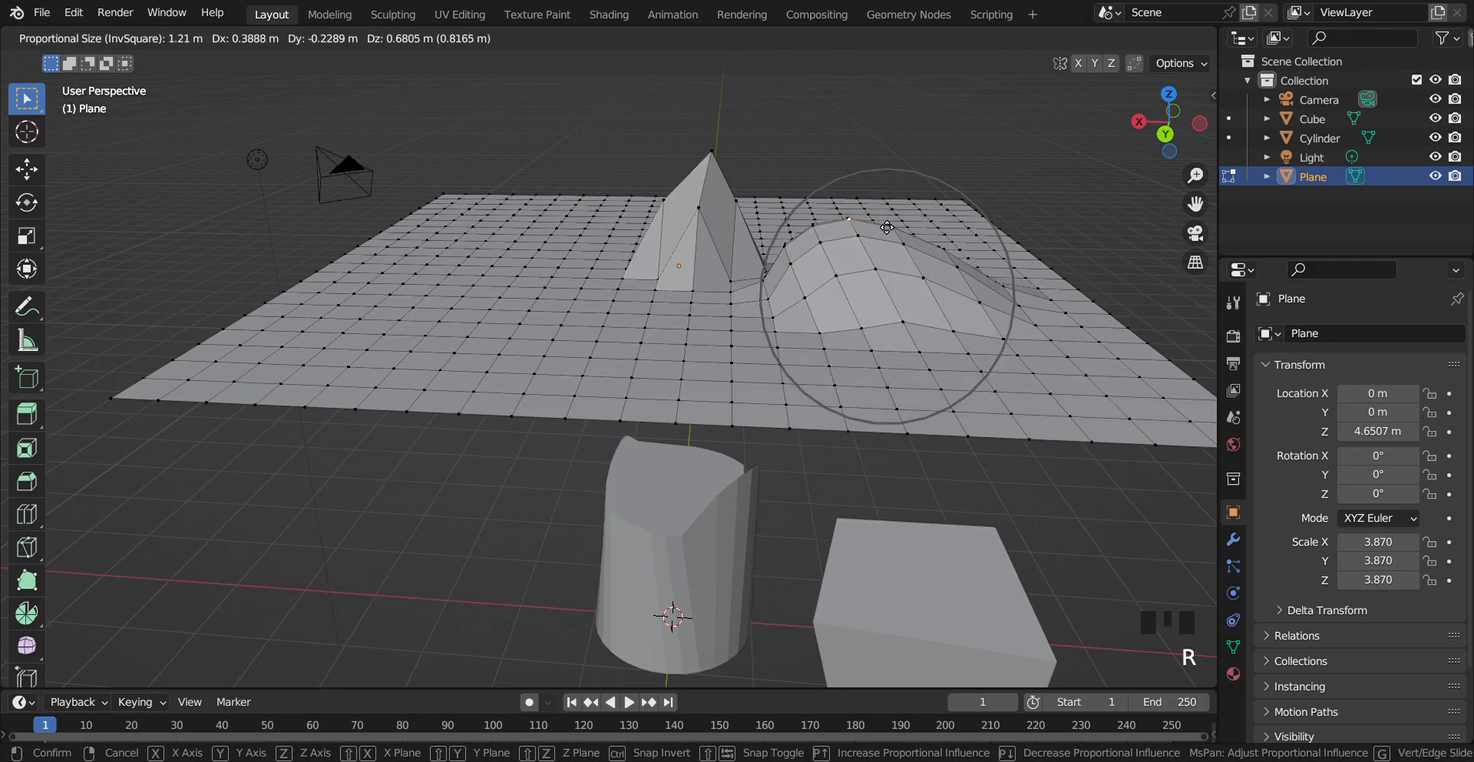
scroll(889, 227, down, 4)
scroll(889, 227, up, 6)
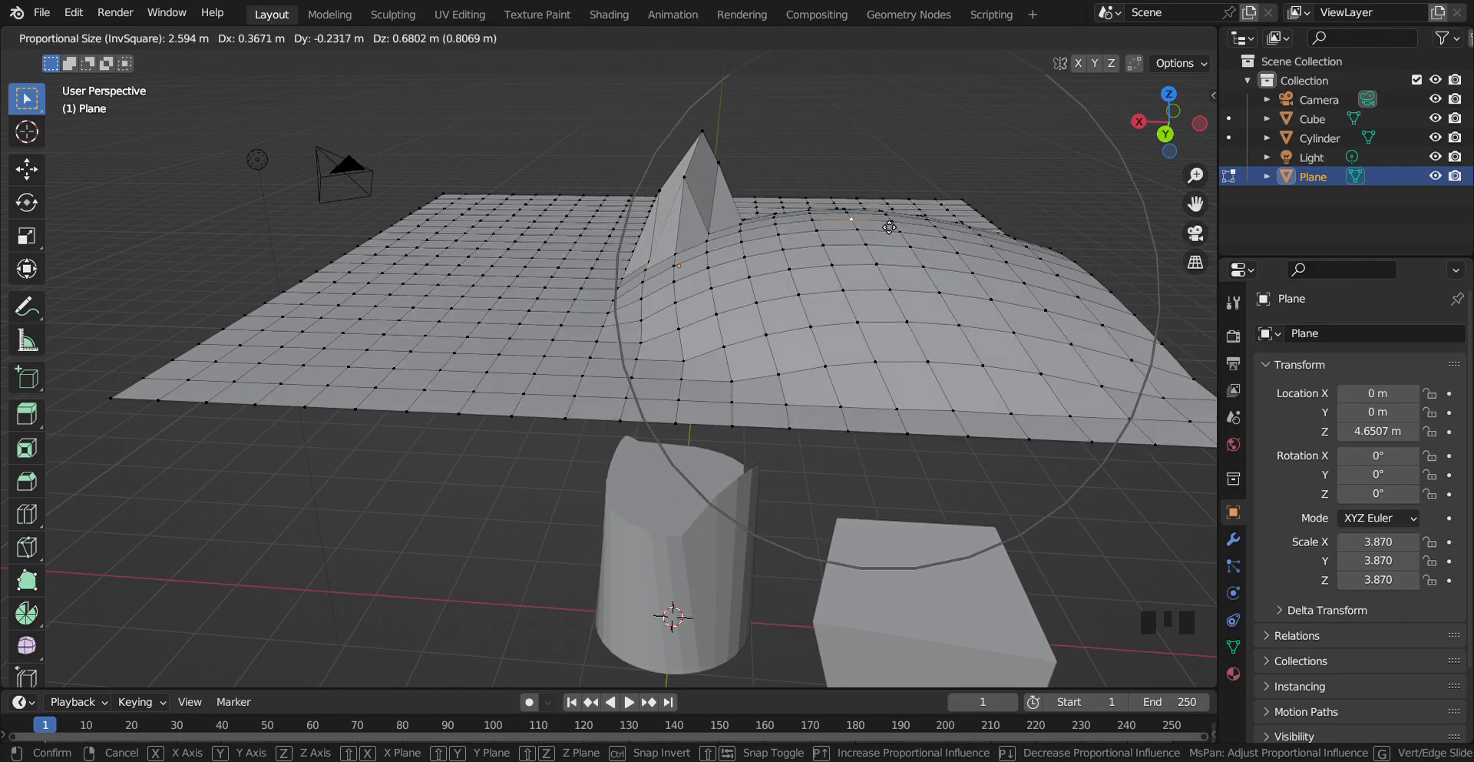
scroll(889, 227, up, 7)
scroll(889, 227, down, 4)
click(890, 227)
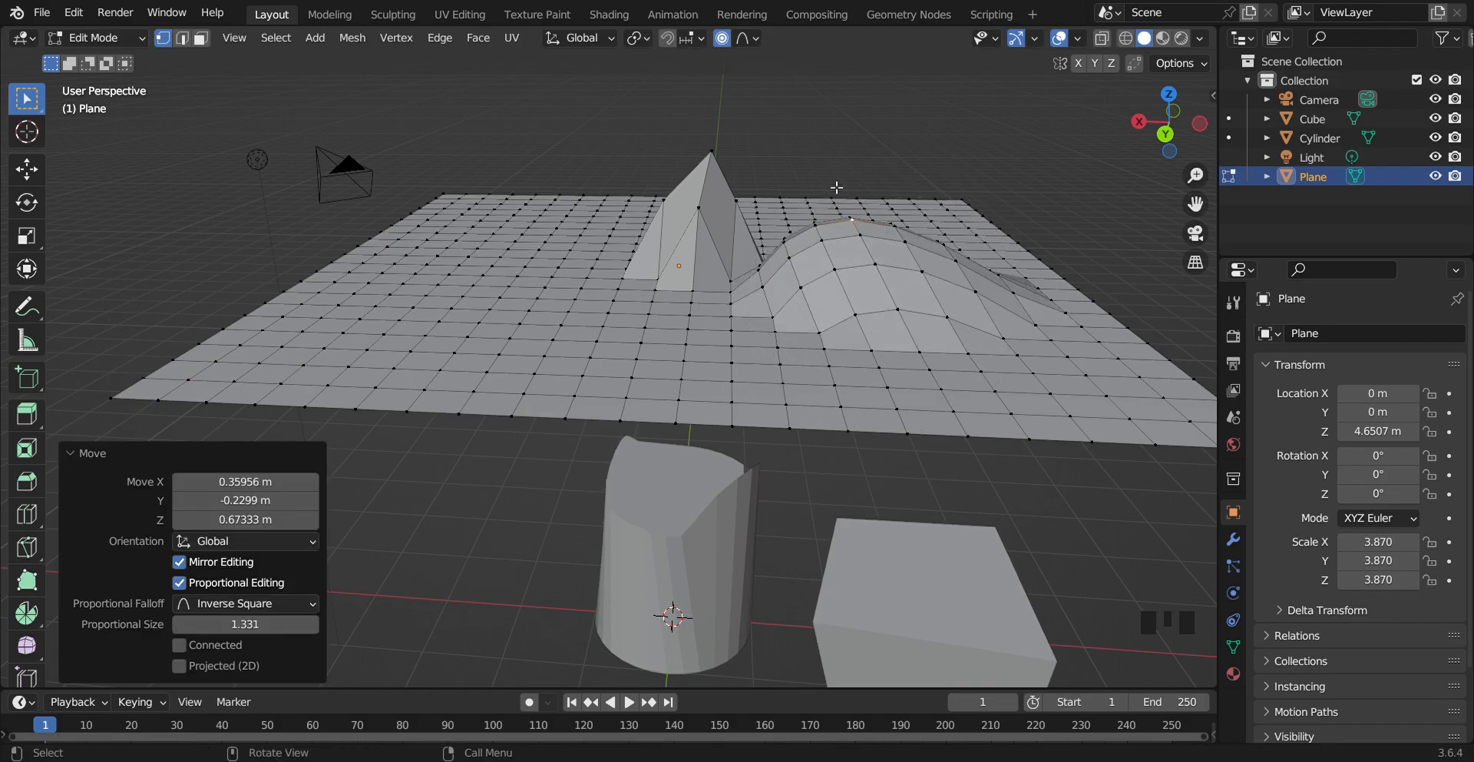
Switch falloff to Sharp and raise a vertex on the plane's left side into a peak, size about 1.46
click(757, 39)
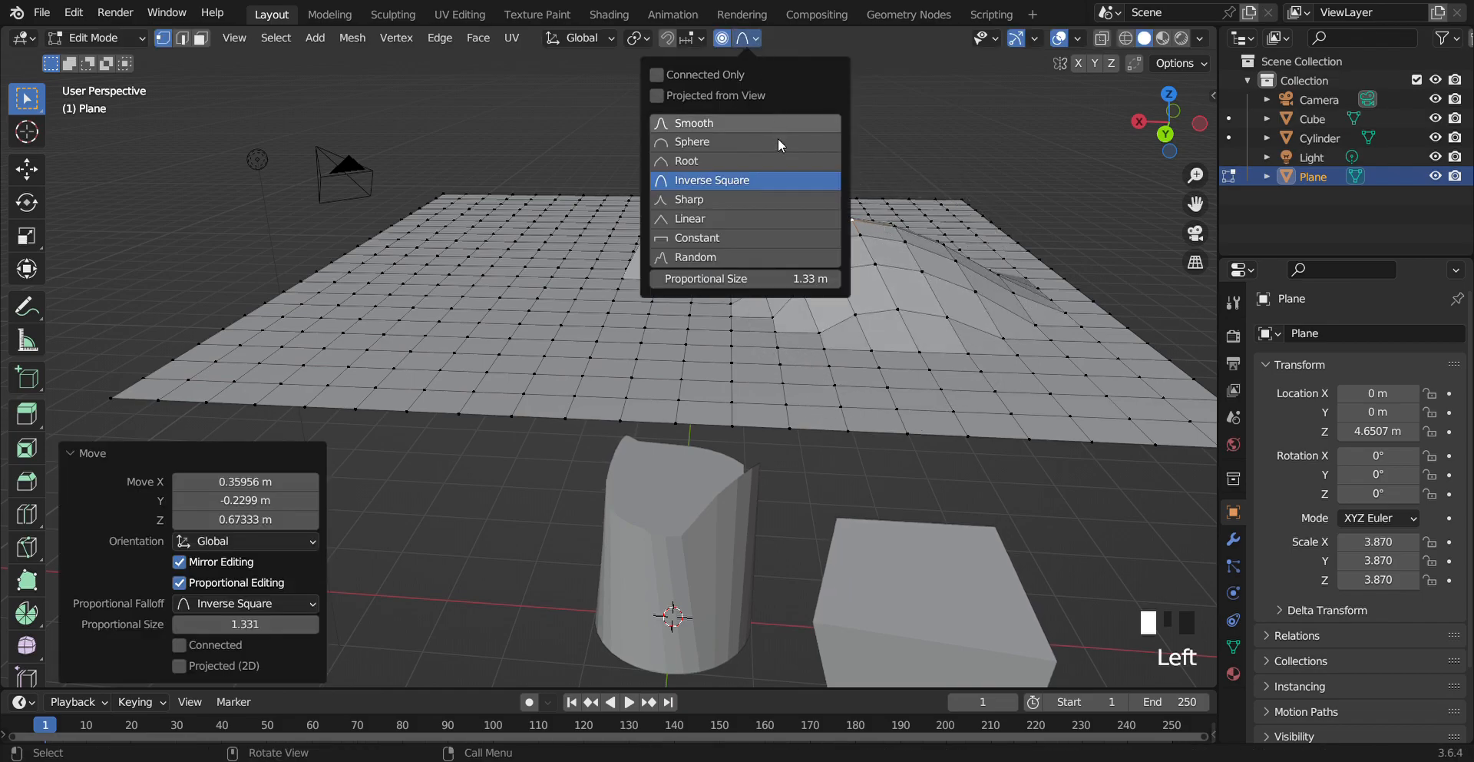
click(749, 199)
click(371, 312)
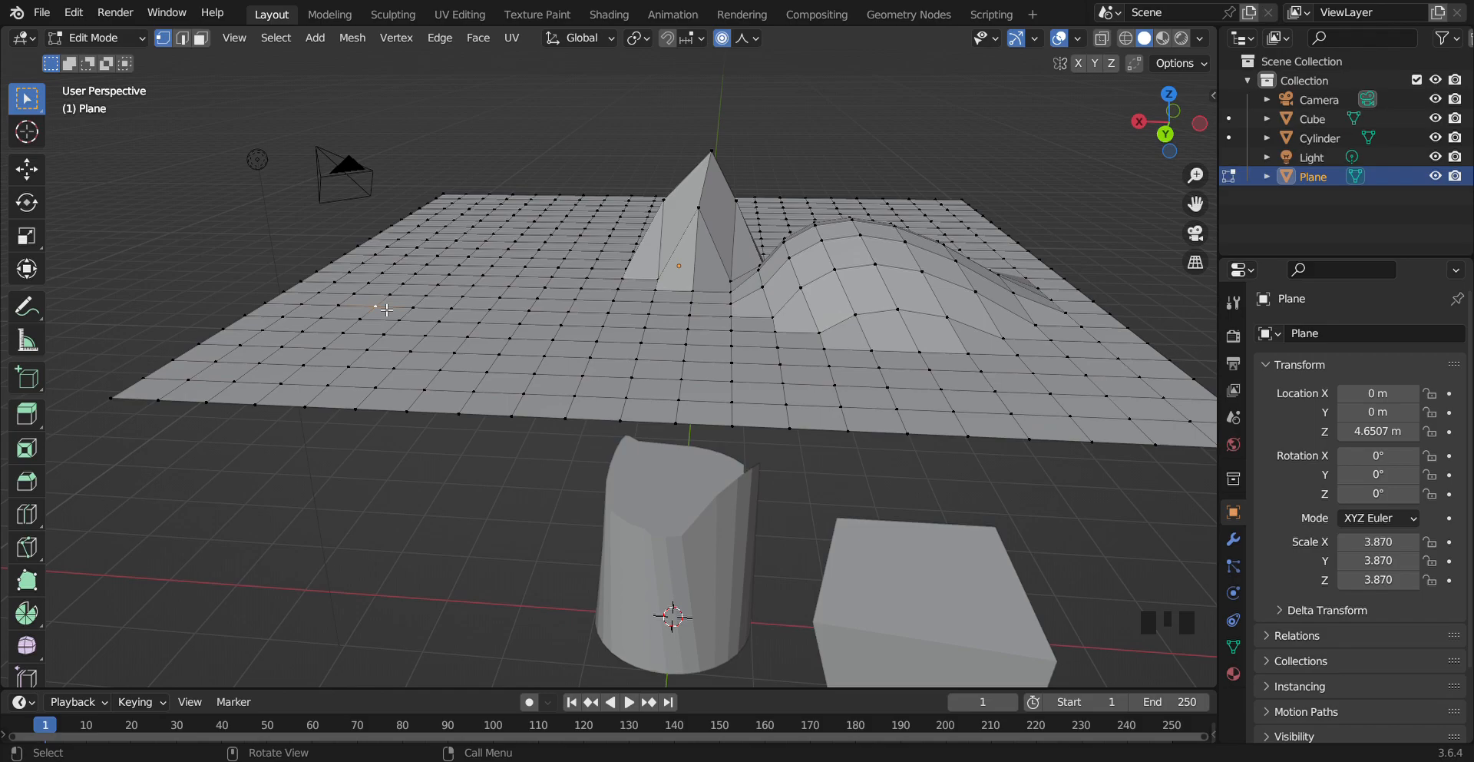
key(g)
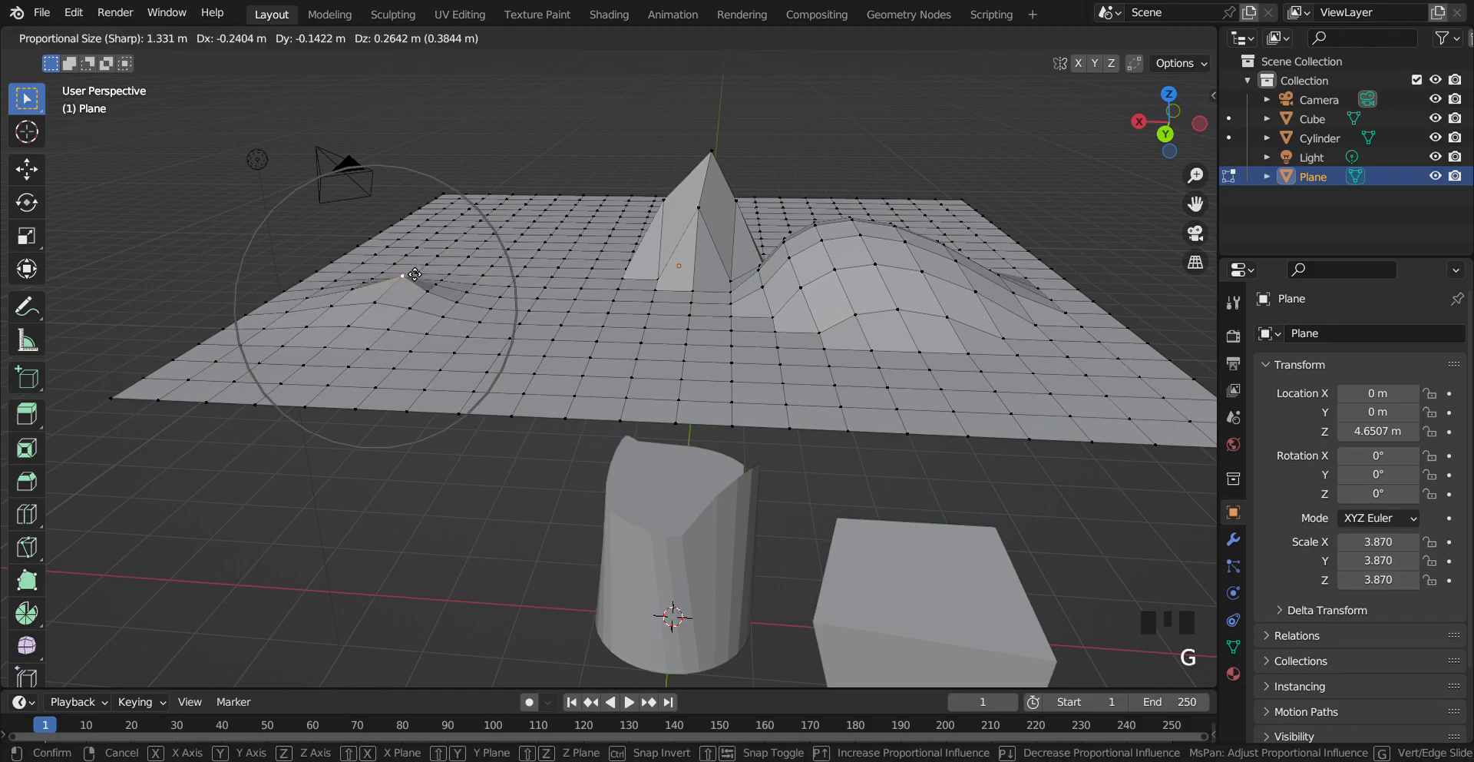
scroll(423, 193, down, 3)
scroll(422, 192, up, 6)
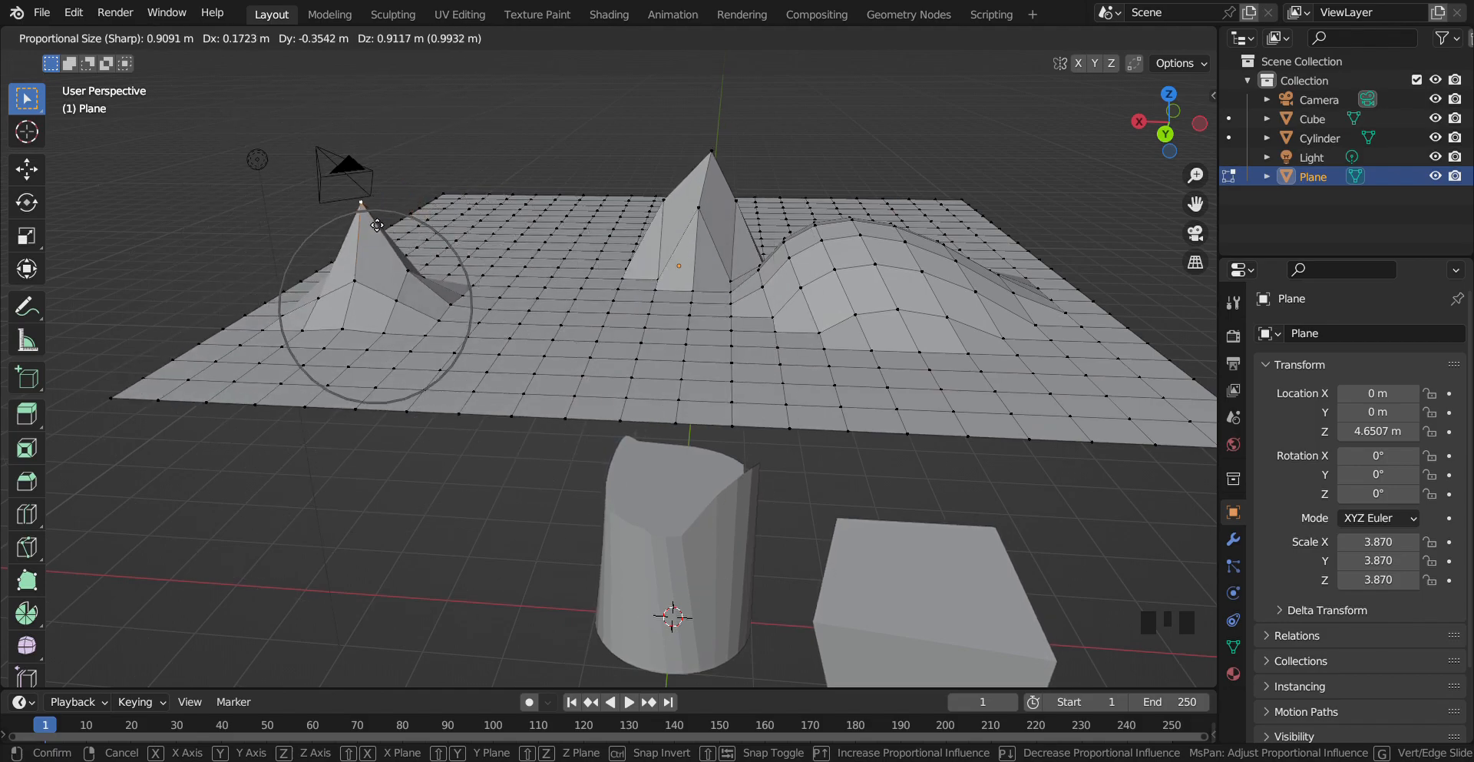
scroll(387, 277, down, 1)
scroll(387, 276, down, 2)
click(392, 264)
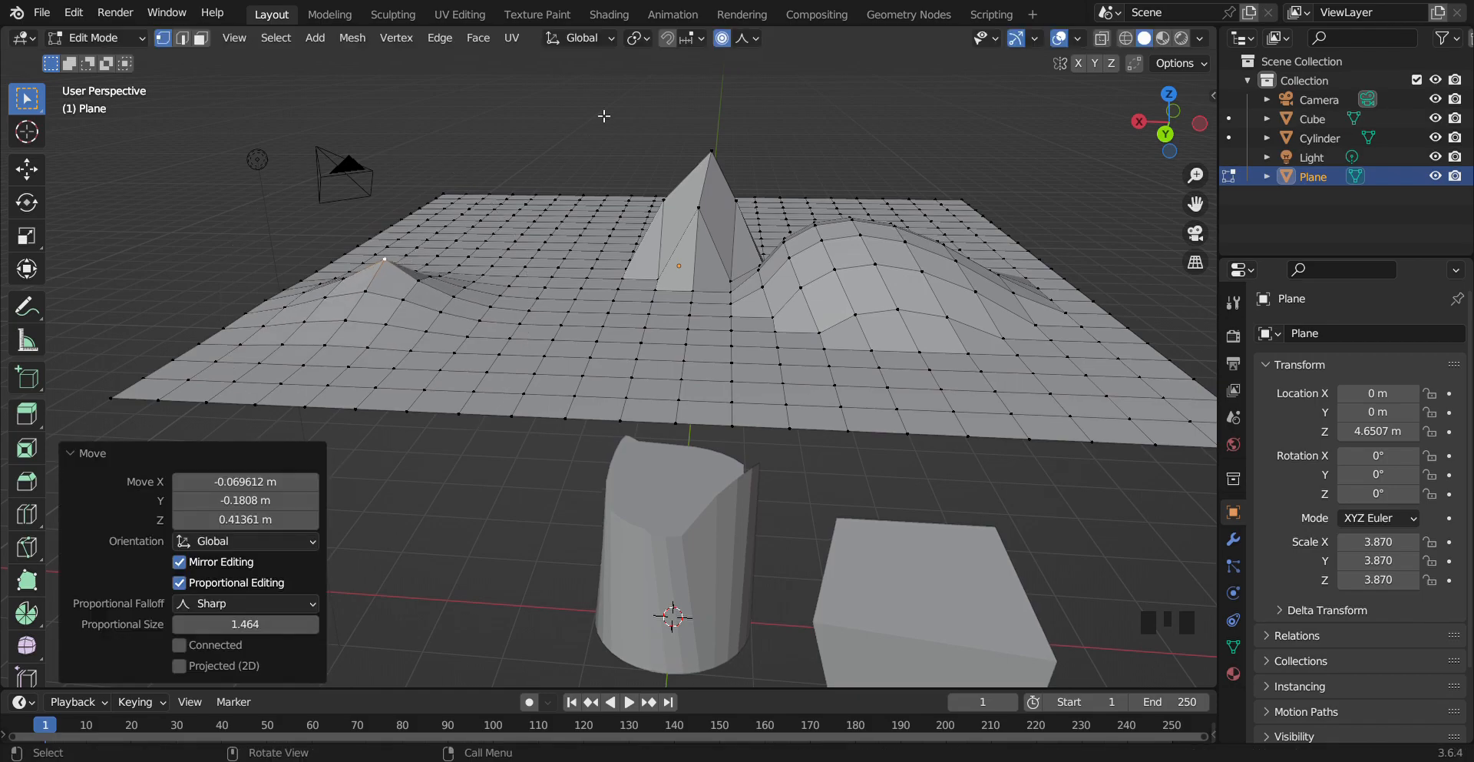
Set the proportional falloff type to Linear
click(753, 35)
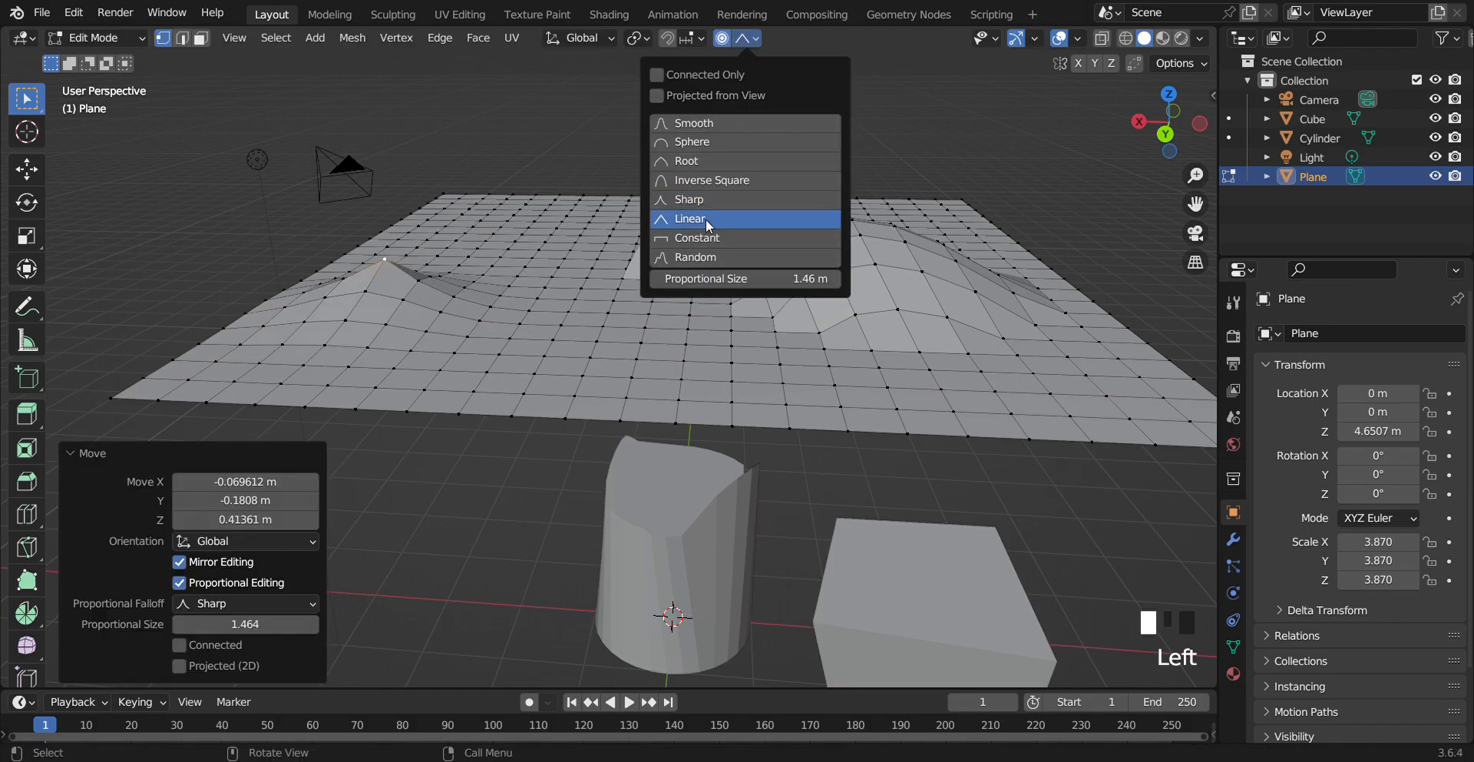
click(706, 219)
click(749, 40)
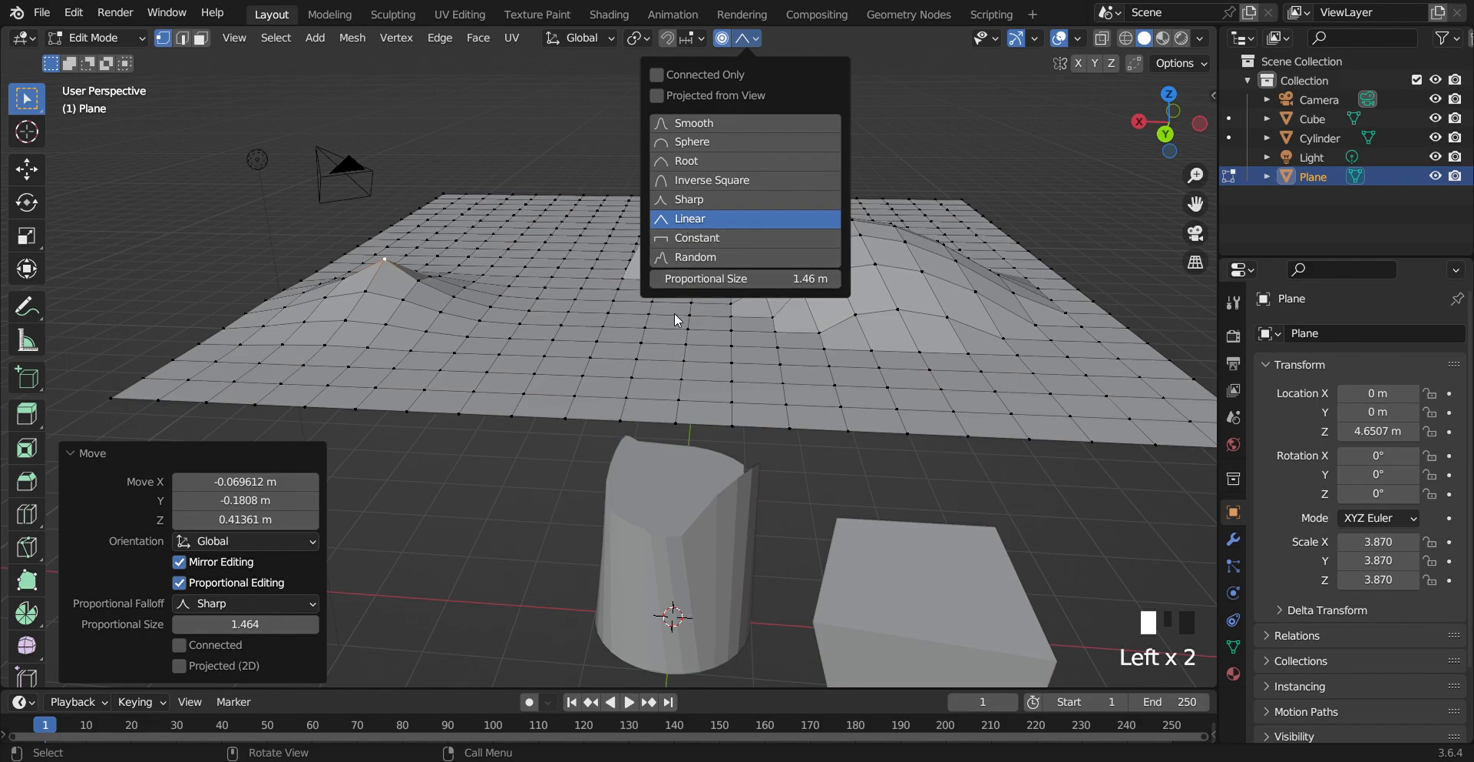
click(751, 44)
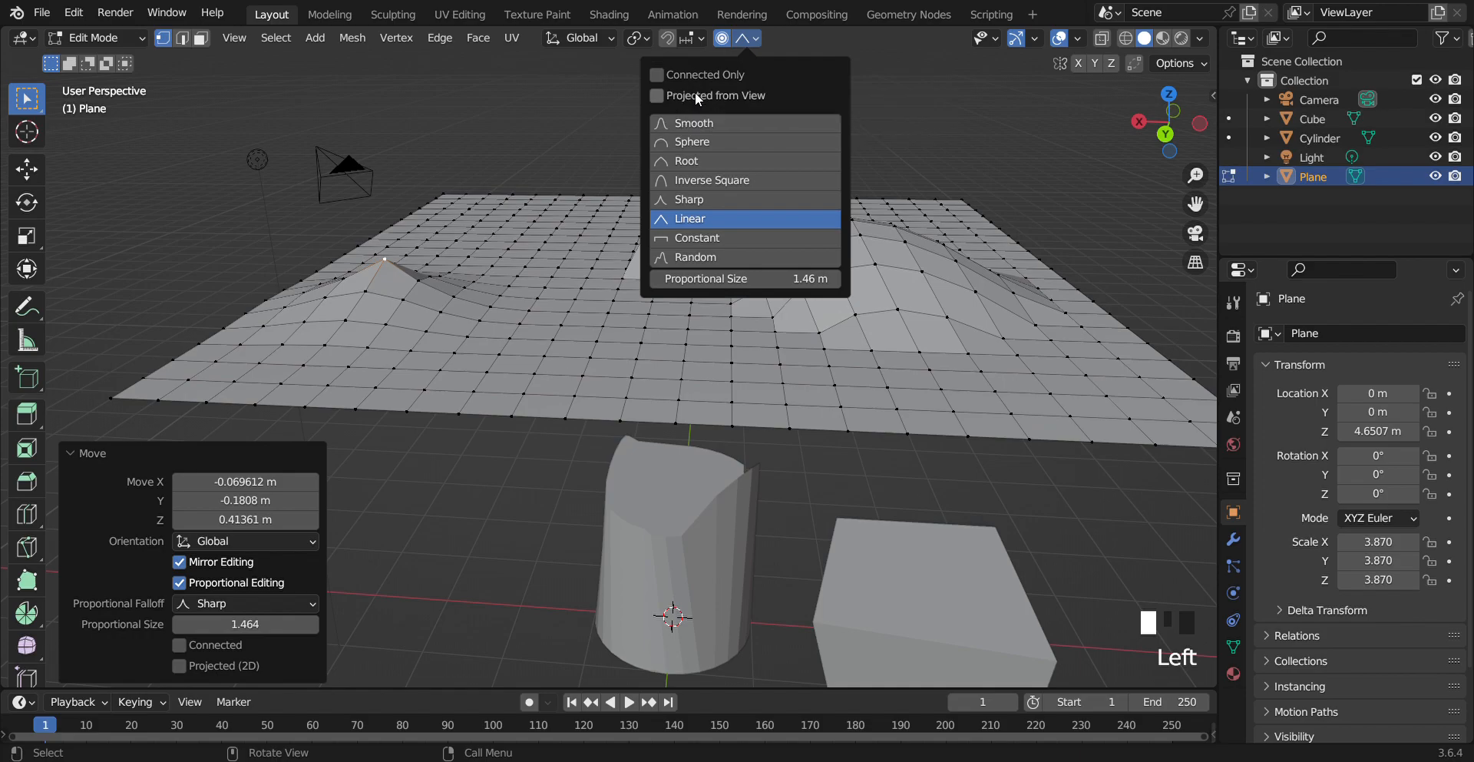
click(588, 124)
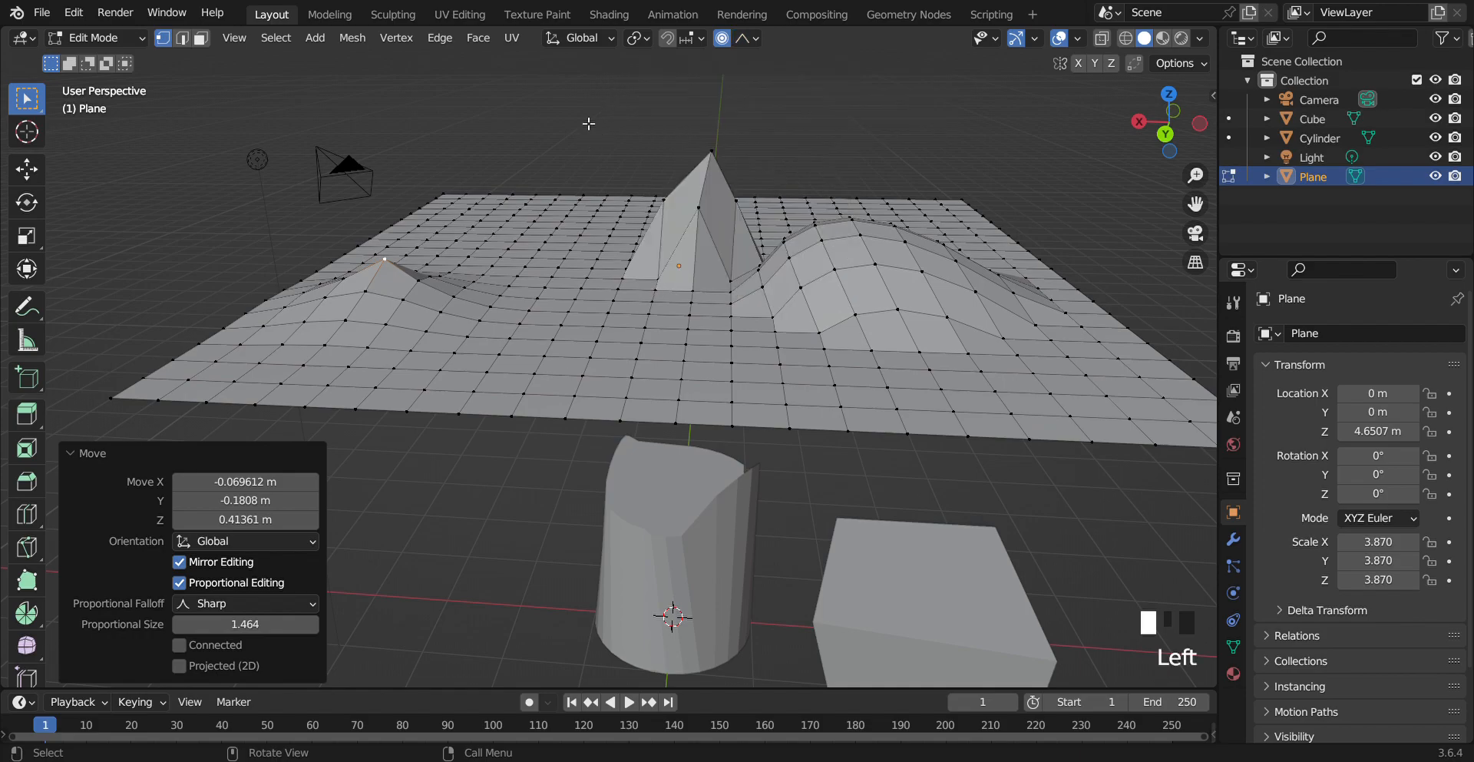
Return the plane to Object Mode
scroll(560, 337, up, 5)
scroll(607, 351, down, 6)
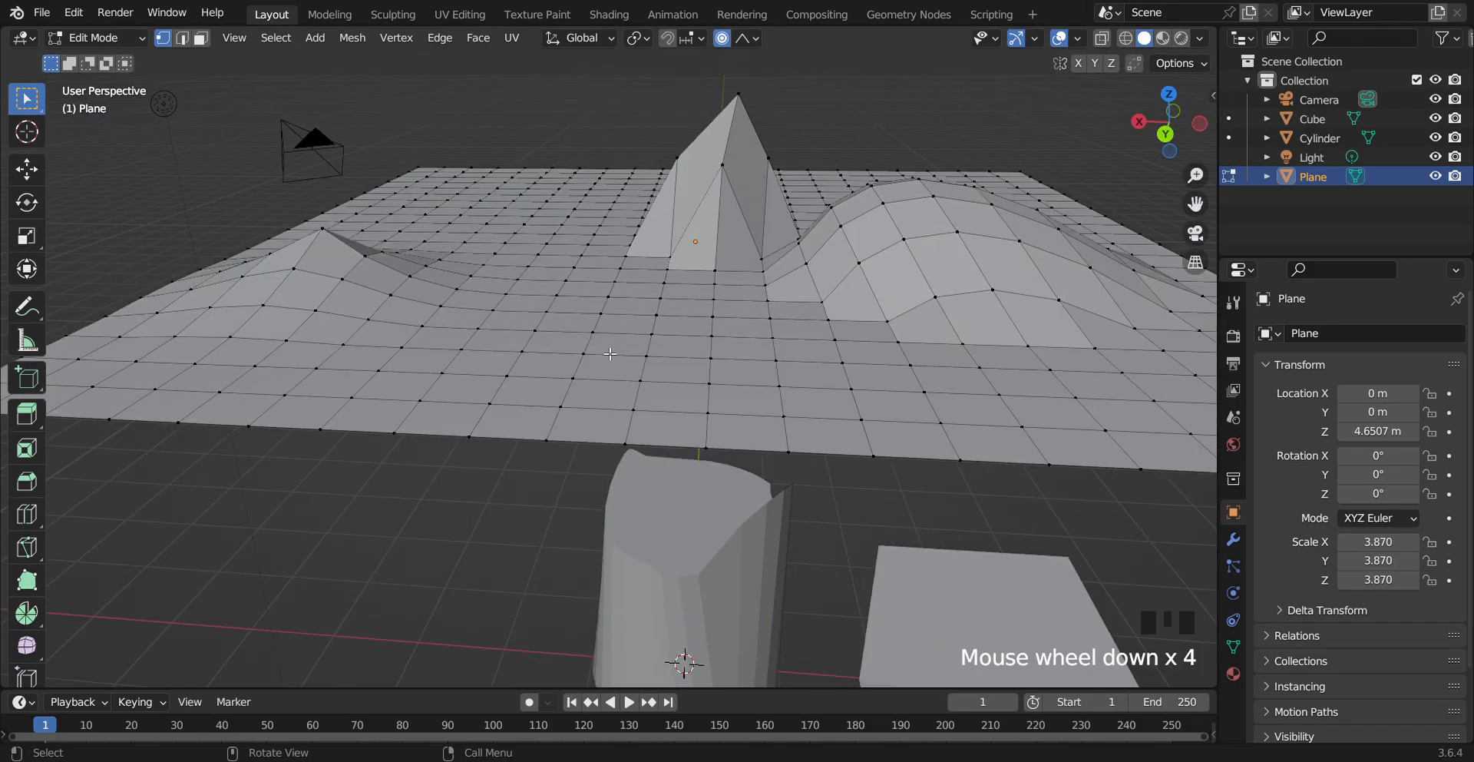
click(96, 38)
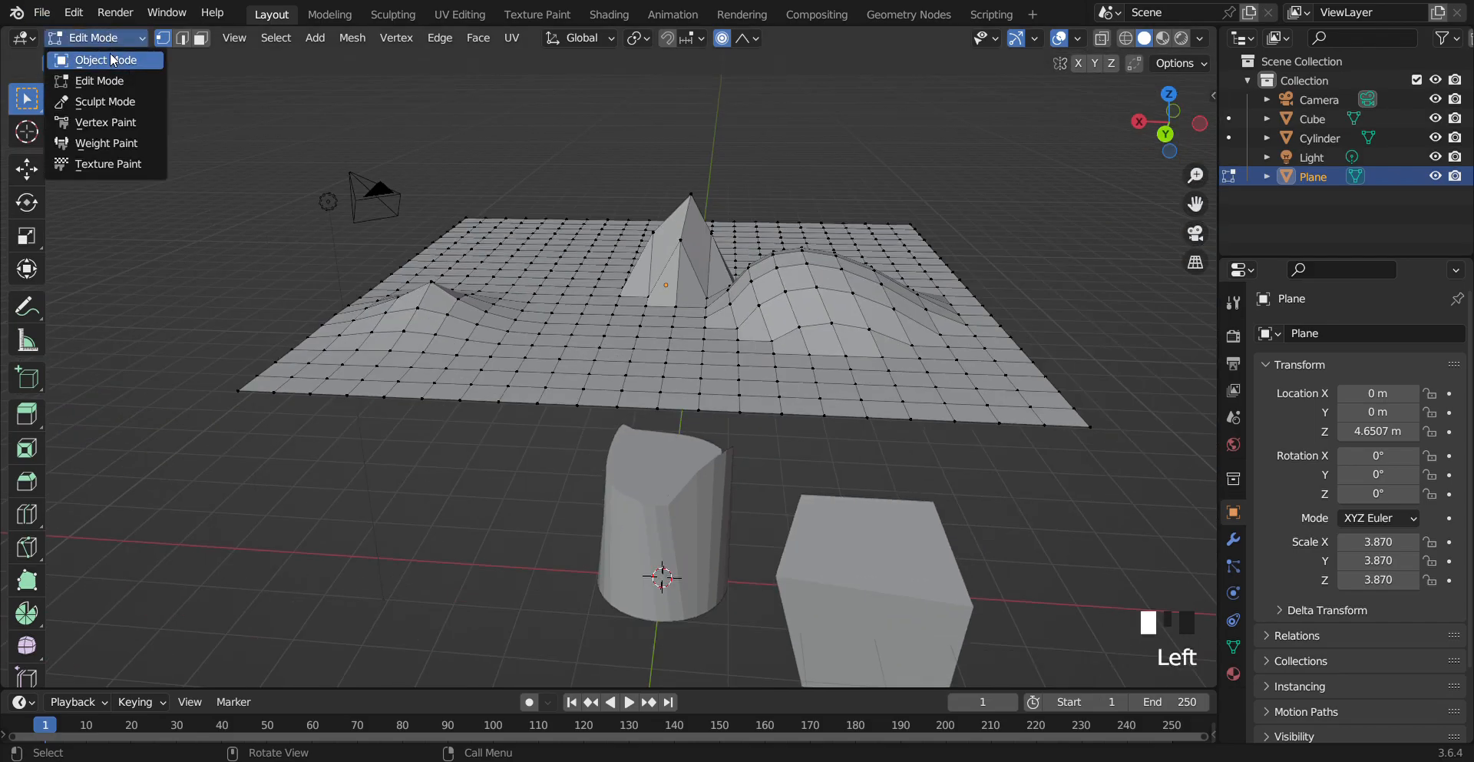
click(112, 61)
Deselect the plane and add a new mesh cylinder to the scene
scroll(746, 384, up, 5)
scroll(736, 449, down, 9)
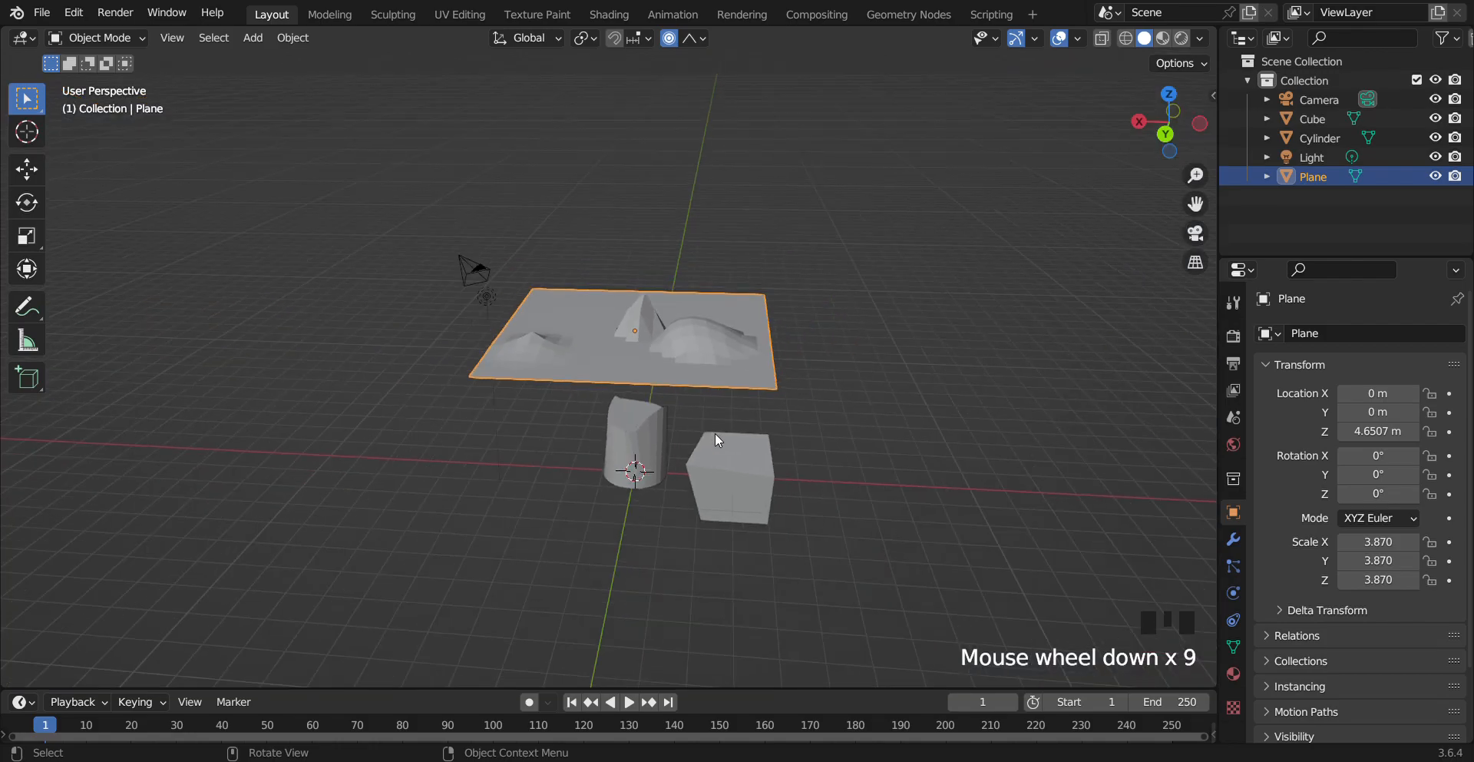
drag(1196, 203, 712, 220)
click(870, 351)
key(shift+a)
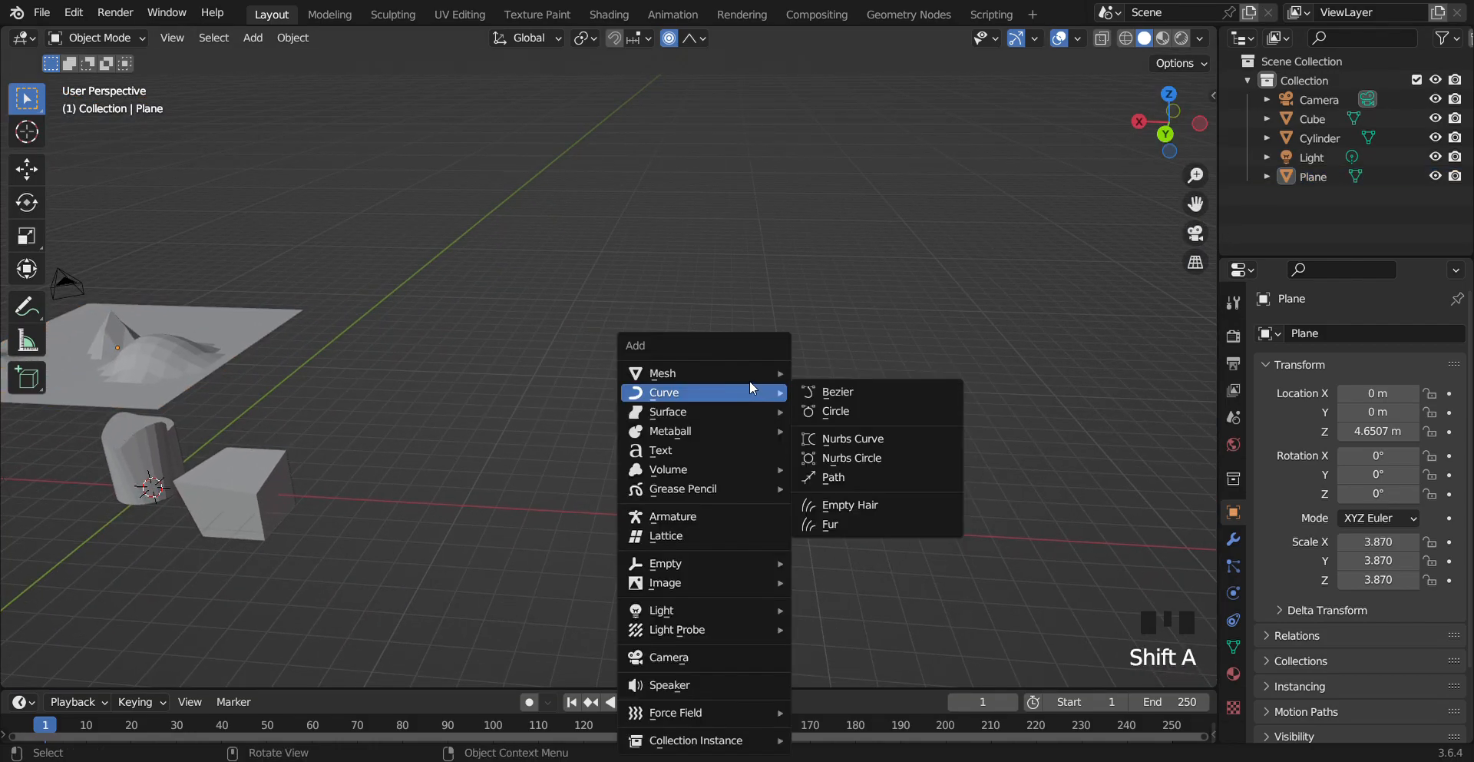
mouse_move(740, 370)
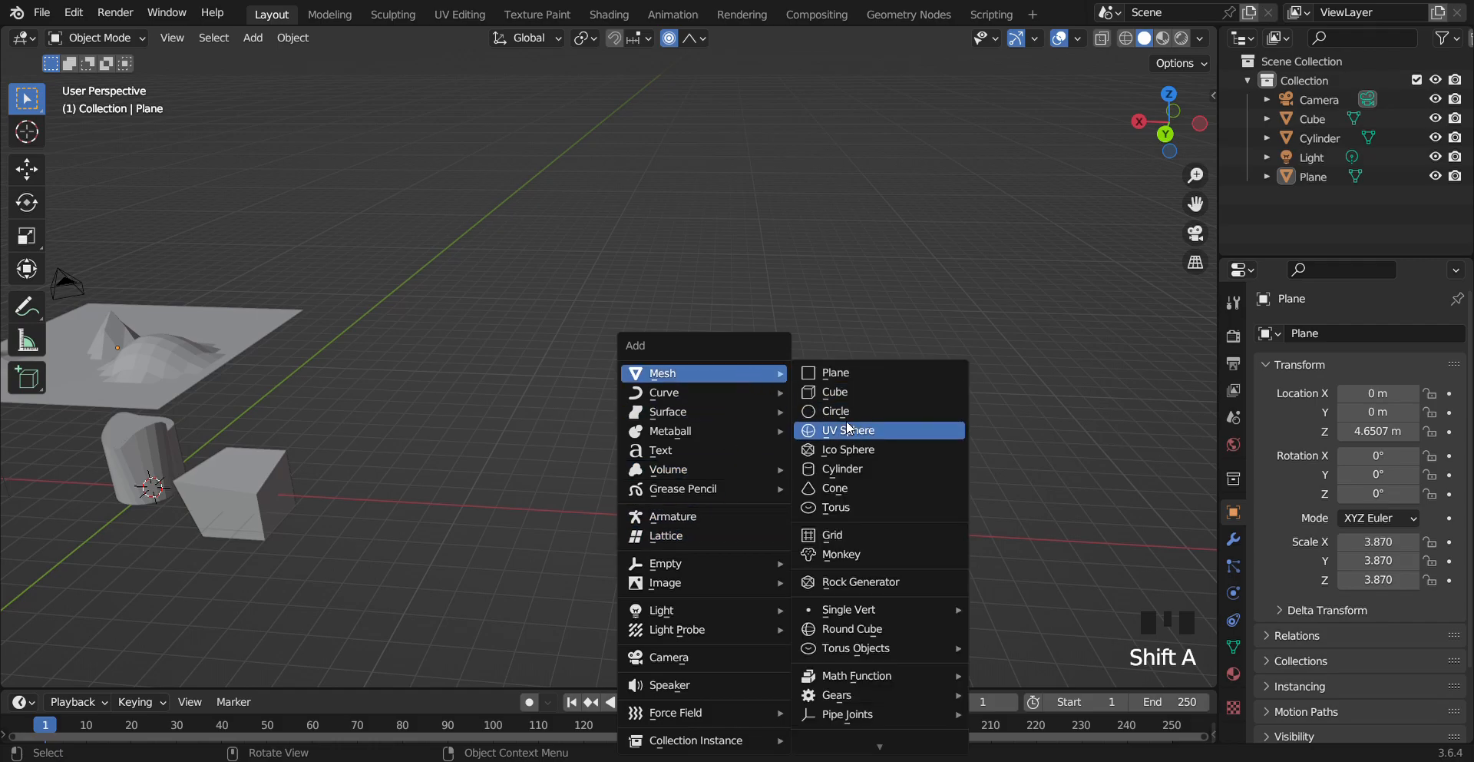
click(836, 468)
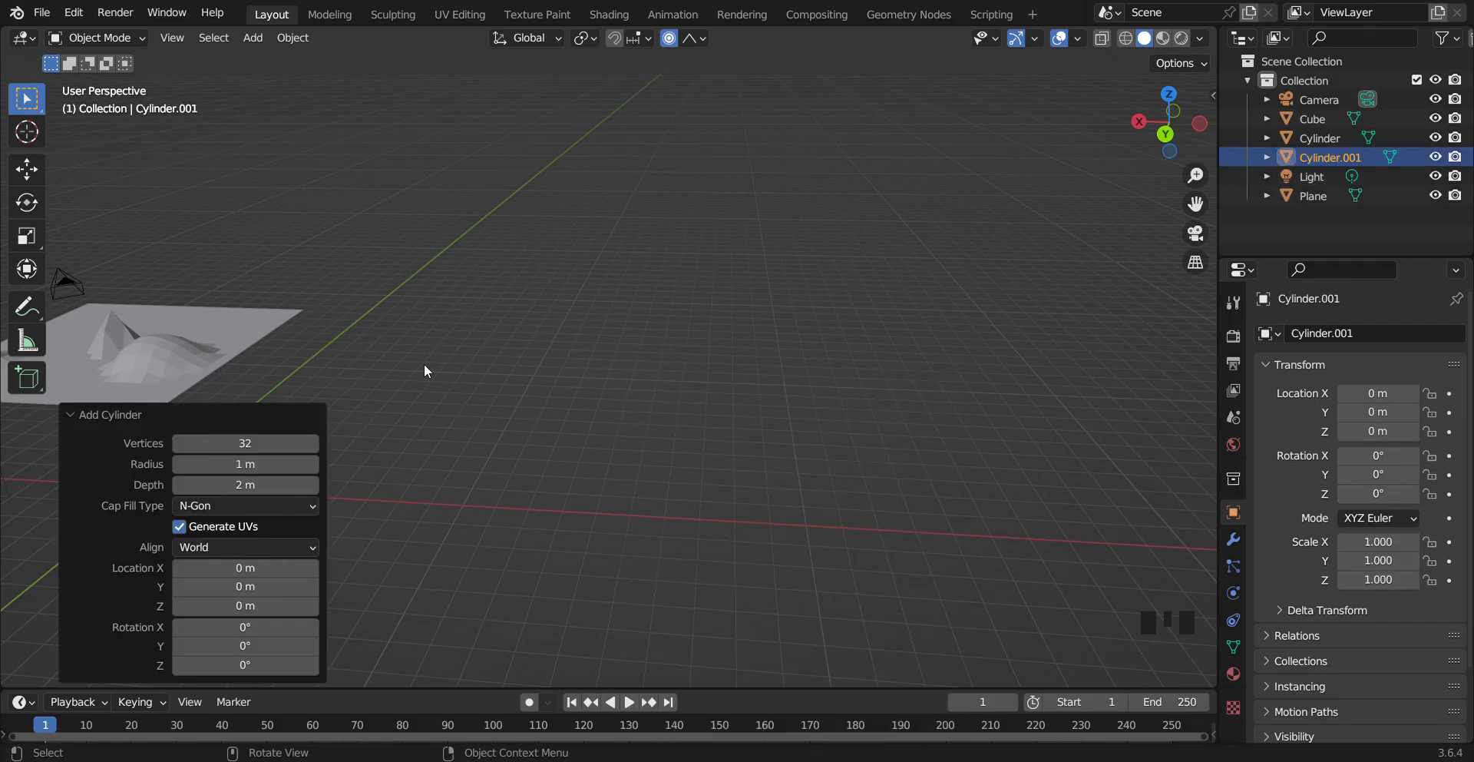
Move the new cylinder along the X axis to about -13.81 m
key(g)
key(x)
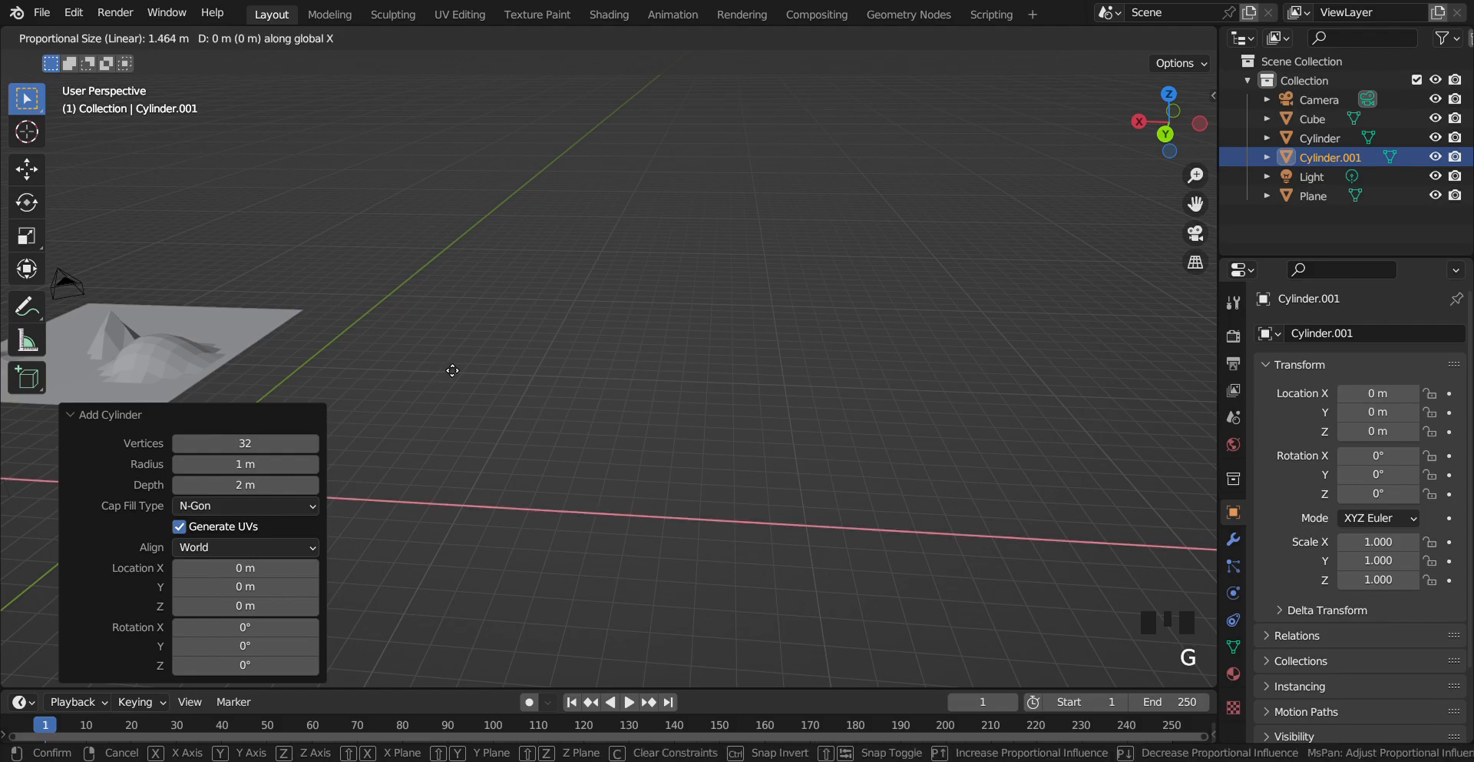
click(864, 426)
Enter Edit Mode on the new cylinder and set the proportional falloff type to Smooth
scroll(789, 515, down, 3)
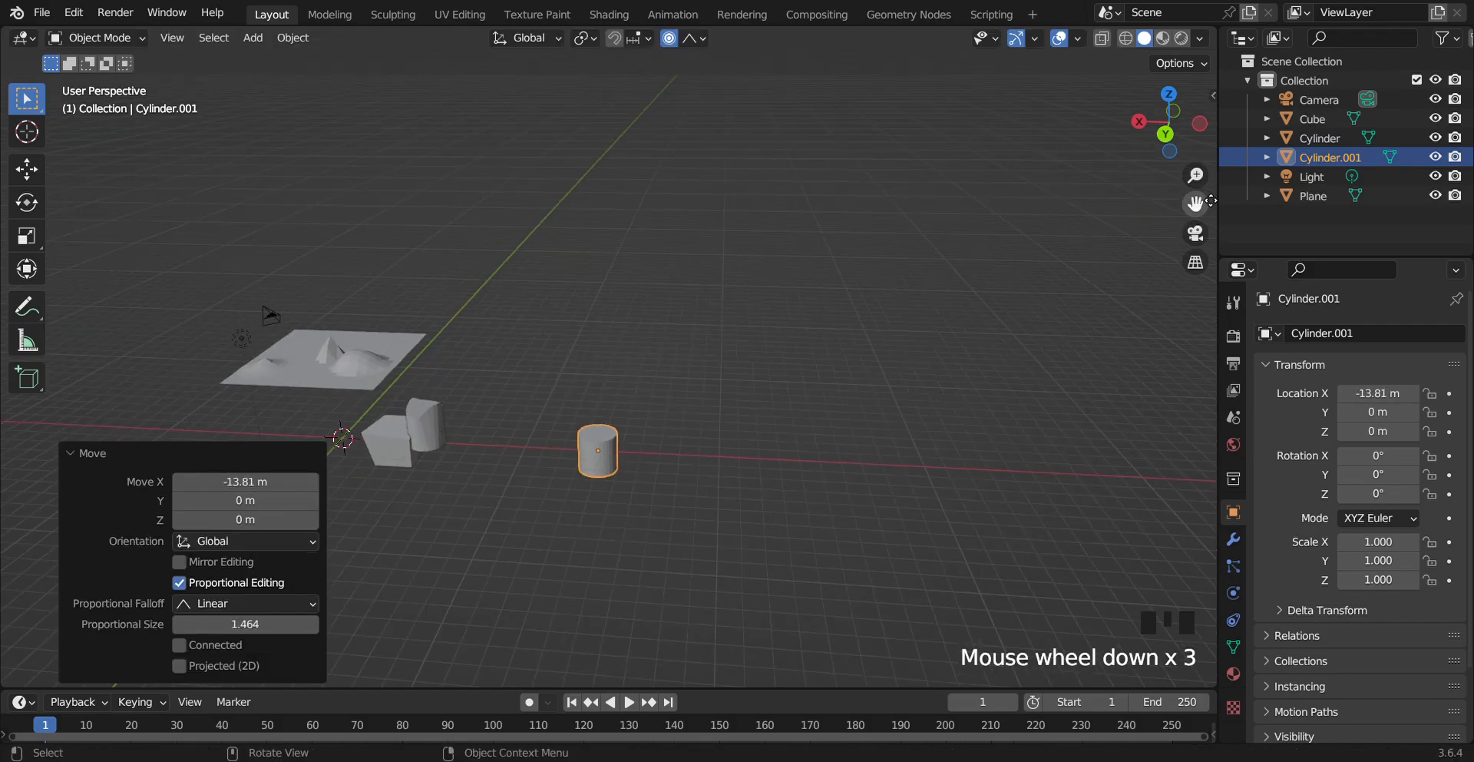
drag(1196, 203, 1237, 39)
scroll(1025, 330, up, 2)
scroll(1024, 327, up, 3)
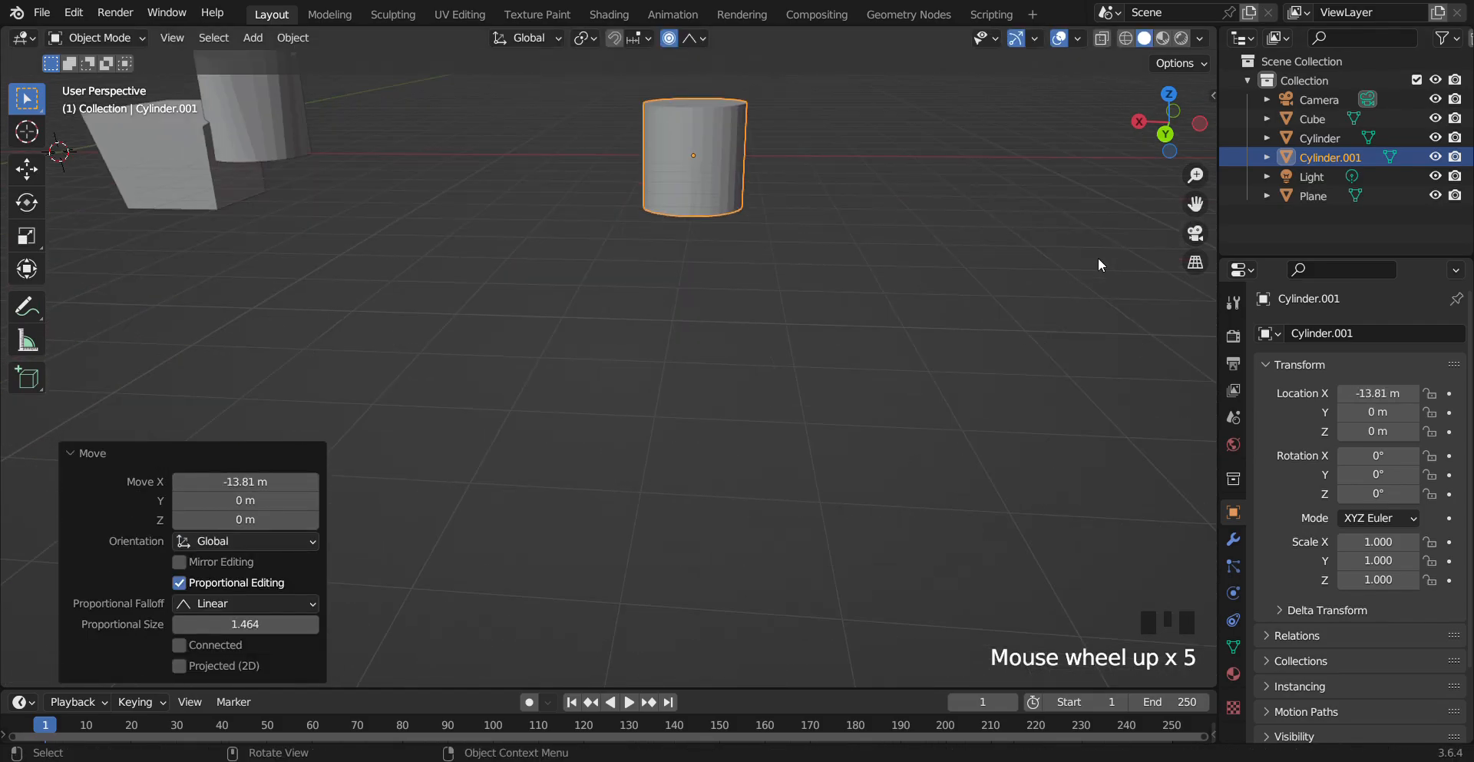
drag(1205, 213, 1236, 435)
scroll(903, 288, up, 2)
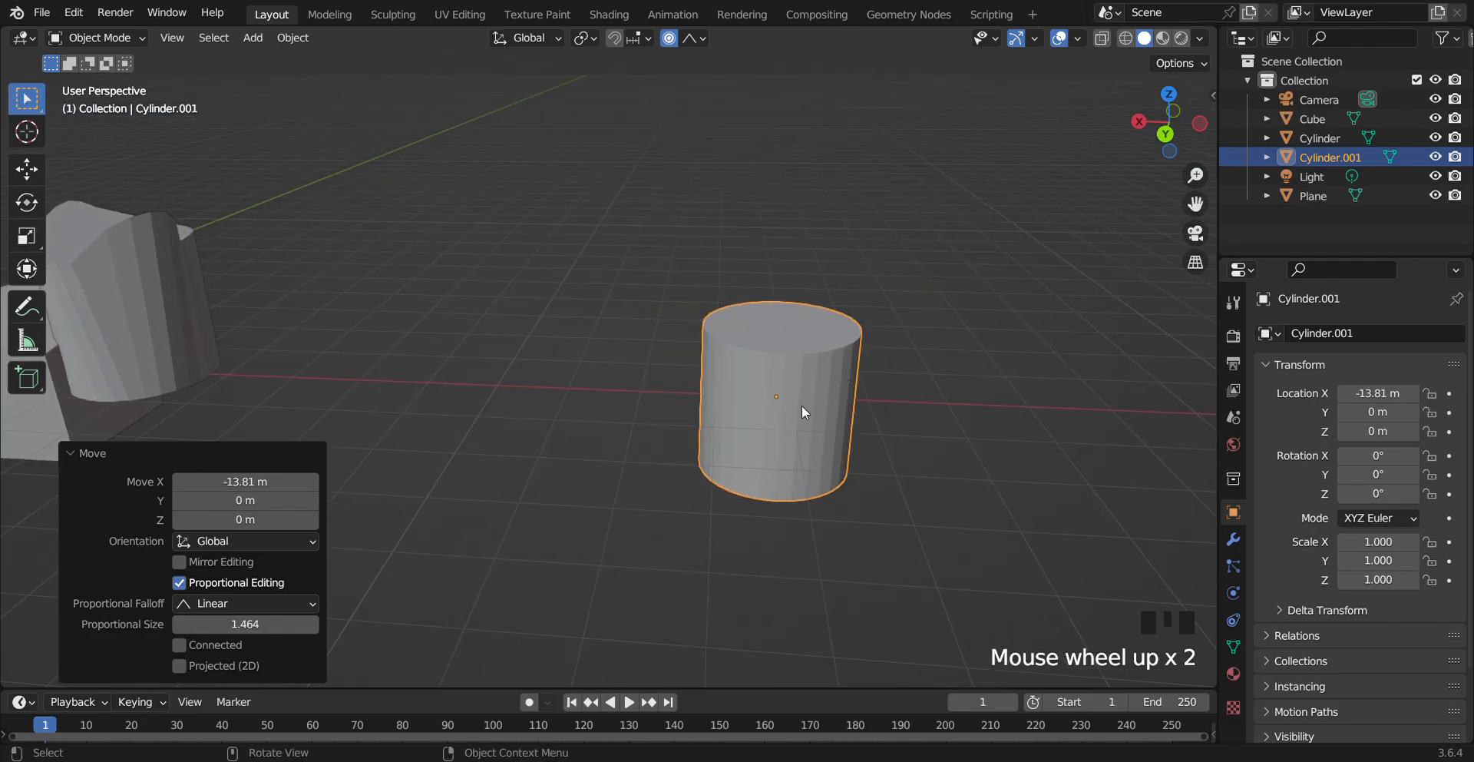
key(Tab)
click(898, 379)
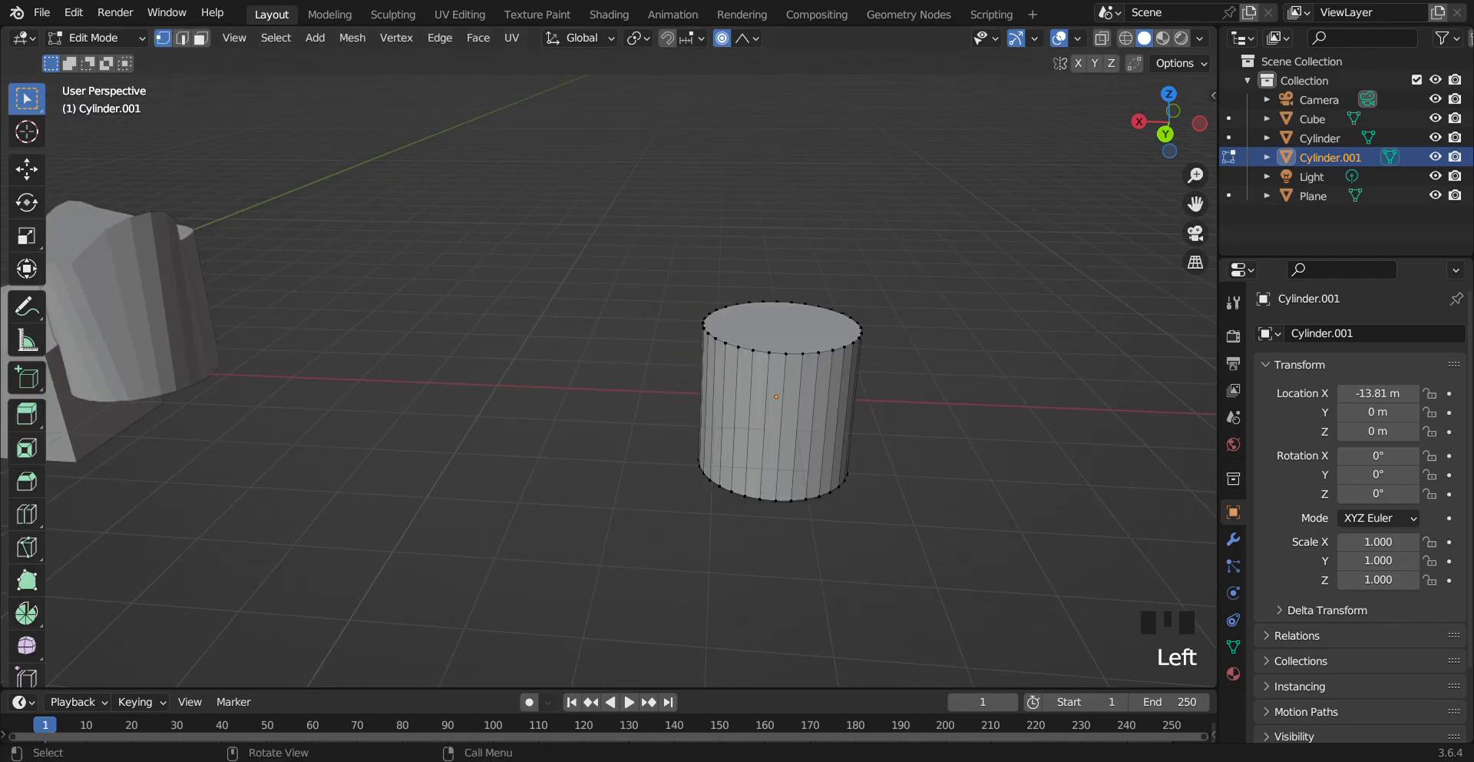
click(743, 40)
click(686, 121)
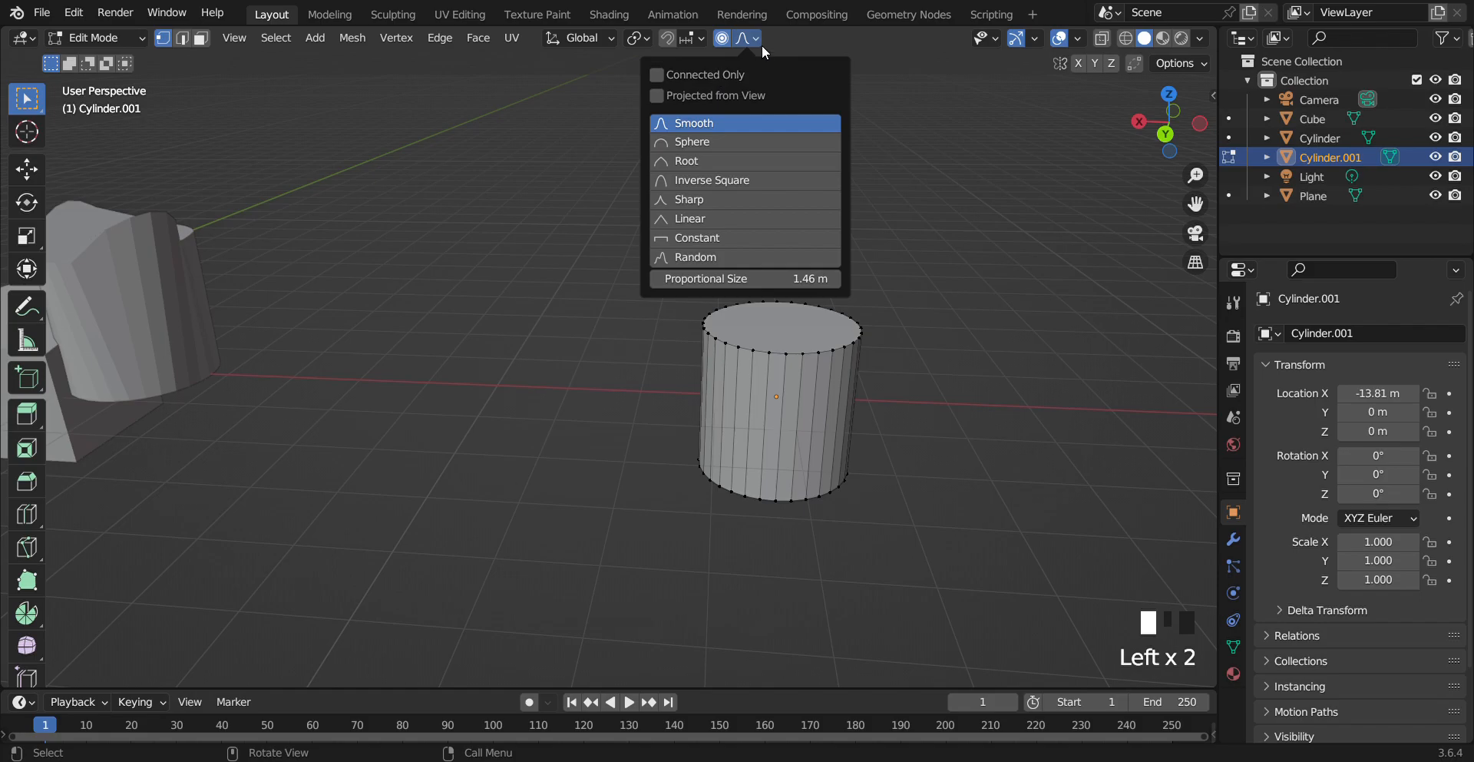
Add a horizontal loop cut around the middle of the new cylinder with the Loop Cut tool
click(758, 40)
drag(1168, 127, 336, 422)
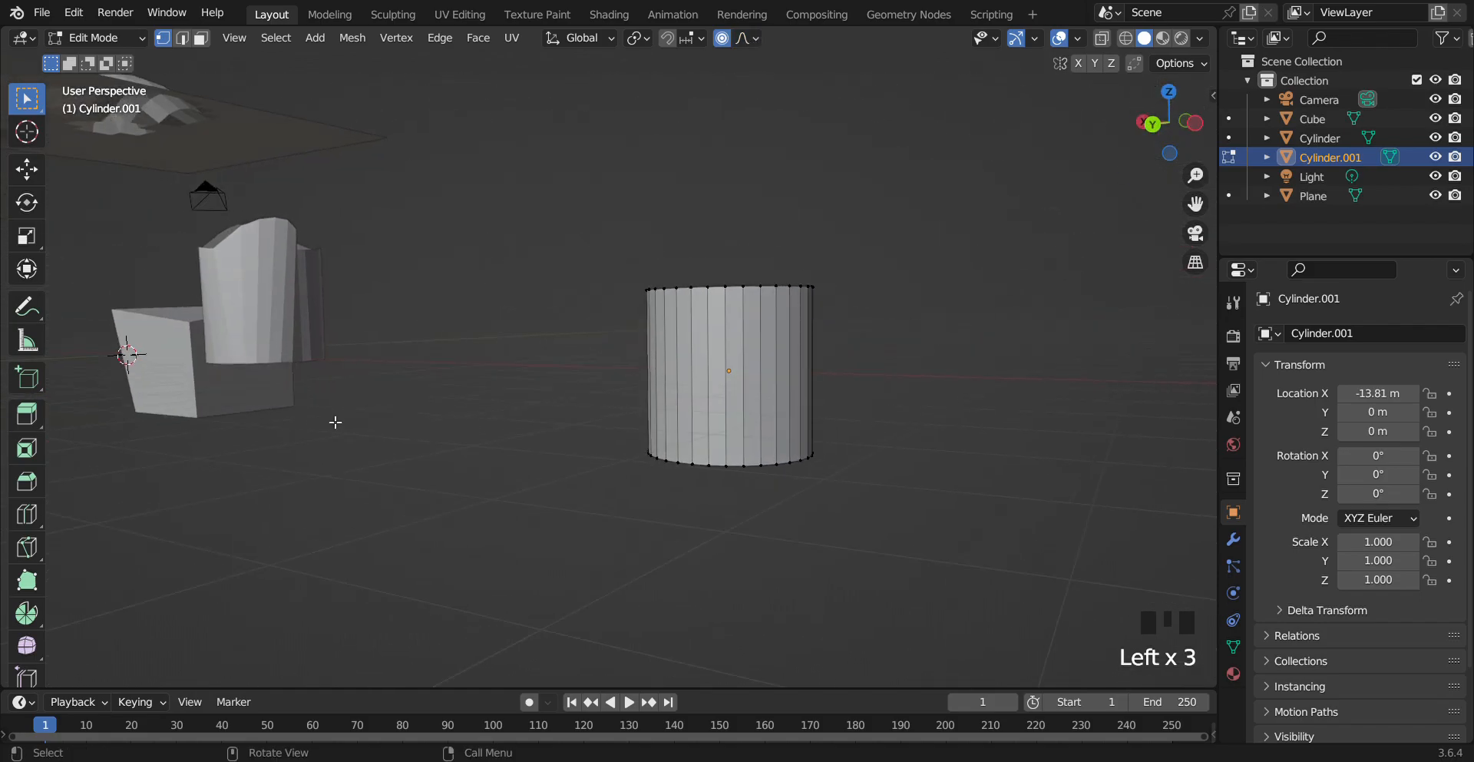
click(26, 511)
click(744, 343)
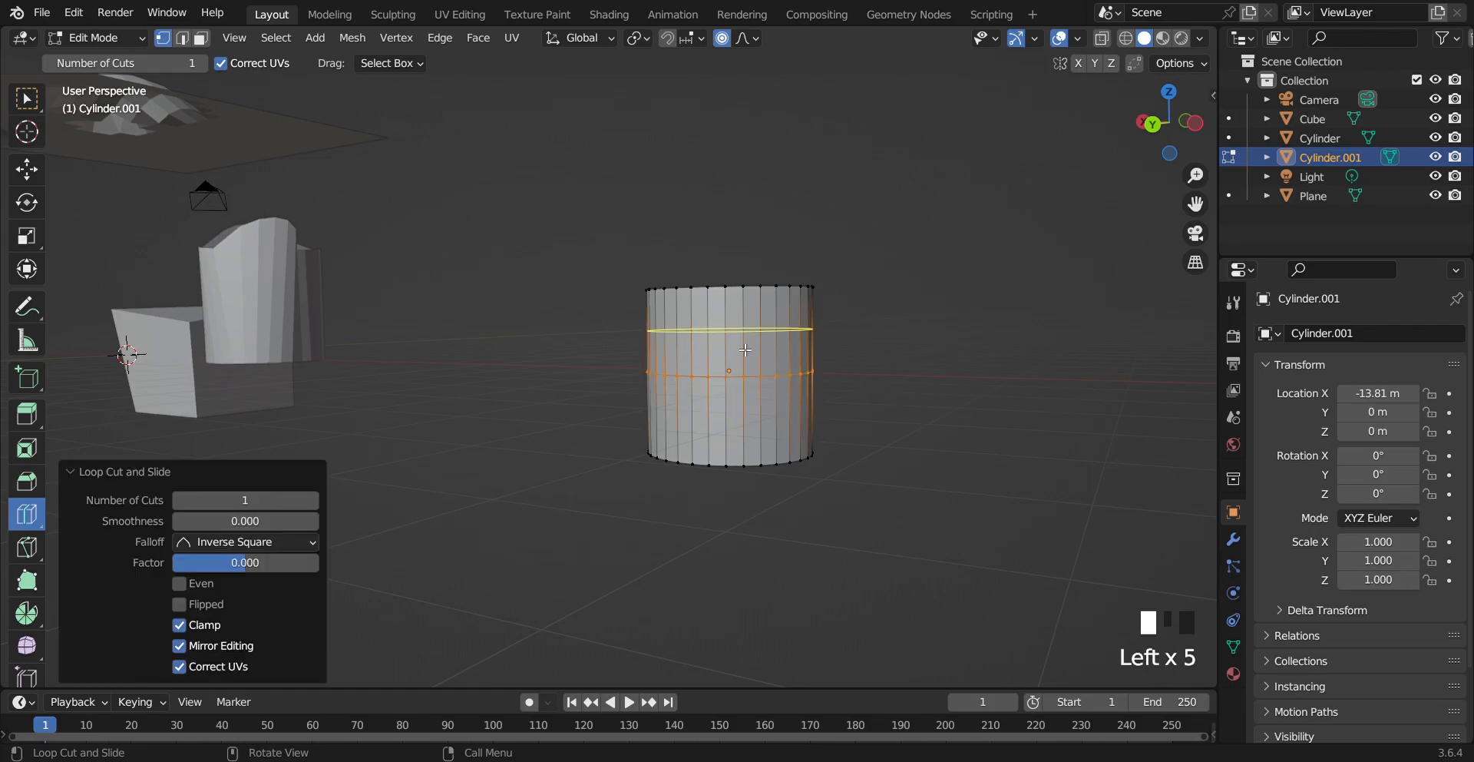
click(745, 332)
click(986, 446)
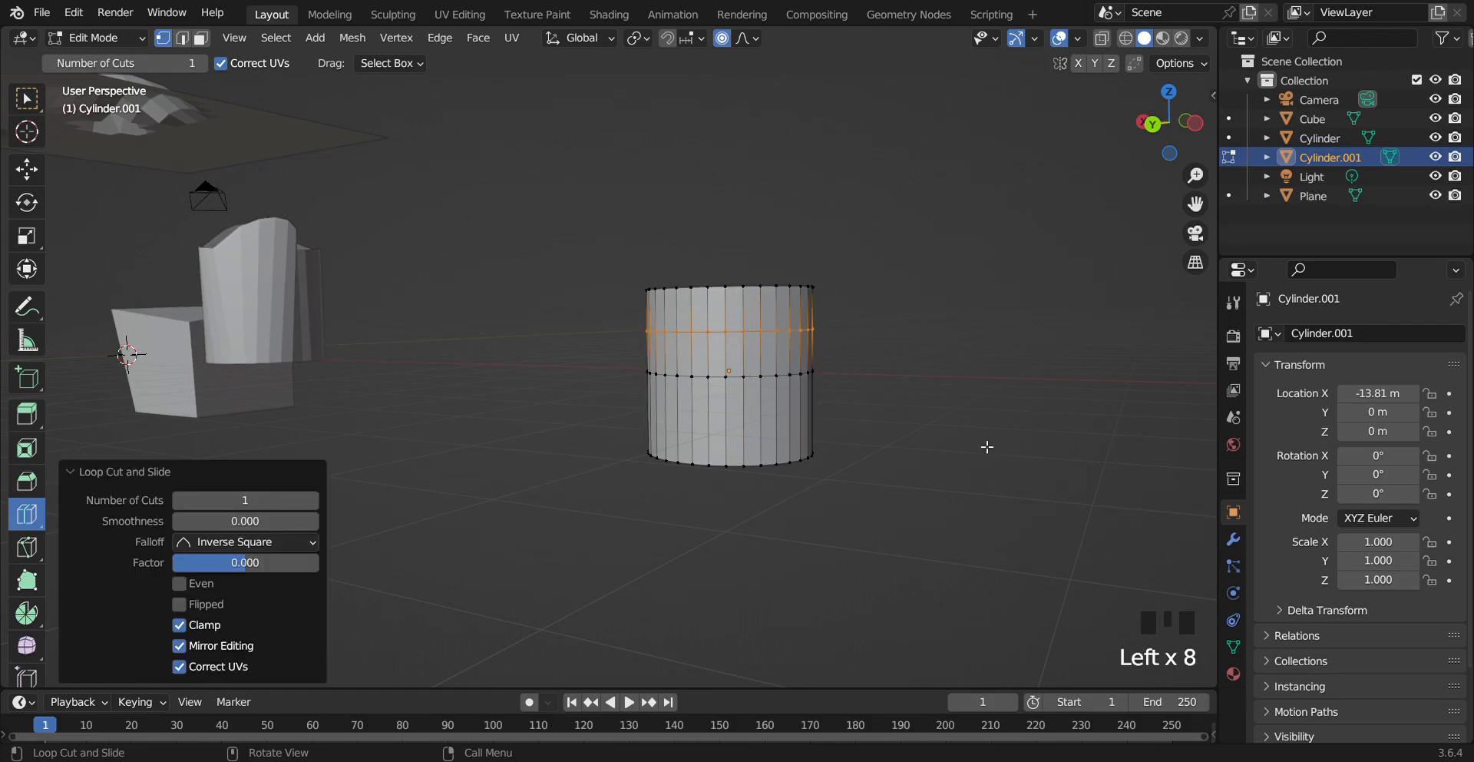
Select the ring of faces just above the loop cut in face mode and delete those faces
click(201, 38)
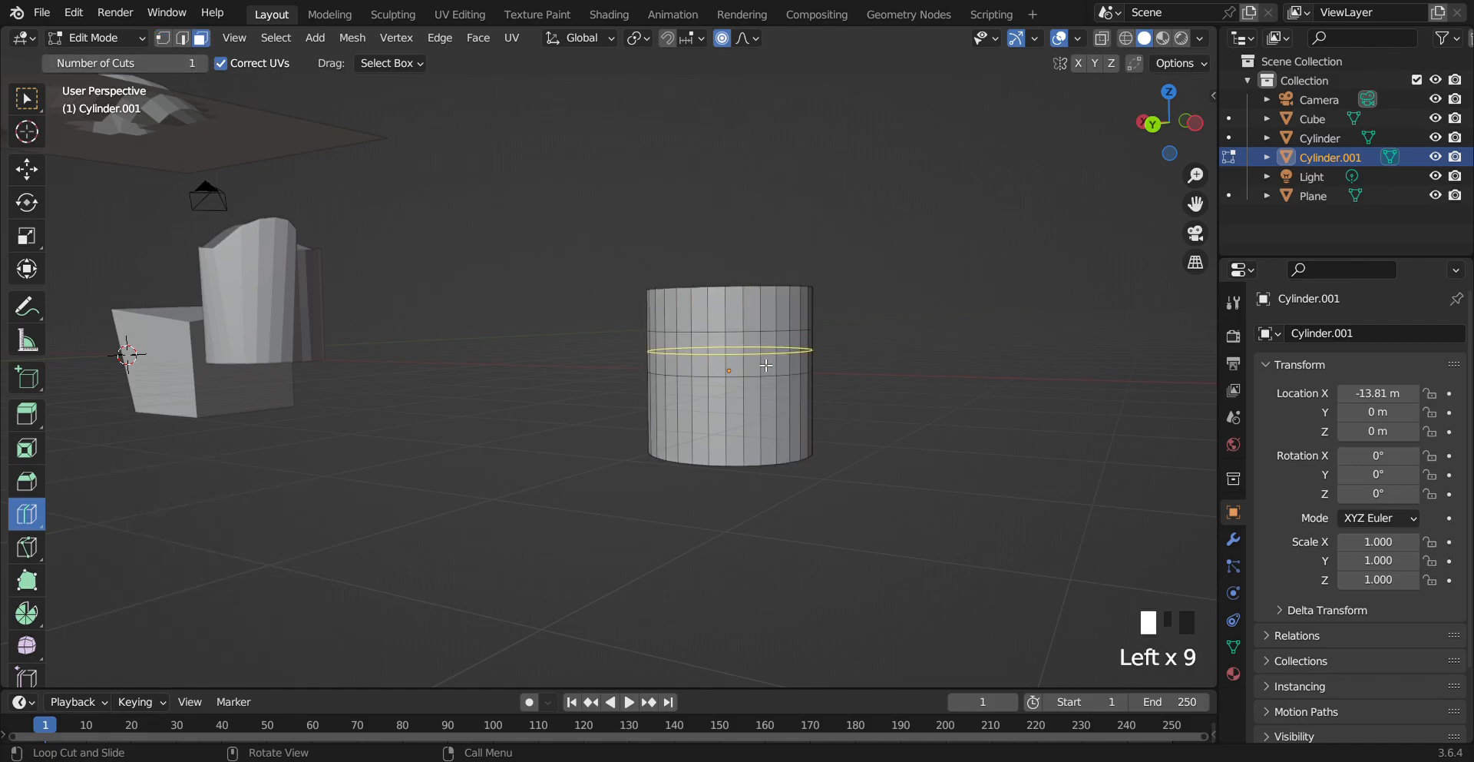
click(23, 96)
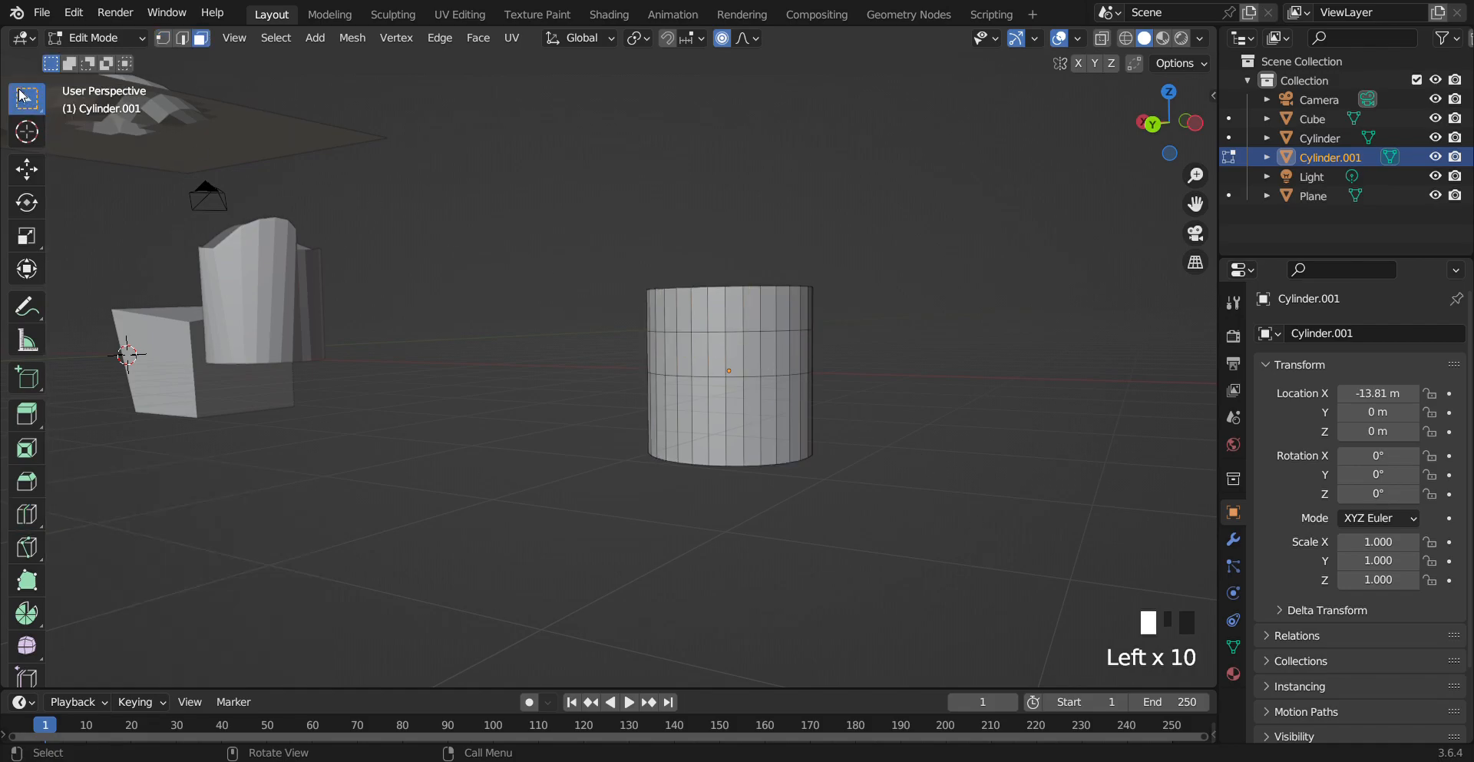
click(797, 360)
ctrl+click(771, 355)
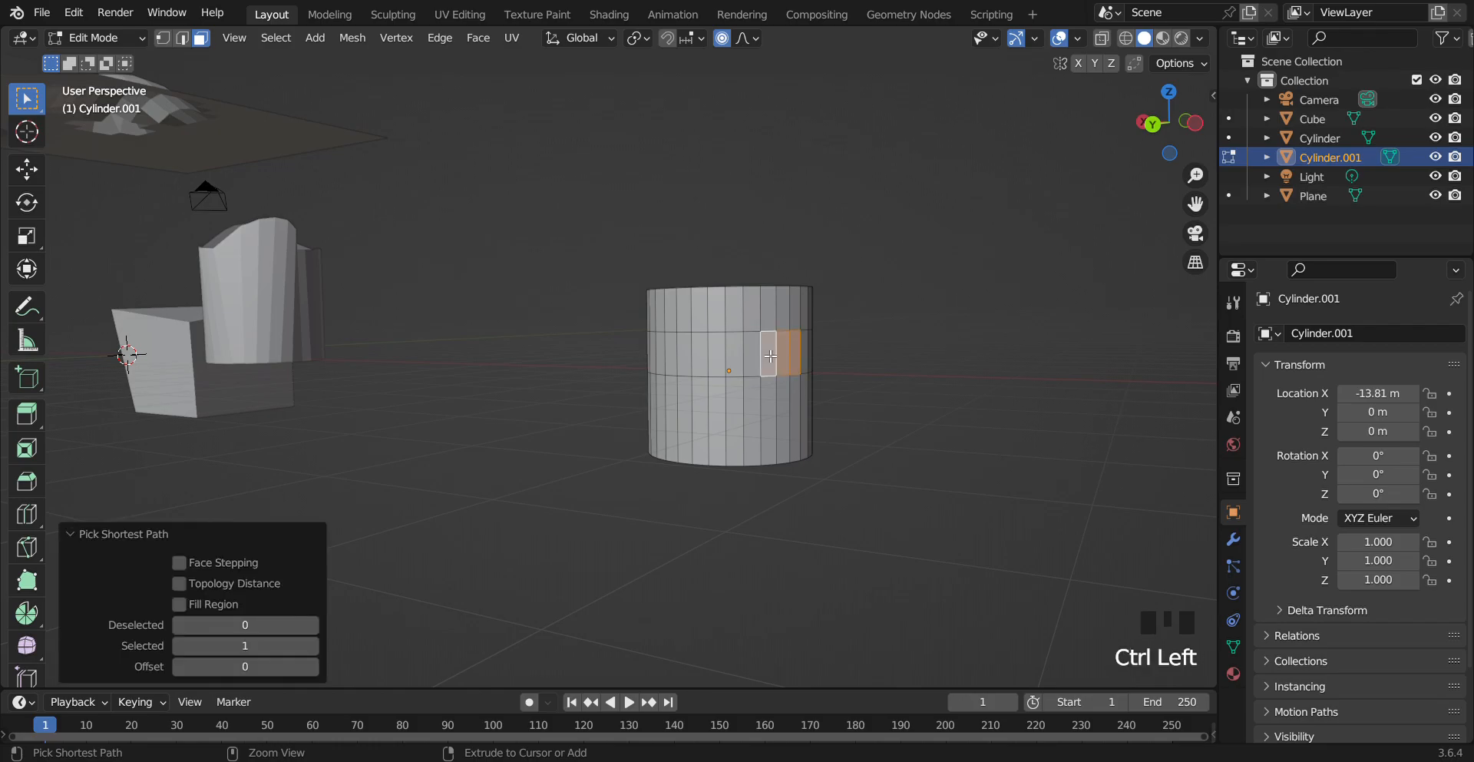
alt+click(695, 367)
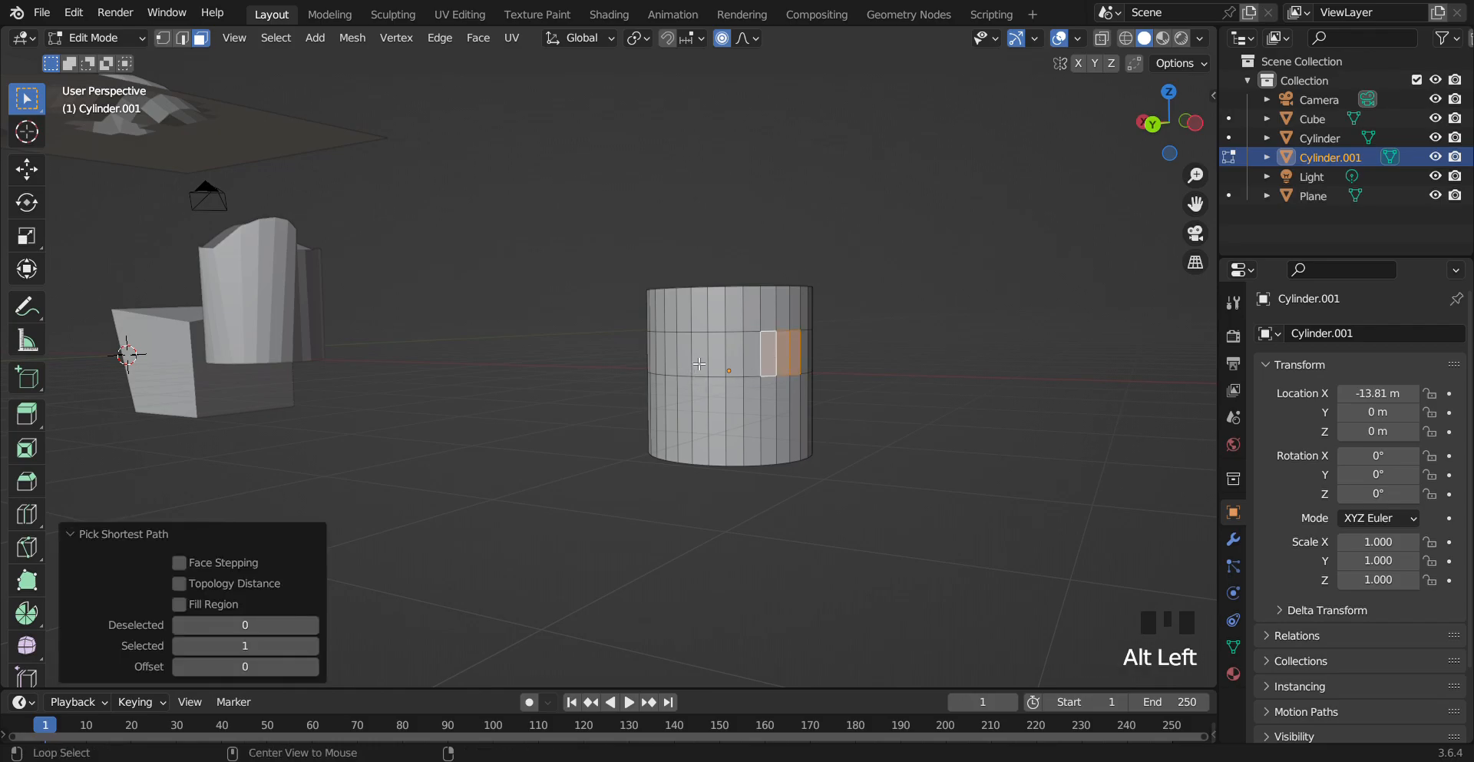
alt+click(705, 354)
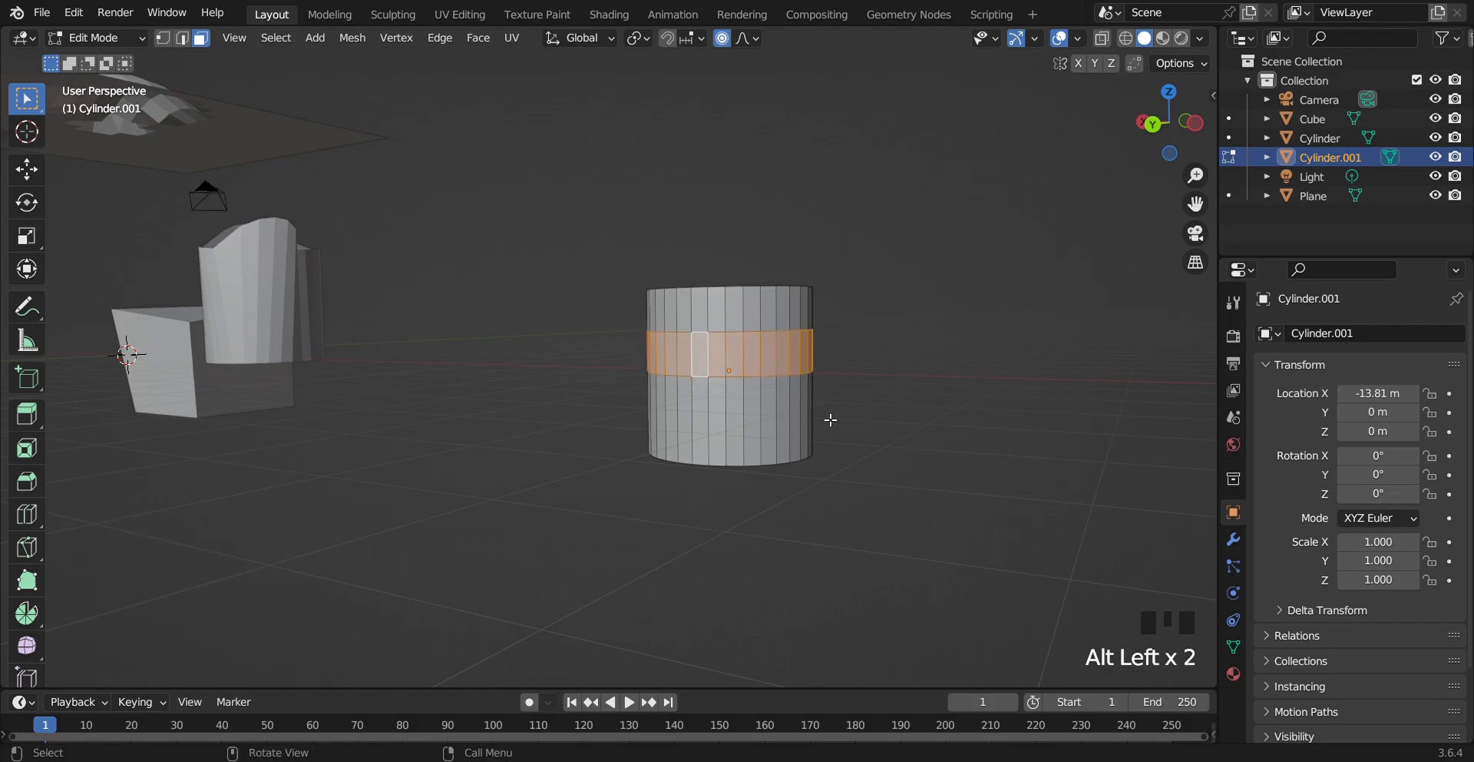
key(Delete)
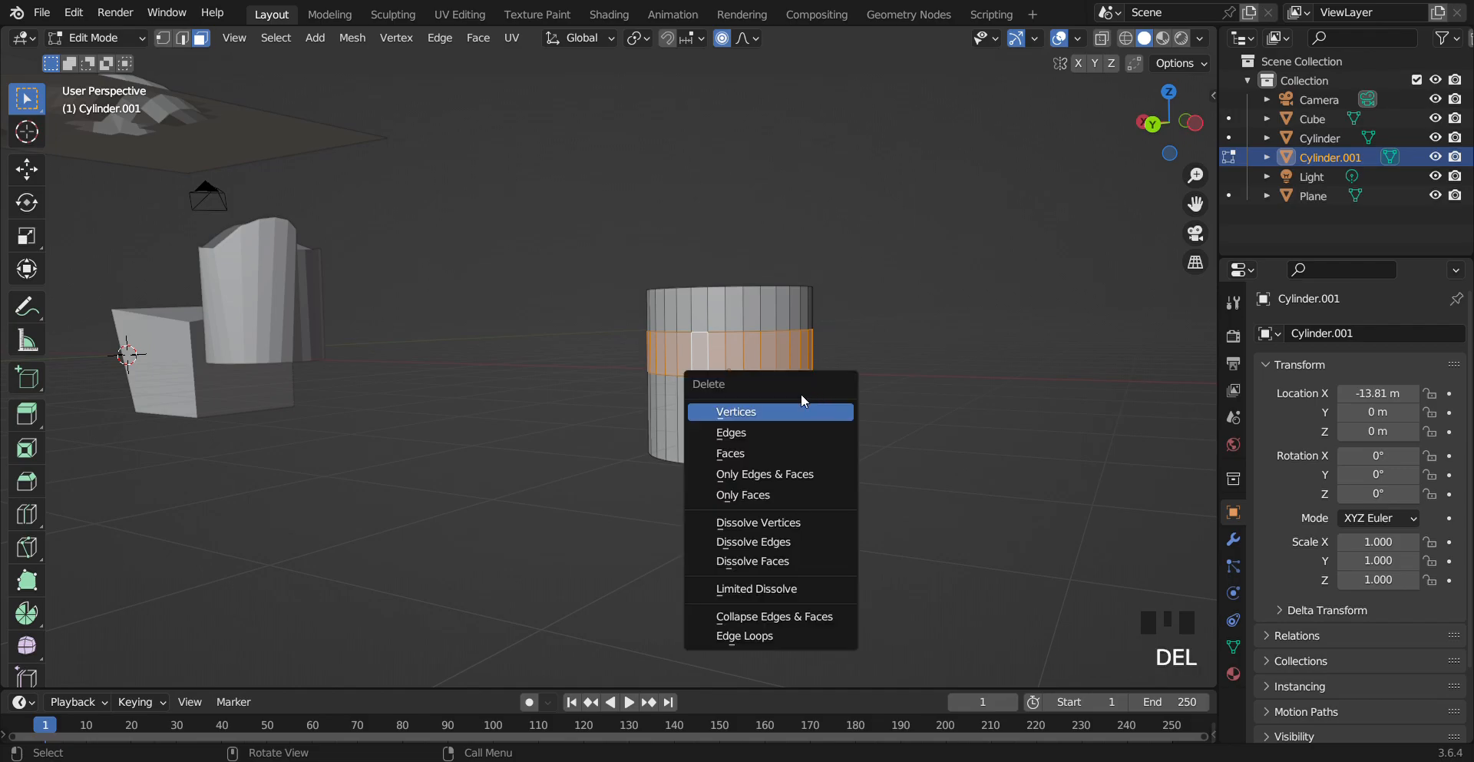
click(767, 453)
Select the bottom edge loop of the cylinder's detached upper part in edge mode
drag(1178, 156, 1017, 322)
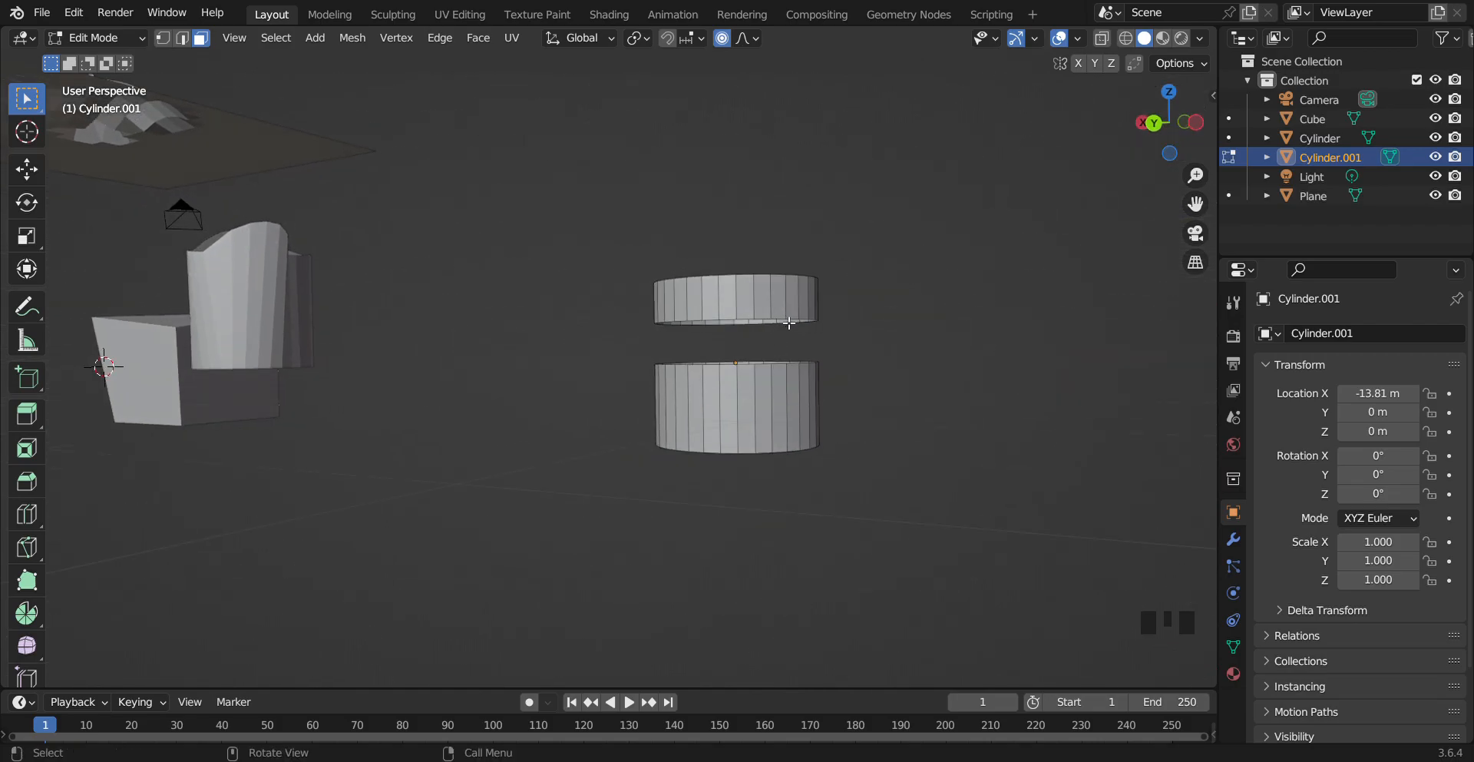
click(186, 39)
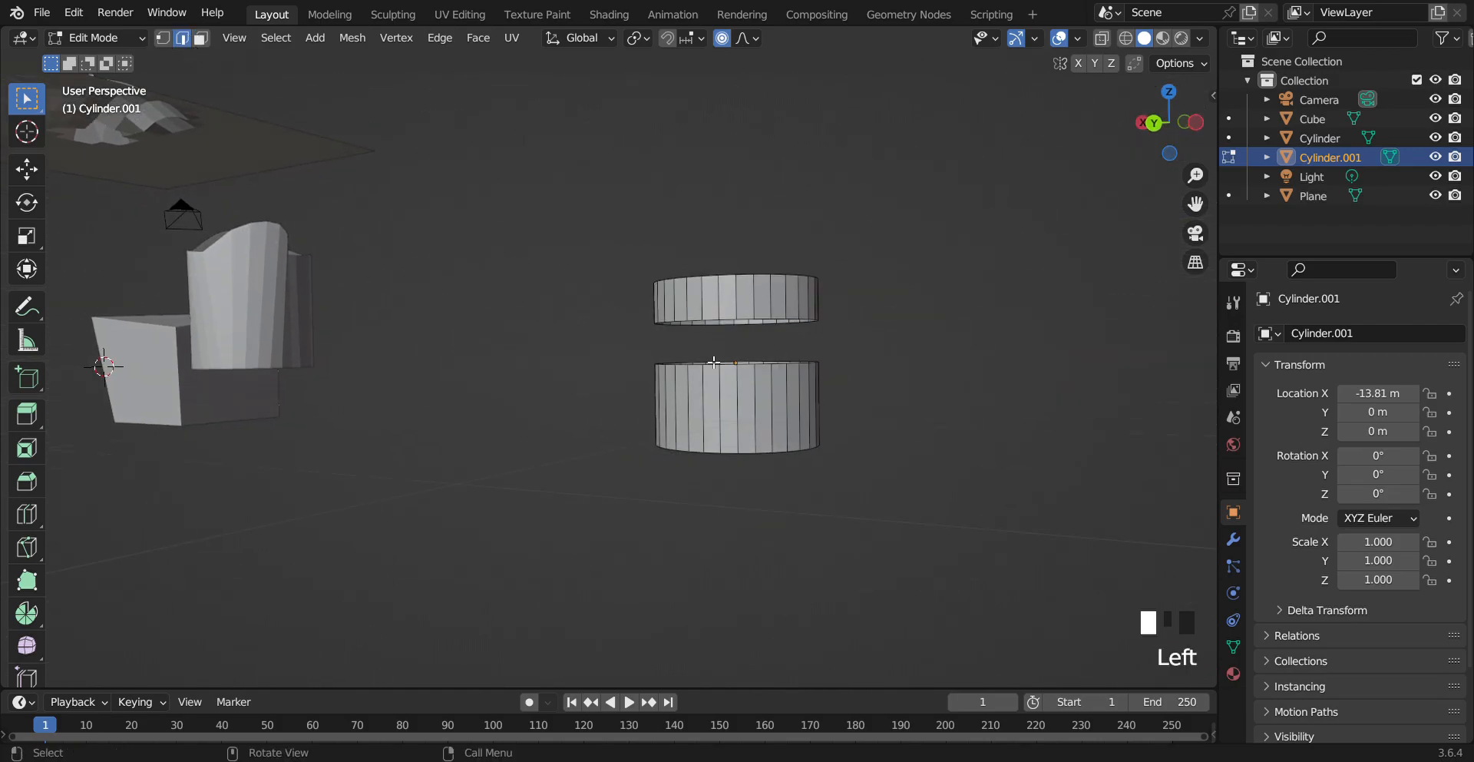
alt+click(757, 319)
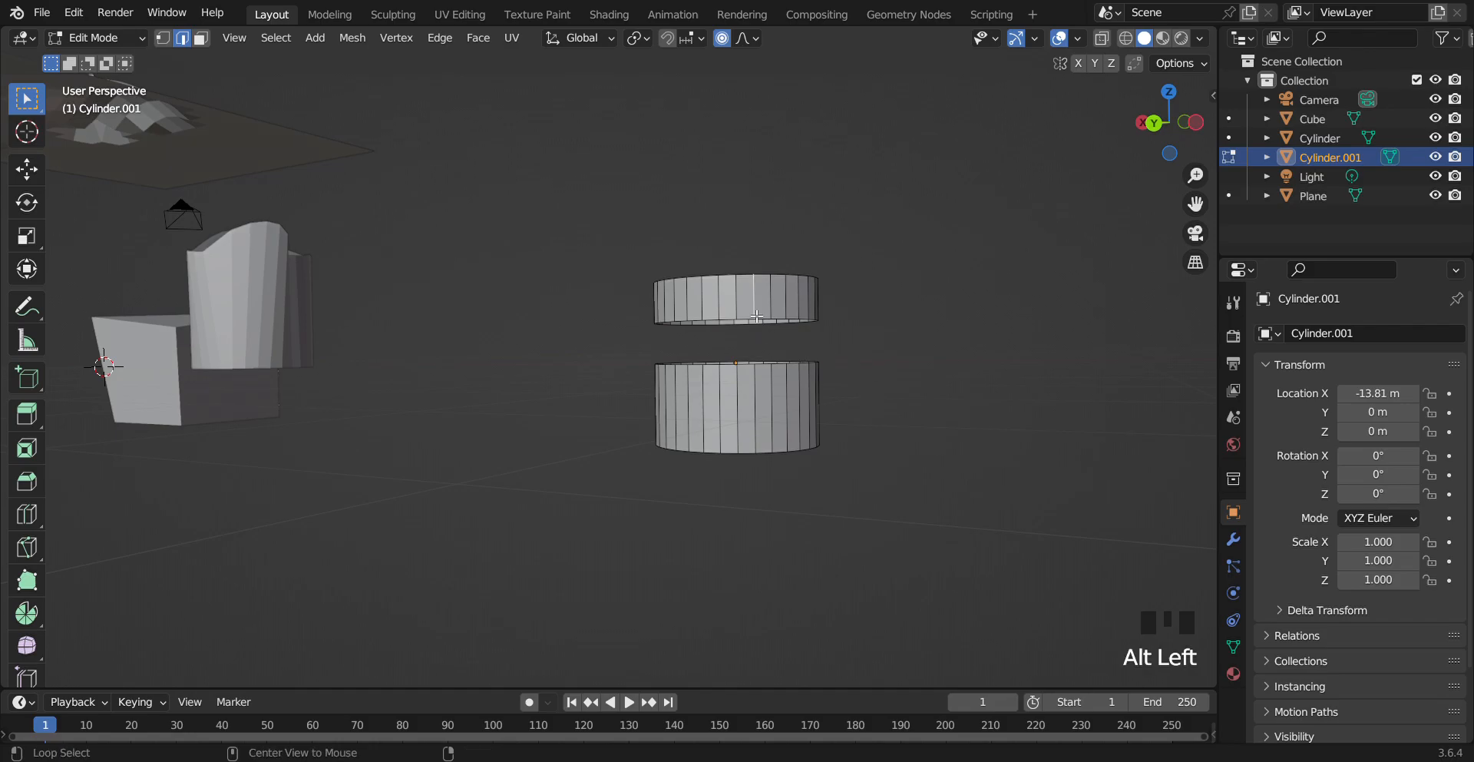
alt+click(757, 321)
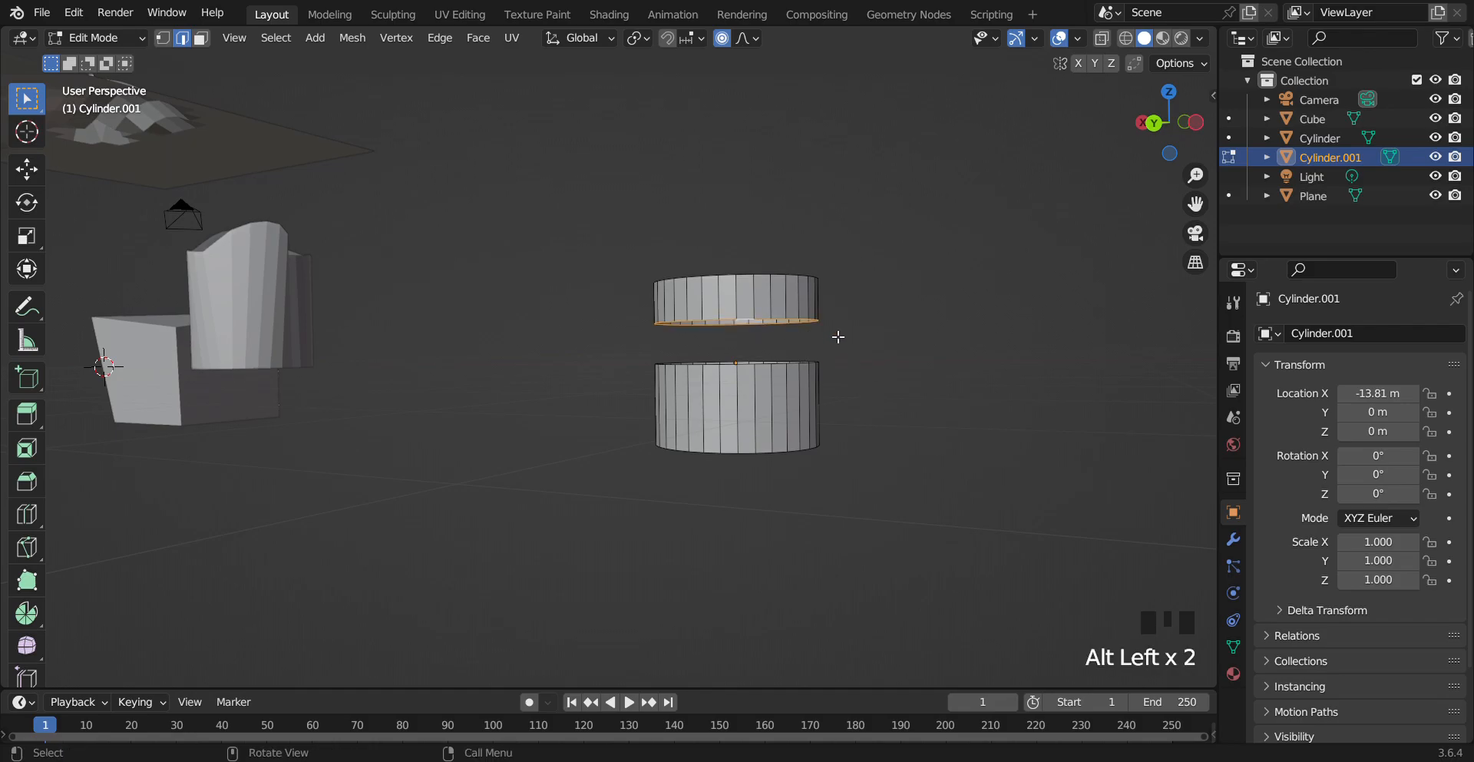
Scale the selected edge loop with proportional editing, then undo the scale
key(s)
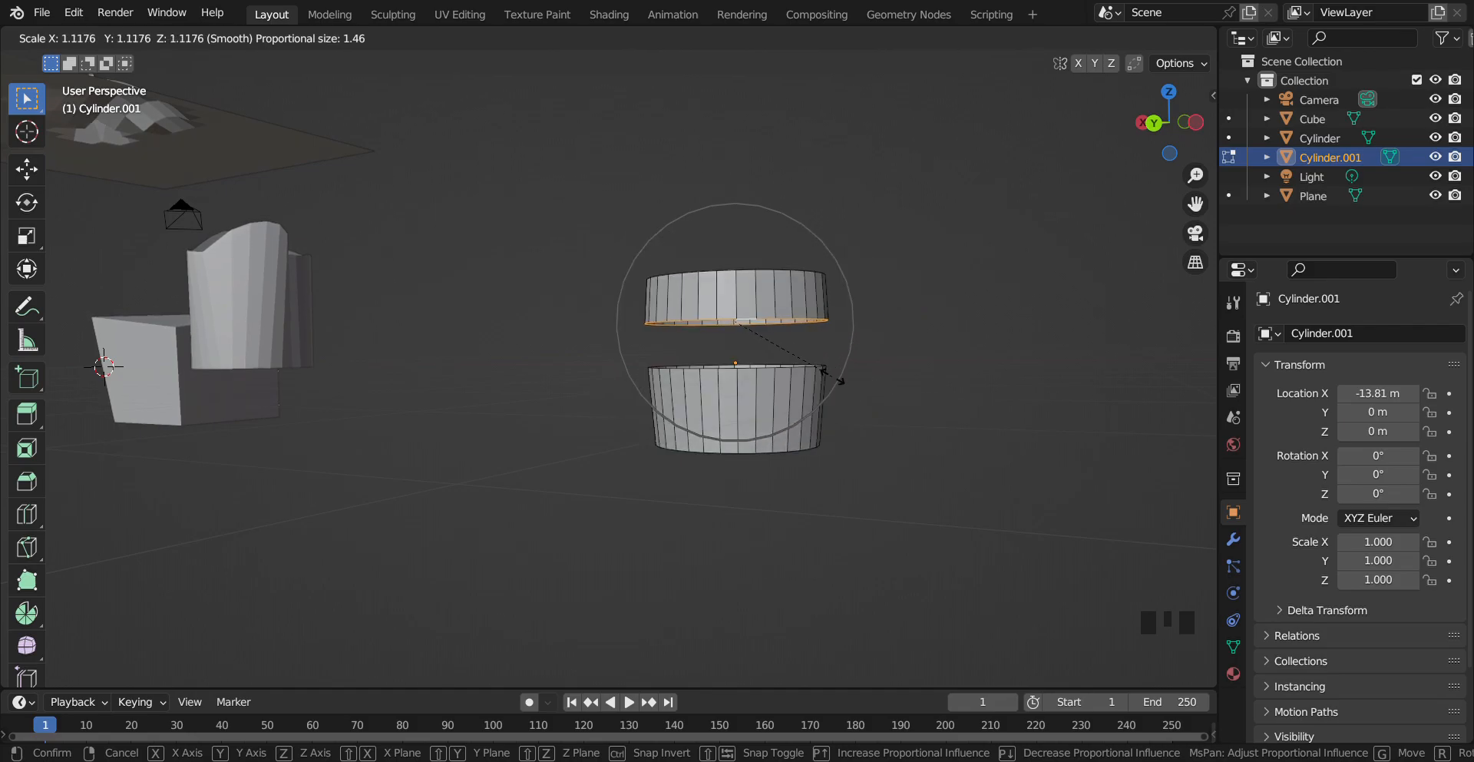
click(841, 382)
key(ctrl+z)
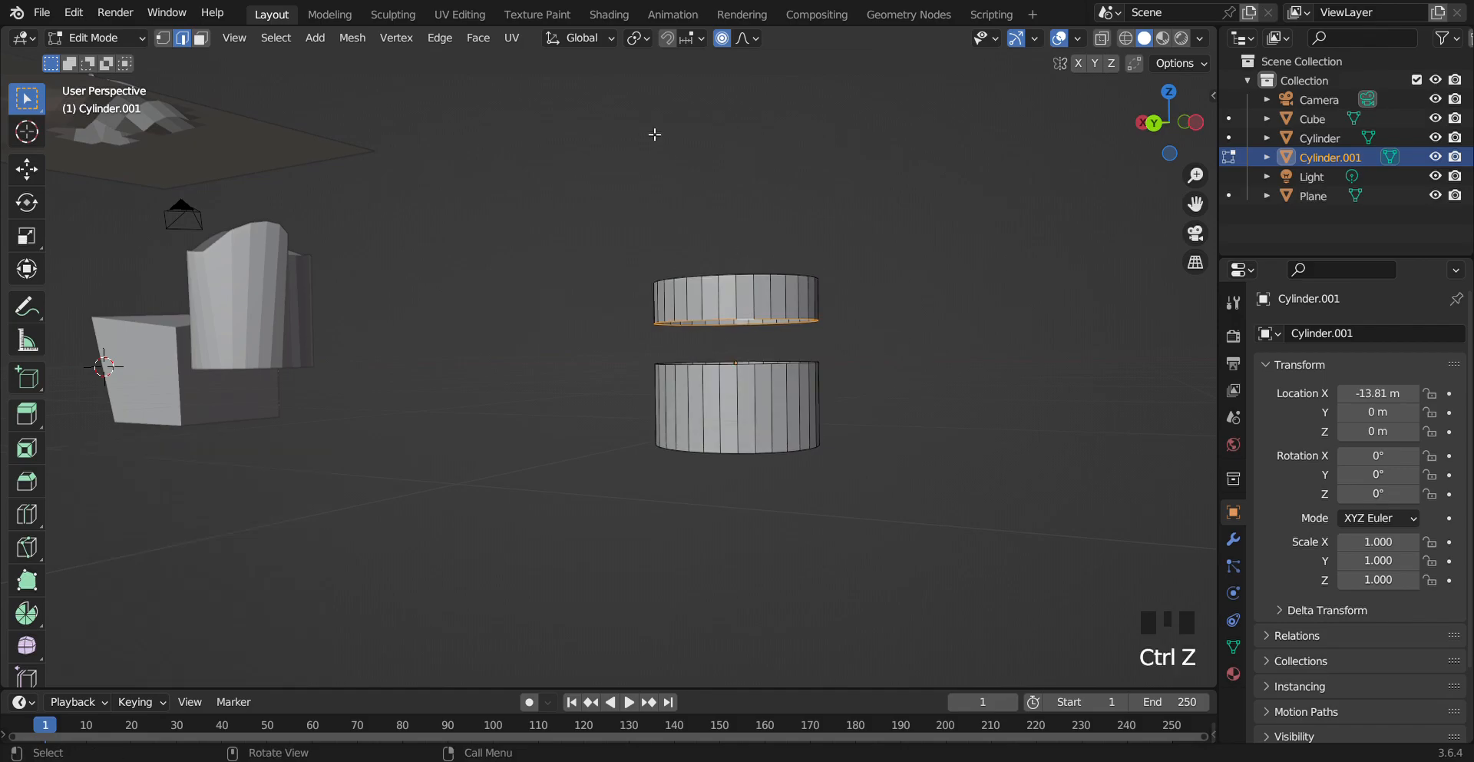
Enable Connected Only for proportional editing and scale the edge loop up by about 1.77
click(749, 39)
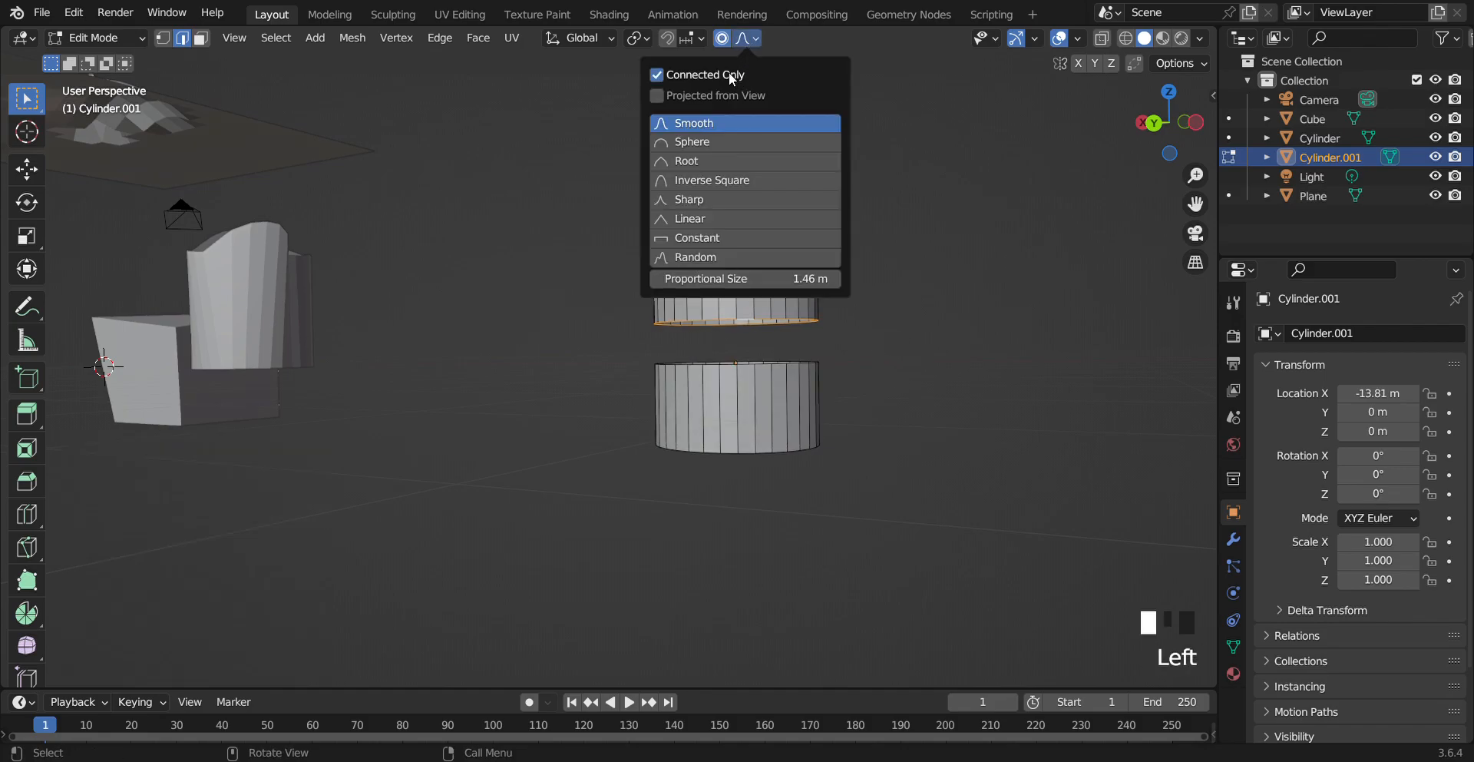
click(885, 423)
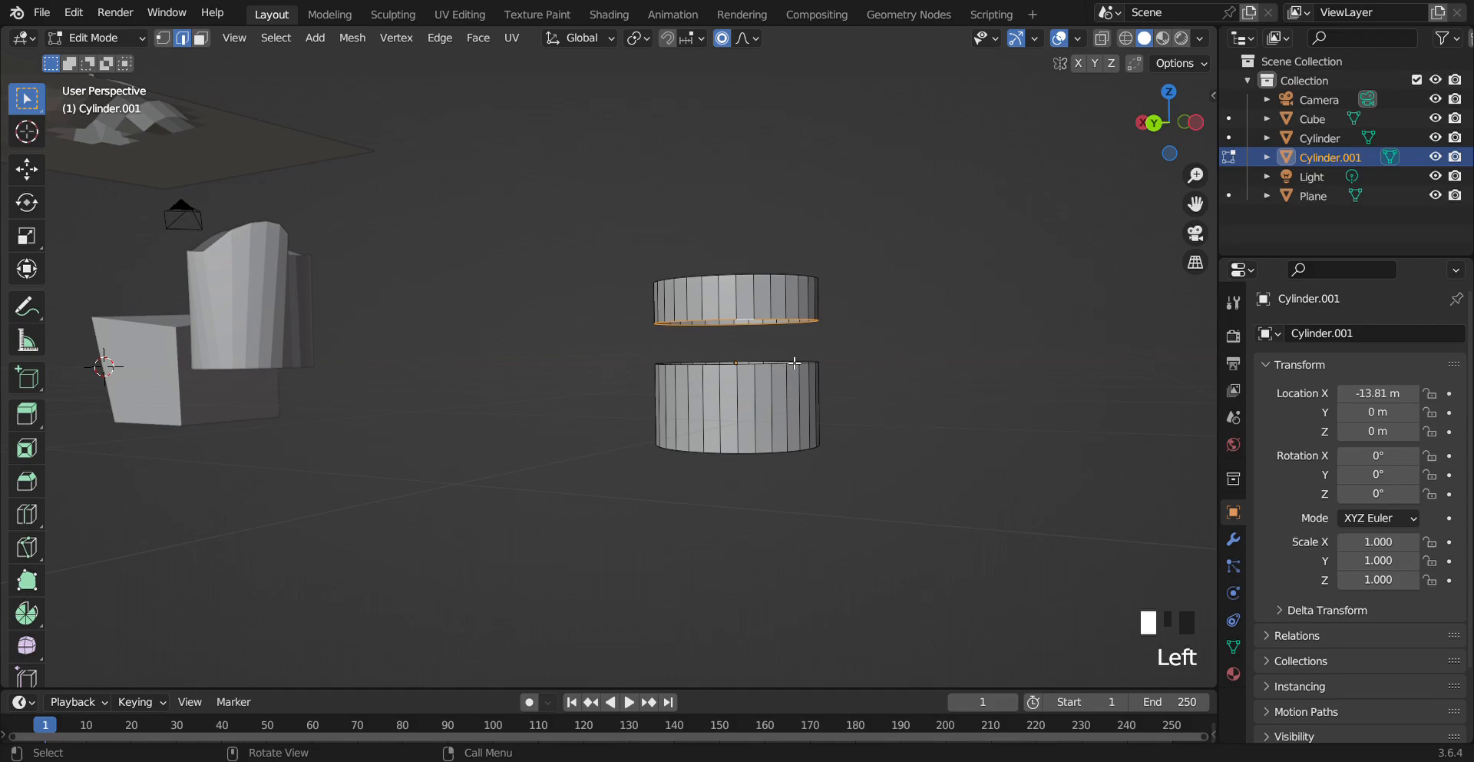
key(s)
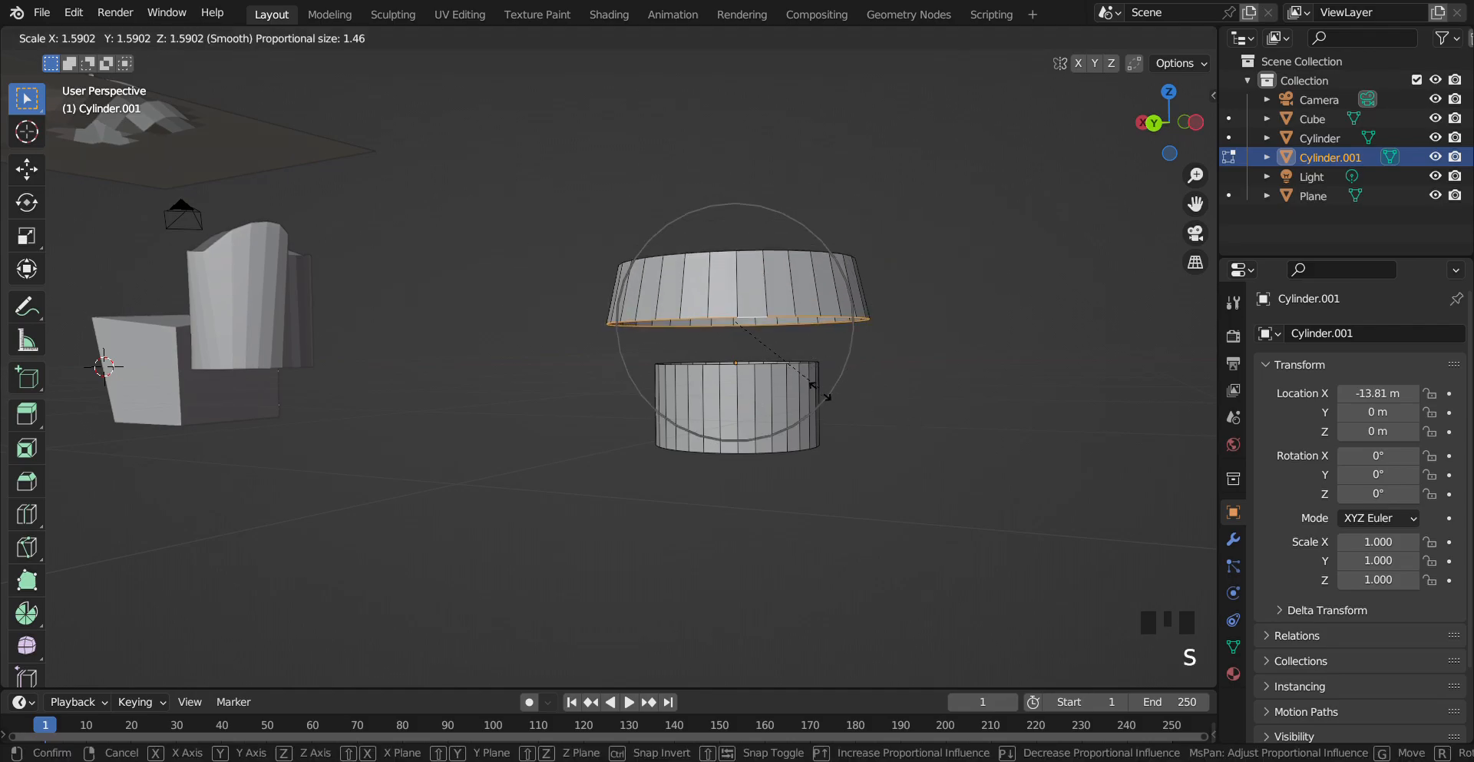
click(868, 374)
Scale the edge loop down to about 0.57 with the proportional size reduced to 0.75
drag(1168, 121, 702, 19)
click(756, 39)
click(756, 39)
key(s)
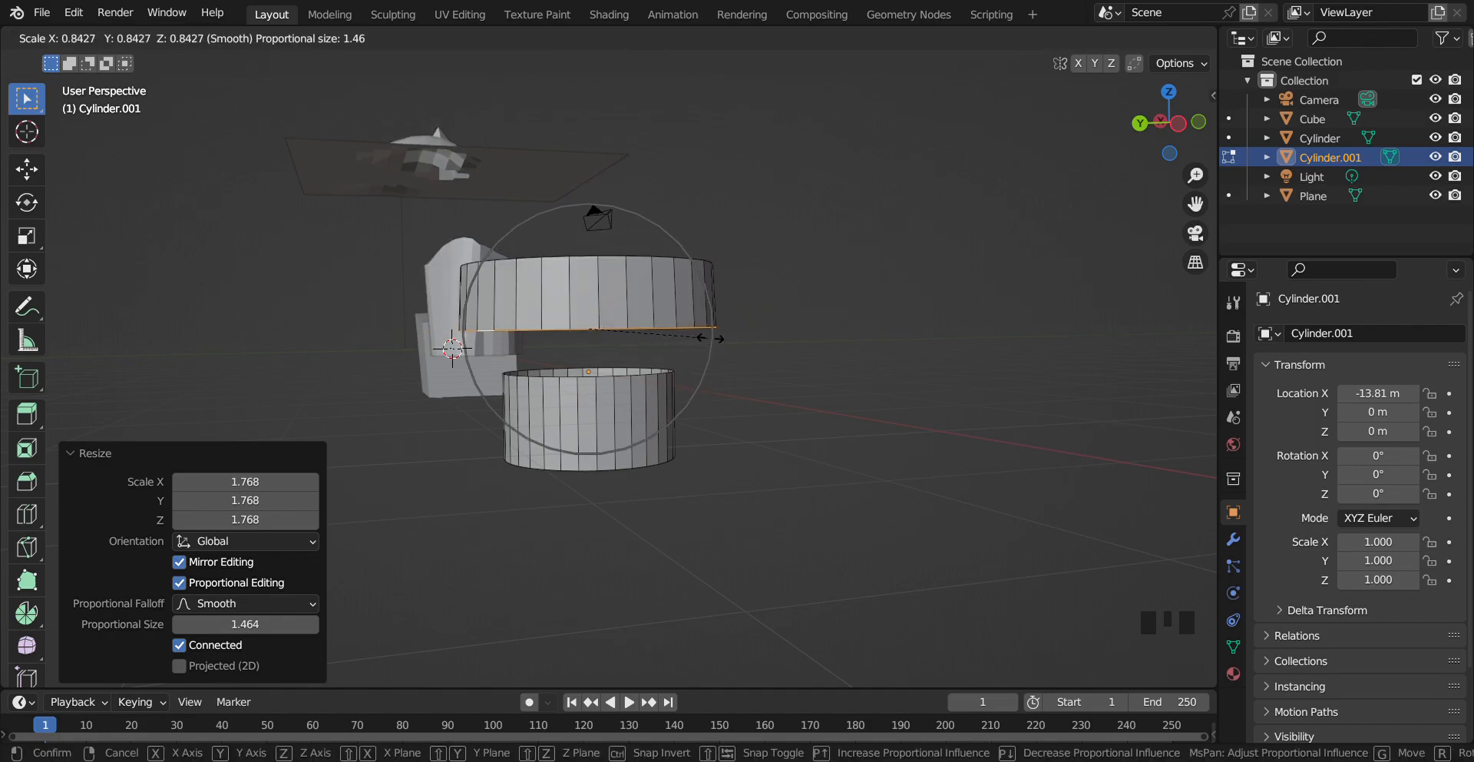
scroll(660, 315, down, 1)
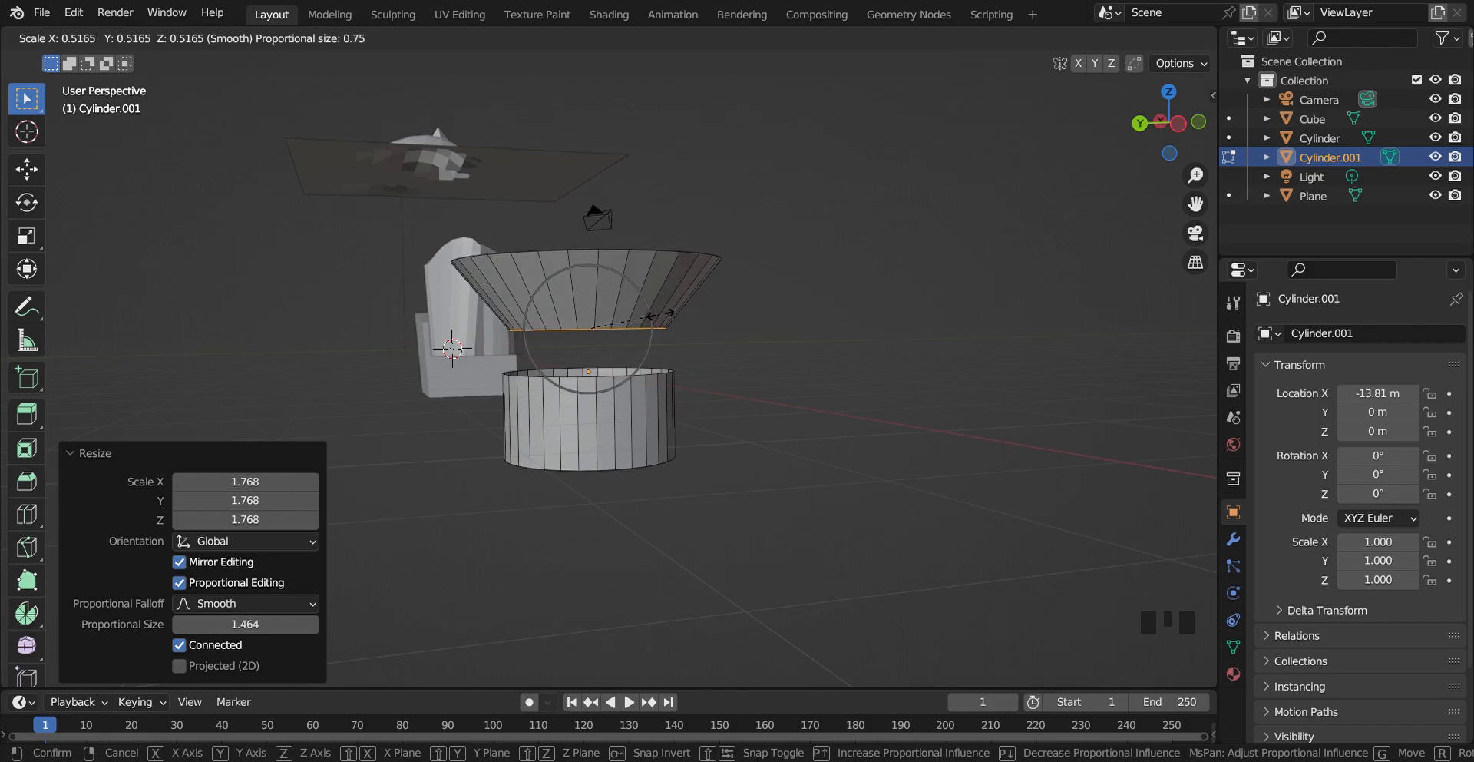
scroll(661, 315, down, 1)
scroll(660, 315, down, 5)
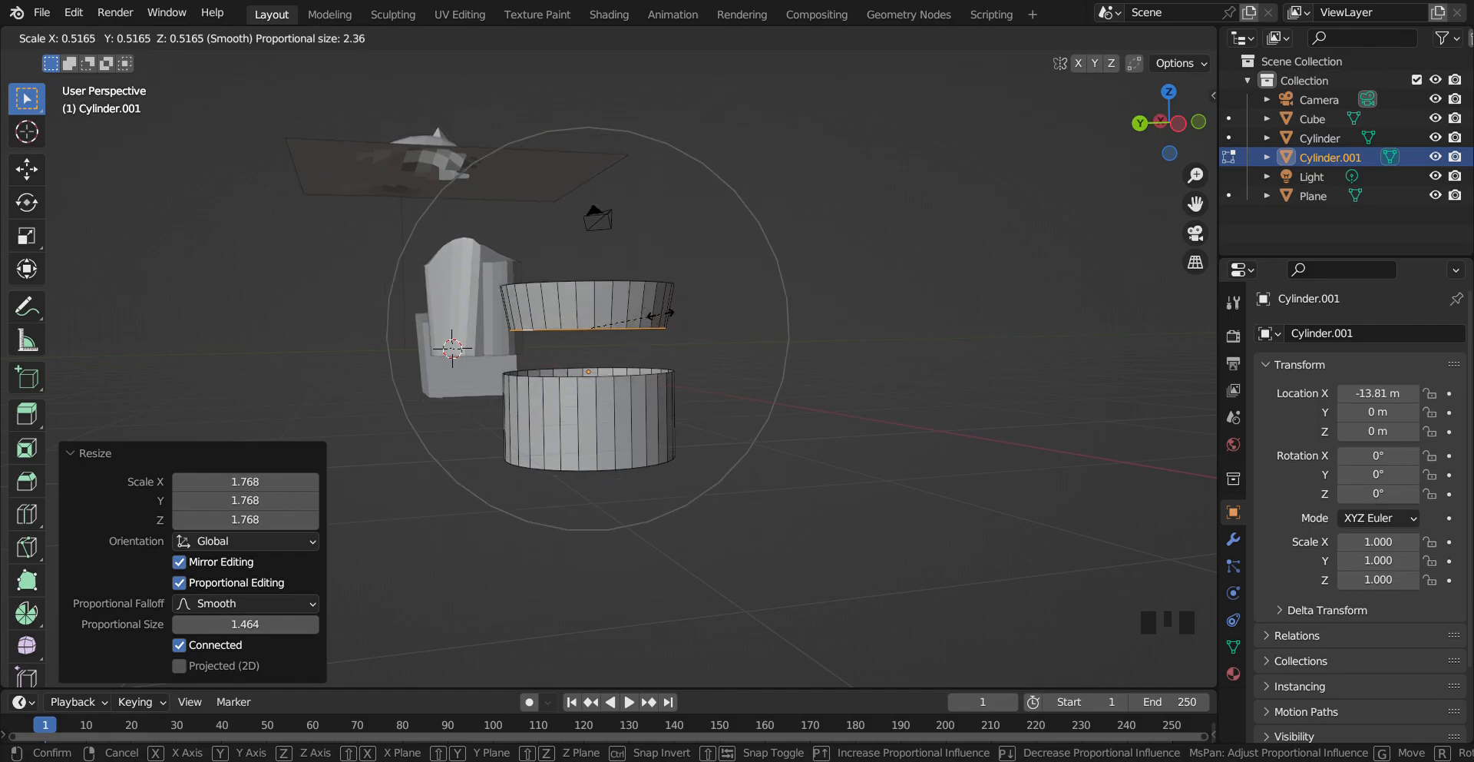
scroll(663, 310, up, 8)
scroll(665, 310, up, 5)
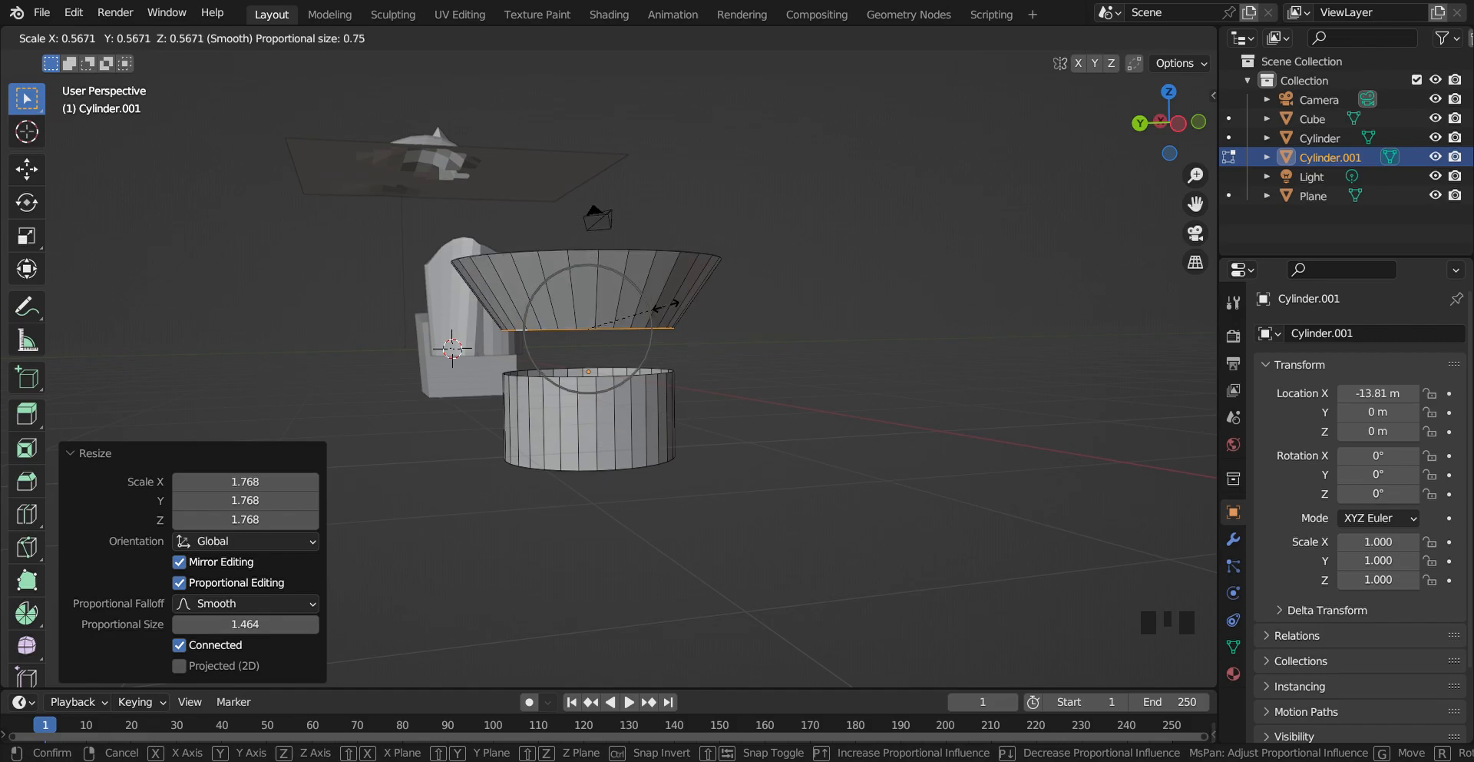
click(681, 309)
Confirm the edge loop scale and inspect the proportional editing options
click(760, 315)
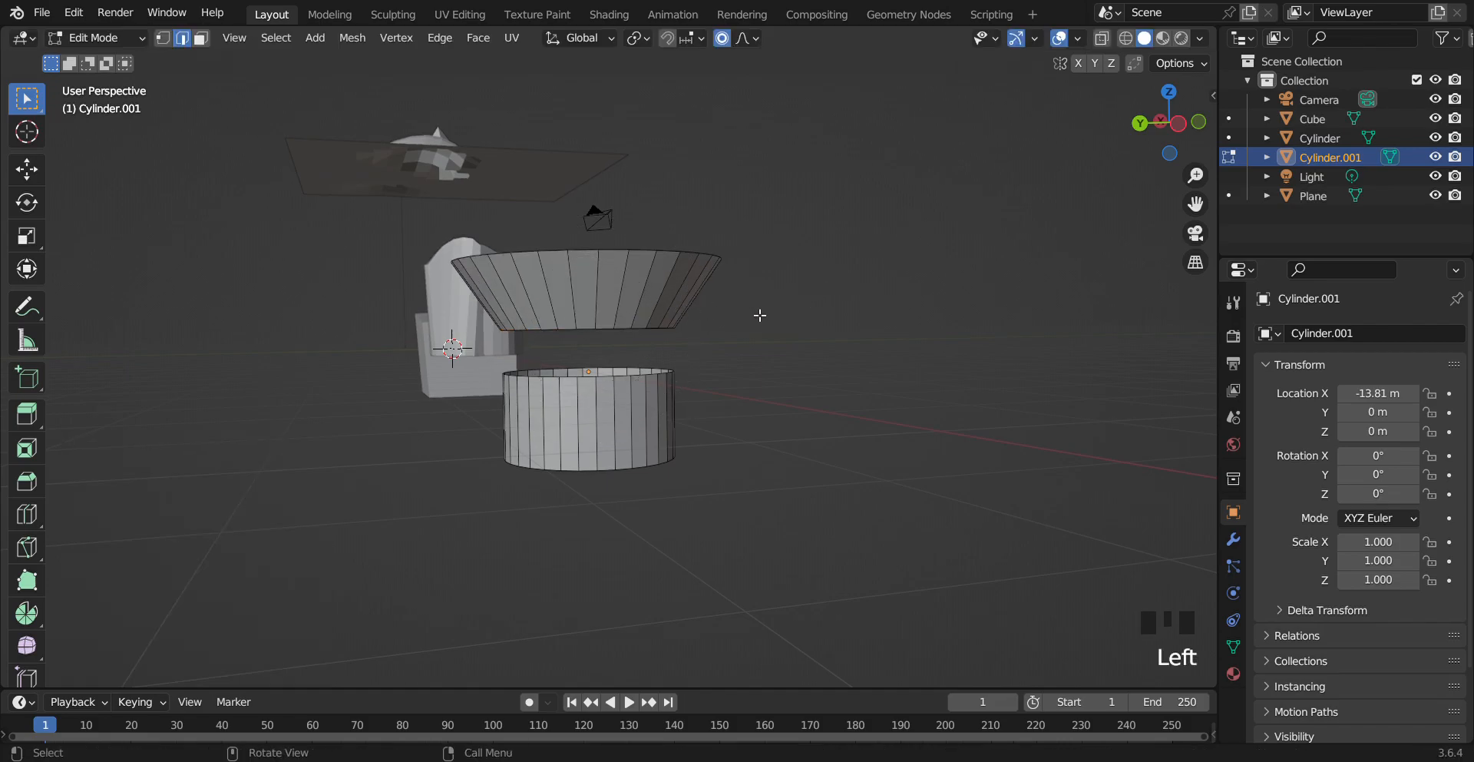
drag(1159, 122, 879, 105)
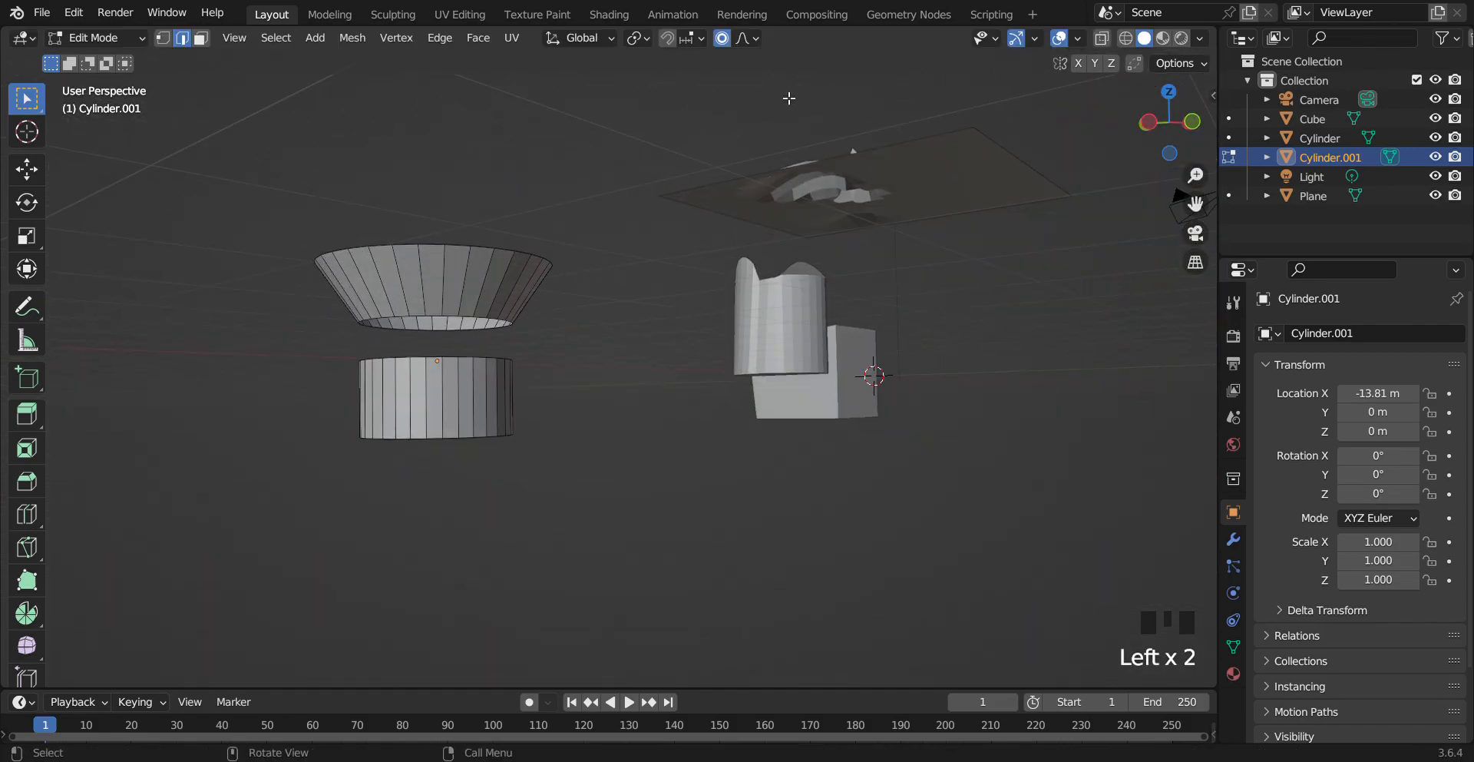
click(743, 38)
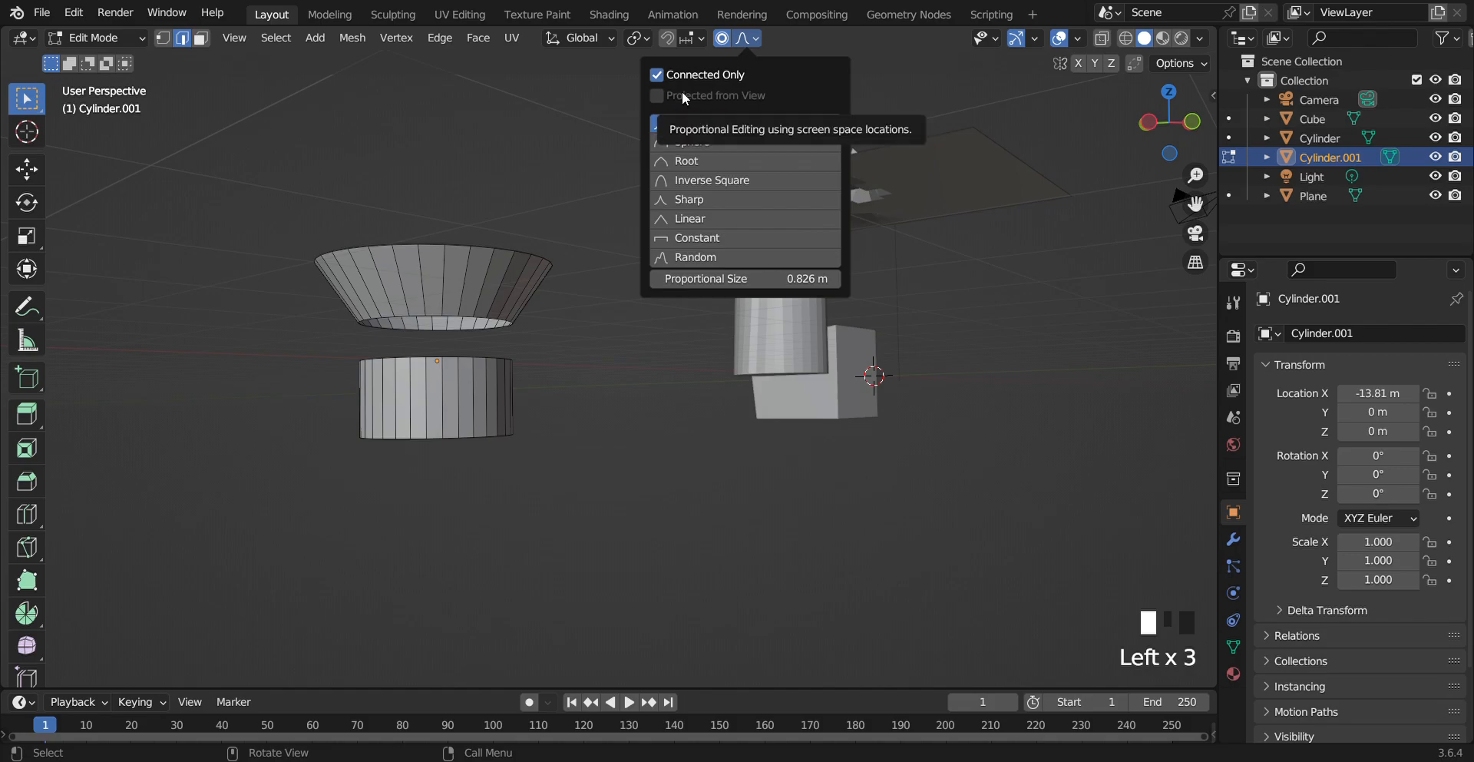
click(546, 413)
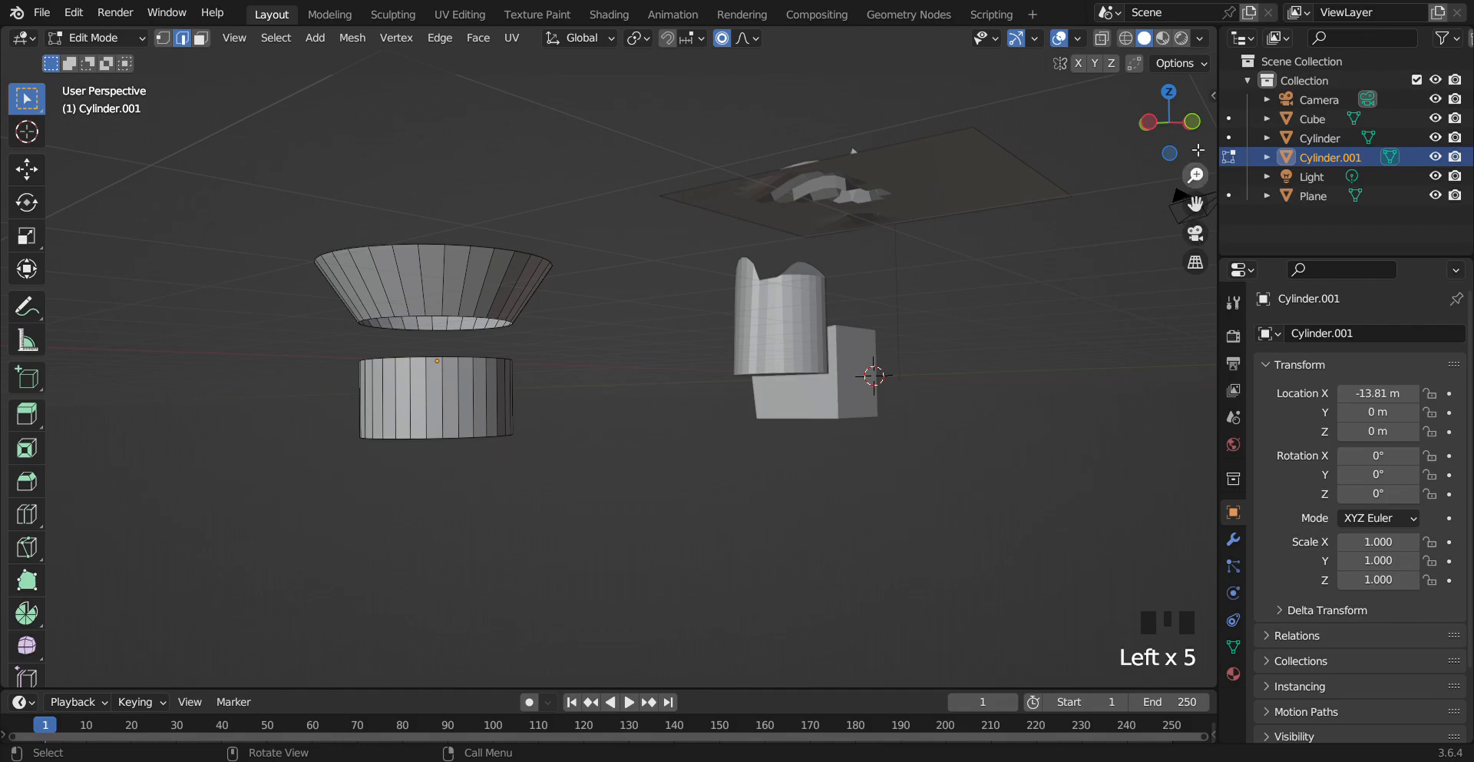
Add a plane to the mesh and move it about -5.8 m along the Y axis
drag(1181, 99, 842, 320)
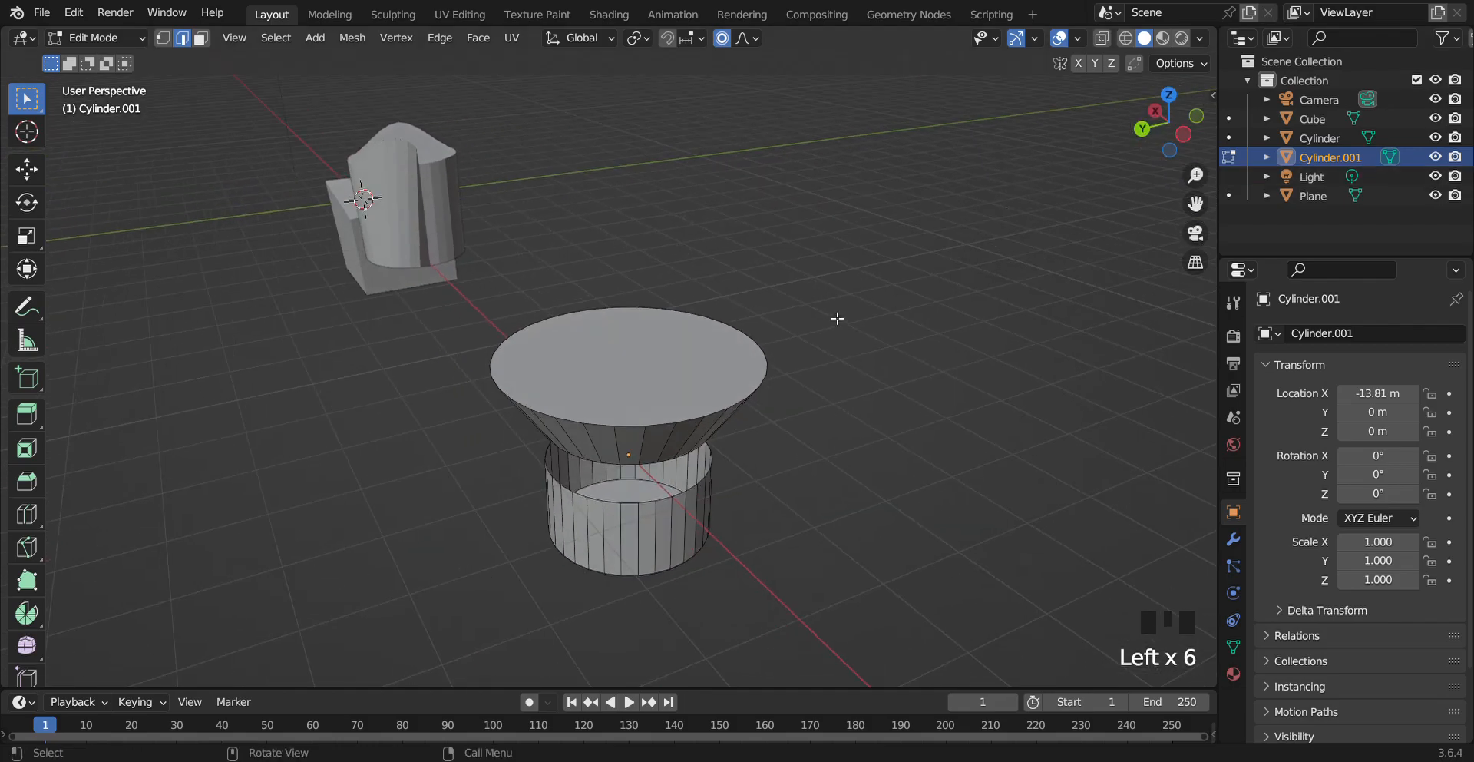
key(shift+a)
click(824, 310)
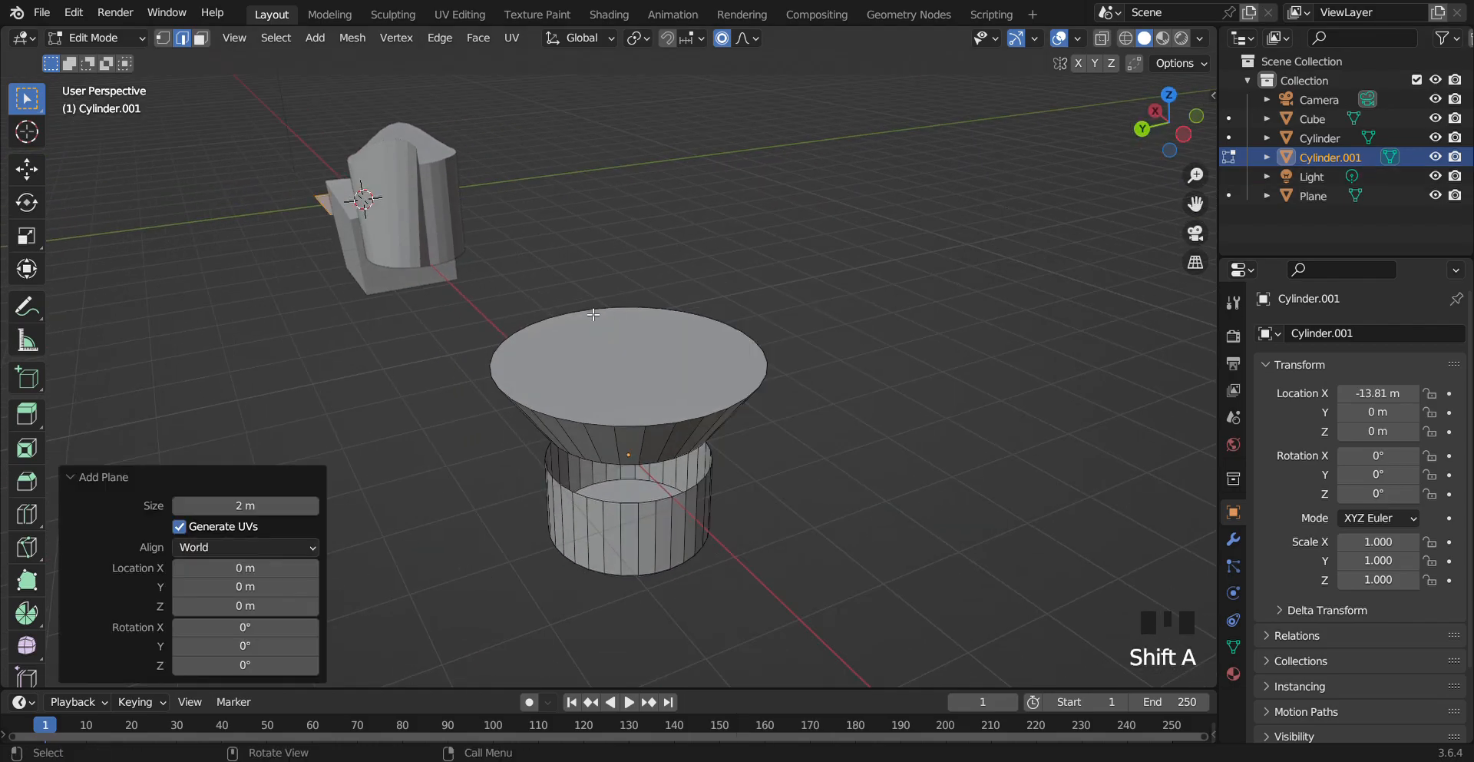
key(g)
key(y)
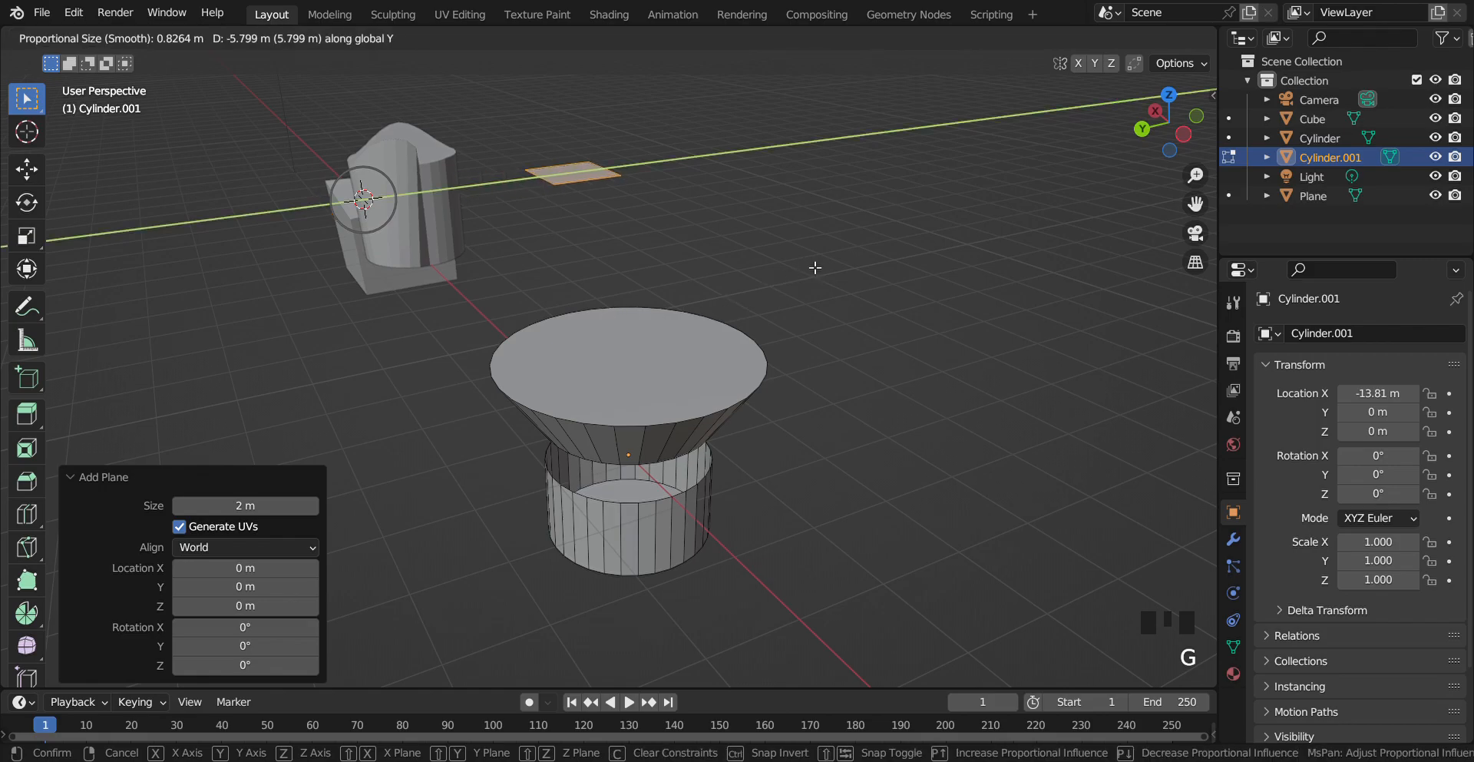
click(914, 247)
Scale the new plane up by about 2.94
drag(1196, 205, 1198, 415)
scroll(645, 461, up, 14)
drag(1204, 213, 1237, 258)
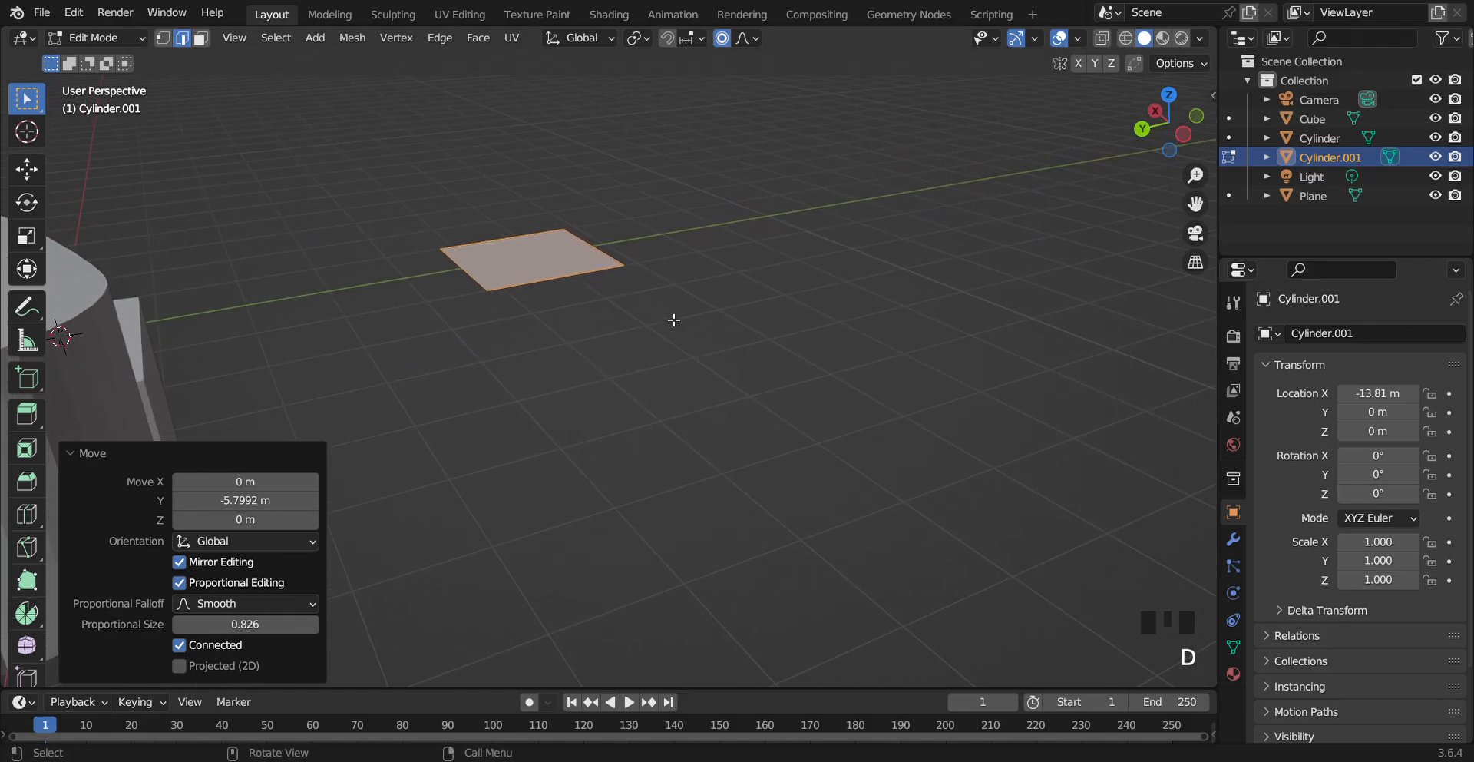
key(s)
click(951, 401)
Subdivide the plane with 20 cuts
drag(1206, 221, 1096, 140)
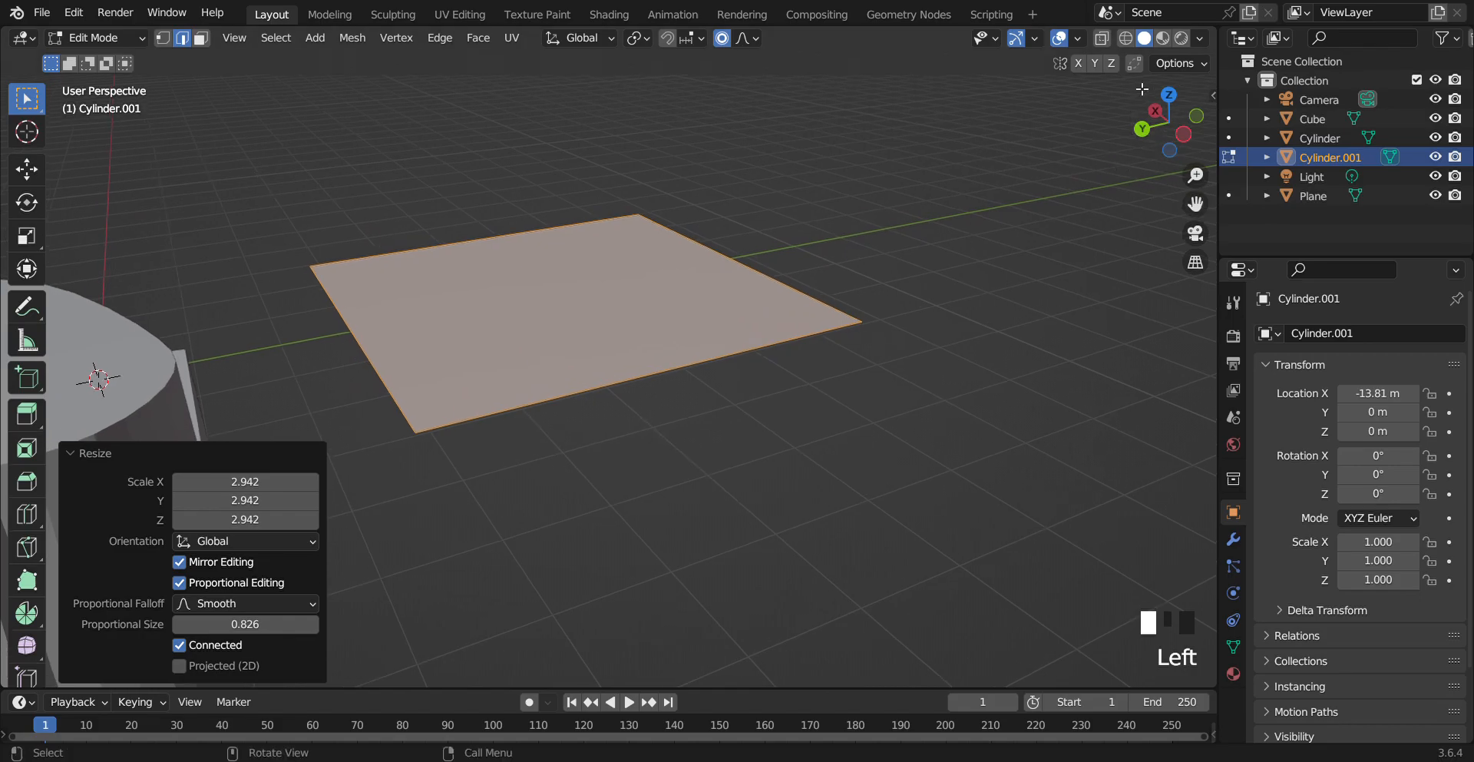
drag(1195, 205, 1204, 211)
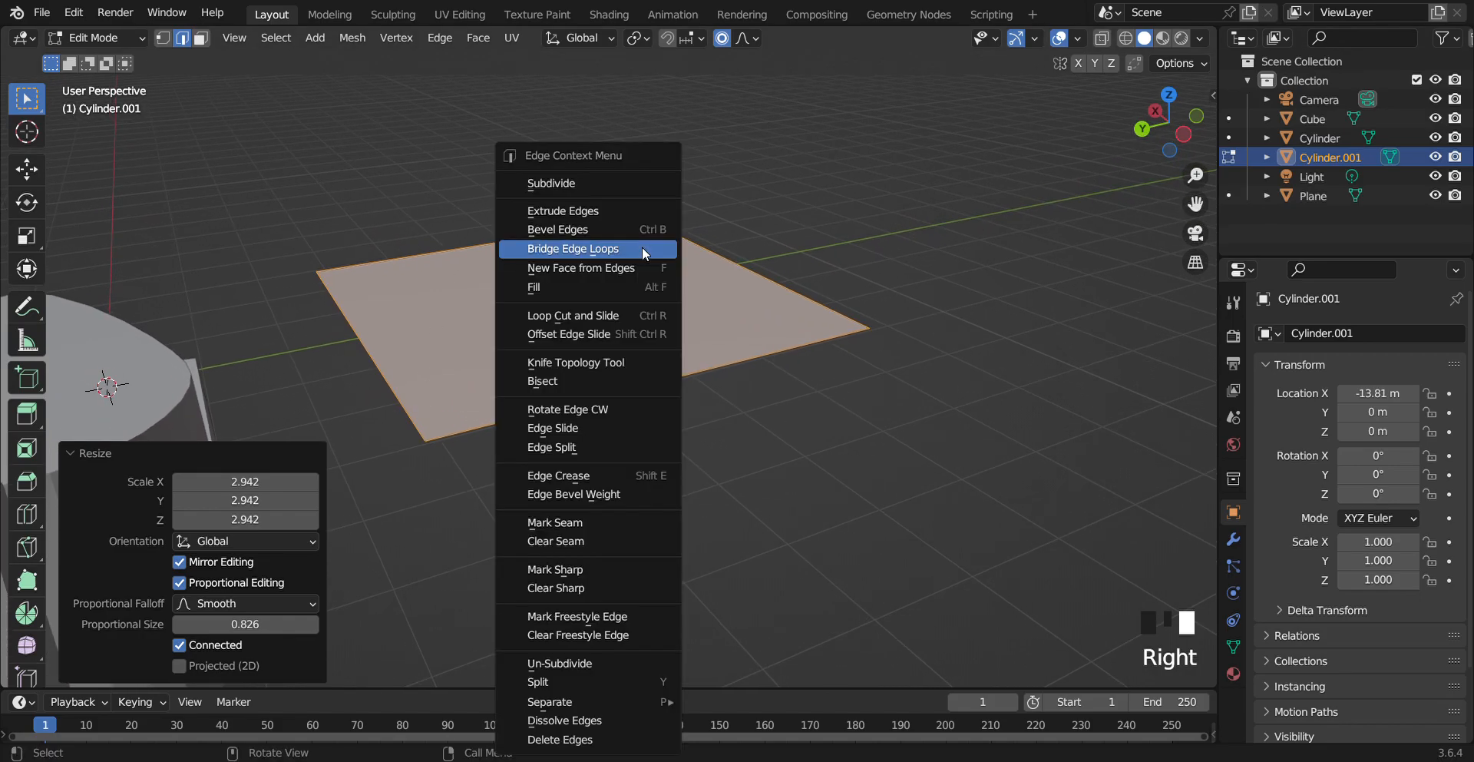
click(599, 182)
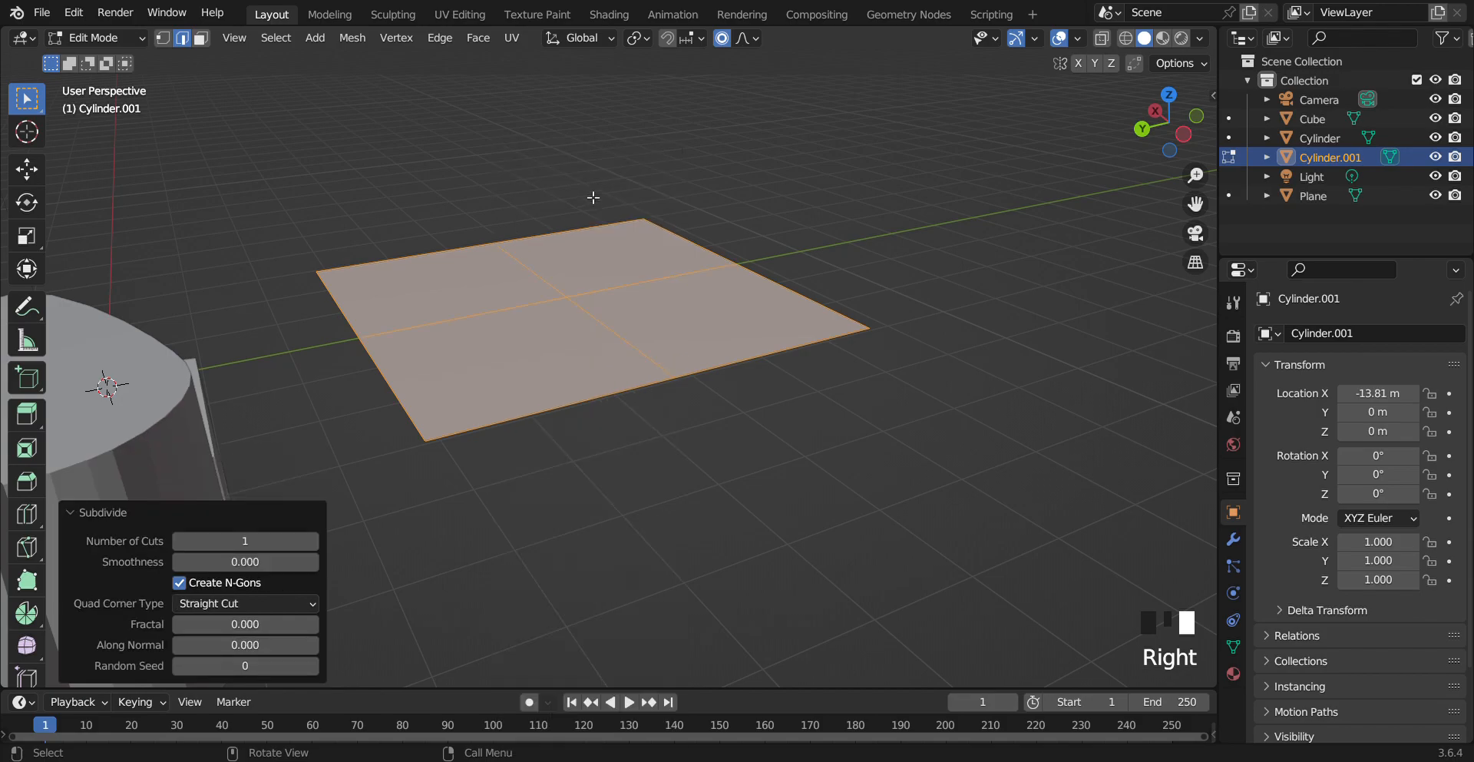
click(264, 538)
text(20)
key(Return)
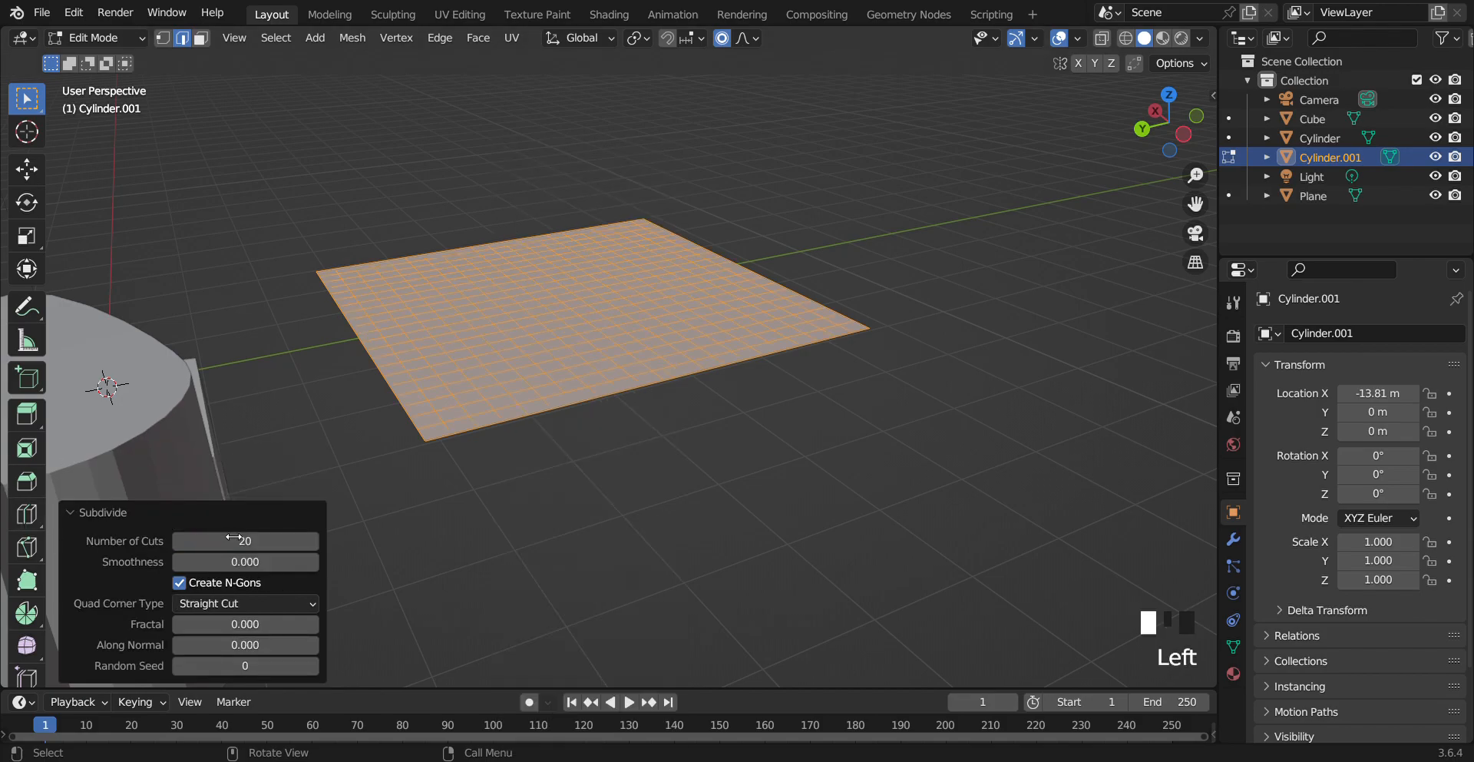
Switch to vertex select mode and select the vertex at the plane's centre
click(586, 497)
click(741, 50)
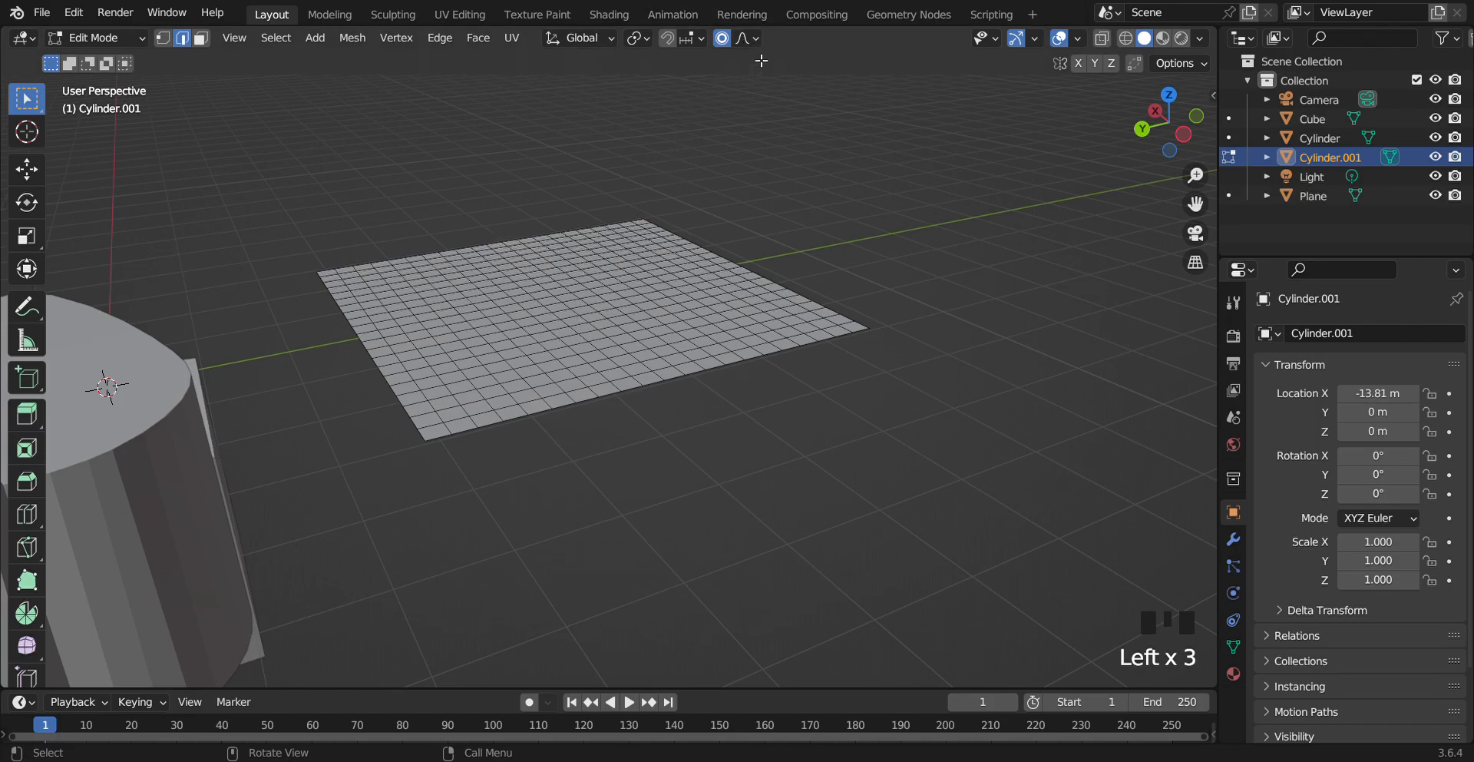
click(745, 39)
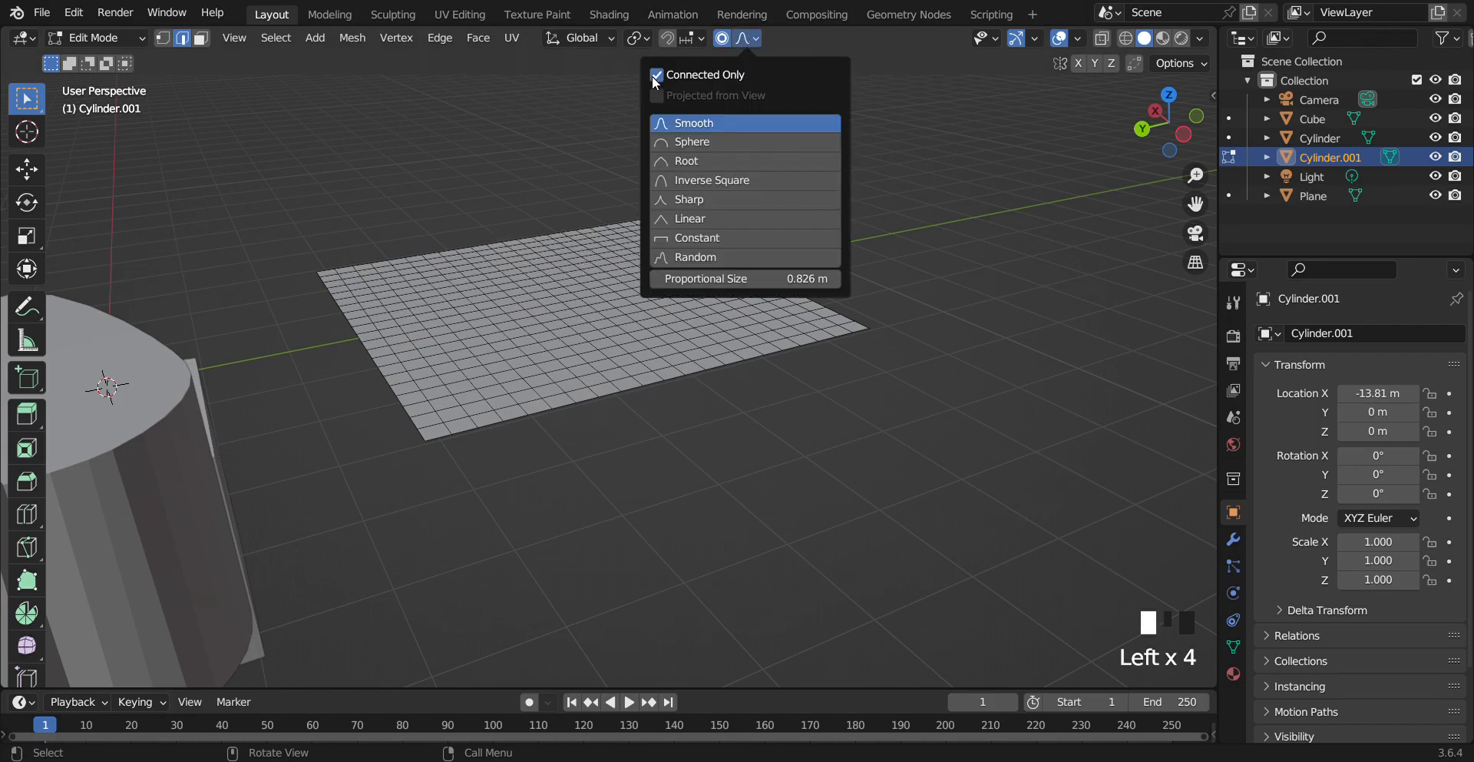
click(162, 38)
click(592, 307)
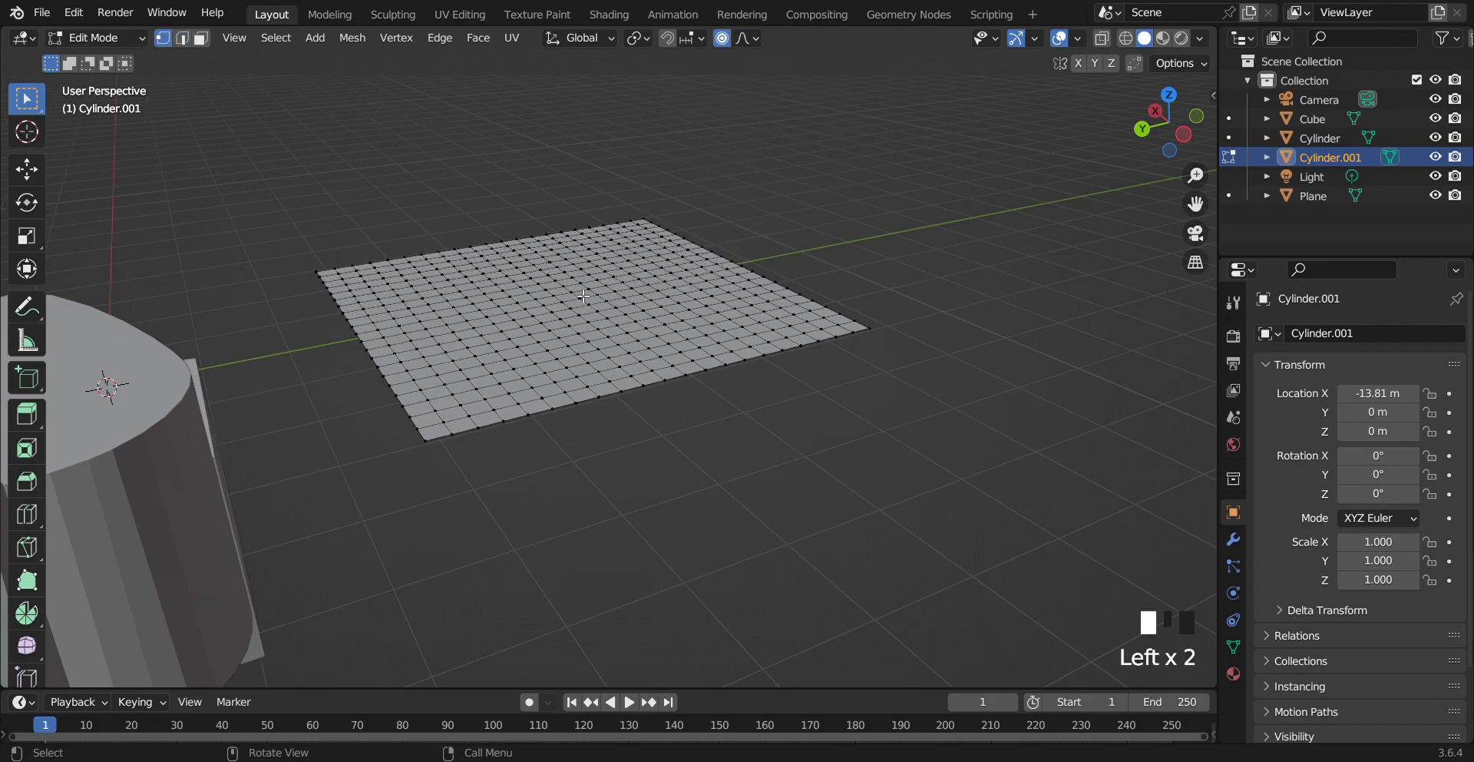
Move the centre vertex up about 0.37 m with the proportional size enlarged to about 1.6
key(g)
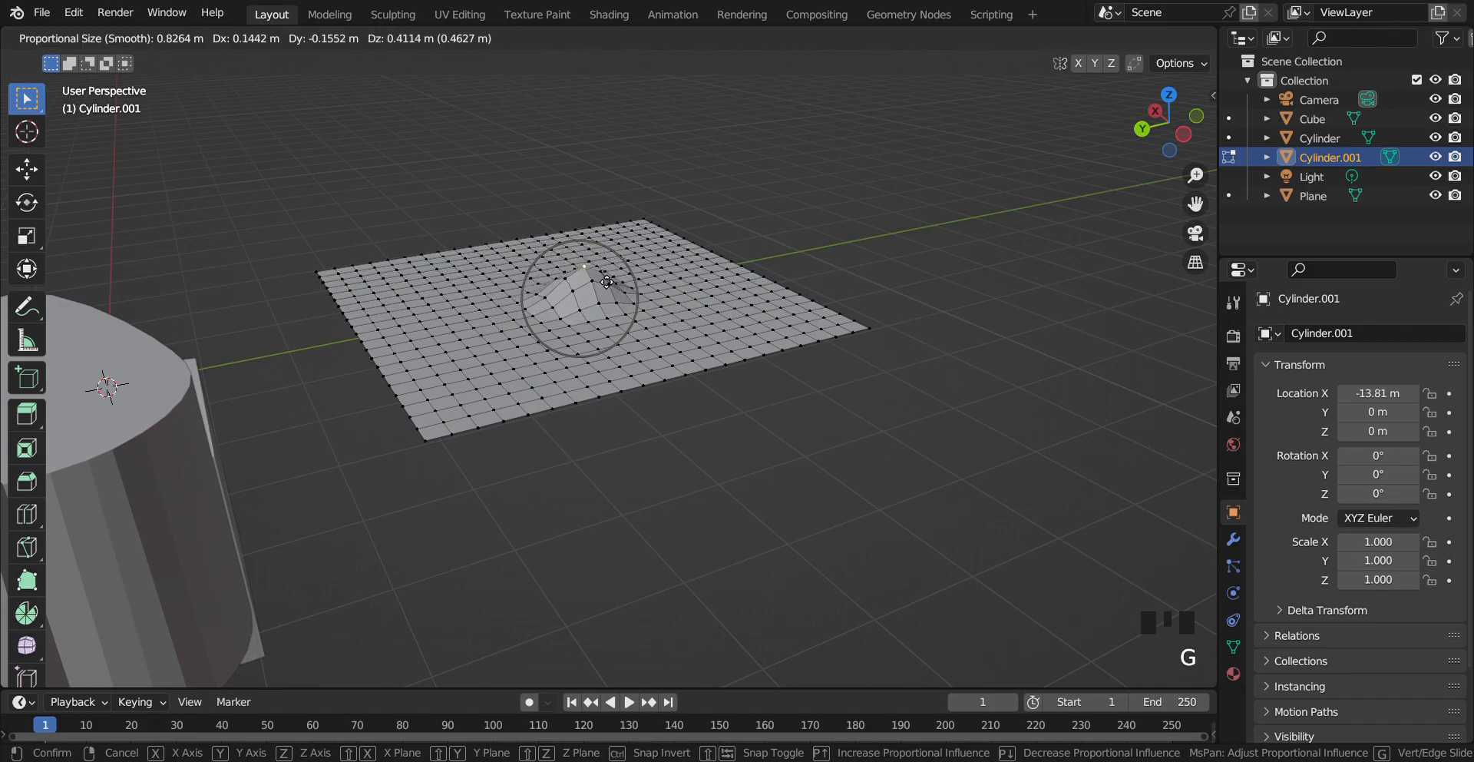
scroll(607, 286, up, 4)
scroll(599, 286, down, 18)
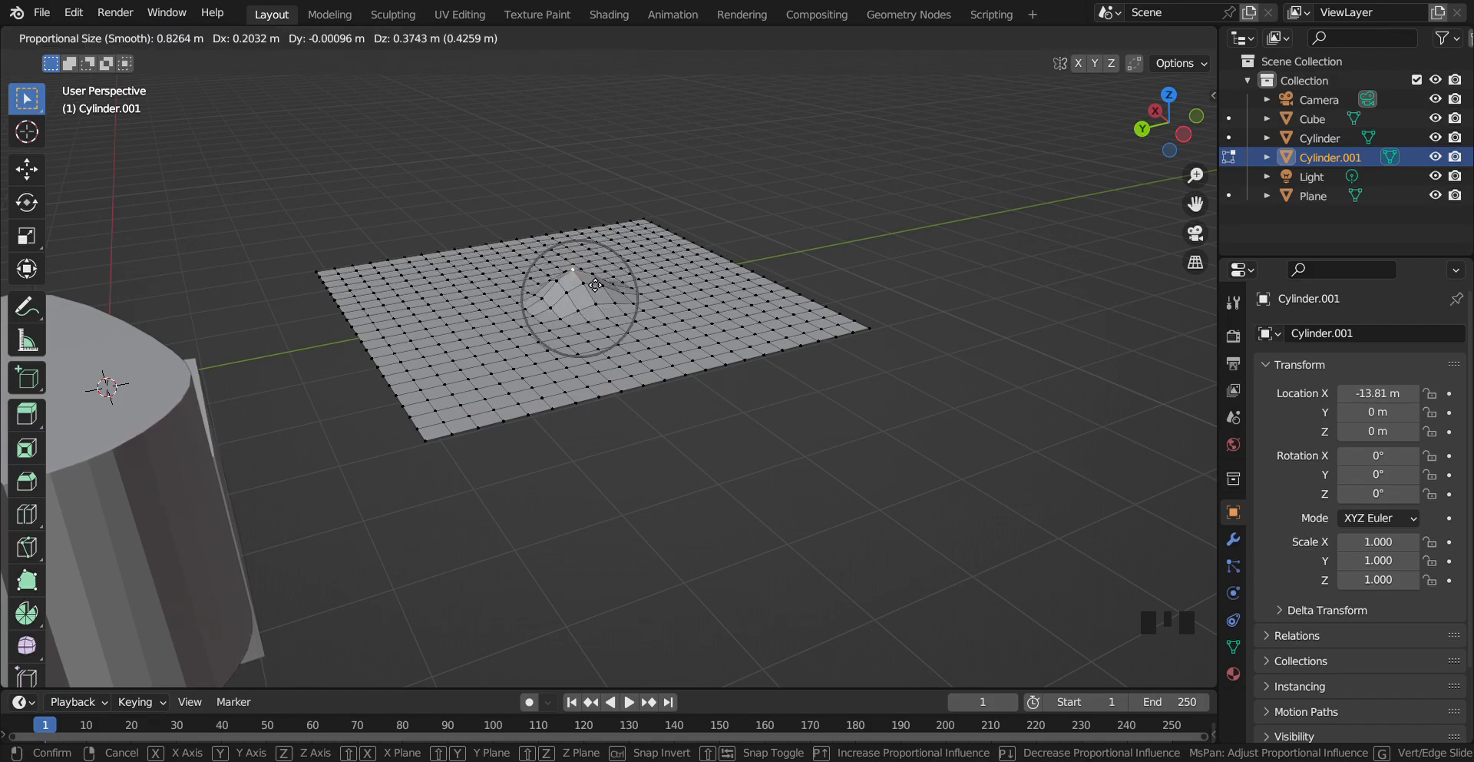
scroll(593, 286, up, 7)
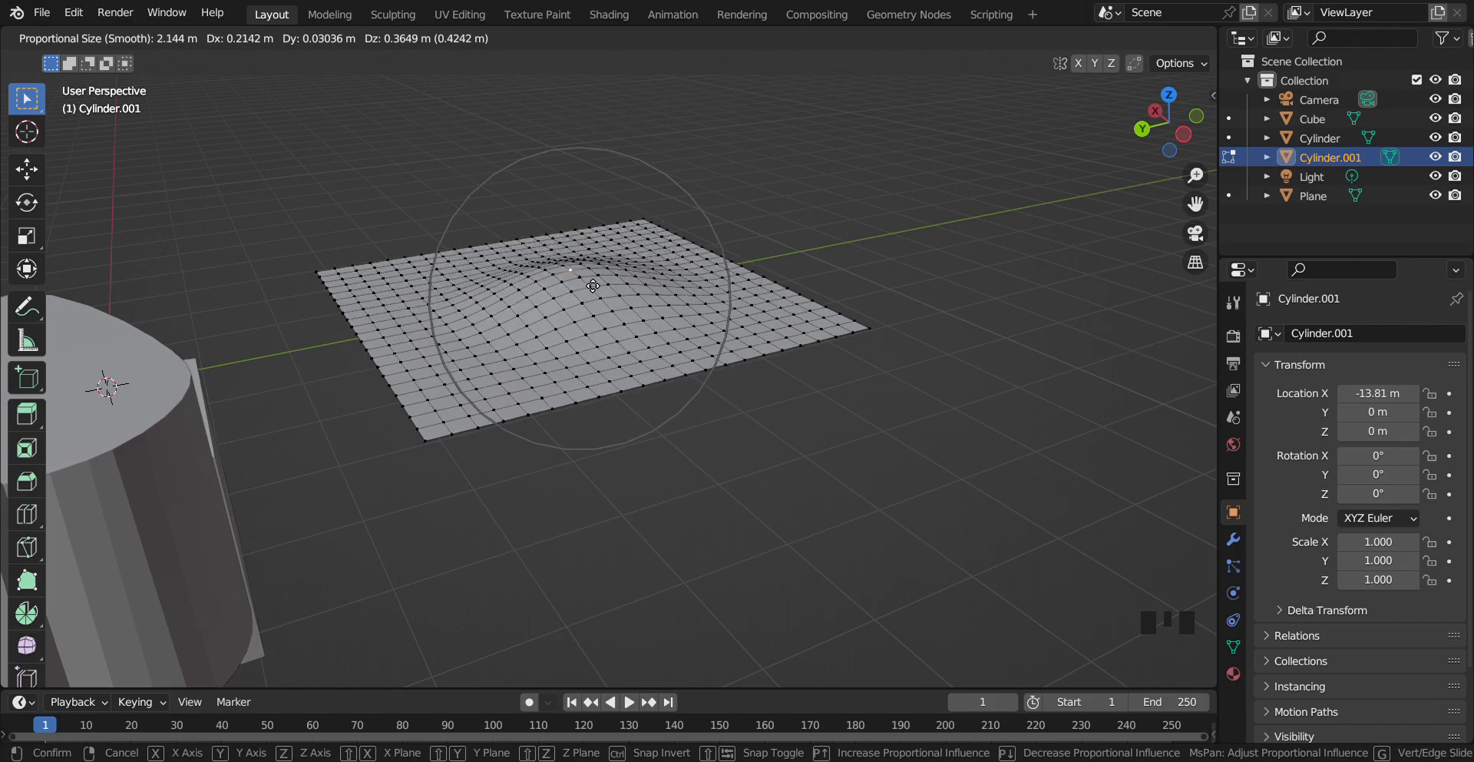
click(595, 283)
Enable Projected from View and scale the centre vertex by about 1.44 with proportional size about 2.59
click(744, 38)
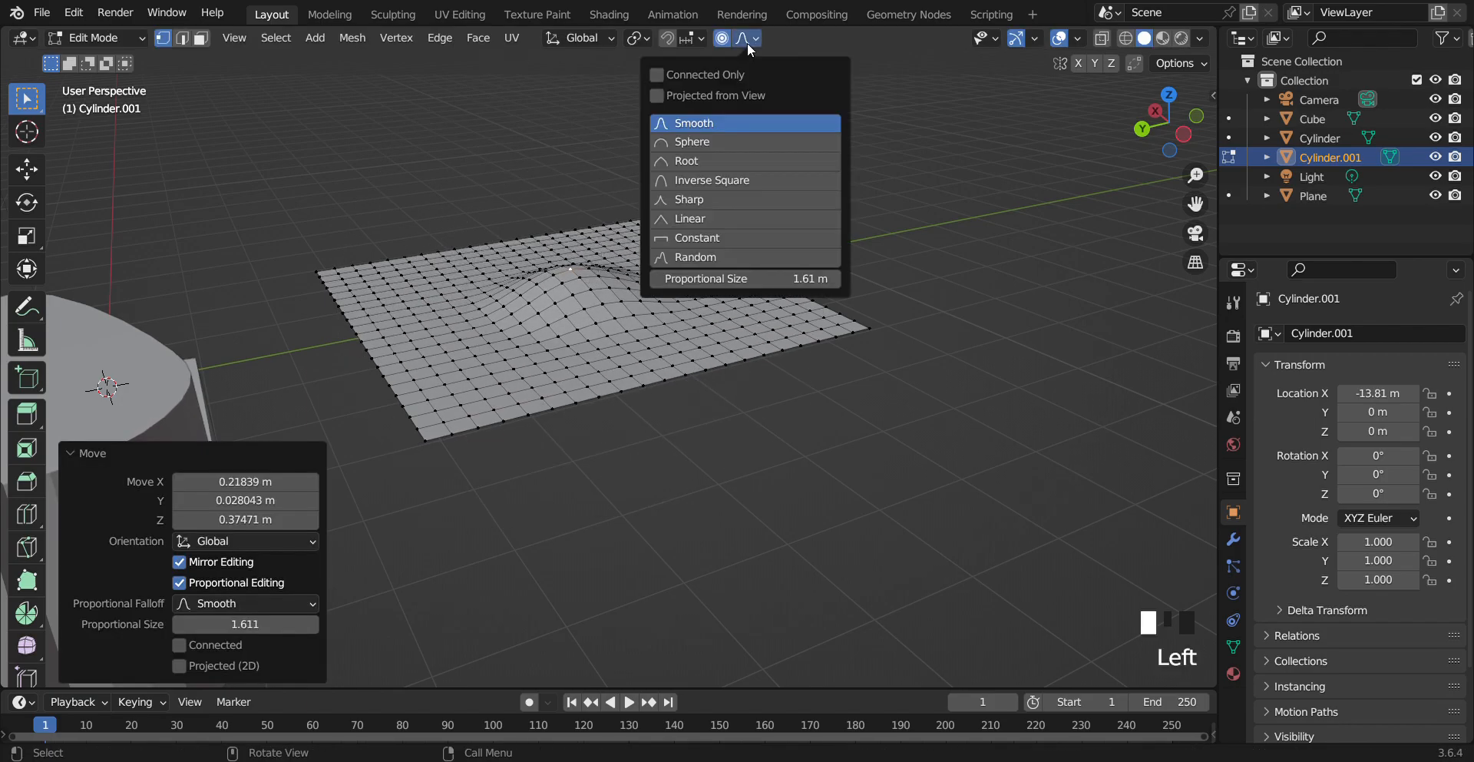
click(707, 93)
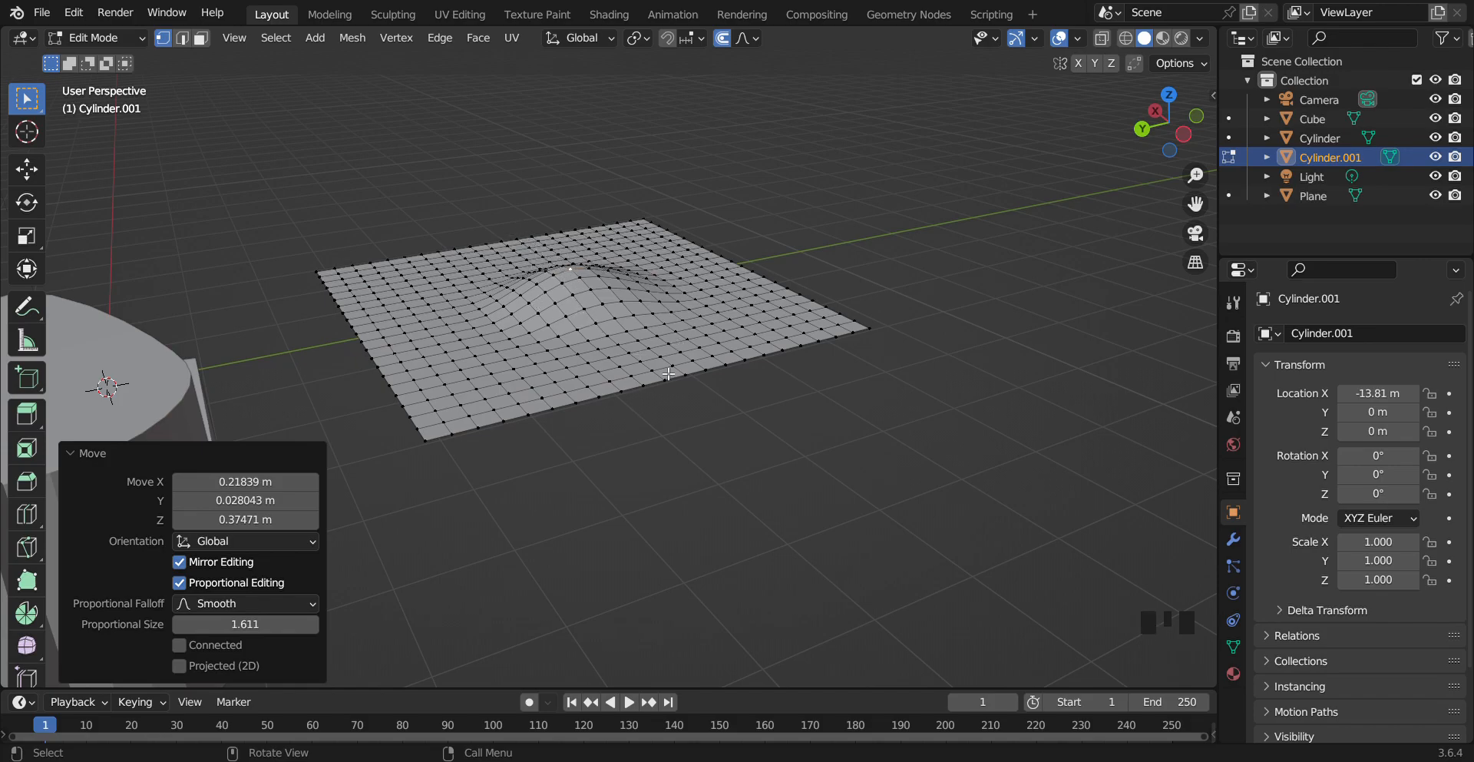
key(g)
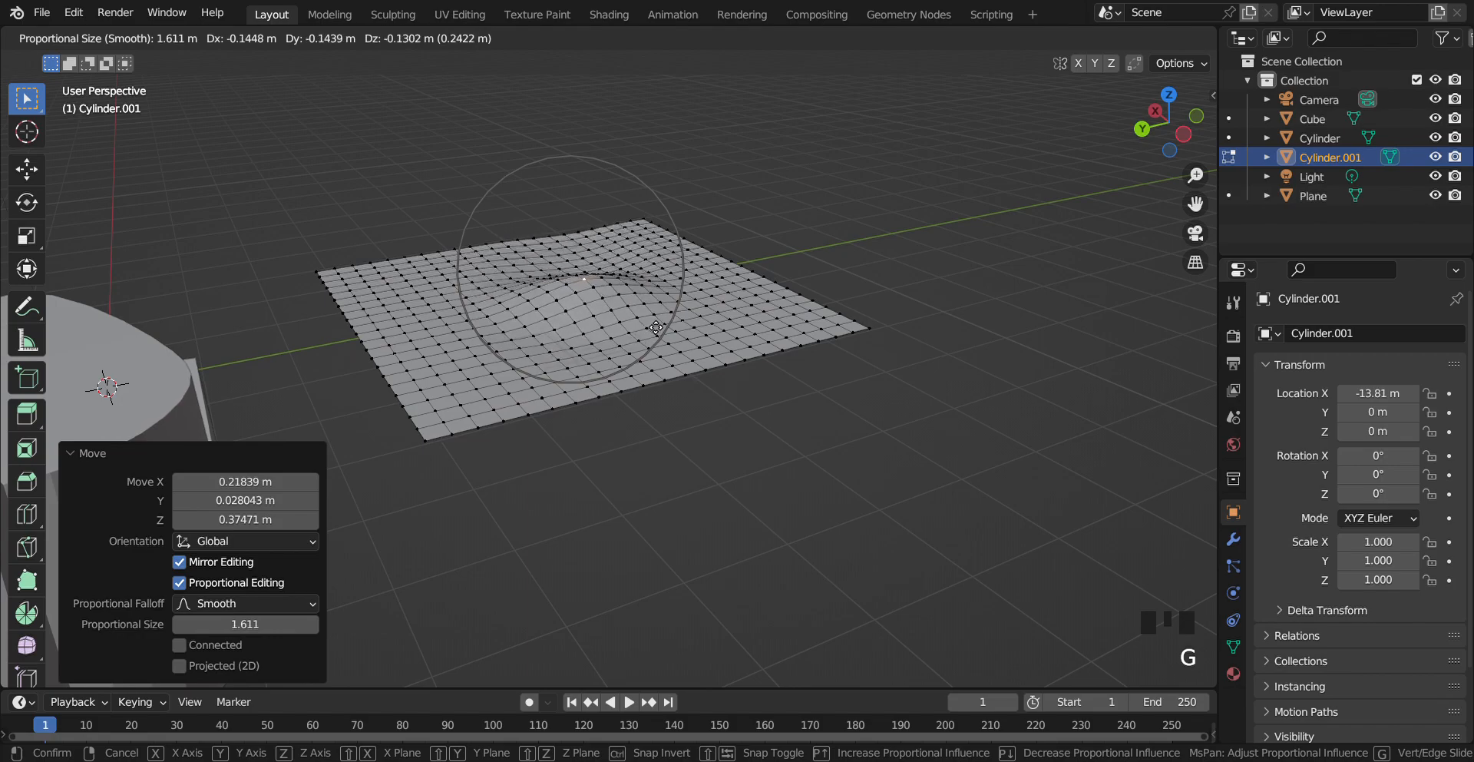
key(s)
scroll(629, 299, up, 8)
scroll(629, 299, down, 13)
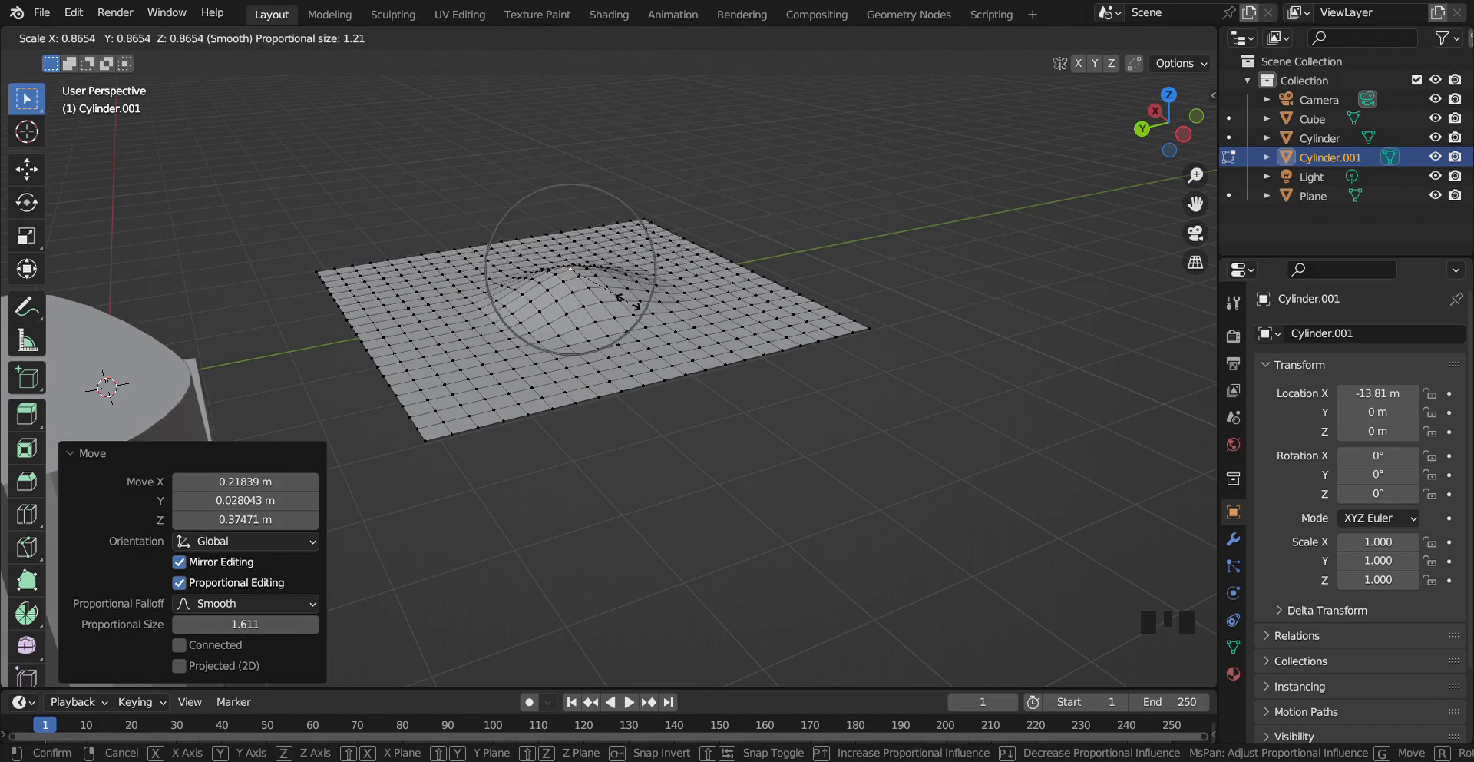
click(637, 360)
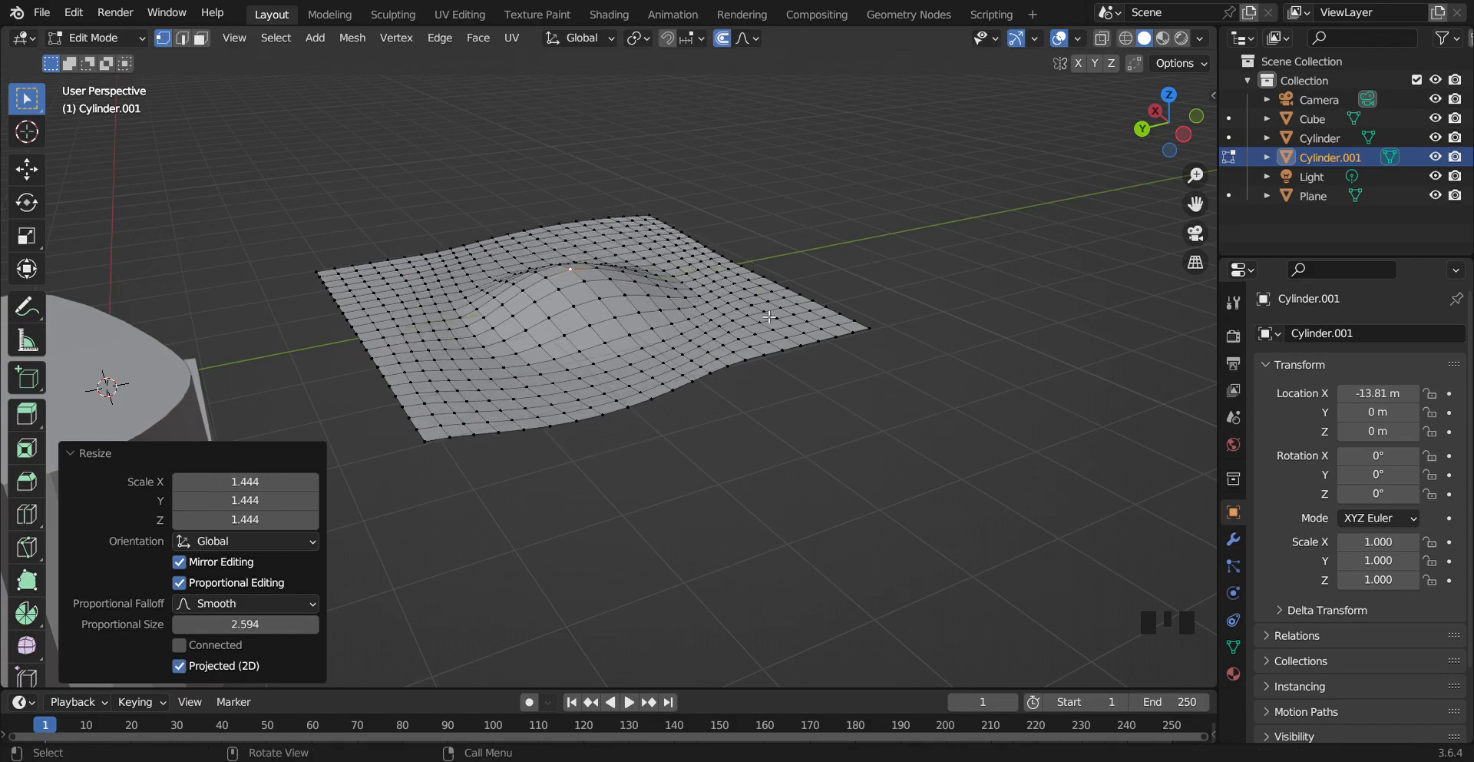
Undo the last three edits to flatten the plane
key(ctrl+z)
key(ctrl+z)
key(ctrl+z)
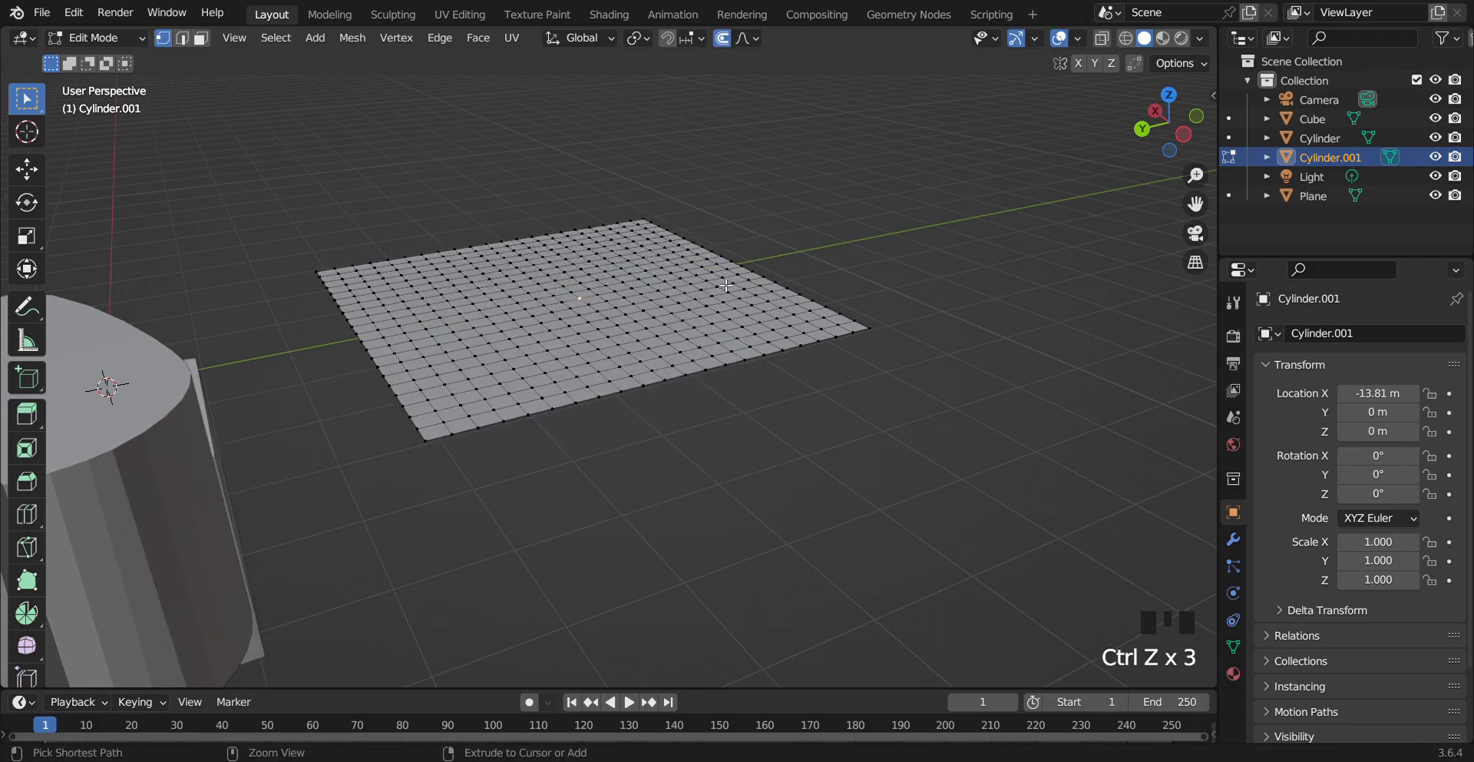
Move the plane's centre vertex up about 0.94 m with proportional size about 2.59
click(1158, 116)
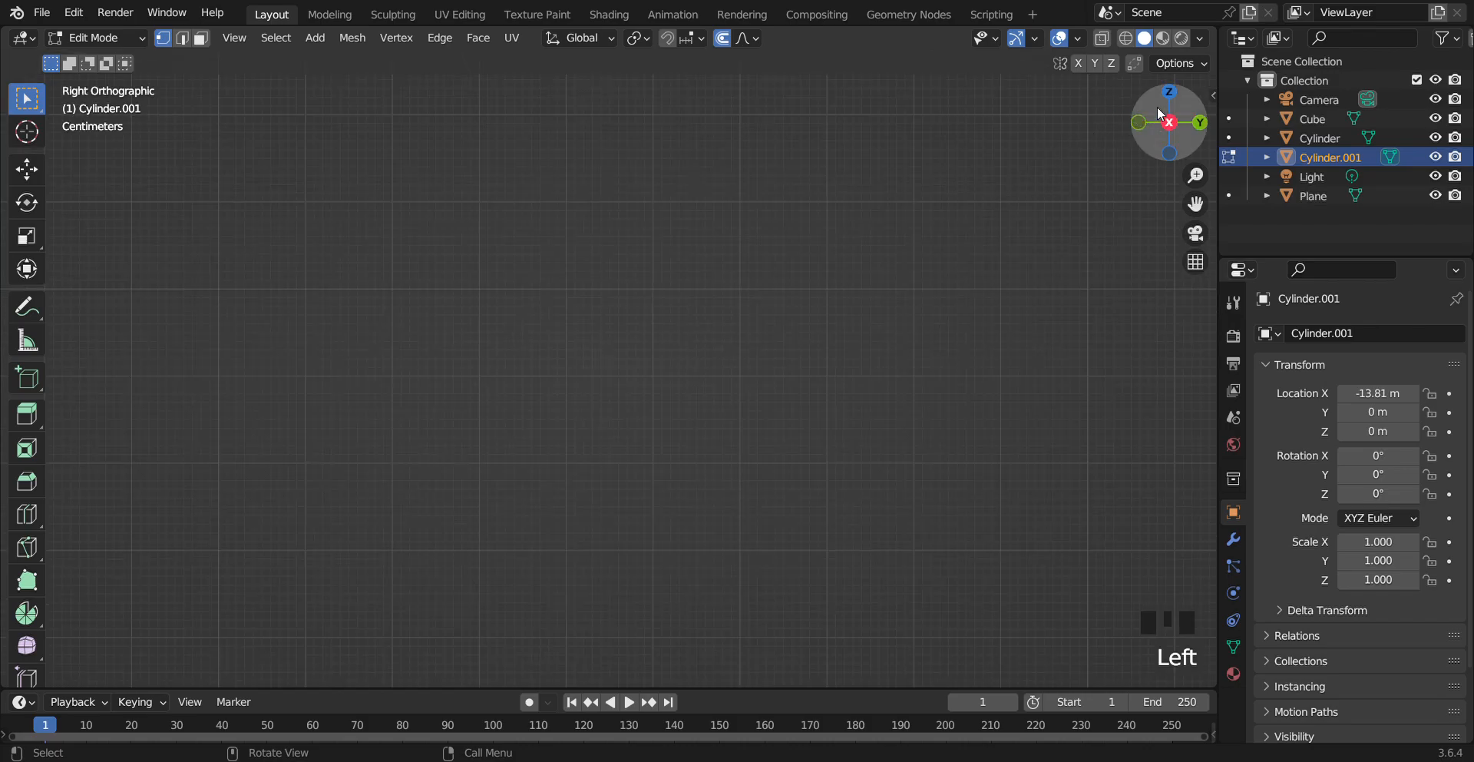
drag(1164, 103, 1145, 98)
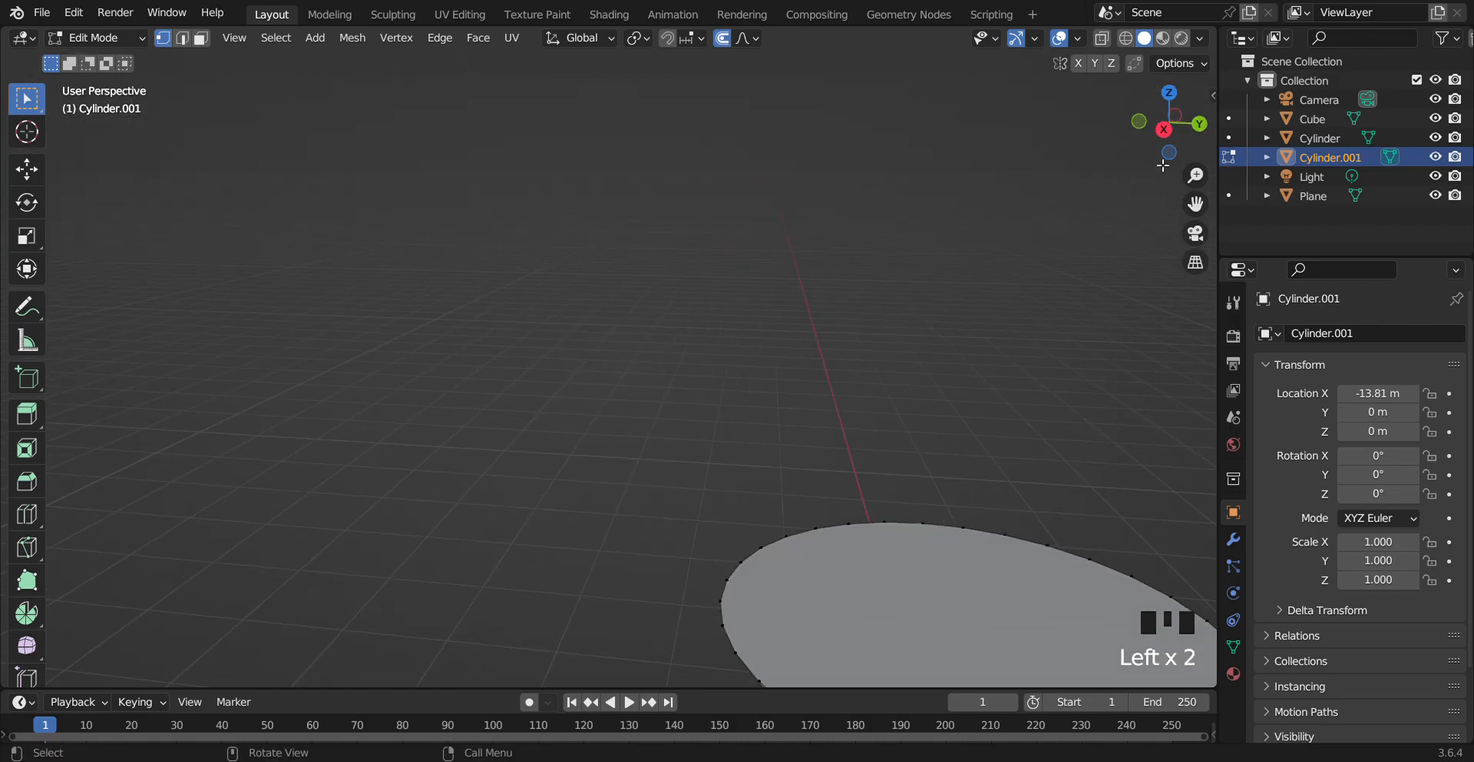
drag(1196, 204, 1144, 188)
scroll(1049, 446, down, 6)
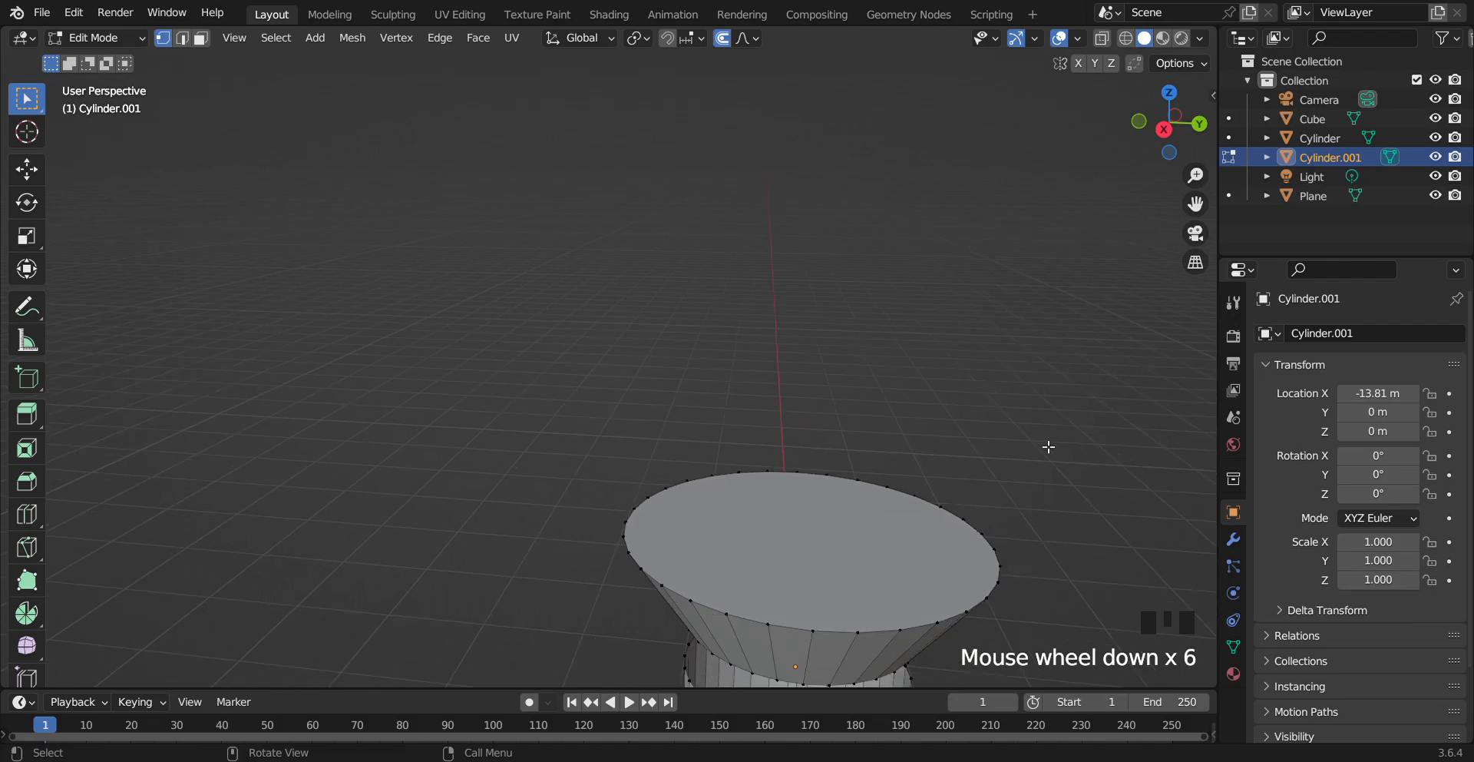
scroll(1049, 447, down, 13)
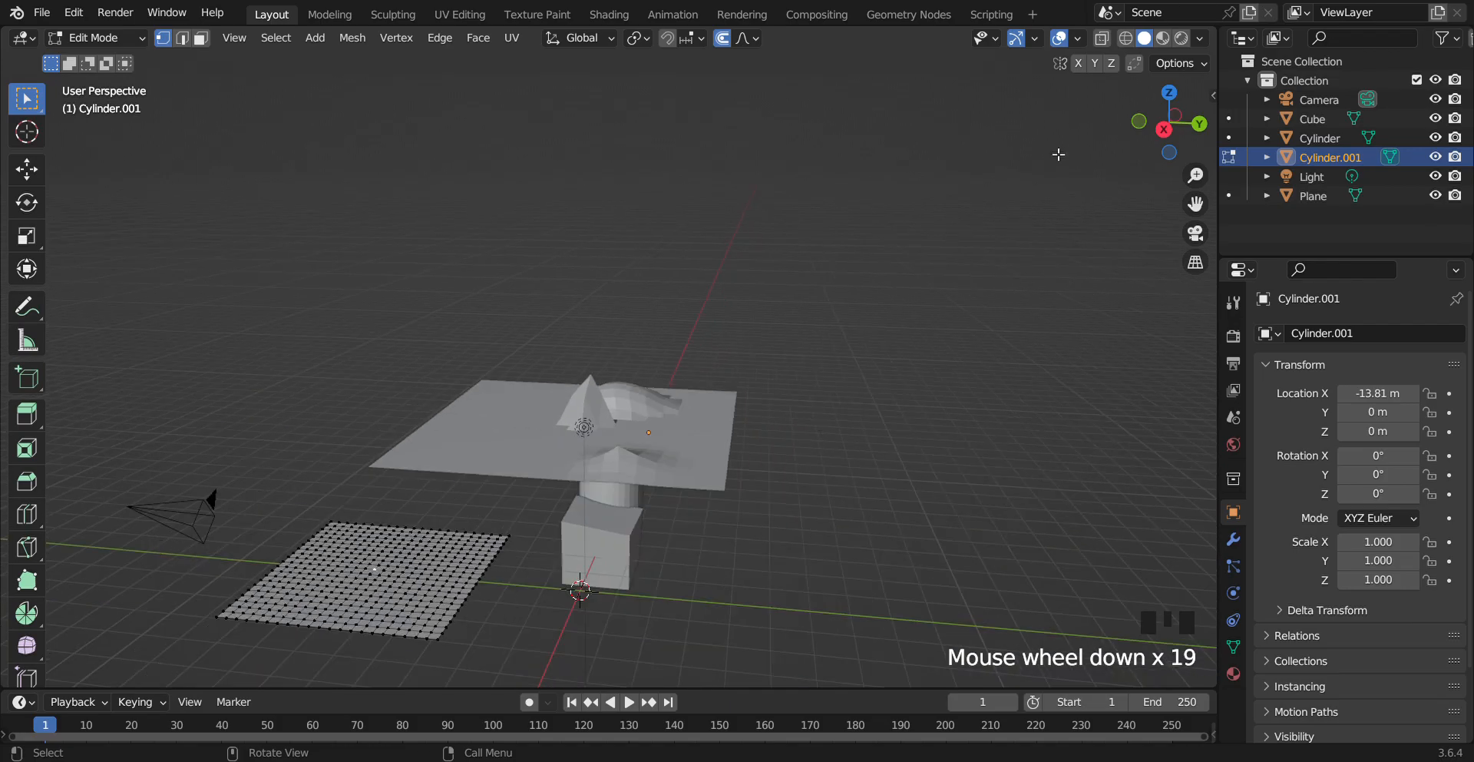
drag(1196, 205, 1470, 38)
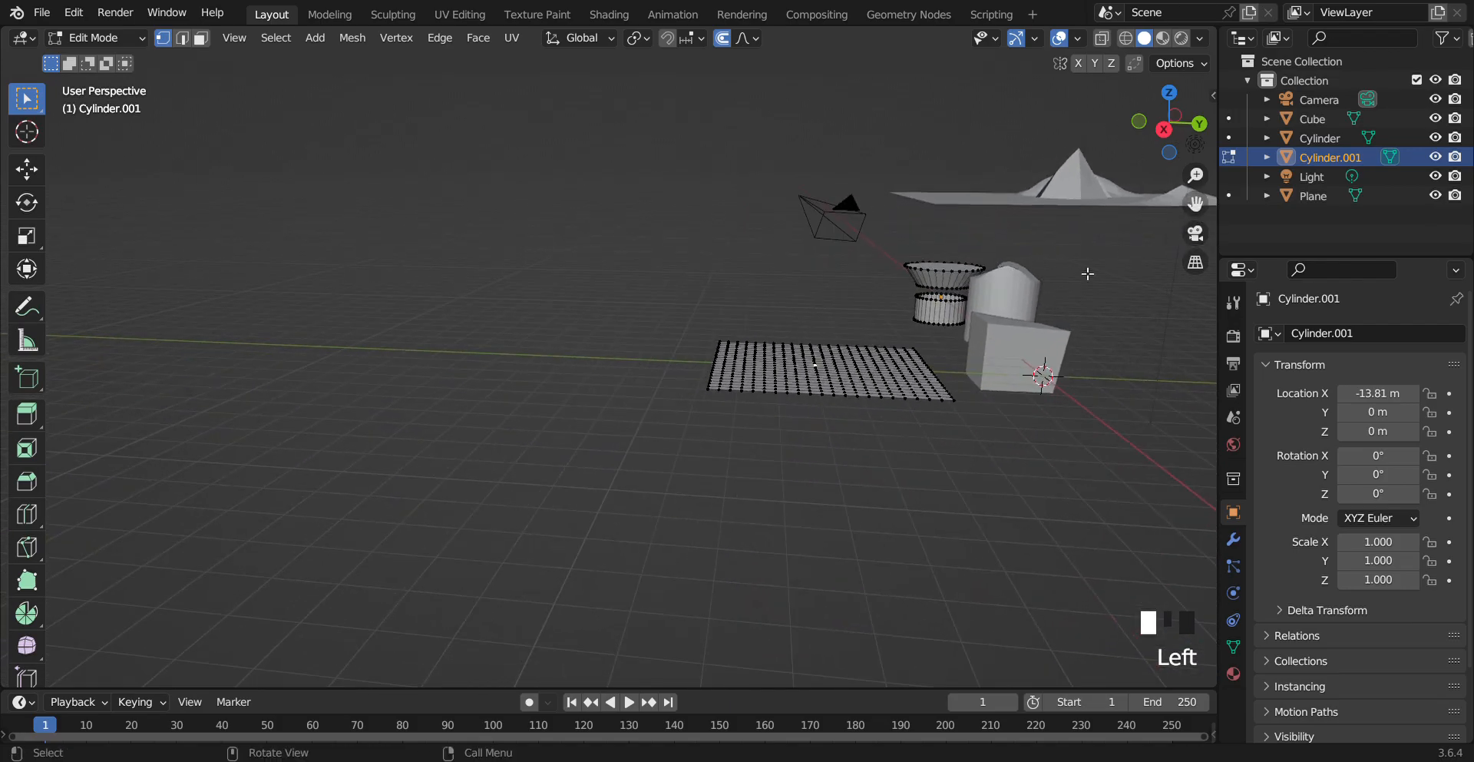
scroll(962, 412, up, 4)
drag(1196, 204, 604, 218)
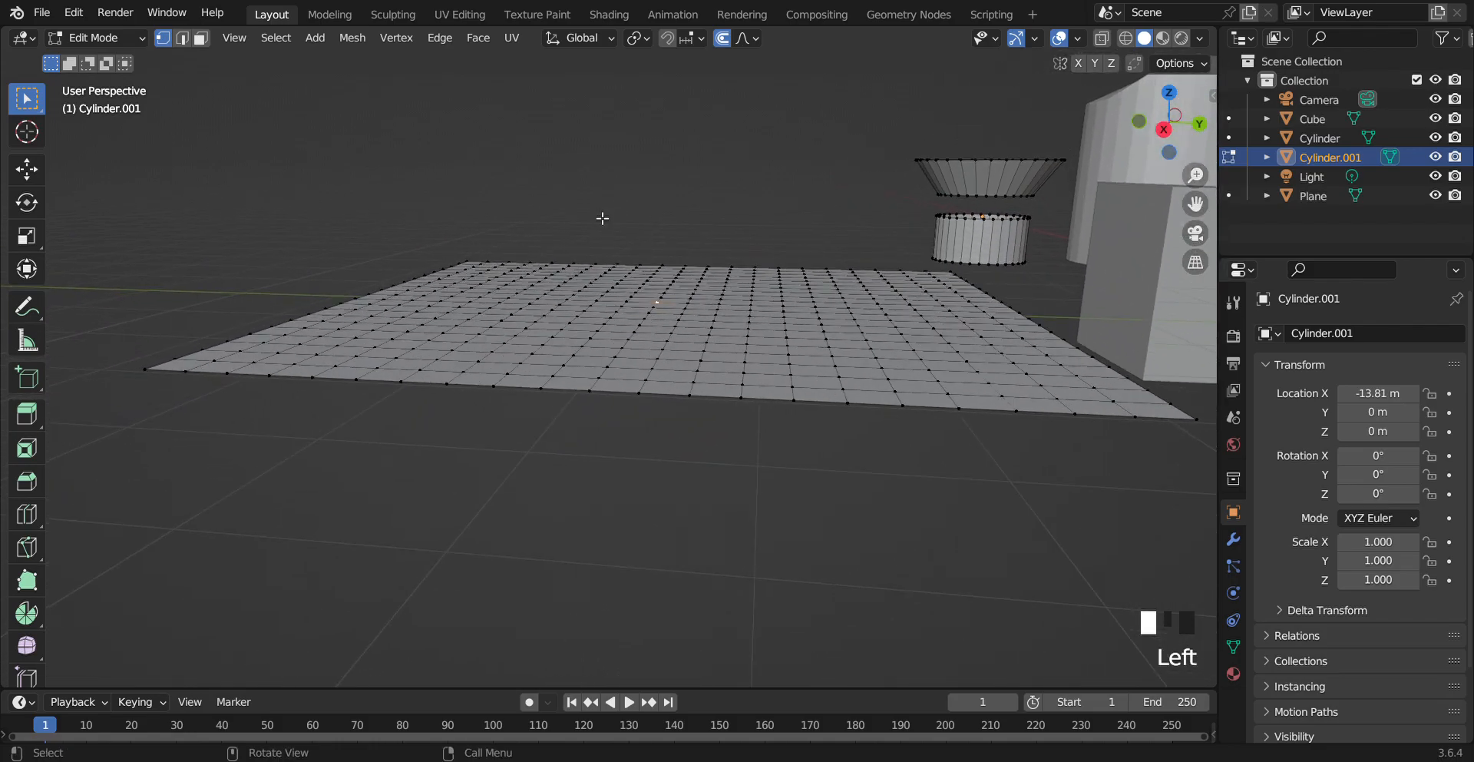
key(g)
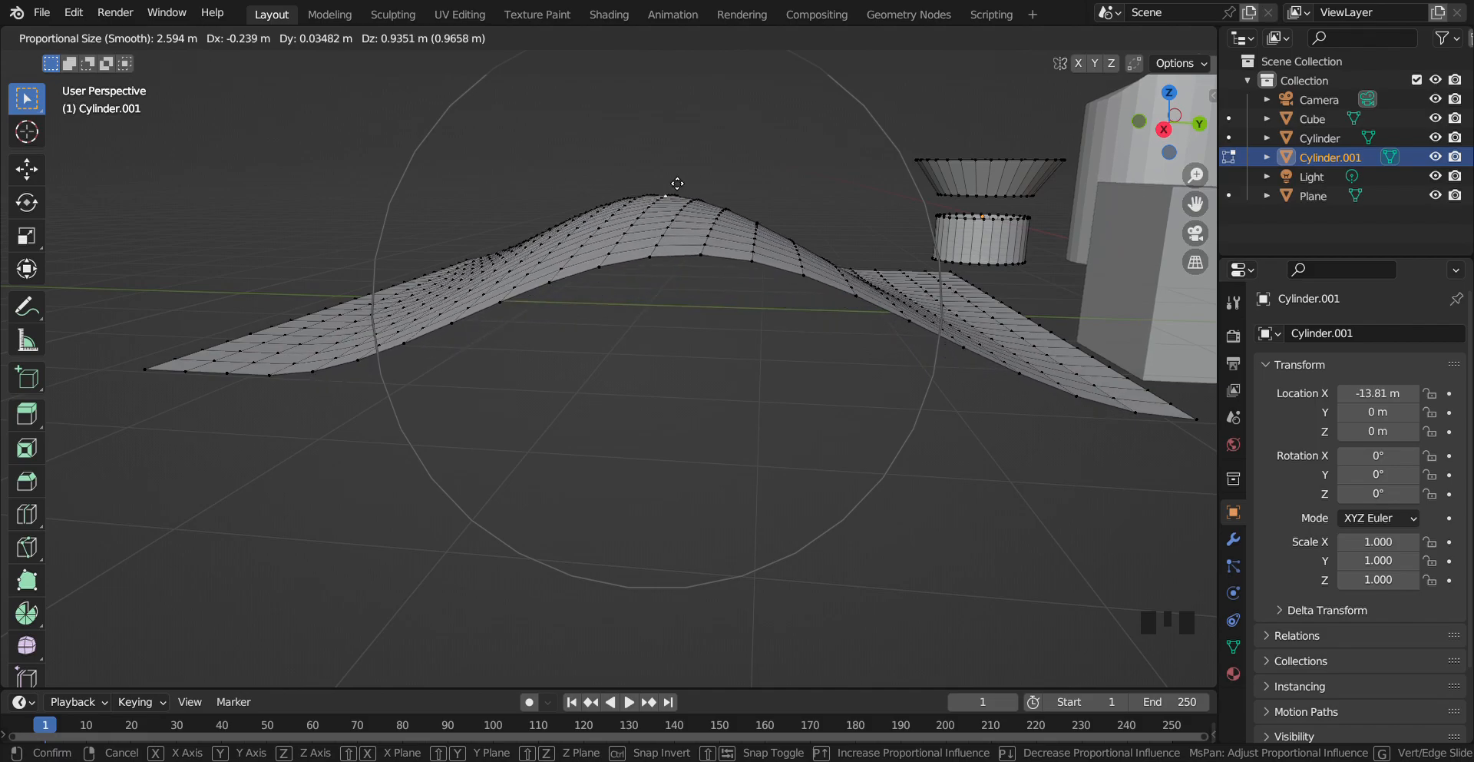
click(677, 182)
Disable Projected from View in the proportional editing options
mouse_move(1169, 122)
mouse_down()
mouse_move(1320, 117)
mouse_move(1298, 153)
mouse_move(1306, 127)
mouse_move(1169, 122)
mouse_up()
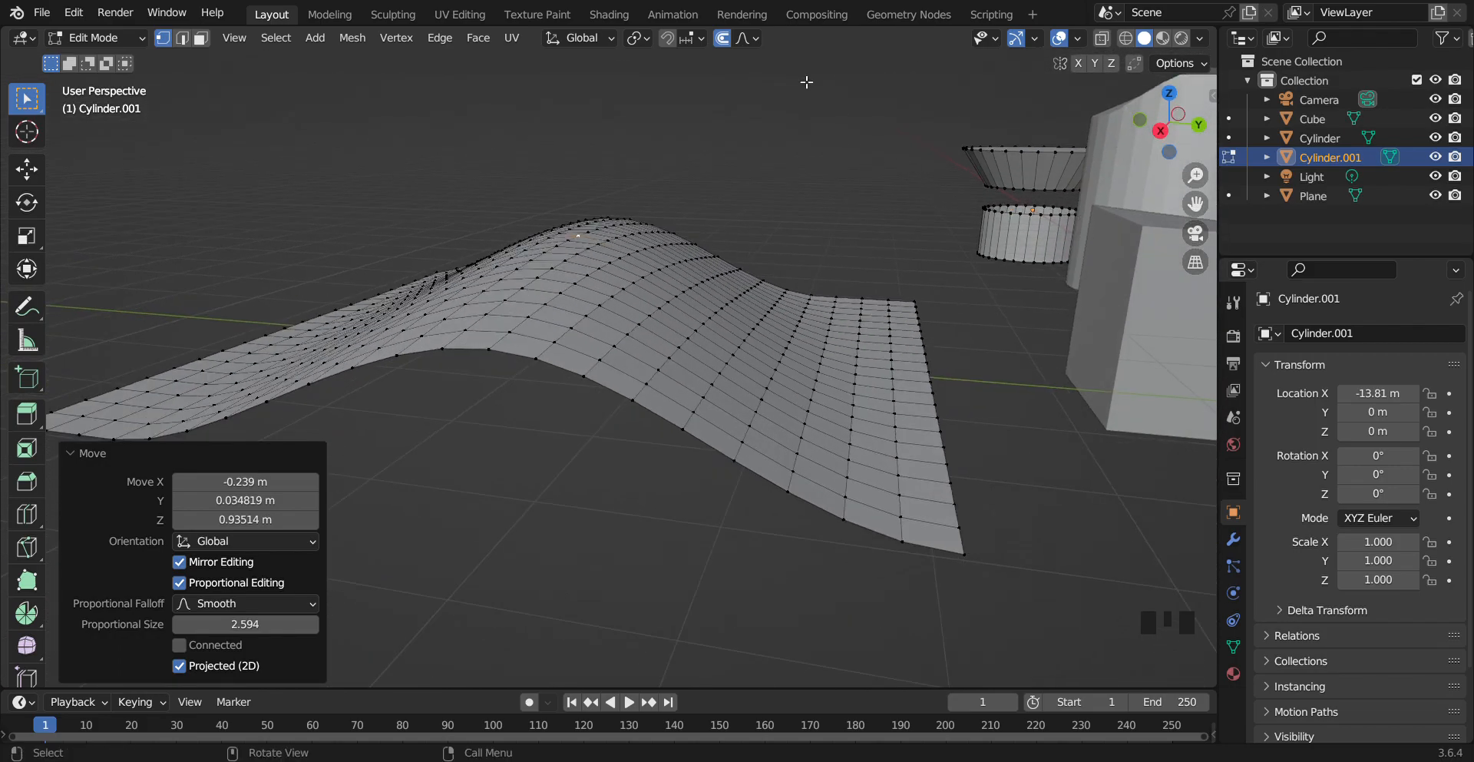
click(748, 37)
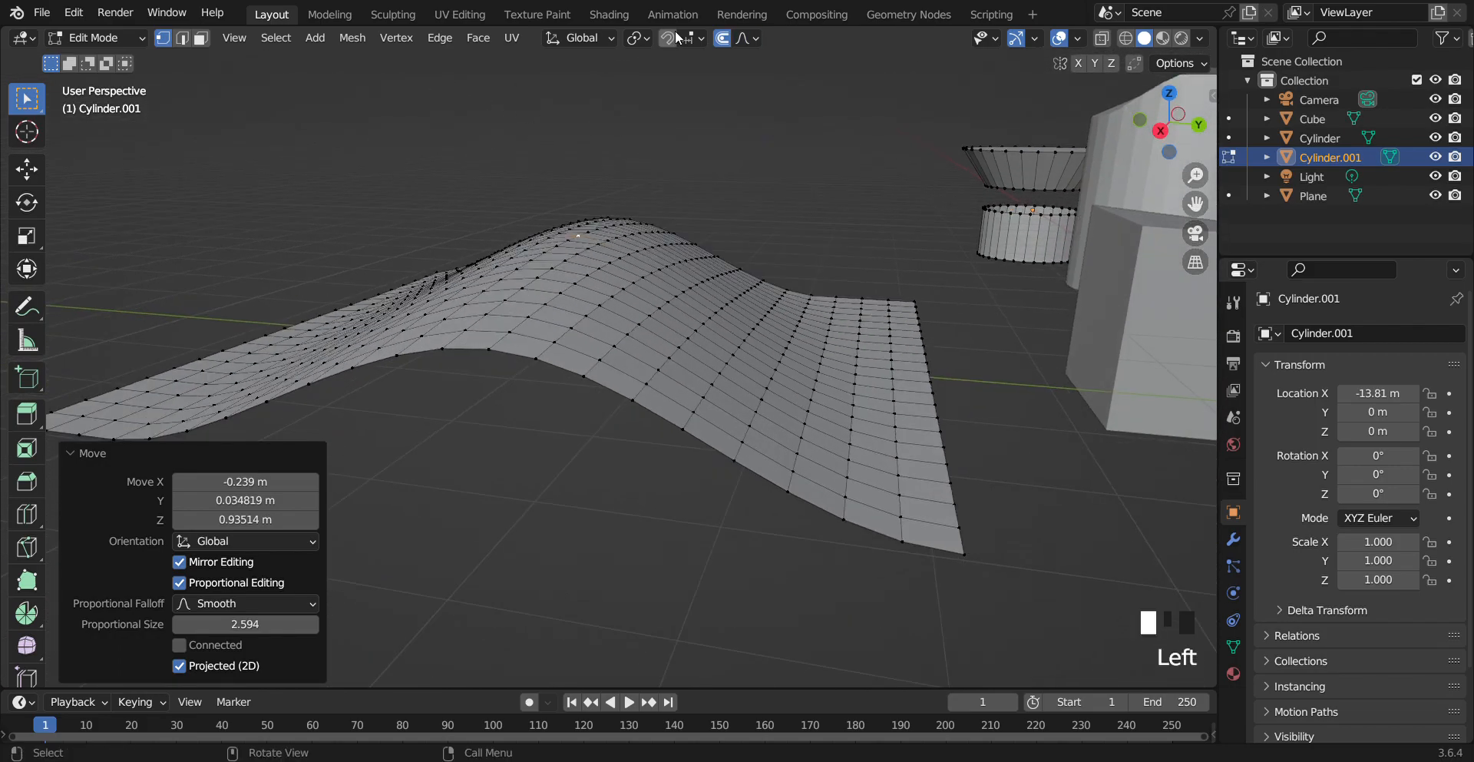
click(745, 37)
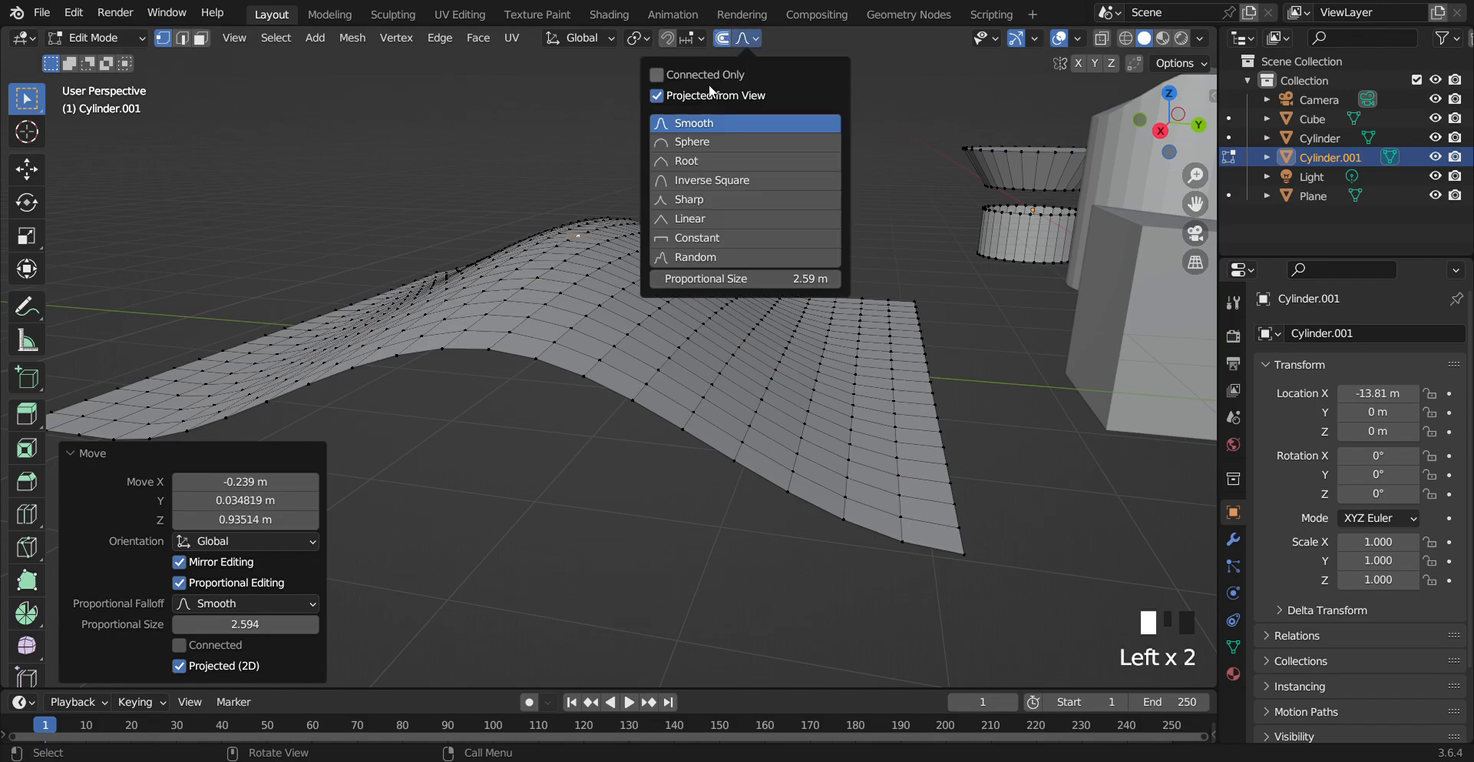
click(655, 96)
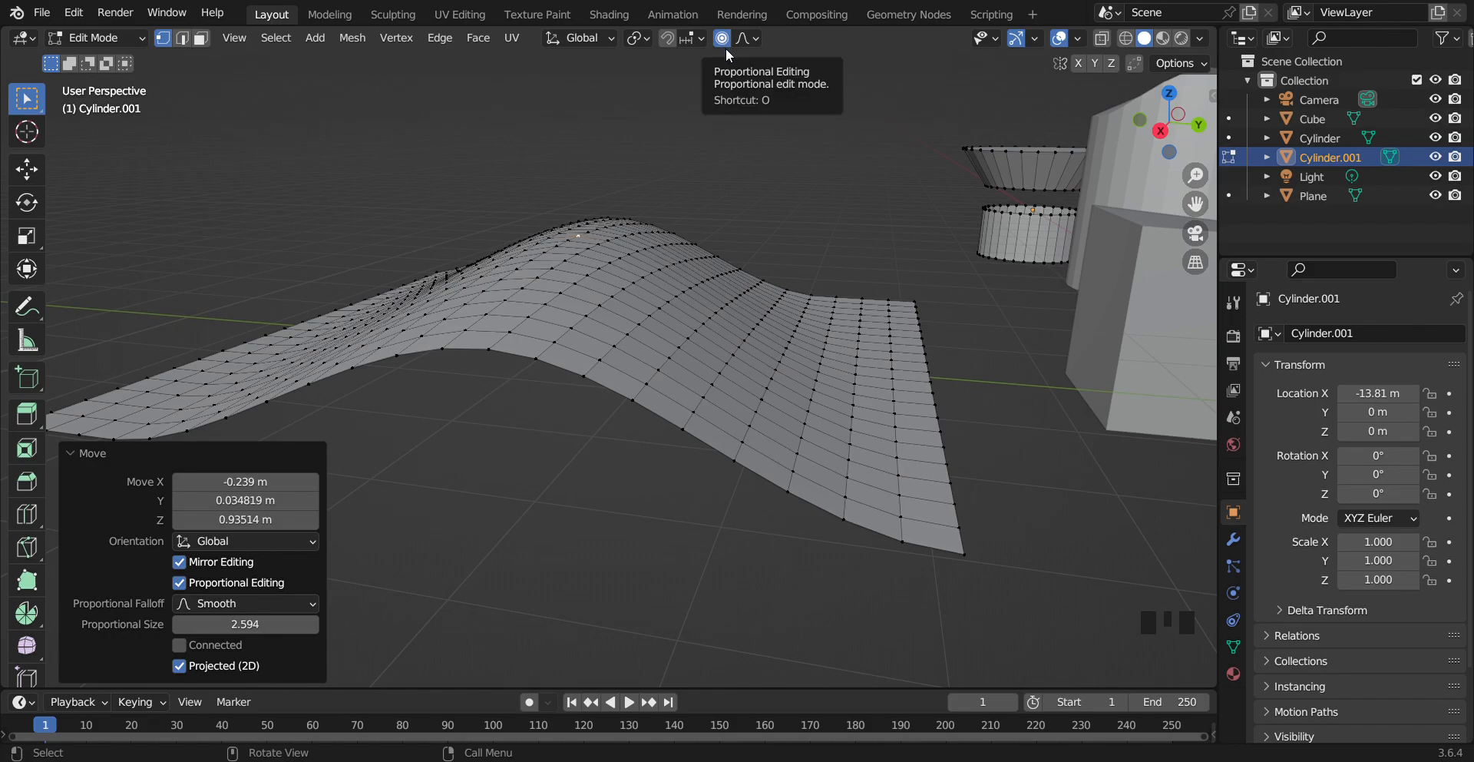
Switch to Object Mode, select every object in the scene and delete them all
scroll(864, 253, down, 9)
scroll(851, 248, up, 9)
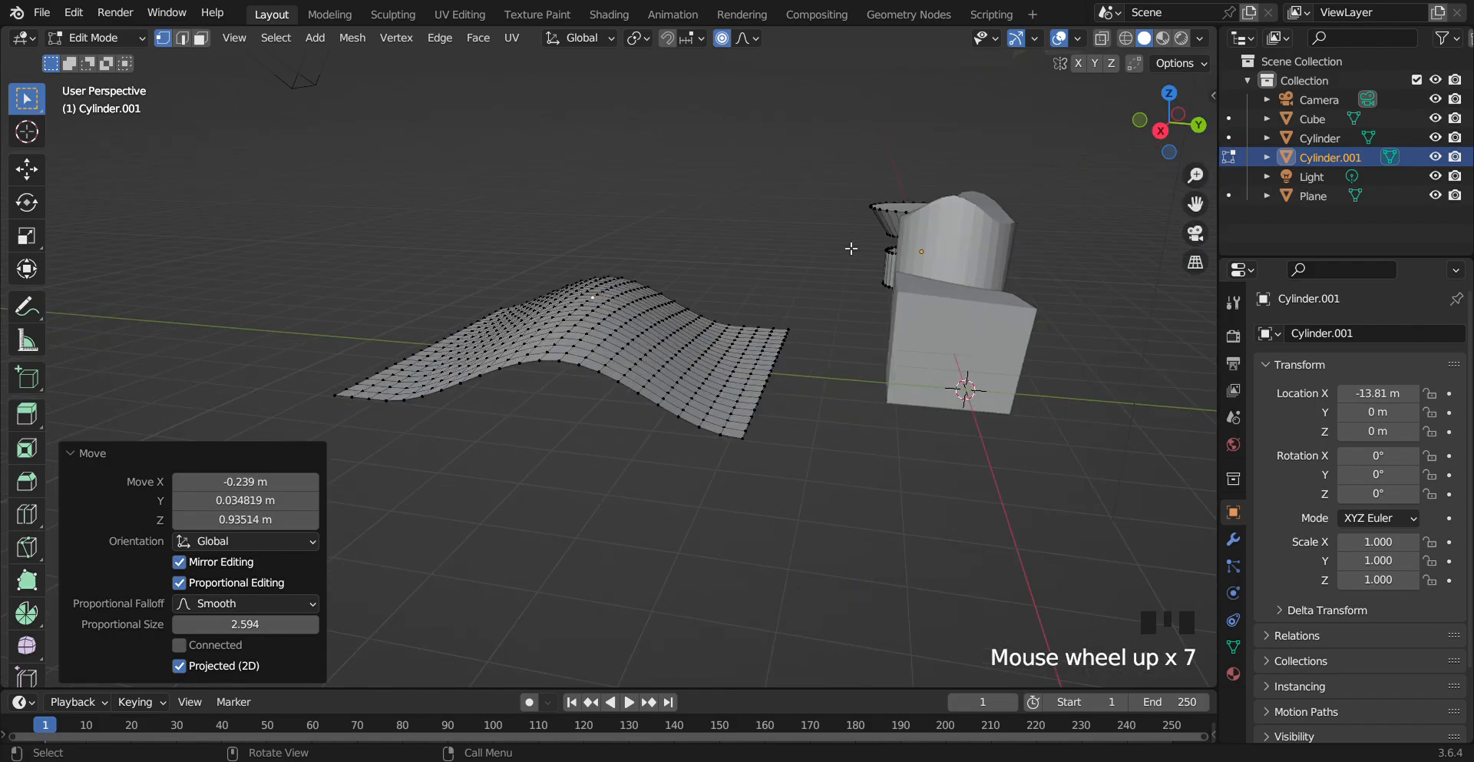
scroll(849, 250, down, 6)
click(908, 212)
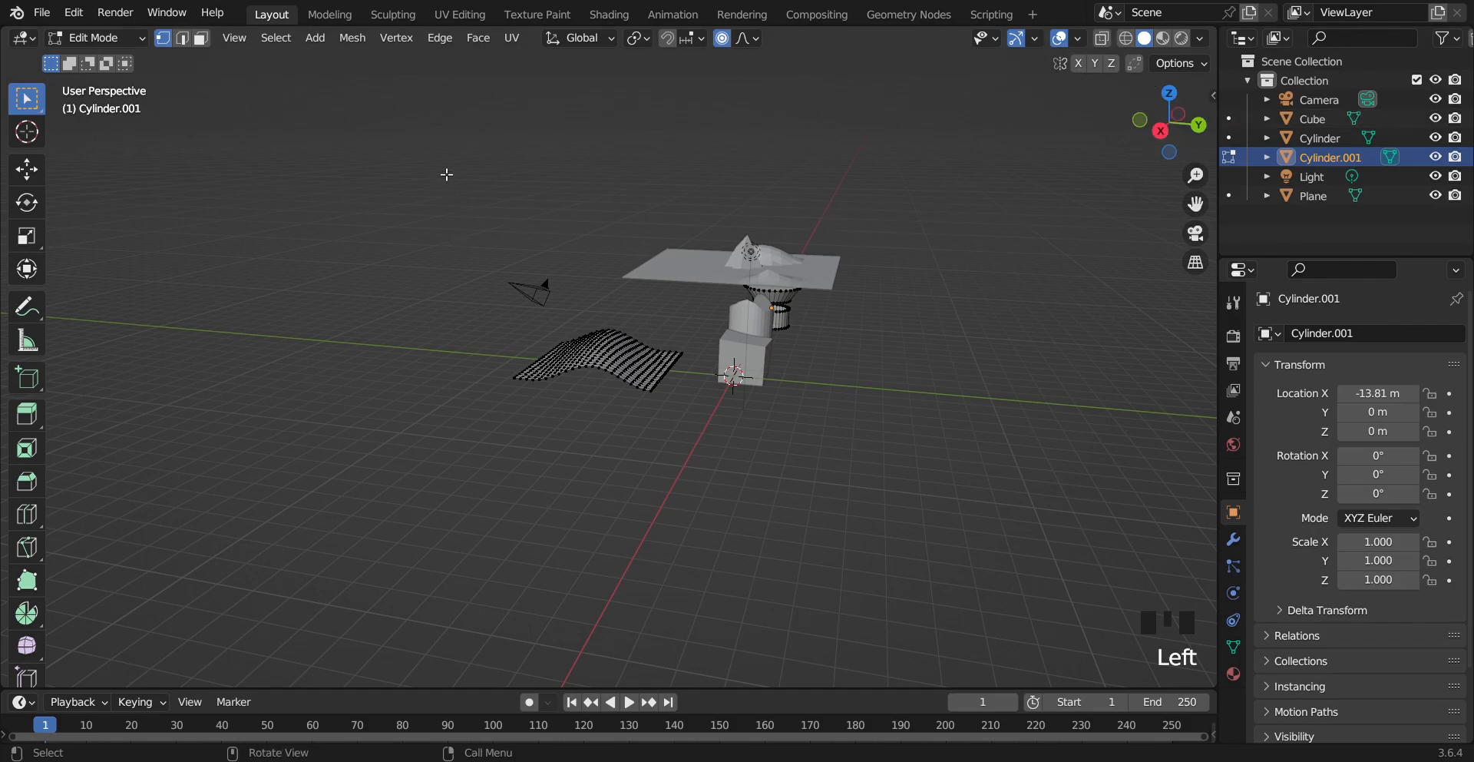
key(Tab)
drag(434, 139, 925, 479)
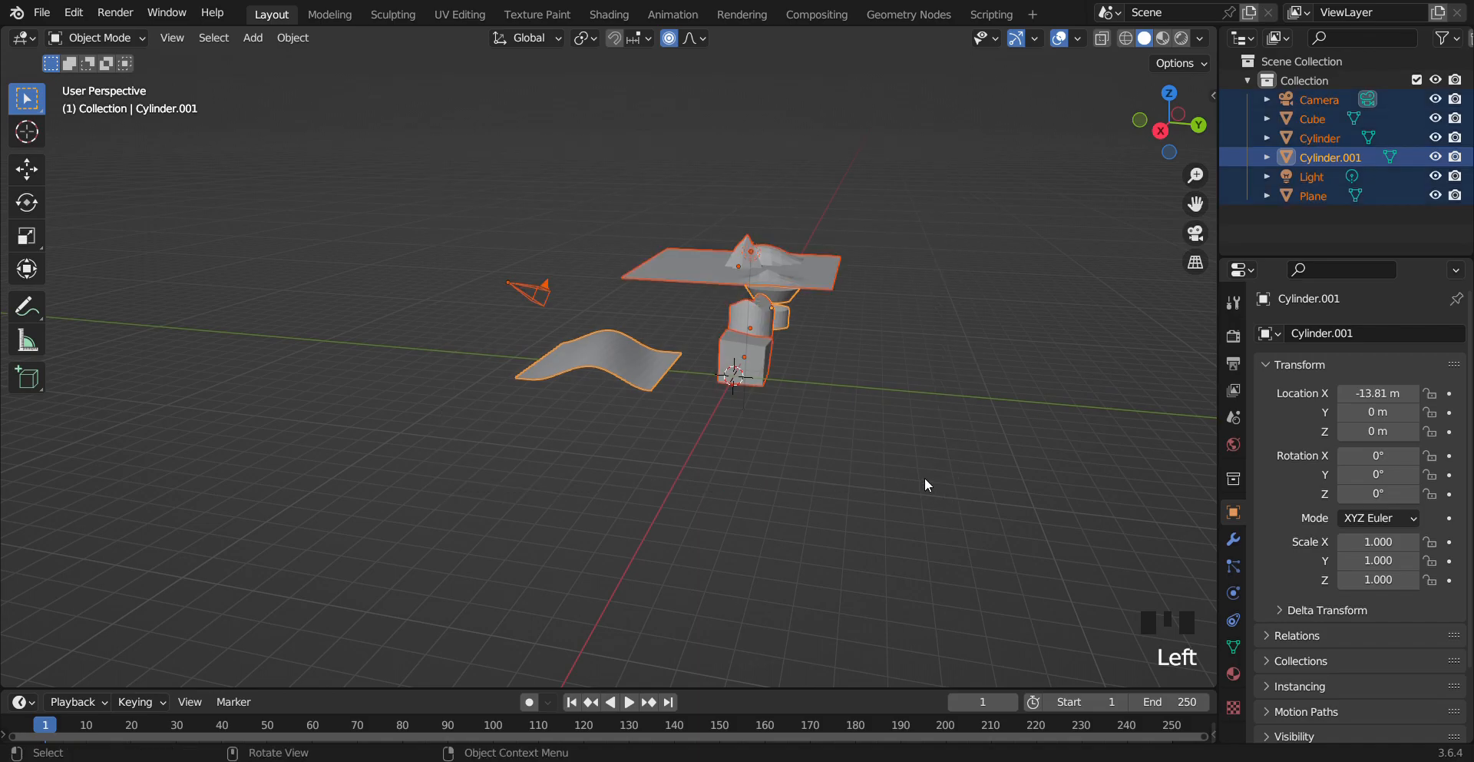
key(Delete)
Add a new cylinder mesh at the world origin and deselect it
drag(1187, 132, 632, 422)
scroll(601, 453, up, 4)
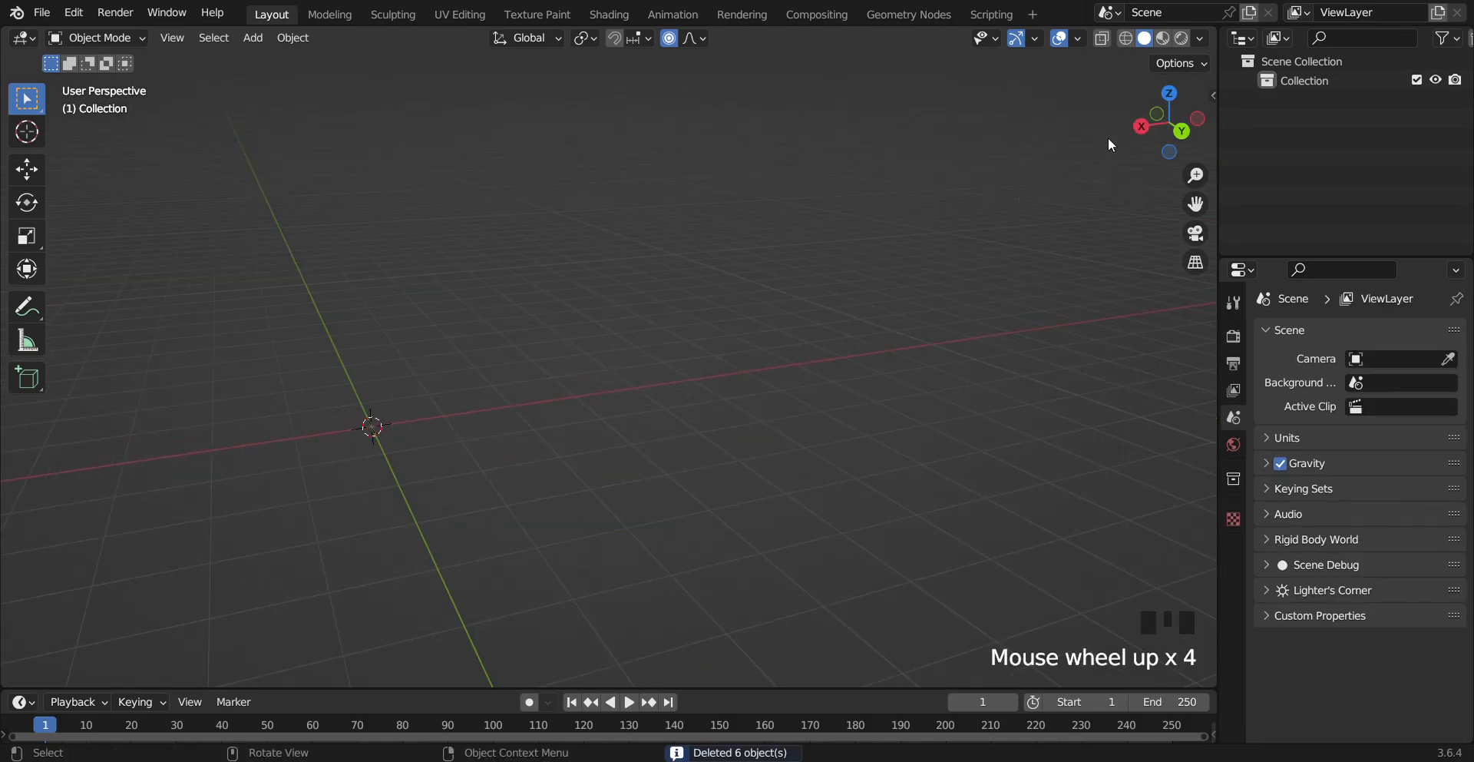
drag(1195, 203, 916, 326)
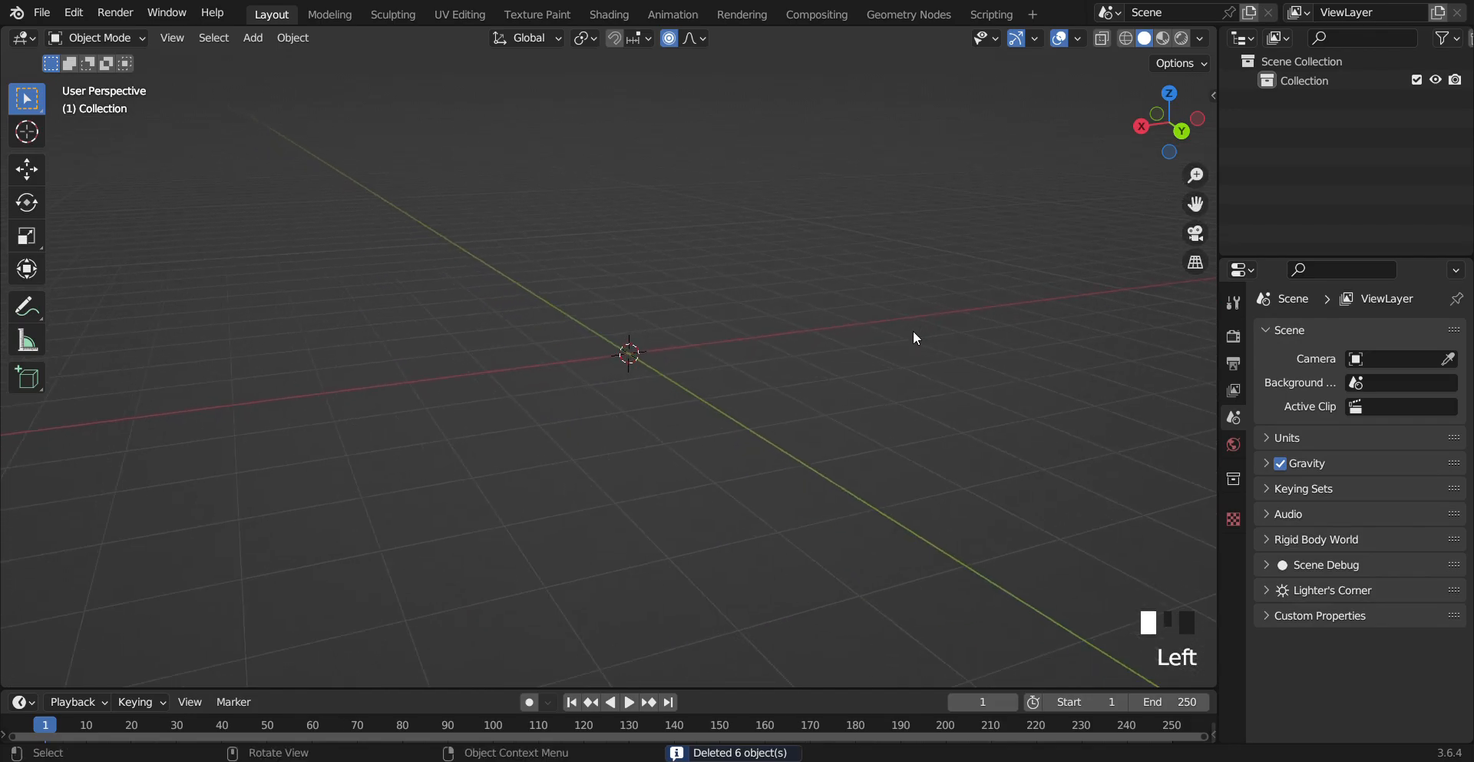
key(shift+a)
mouse_move(836, 321)
click(880, 410)
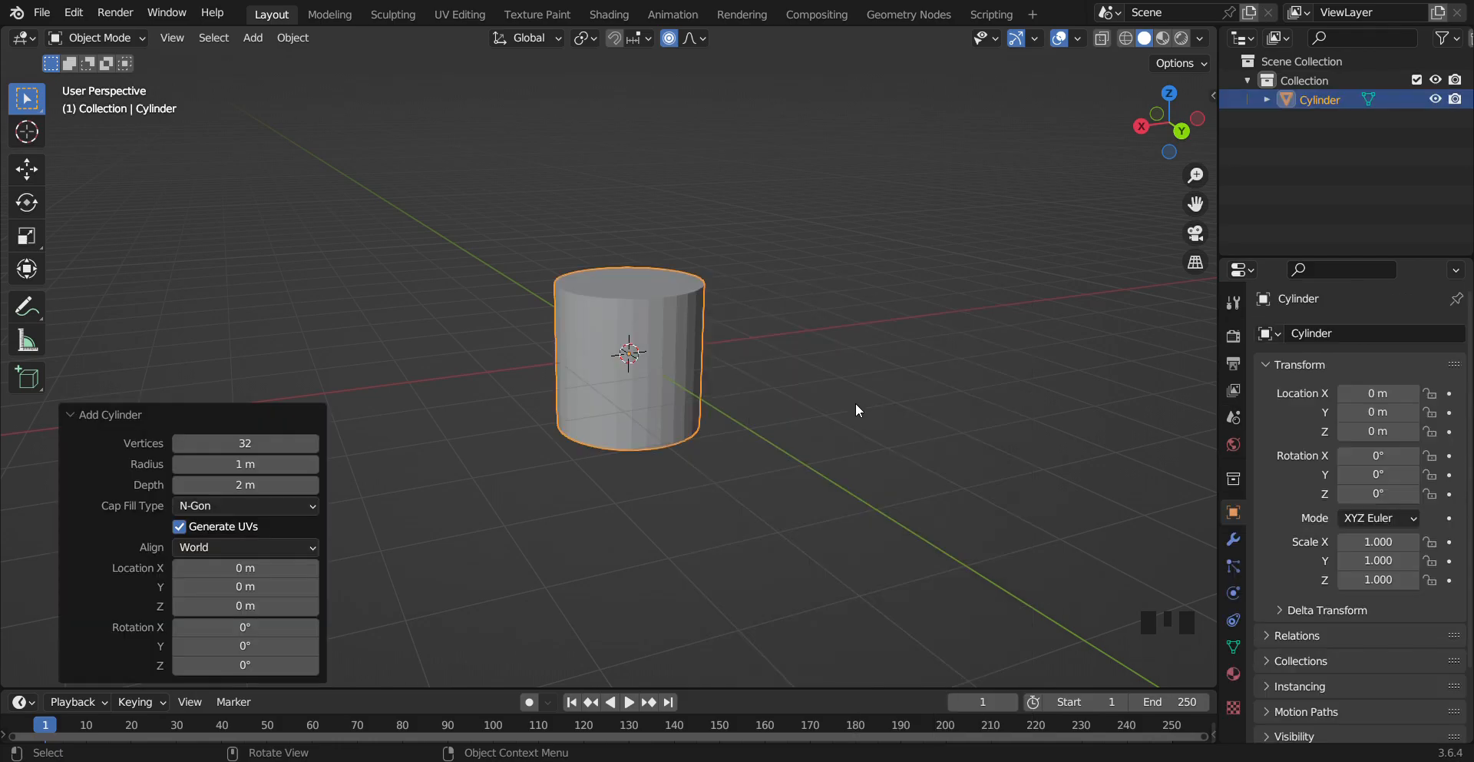
click(850, 364)
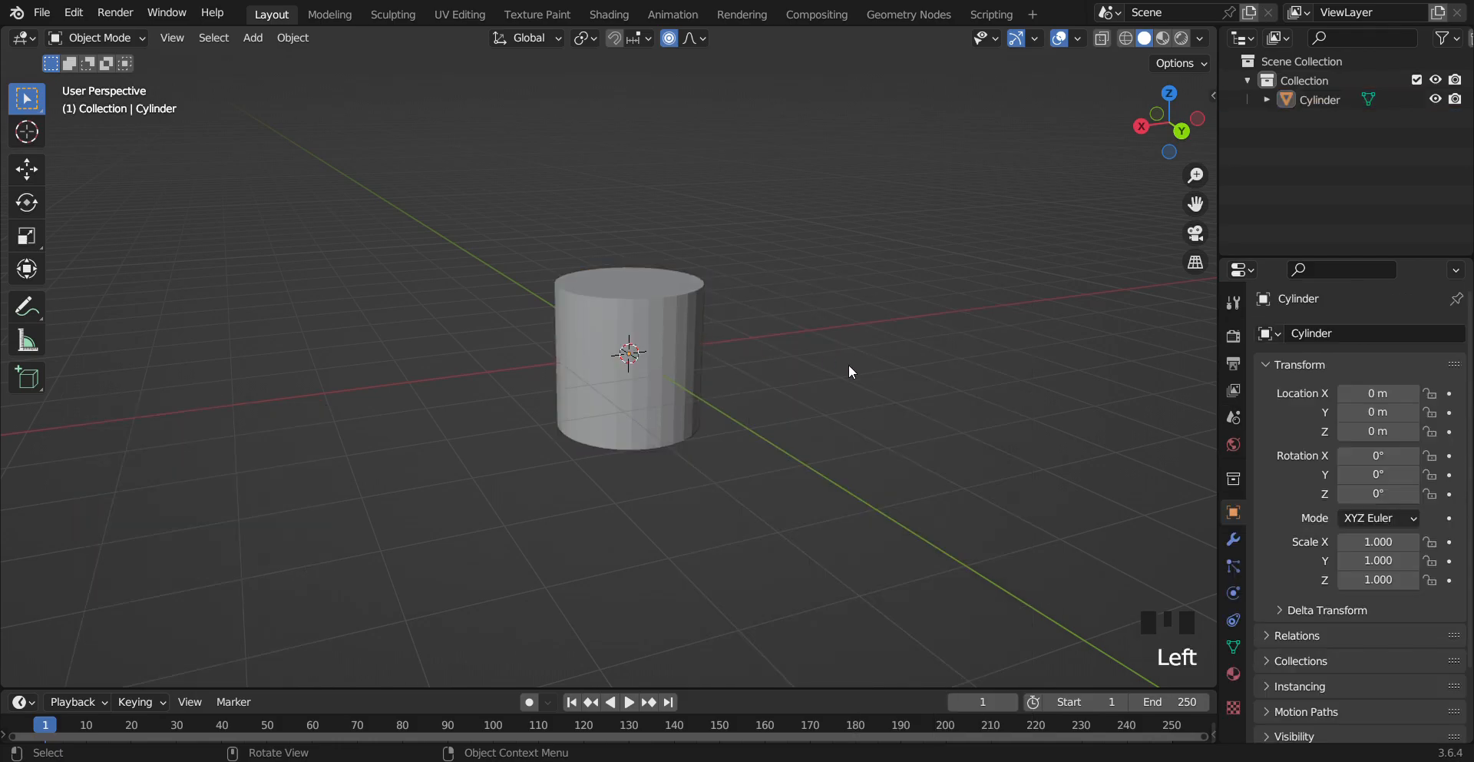
Move the cylinder up about 0.51 m along Z
click(676, 323)
key(g)
key(z)
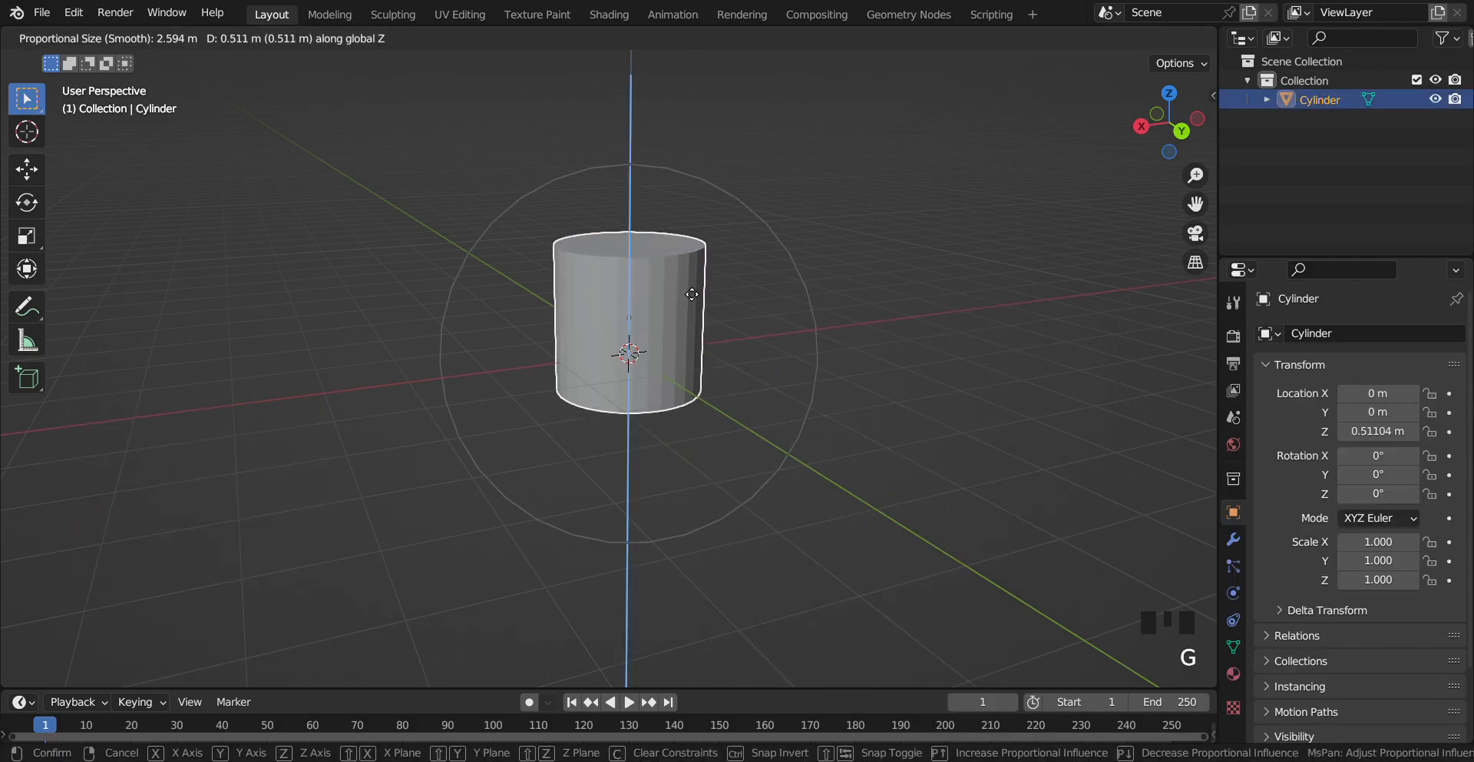
click(692, 294)
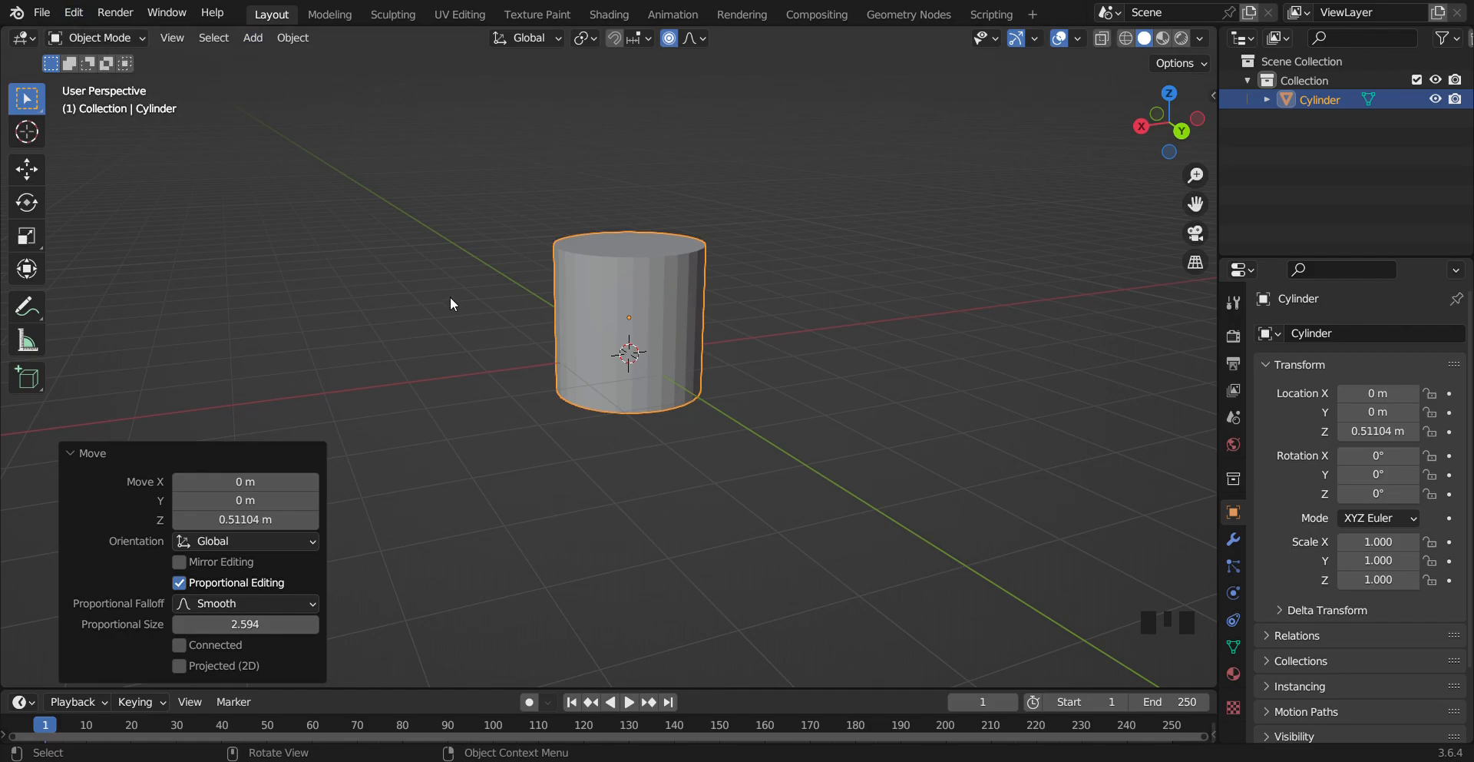
Enter Edit Mode and add one loop cut near the top of the cylinder
key(Tab)
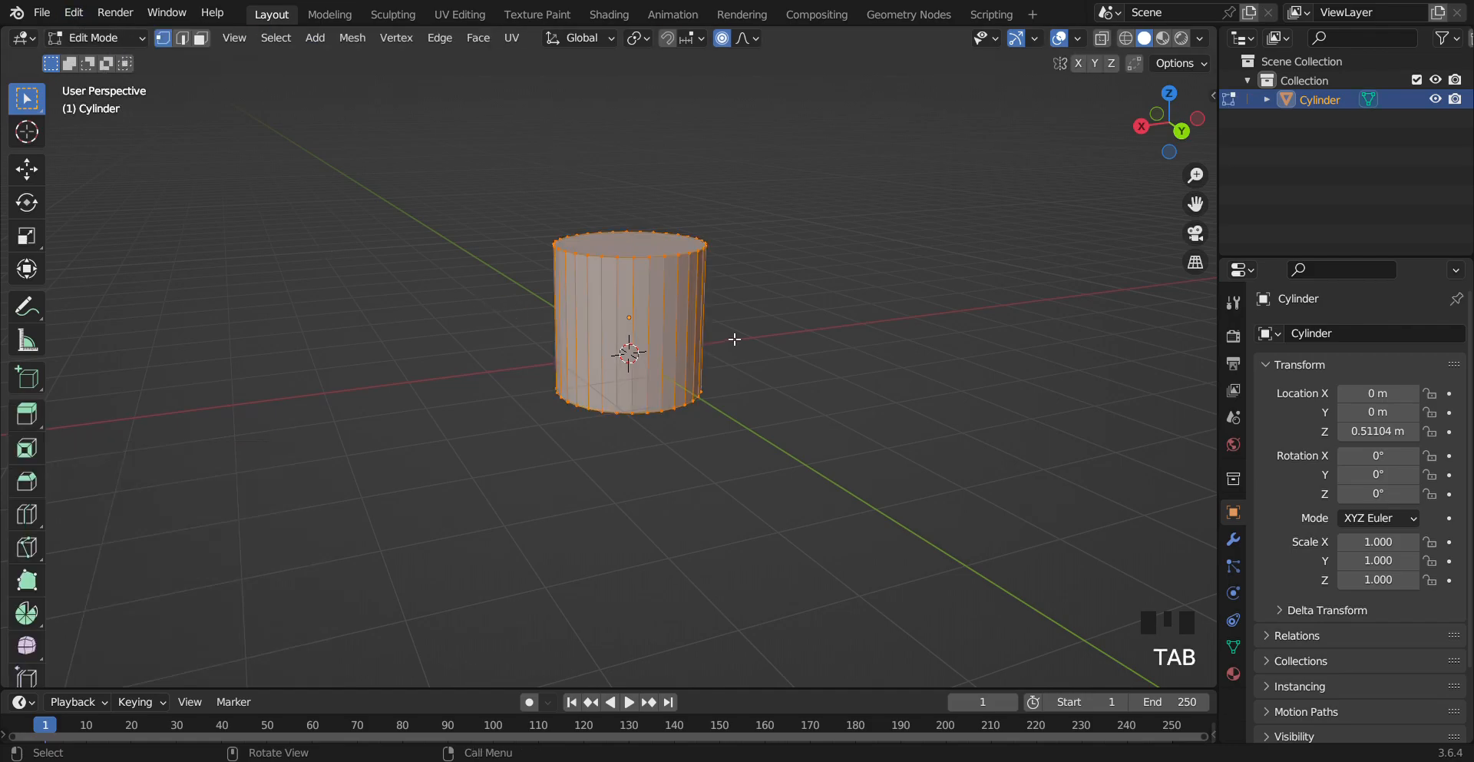
click(763, 332)
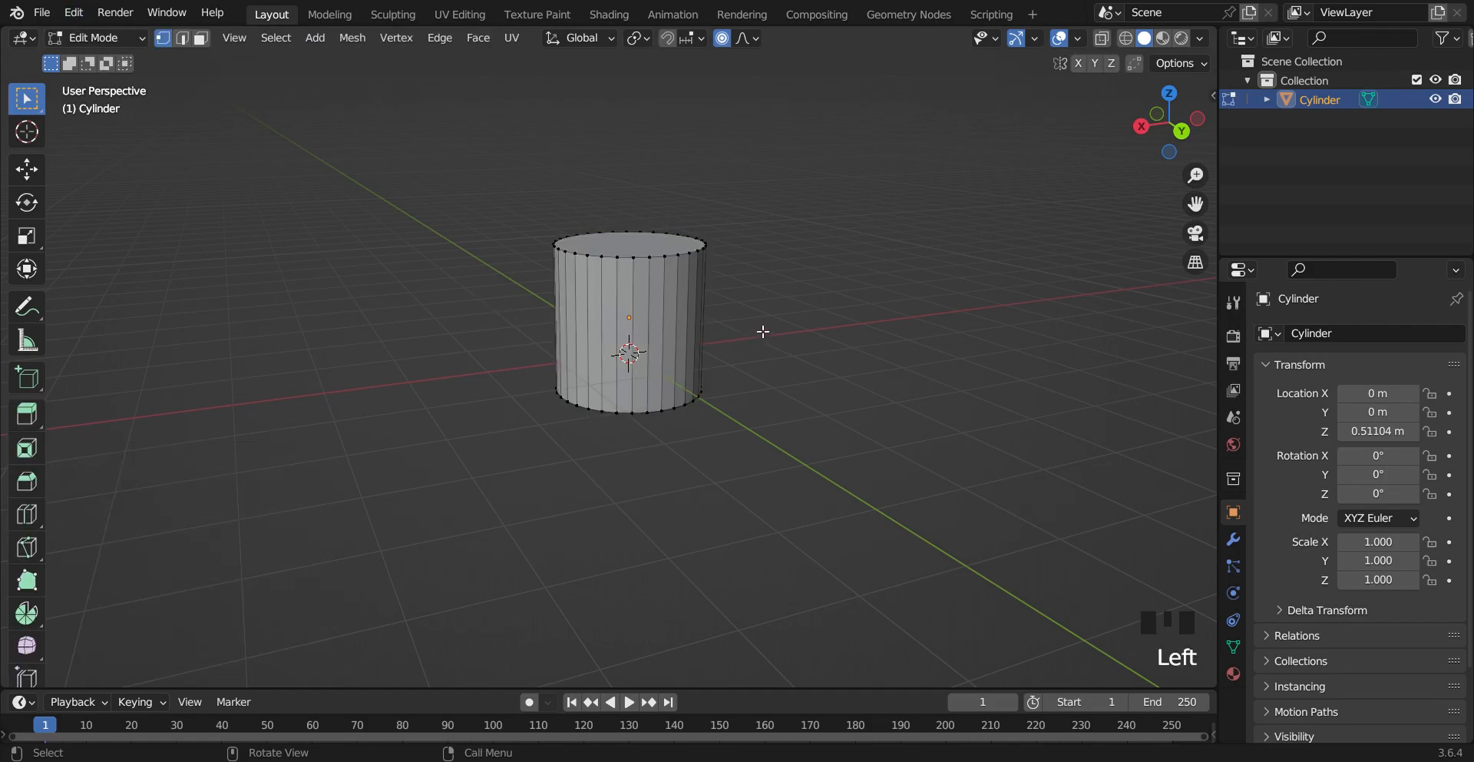
click(36, 514)
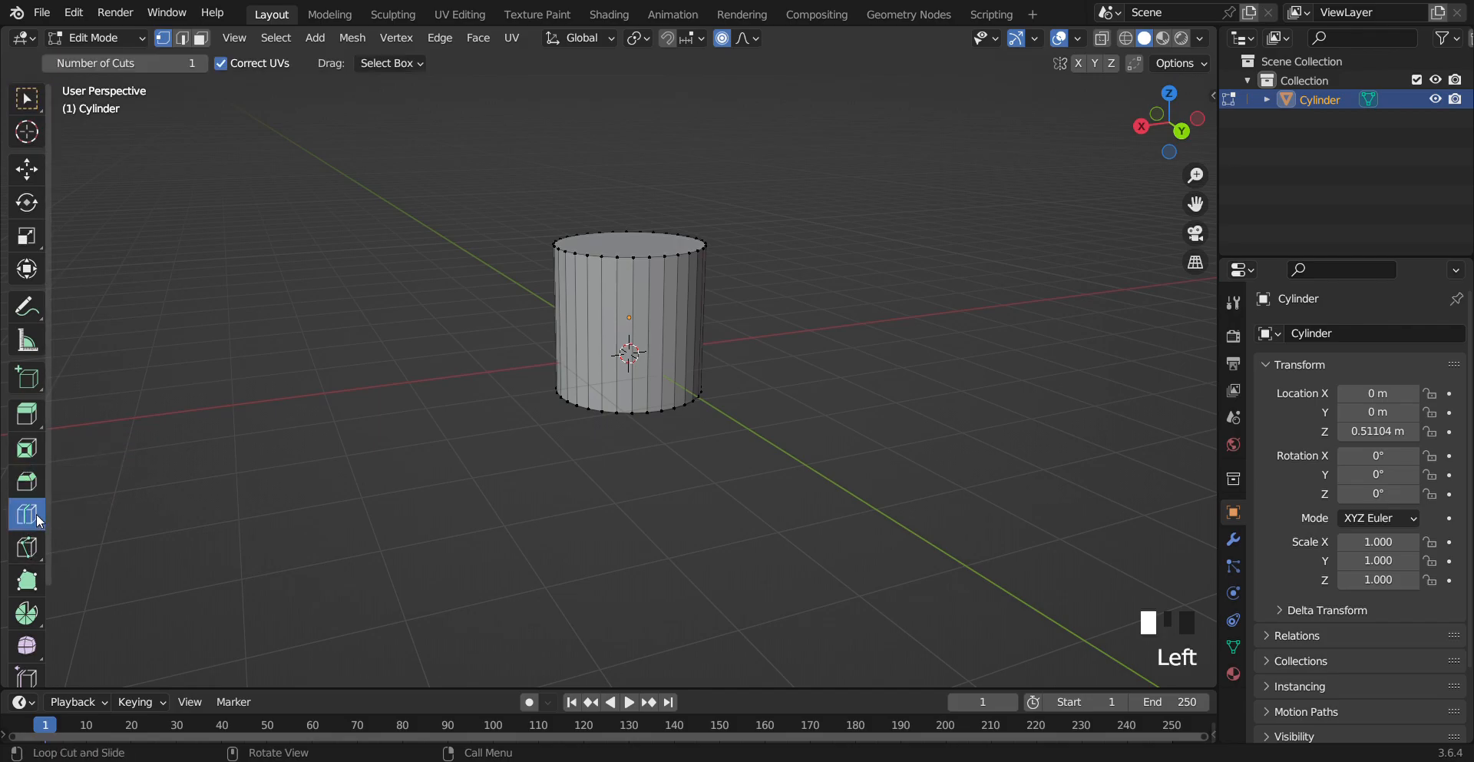
mouse_move(684, 304)
mouse_down()
mouse_move(695, 244)
mouse_move(697, 294)
mouse_up()
click(784, 320)
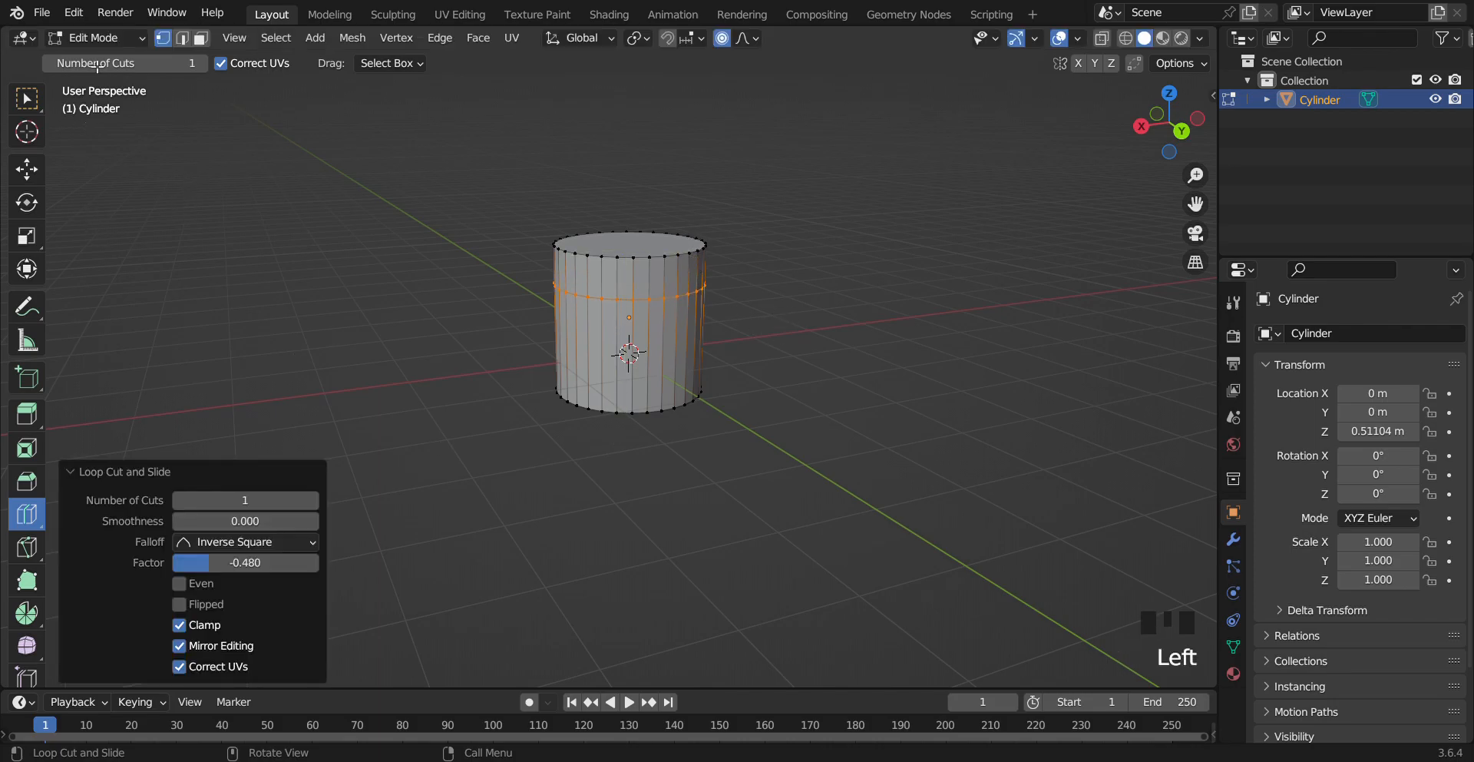
Switch to face select mode and loop-select the ring of side faces below the new cut
click(201, 38)
click(750, 48)
click(748, 45)
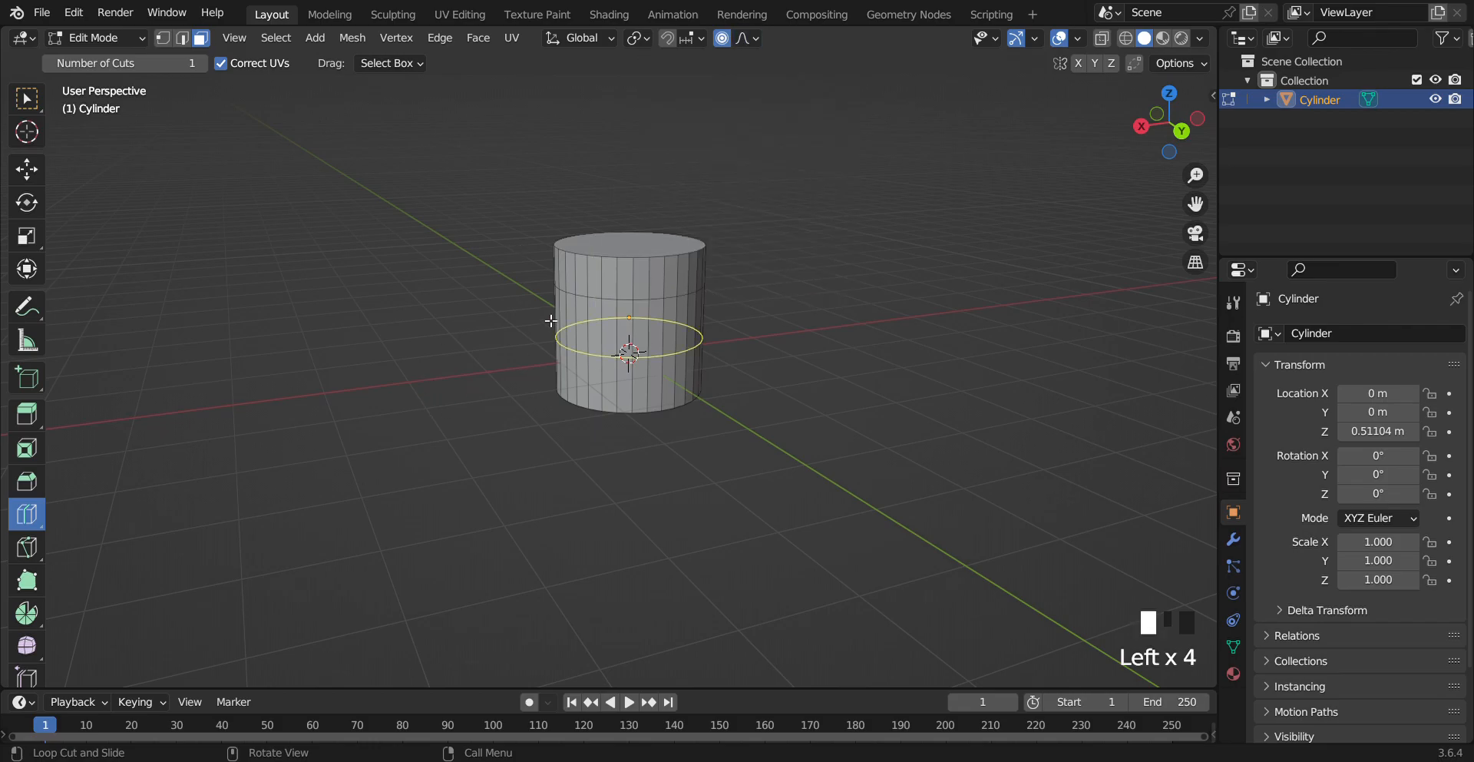
click(27, 100)
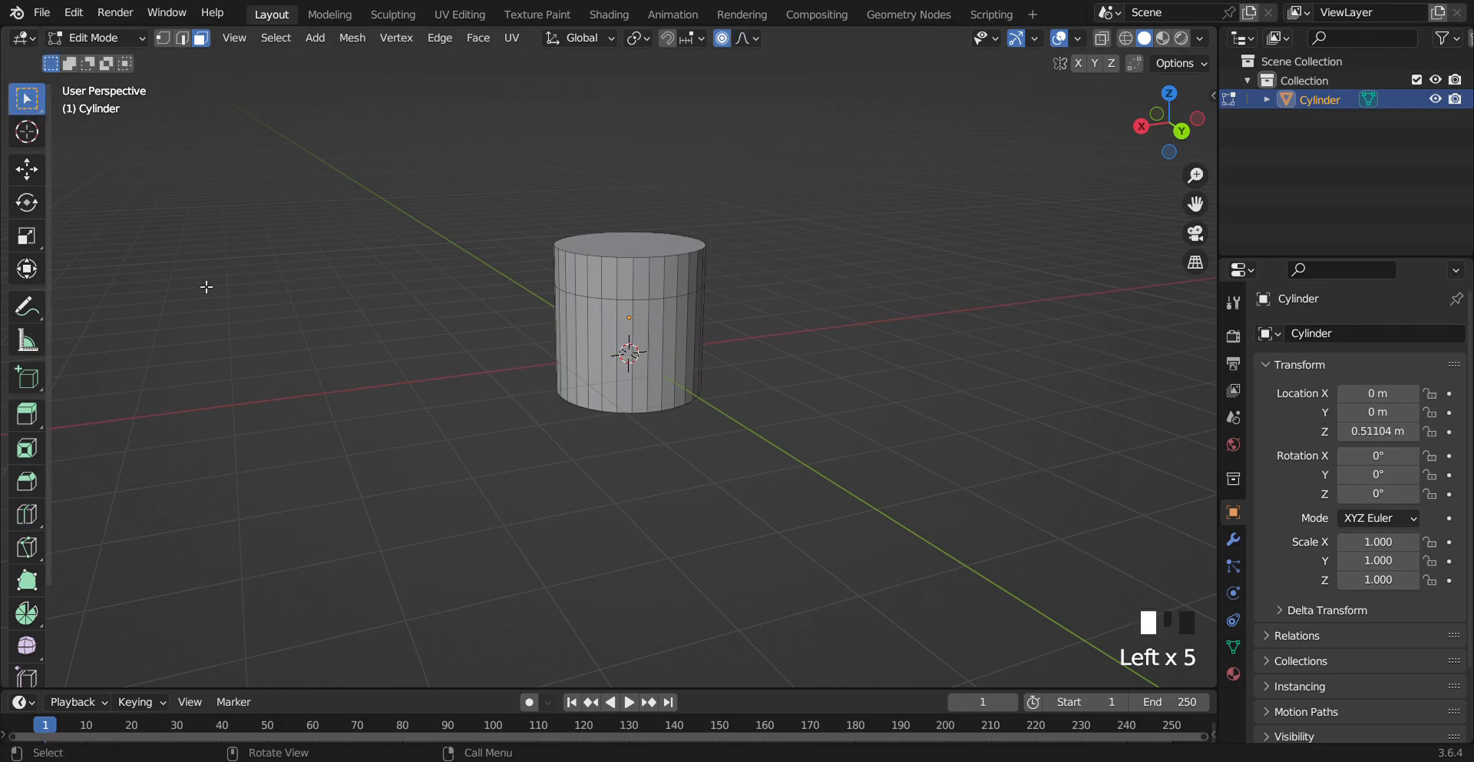
alt+click(612, 355)
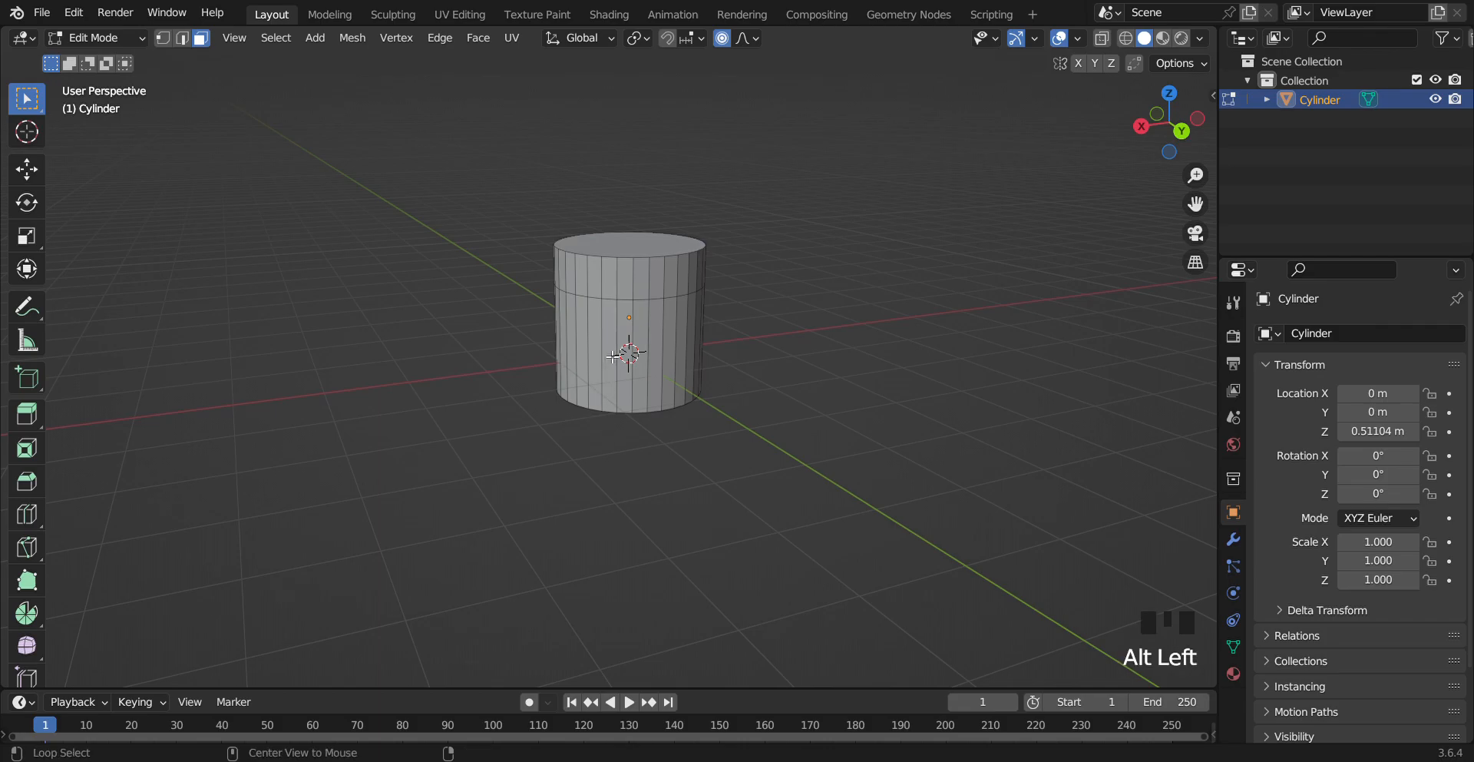
alt+click(612, 355)
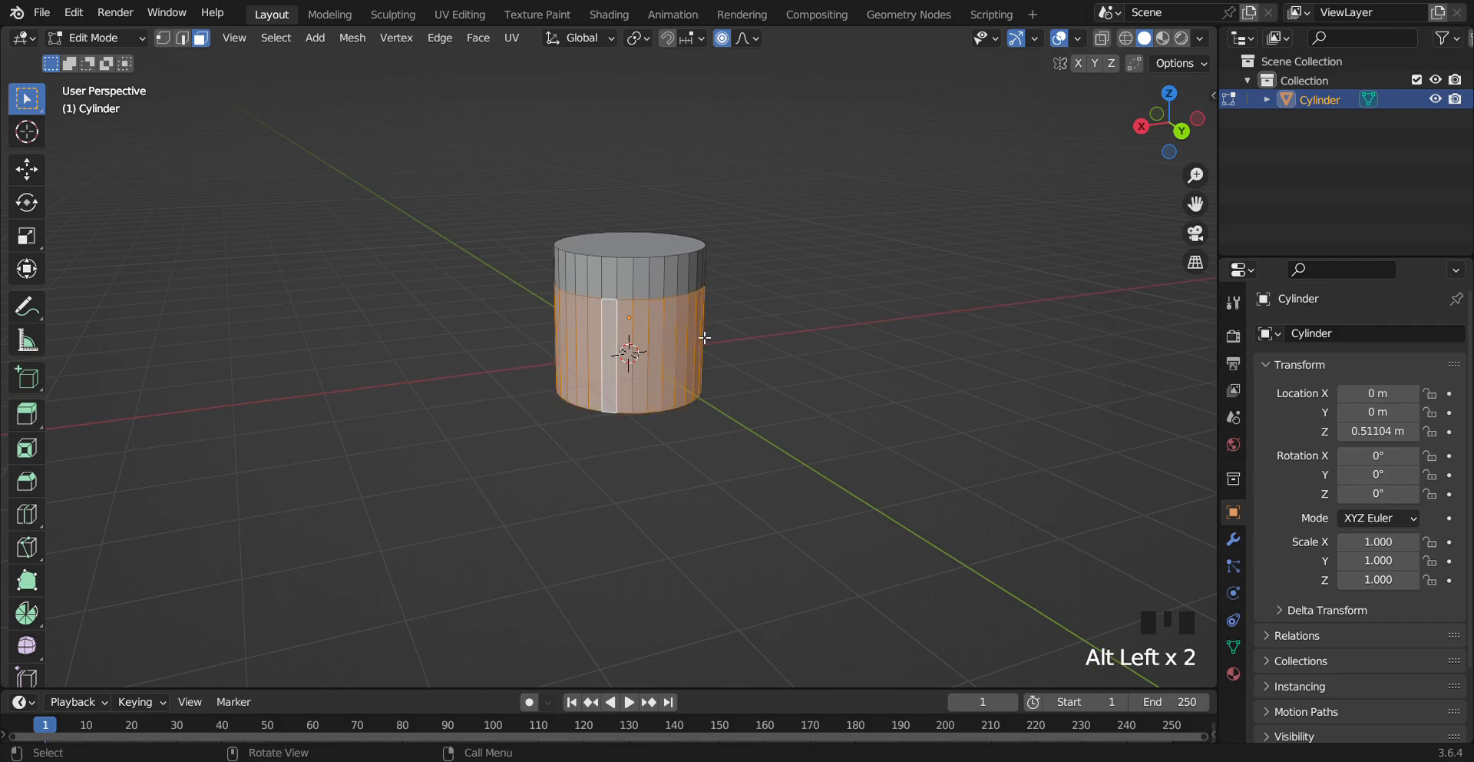
Try scaling the selected face ring by about 1.9 with proportional editing, then undo it
key(s)
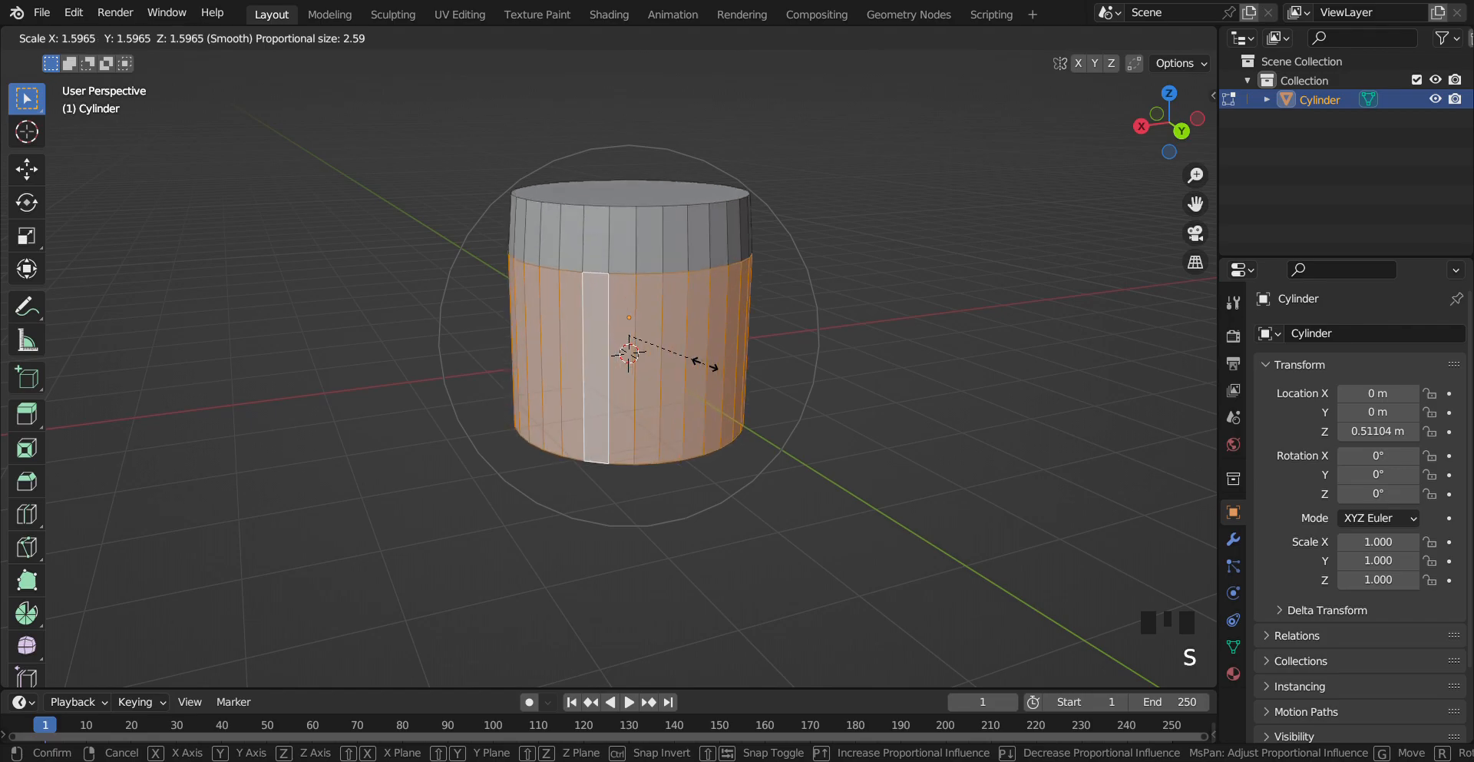
click(722, 368)
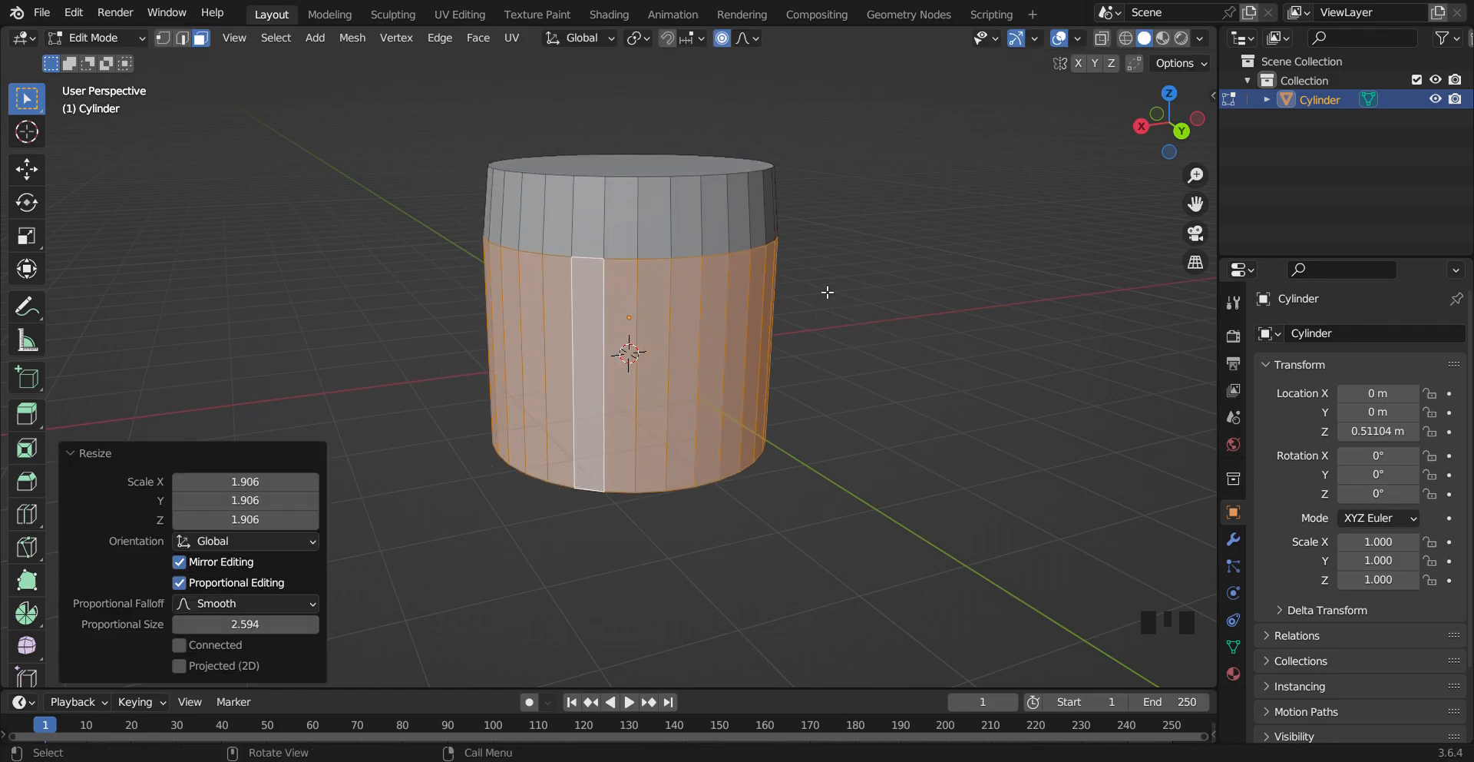
key(ctrl+z)
Enable Connected Only in the proportional editing options
click(744, 42)
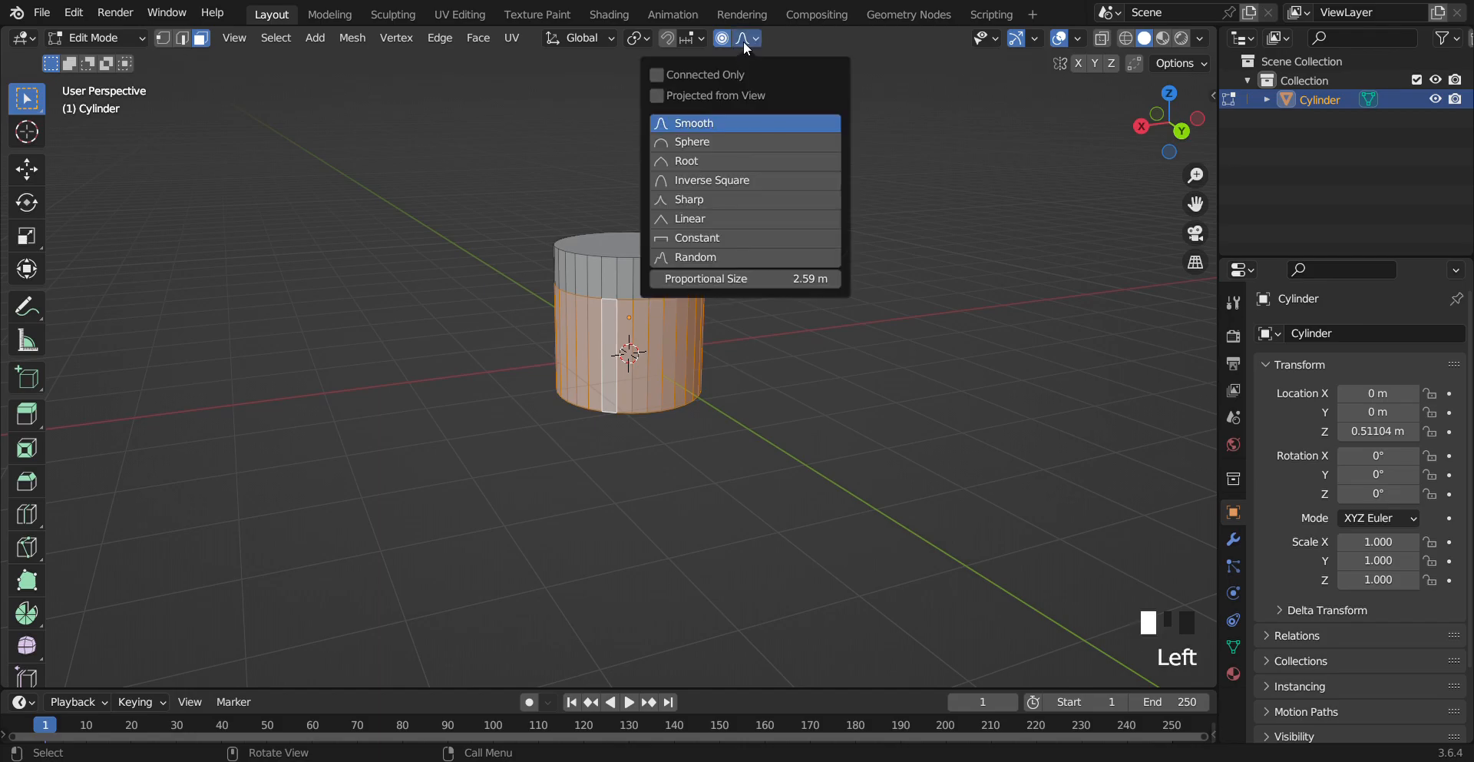
click(704, 77)
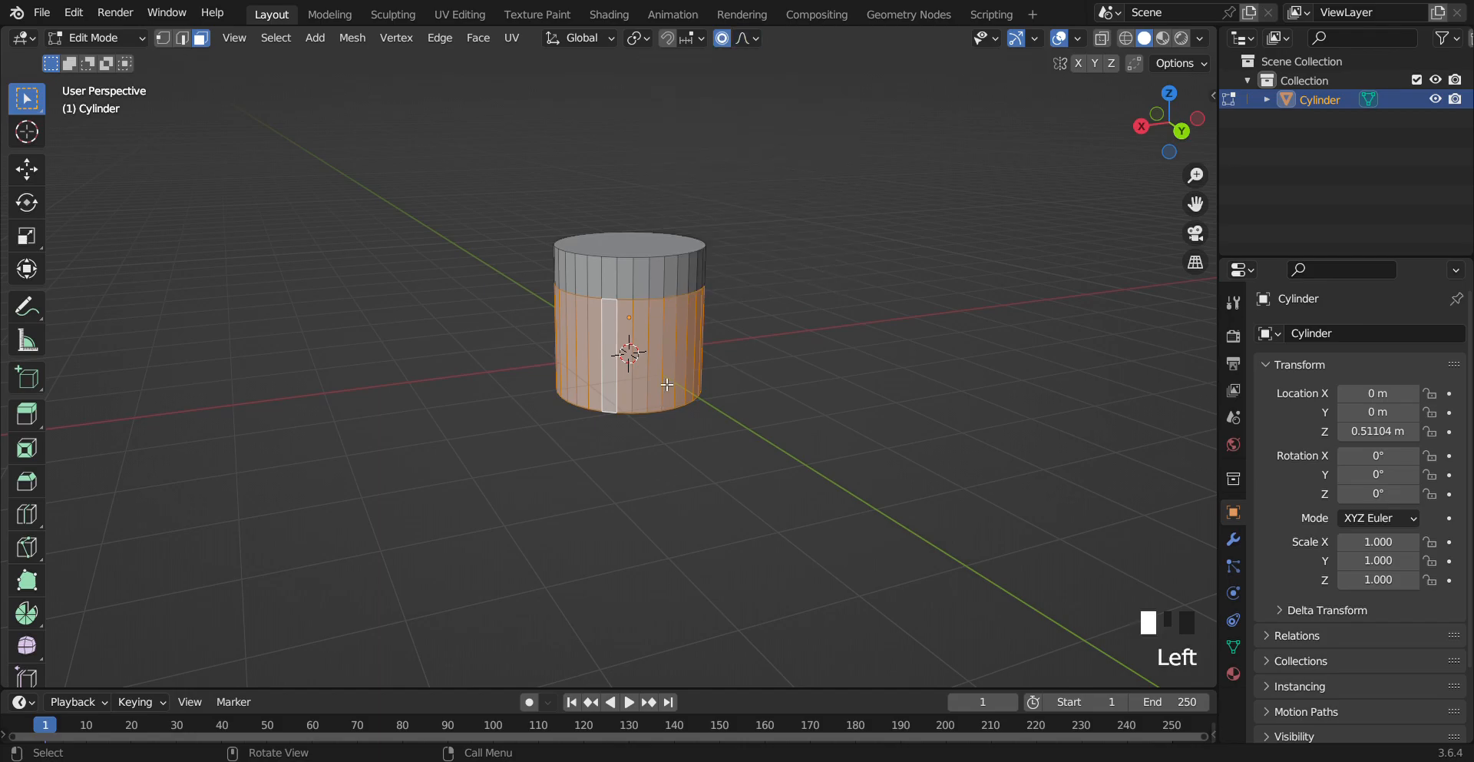
Try scaling the face ring by about 2.72 with Connected Only enabled, then undo it
key(s)
click(752, 407)
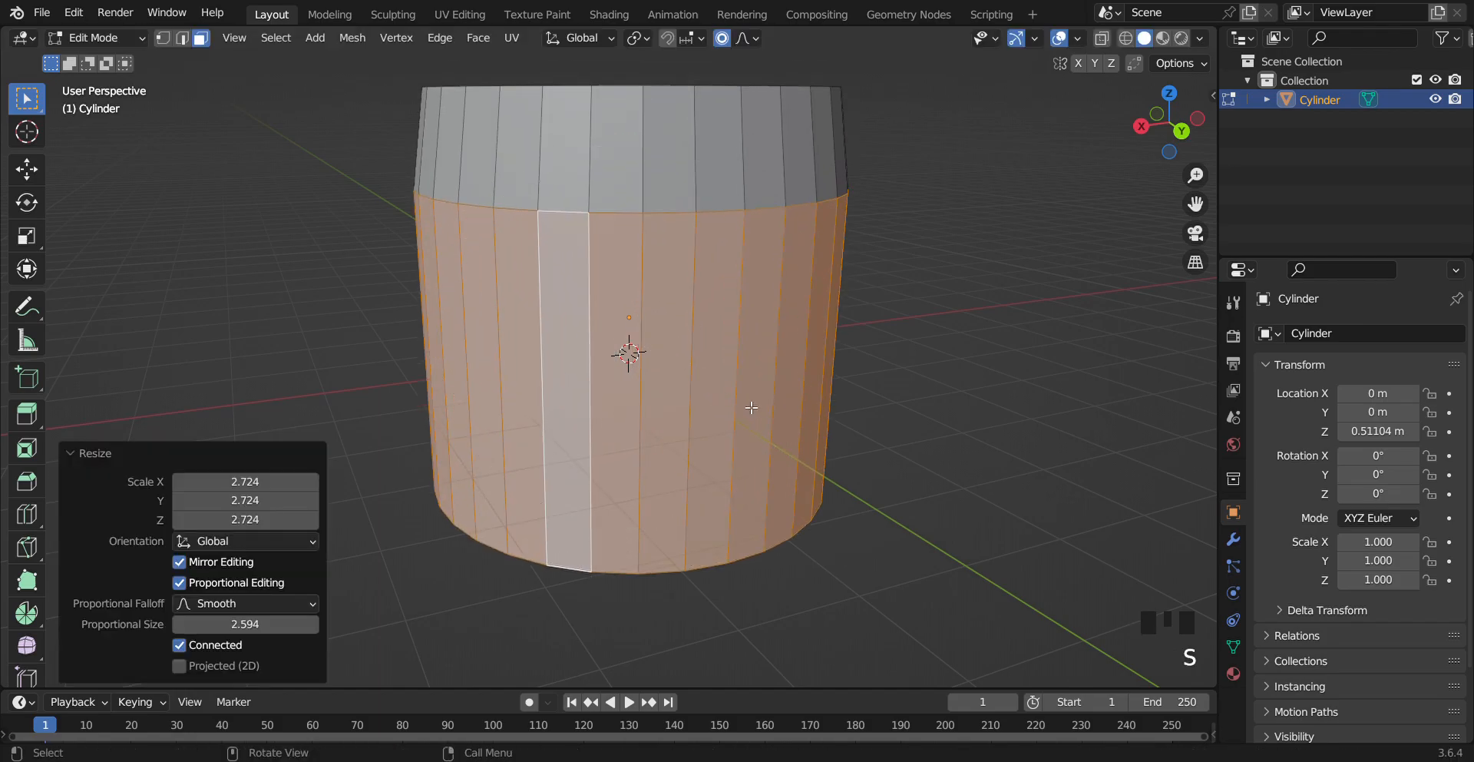
key(ctrl+z)
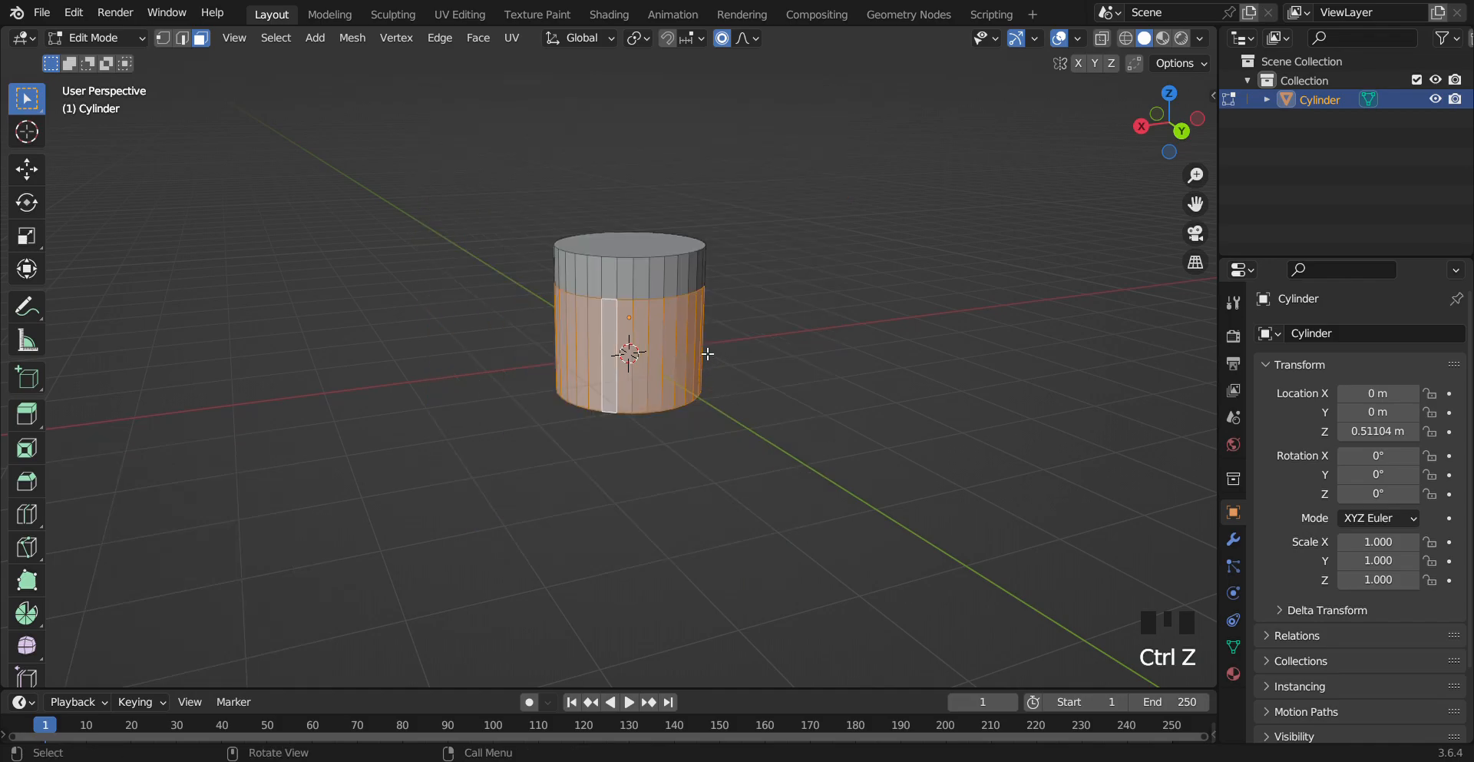
In vertex mode, select the loop-cut edge ring and scale it by about 2.27 with proportional size about 0.56
click(755, 352)
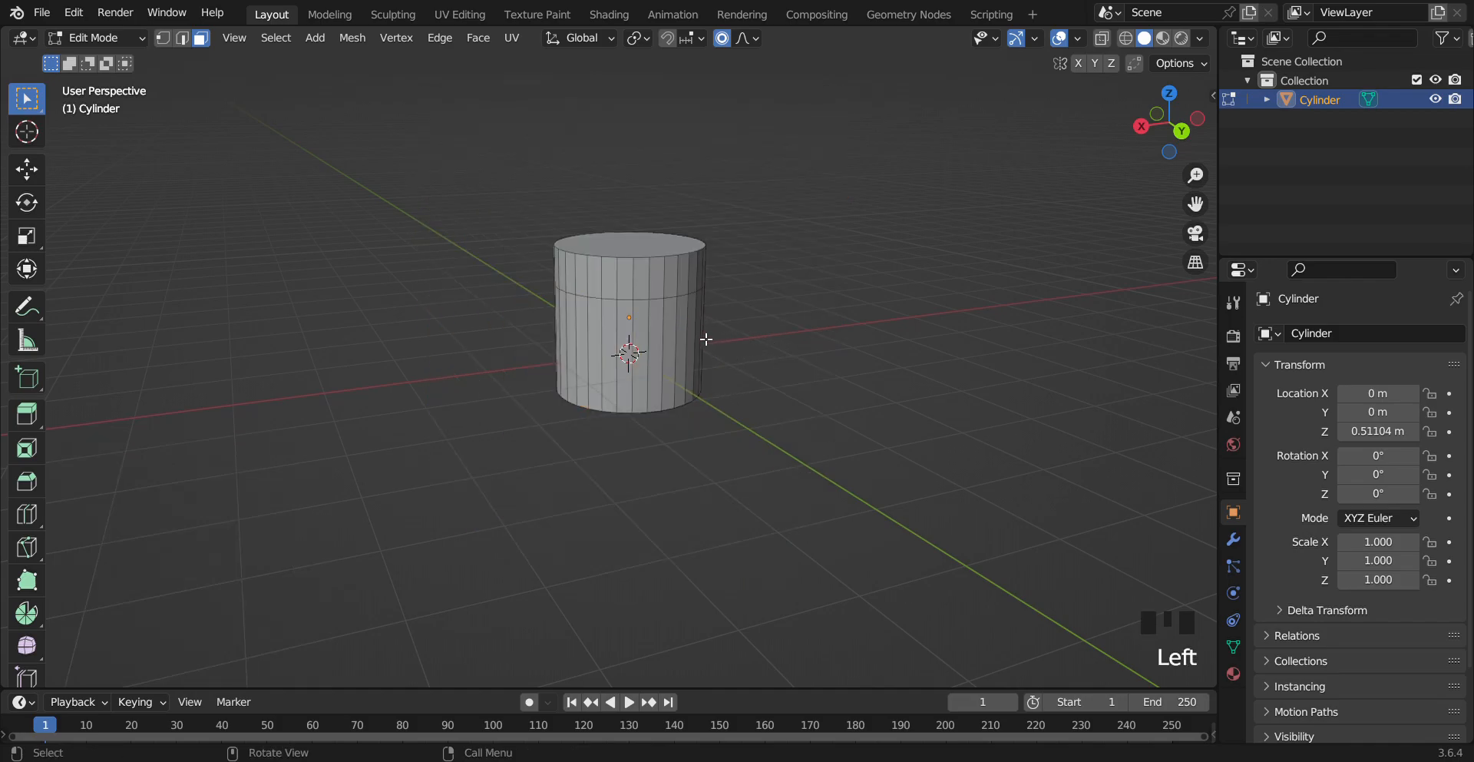
click(160, 38)
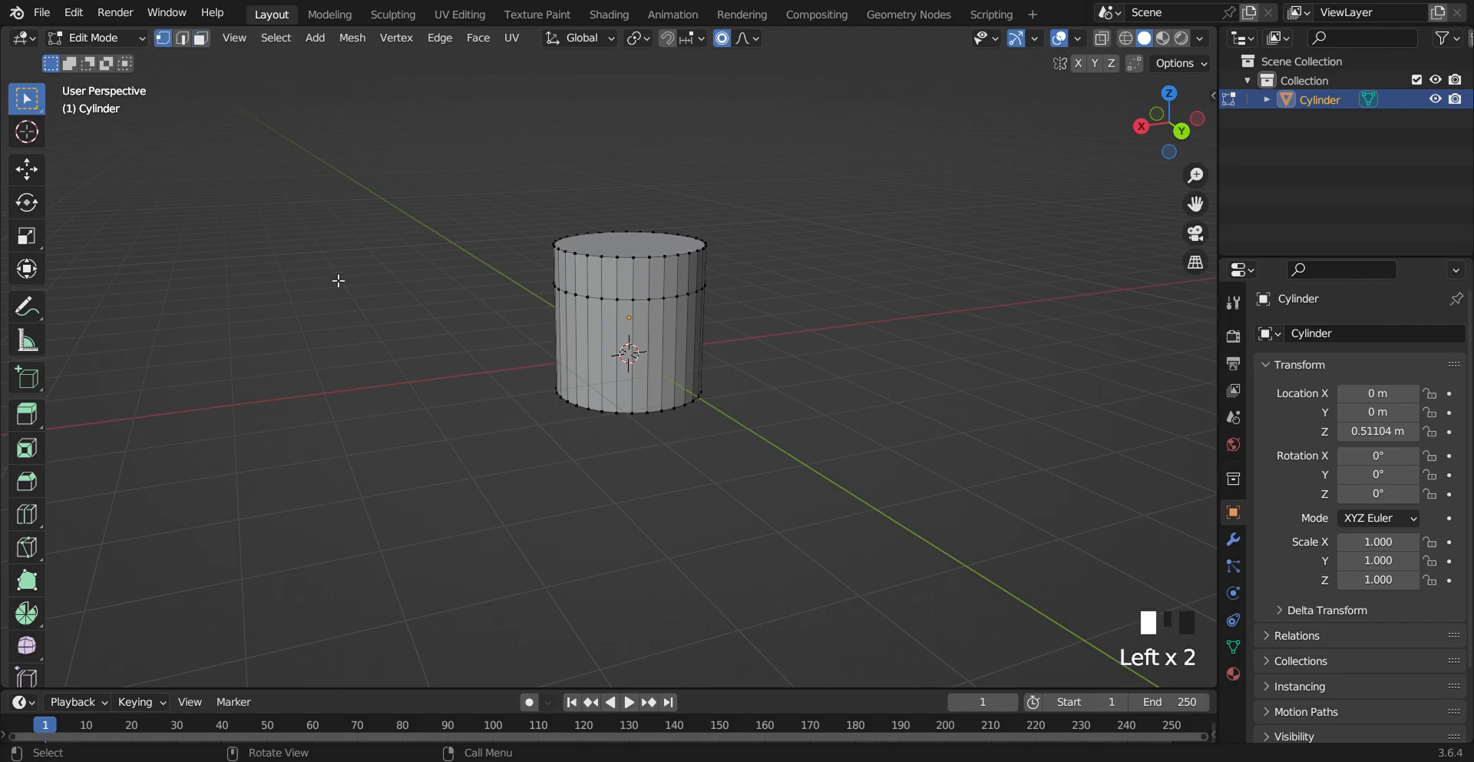
alt+click(636, 303)
key(s)
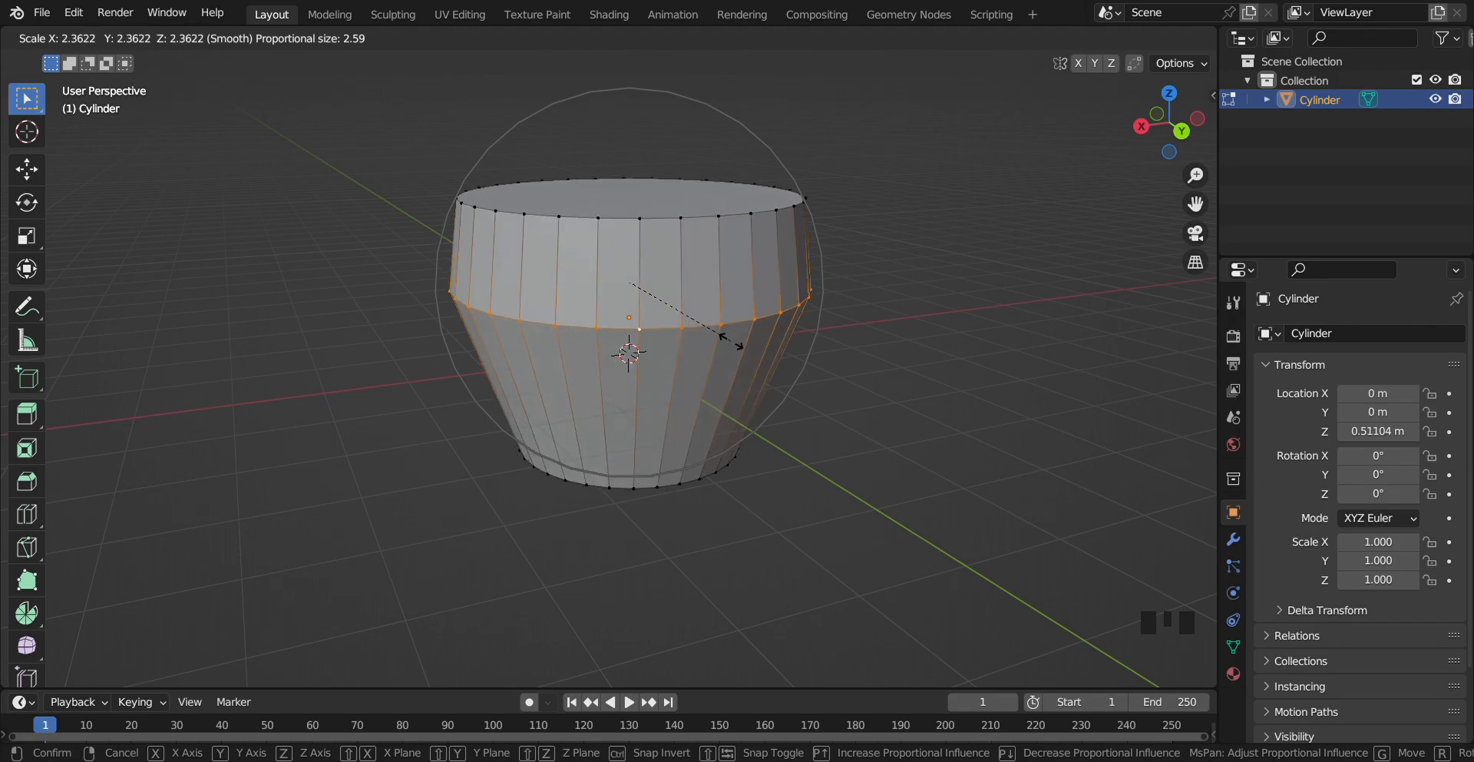
scroll(726, 340, up, 13)
scroll(726, 340, up, 4)
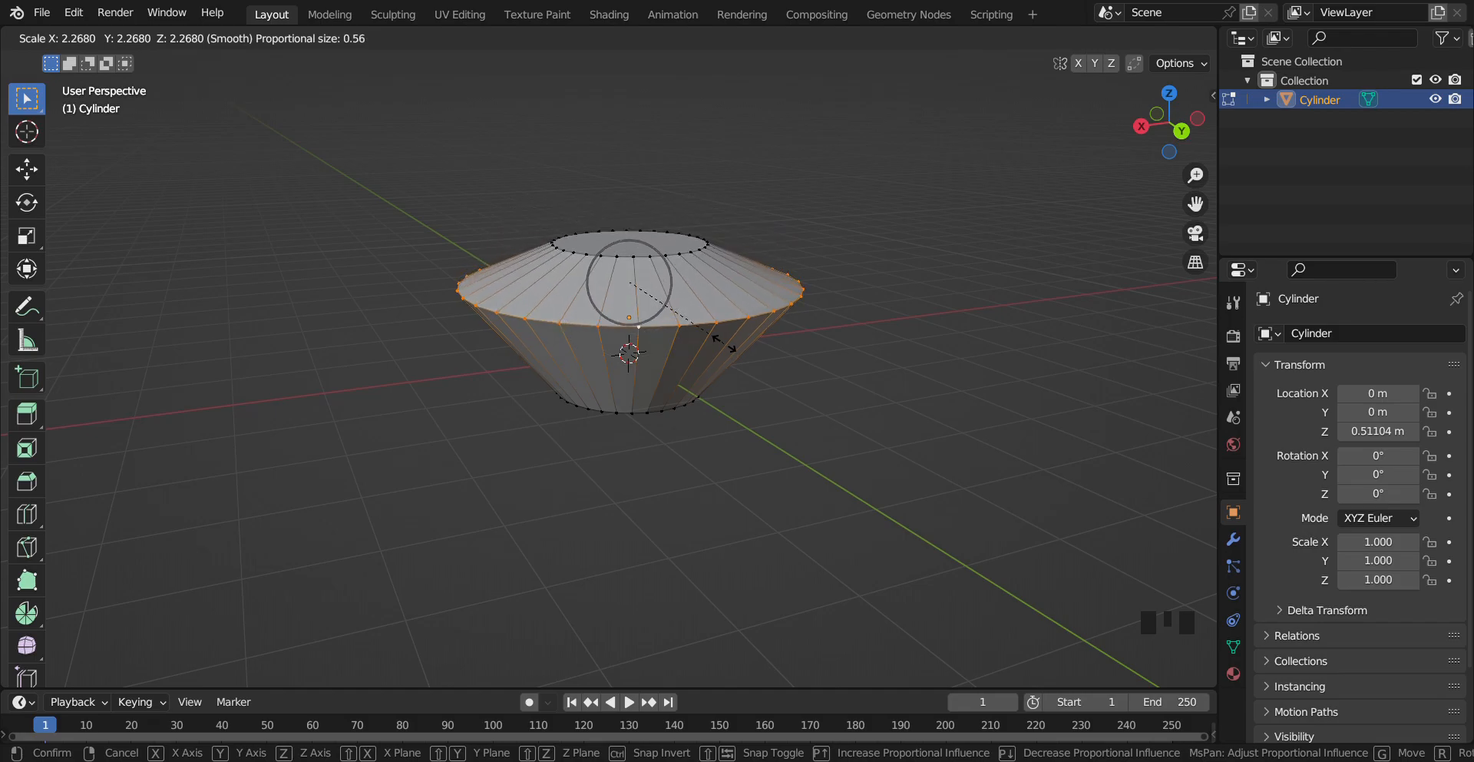
click(730, 349)
click(886, 285)
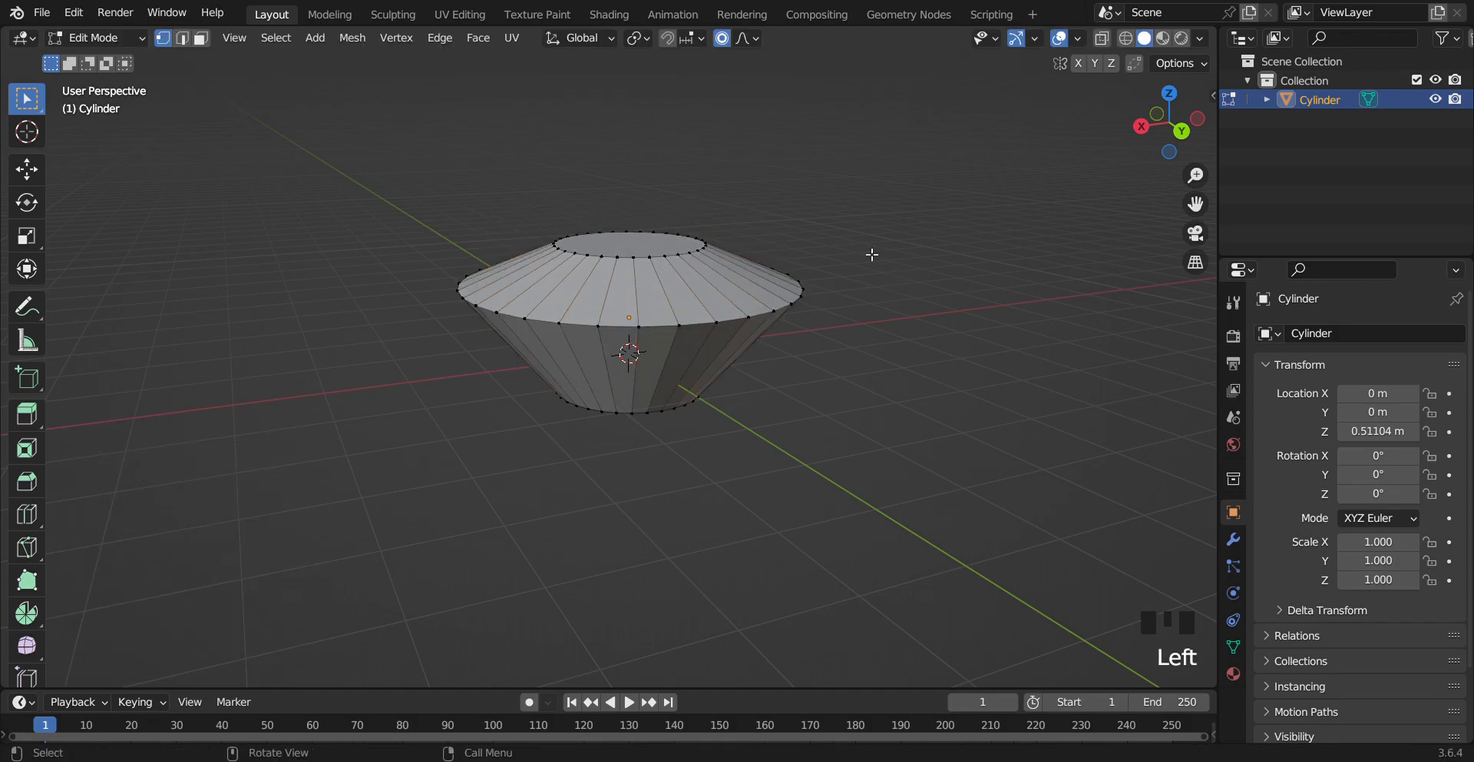
Select the cylinder's top face and extrude it up about 0.36 m along Z
click(205, 41)
click(645, 258)
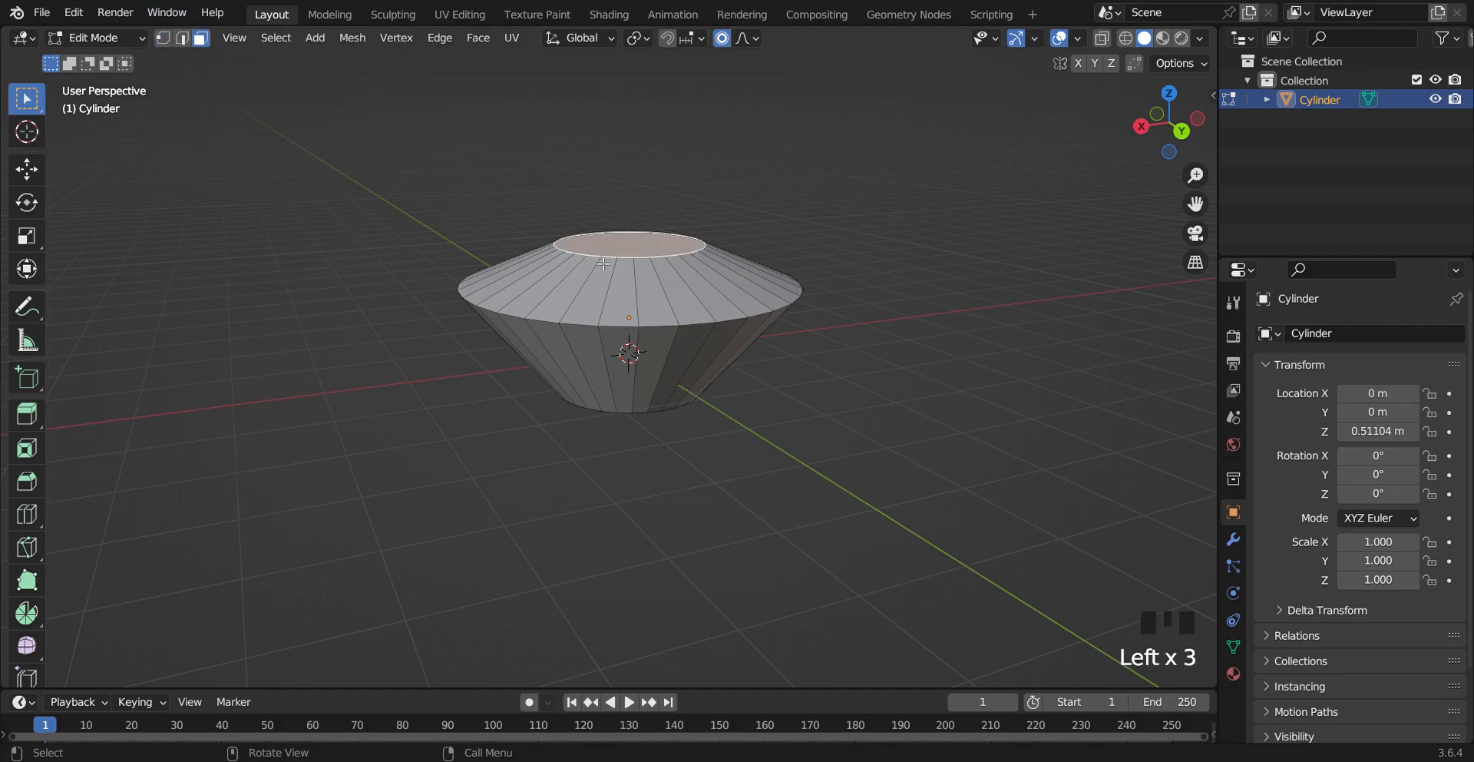
key(e)
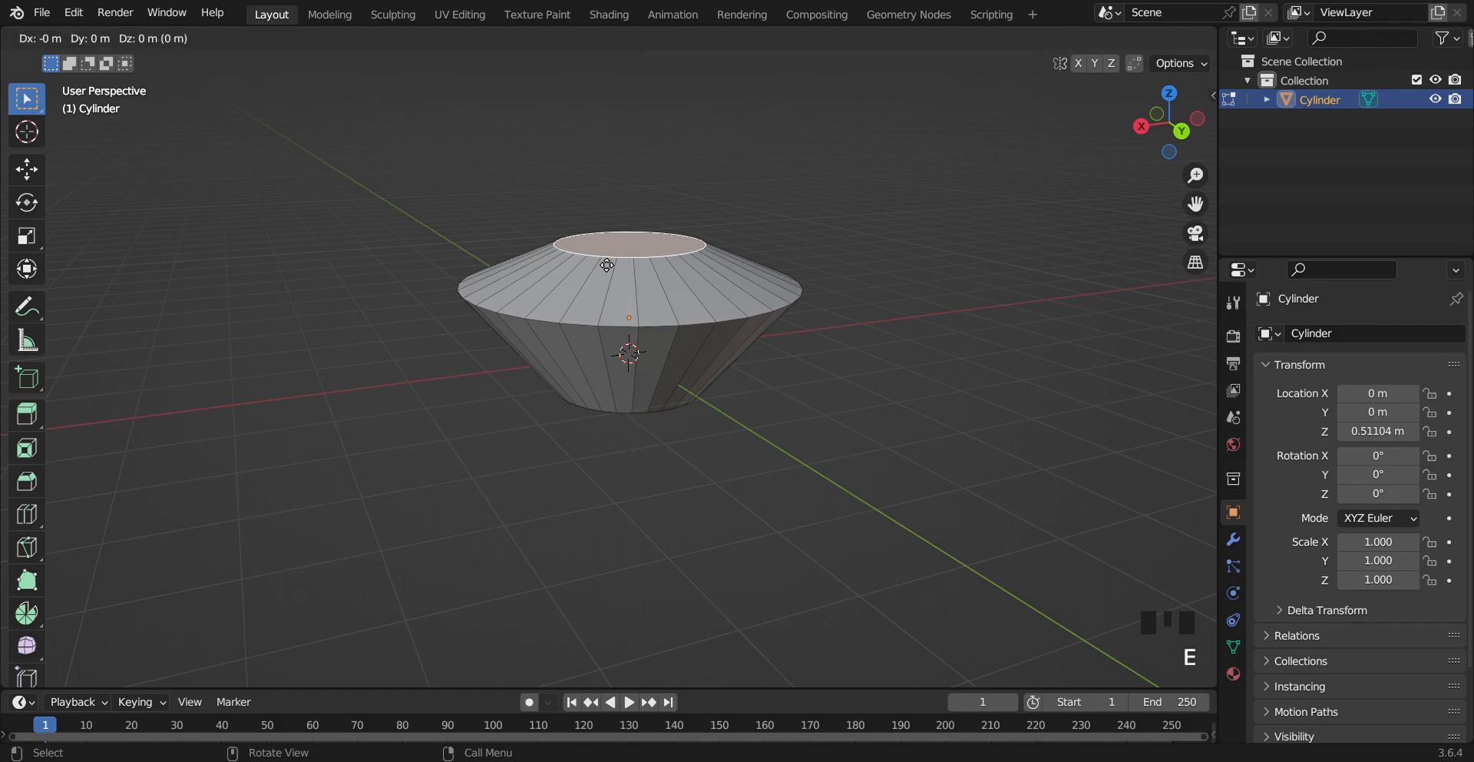
key(z)
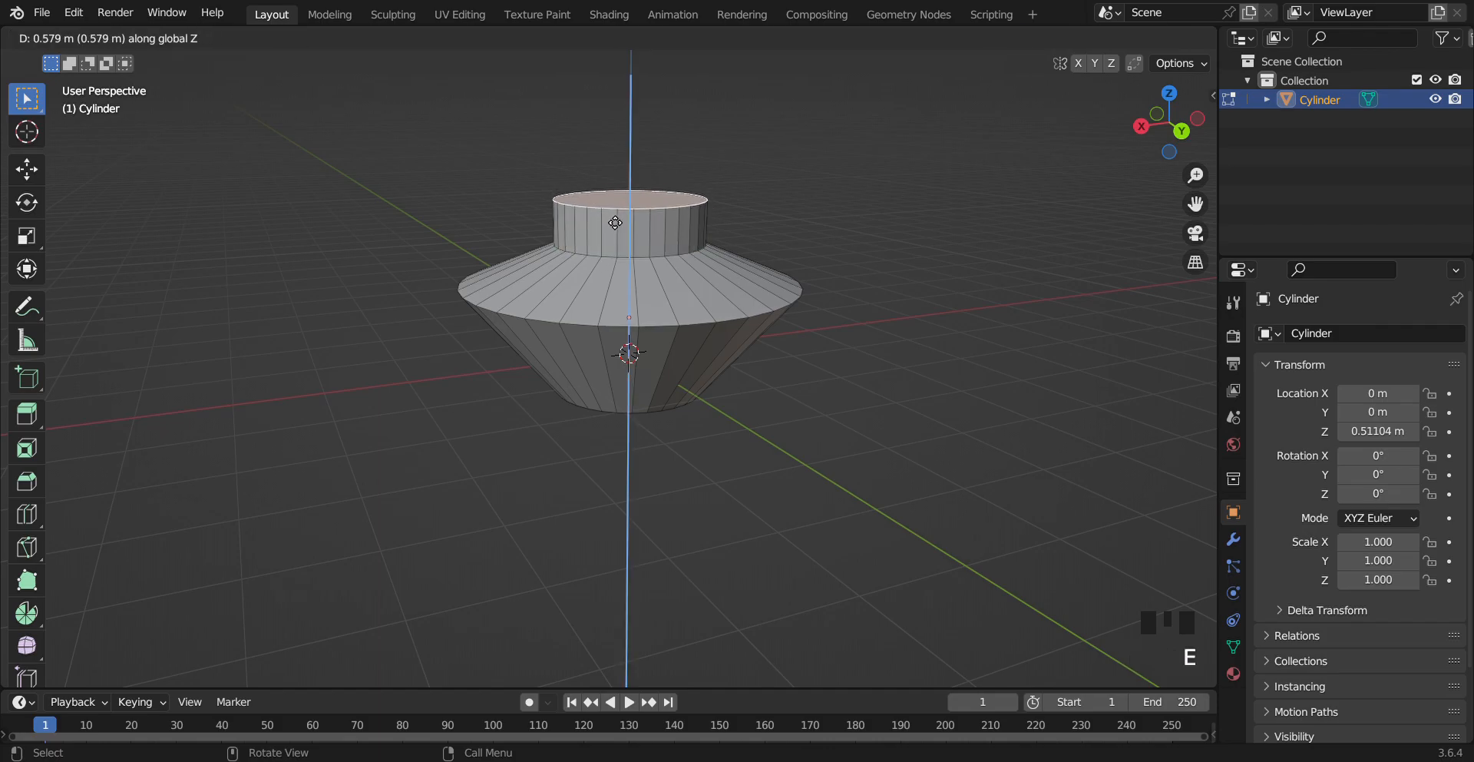
click(614, 235)
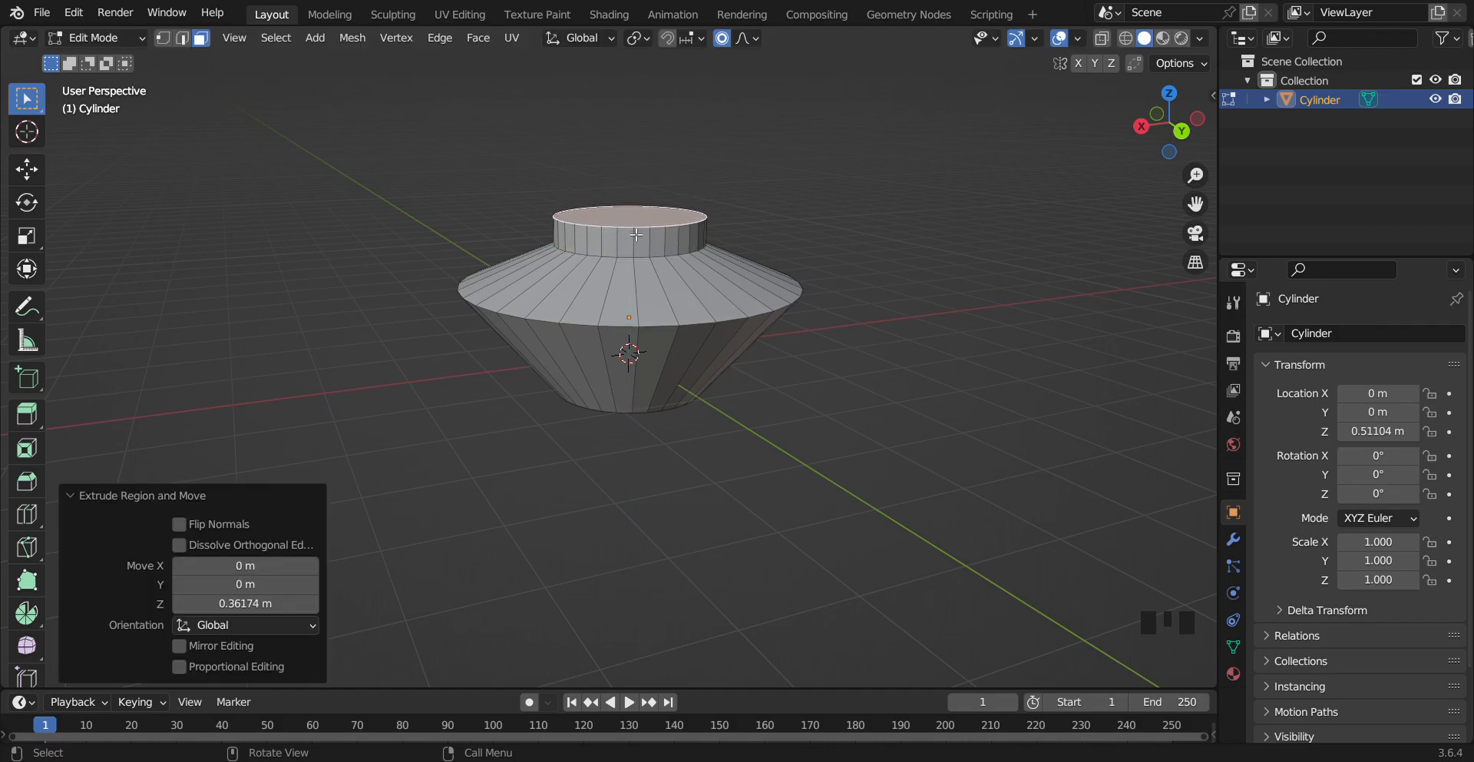
Extrude the top face again about 0.08 m along its normal
key(z)
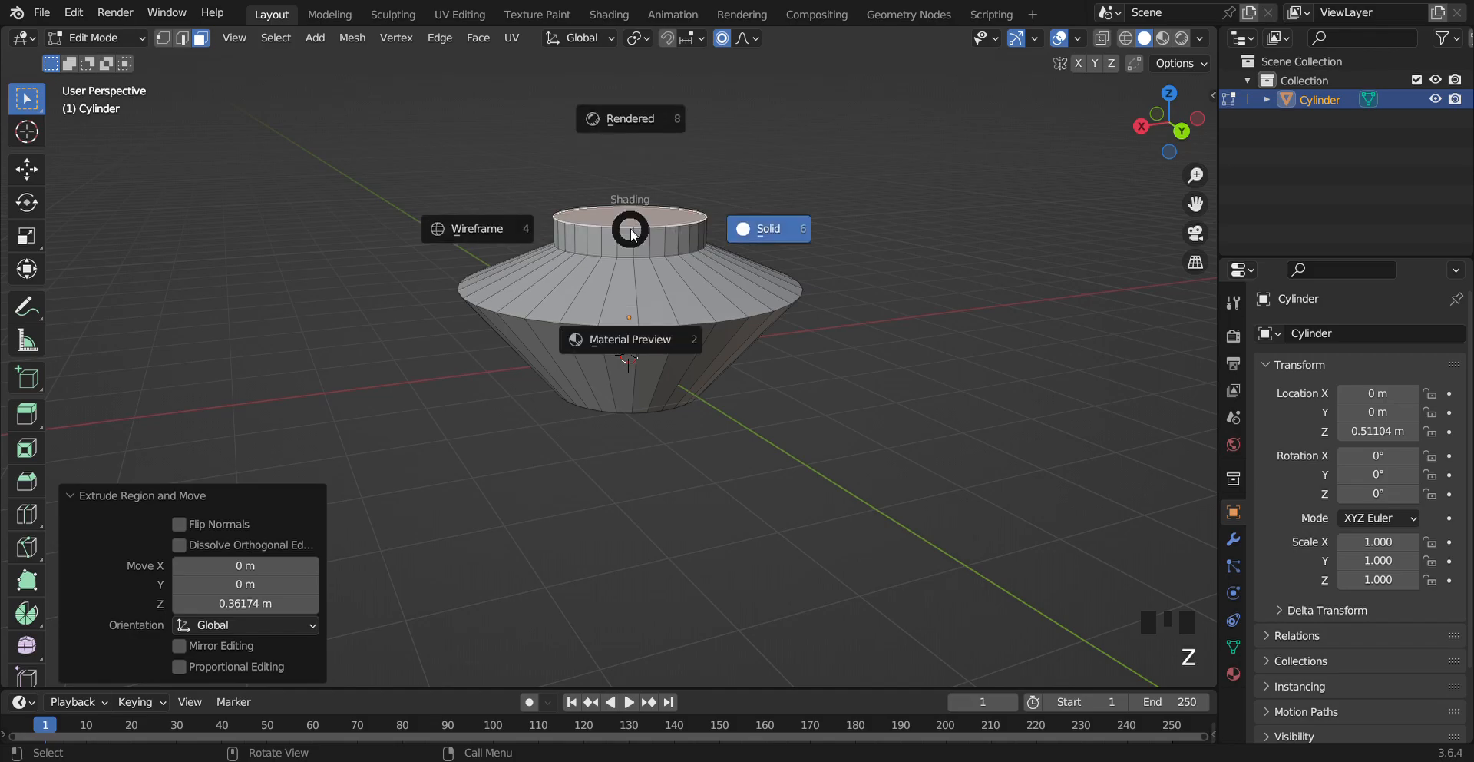
click(1002, 317)
key(e)
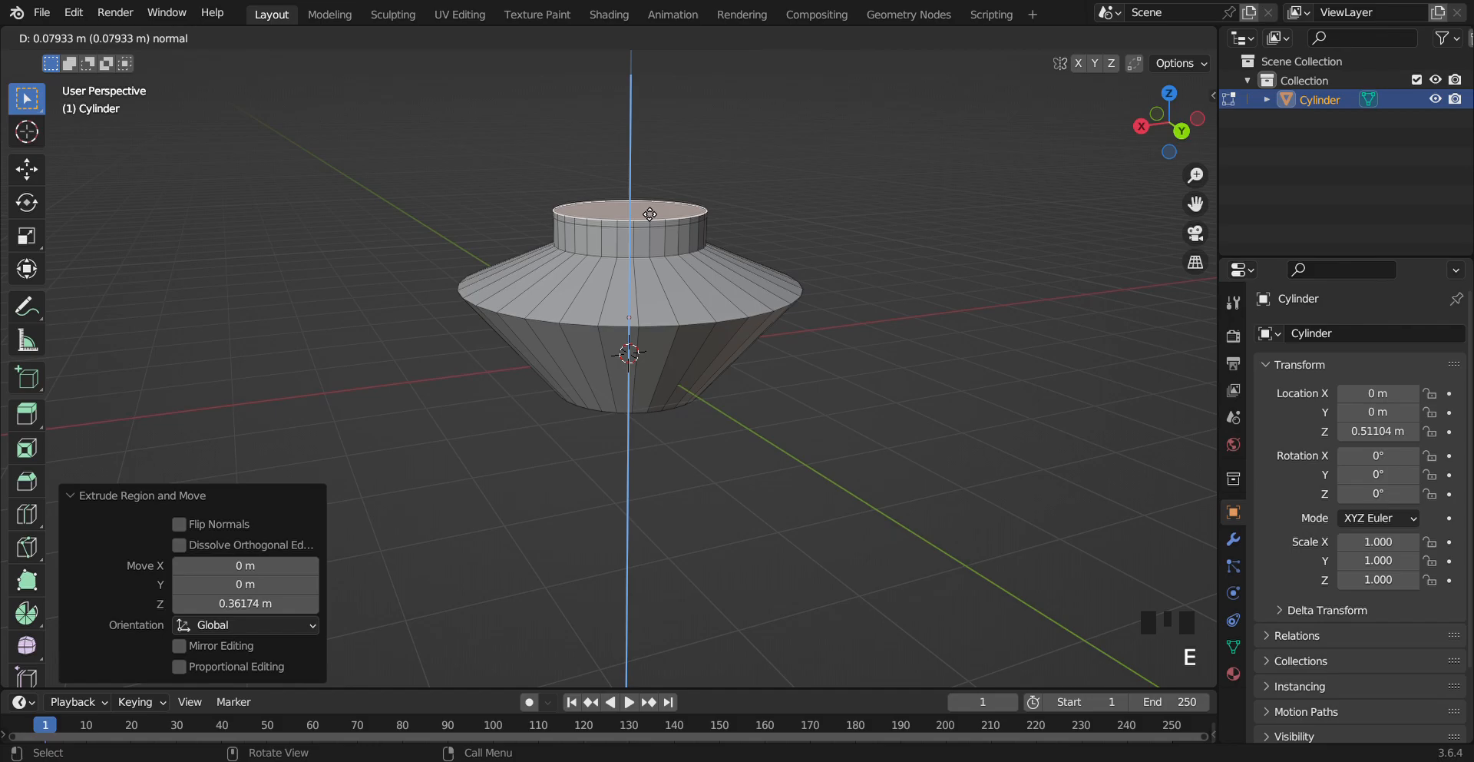
click(650, 214)
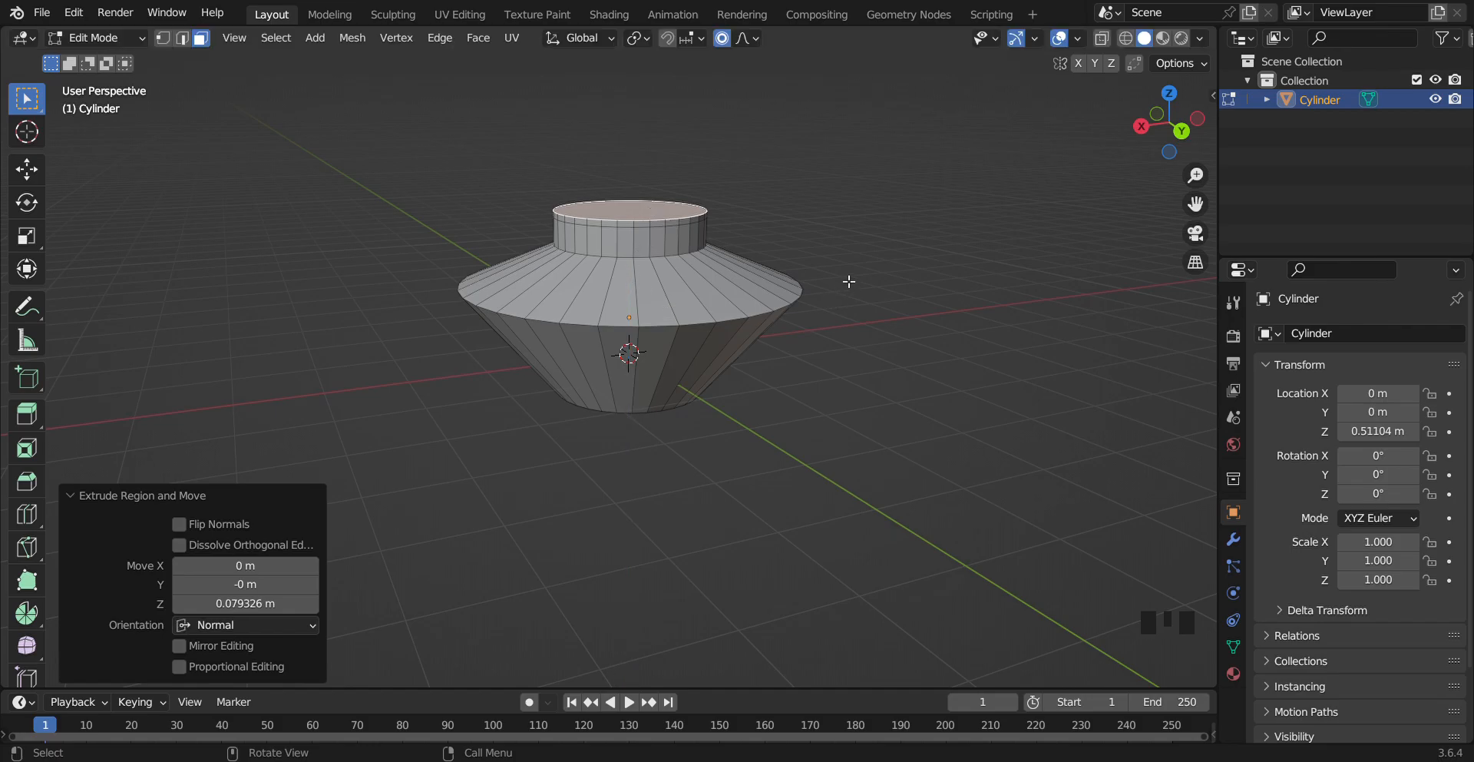
Try scaling the top face by about 1.49 with proportional size 0.51, then undo it
key(s)
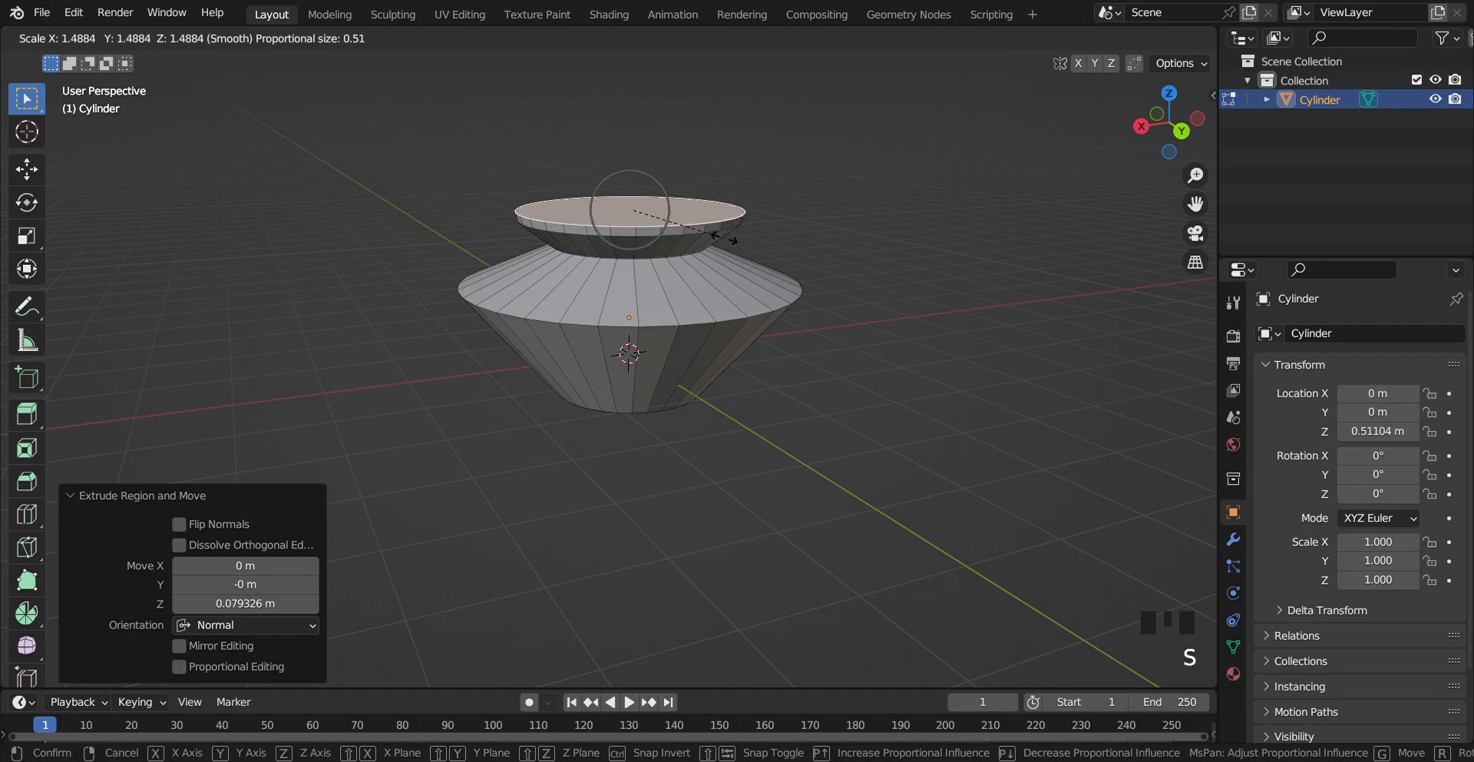
click(723, 238)
key(ctrl+z)
Turn off proportional editing and scale the top face outward by about 1.10
click(722, 38)
key(s)
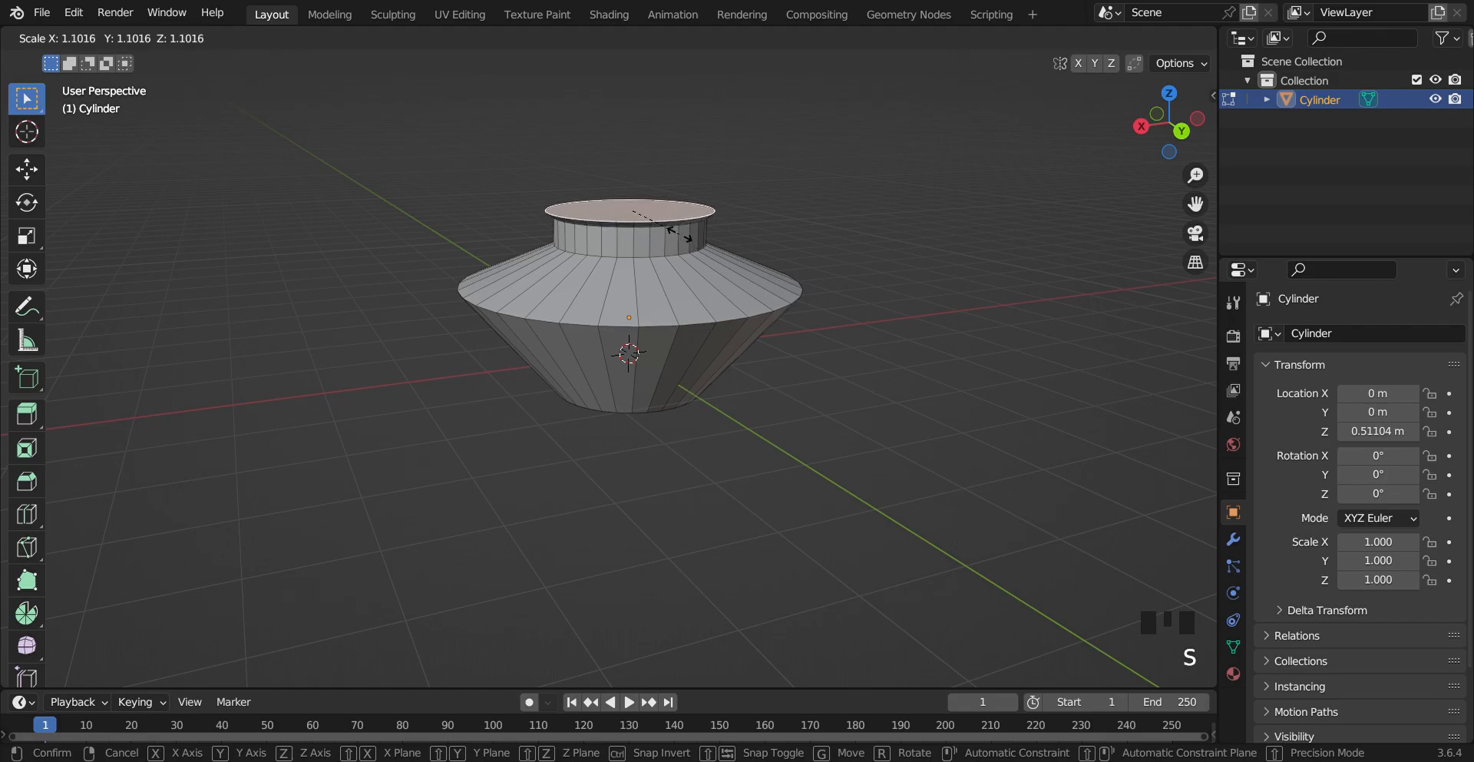
click(686, 239)
Turn proportional editing back on and check its falloff options
mouse_move(1181, 149)
mouse_down()
mouse_move(1145, 177)
mouse_move(1206, 149)
mouse_up()
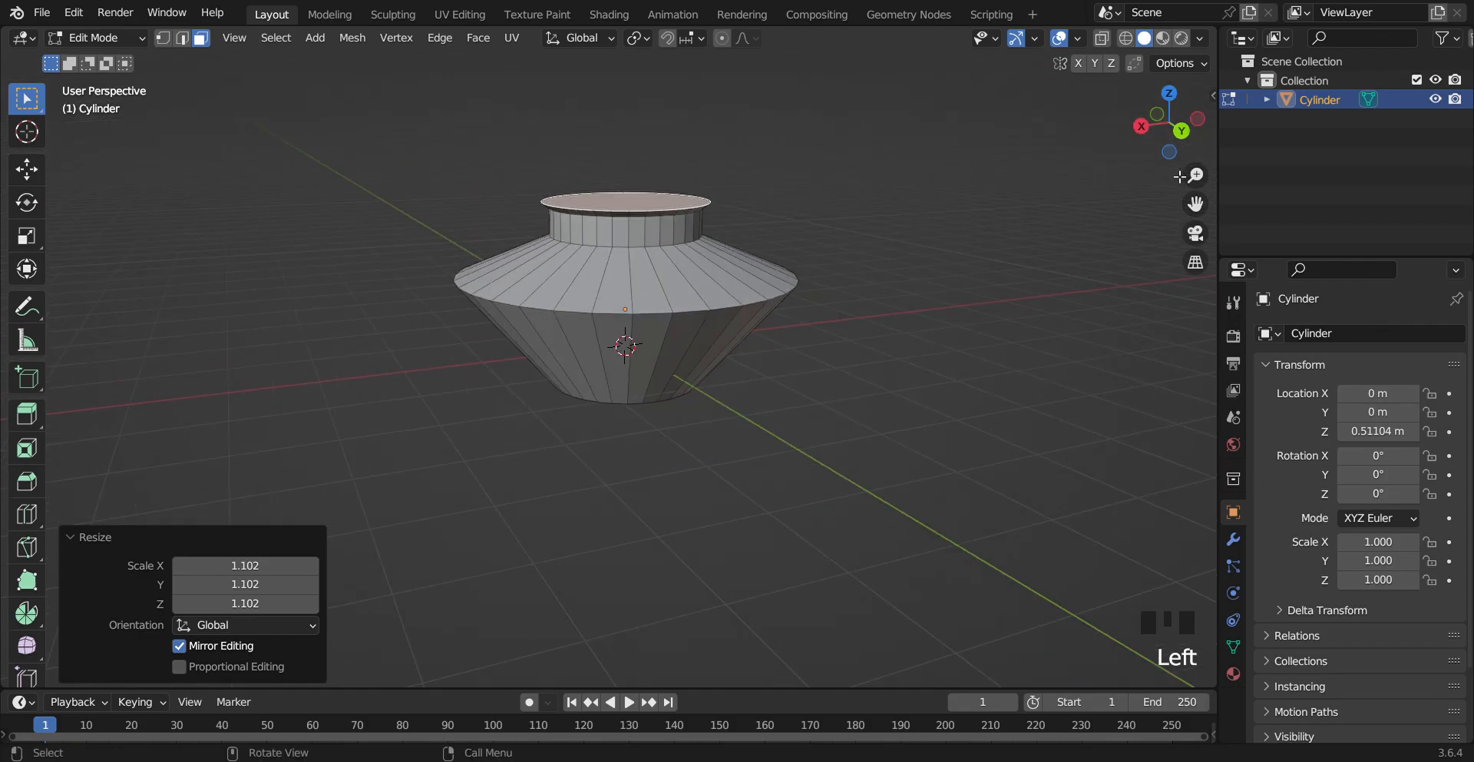
drag(1196, 203, 1247, 231)
scroll(929, 481, up, 4)
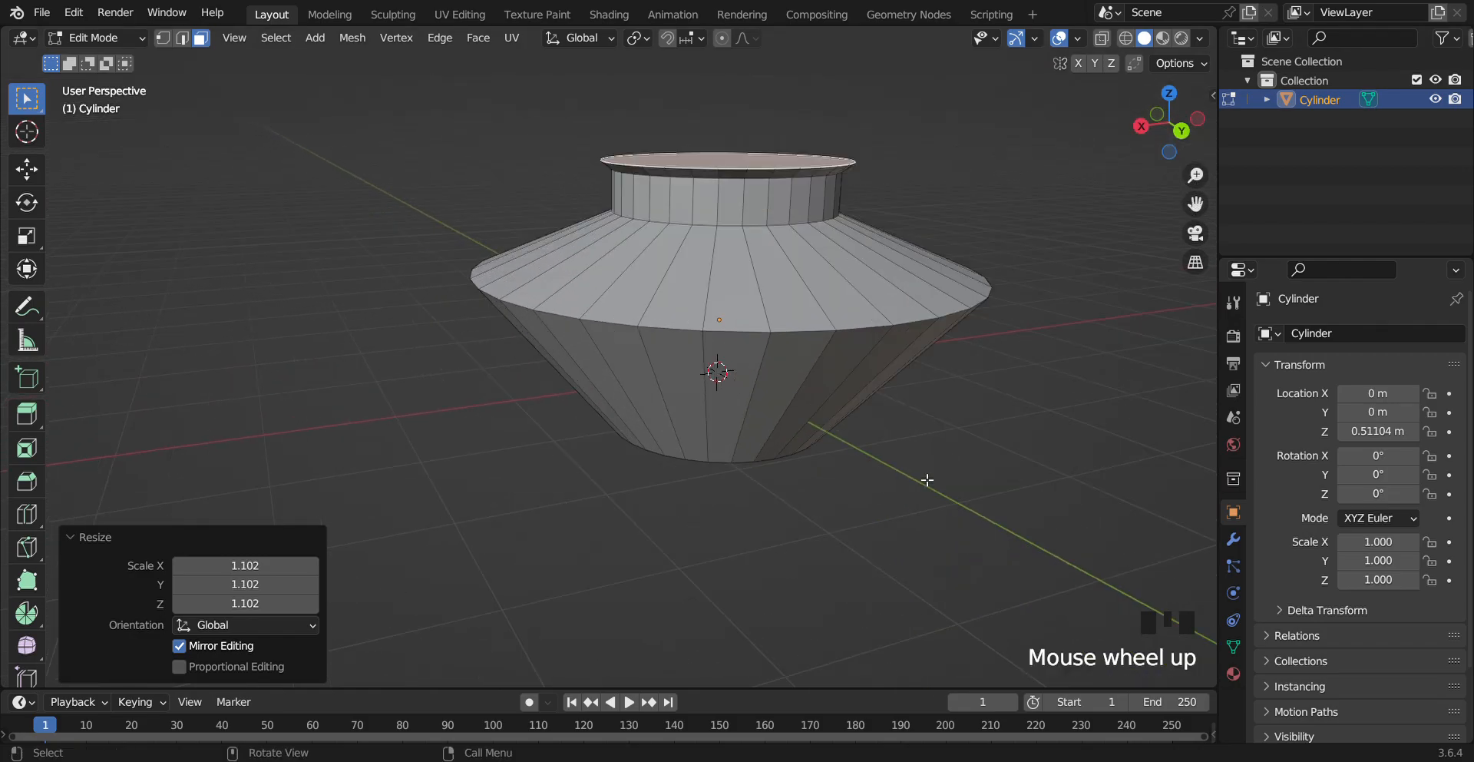
scroll(930, 471, down, 4)
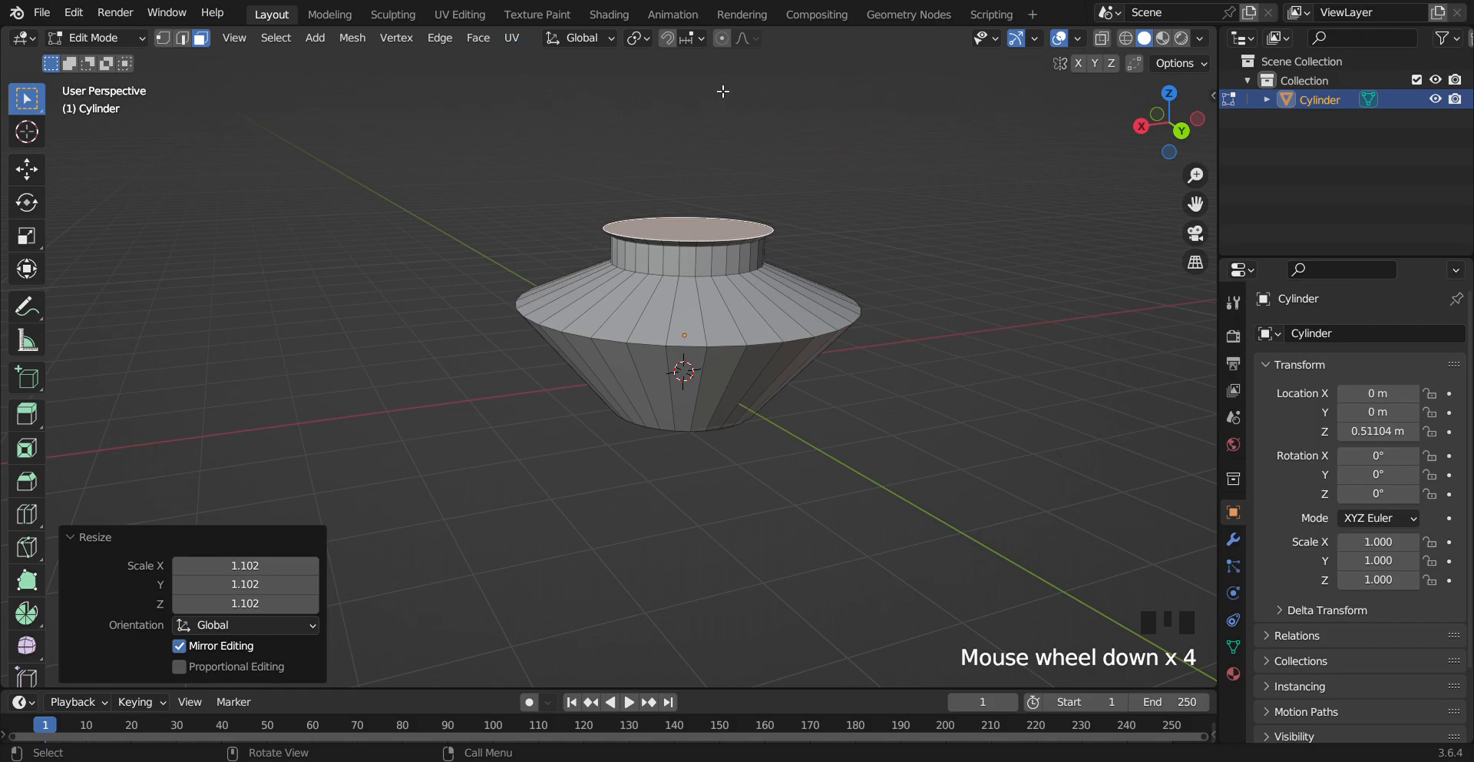
click(721, 38)
click(741, 36)
click(740, 36)
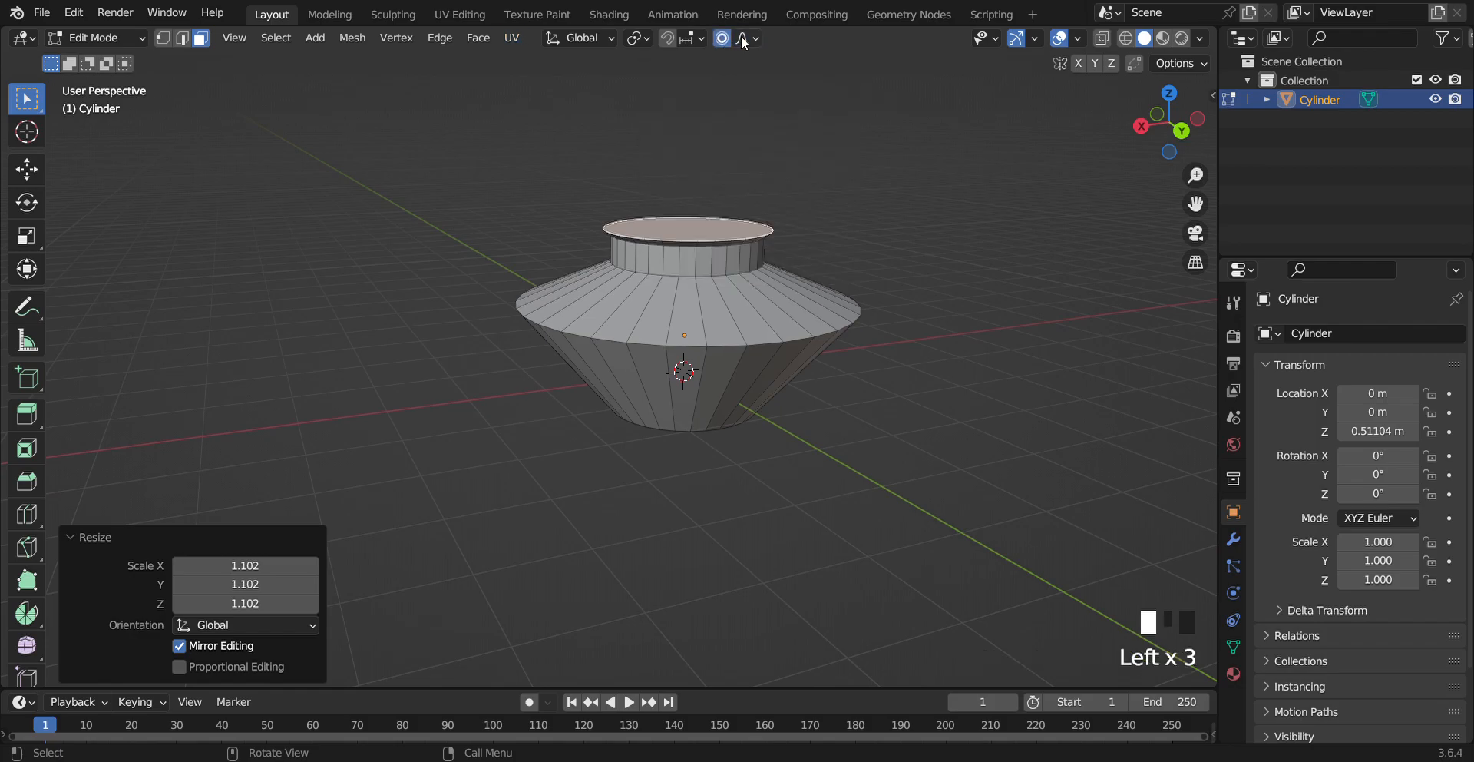
drag(1197, 207, 1152, 241)
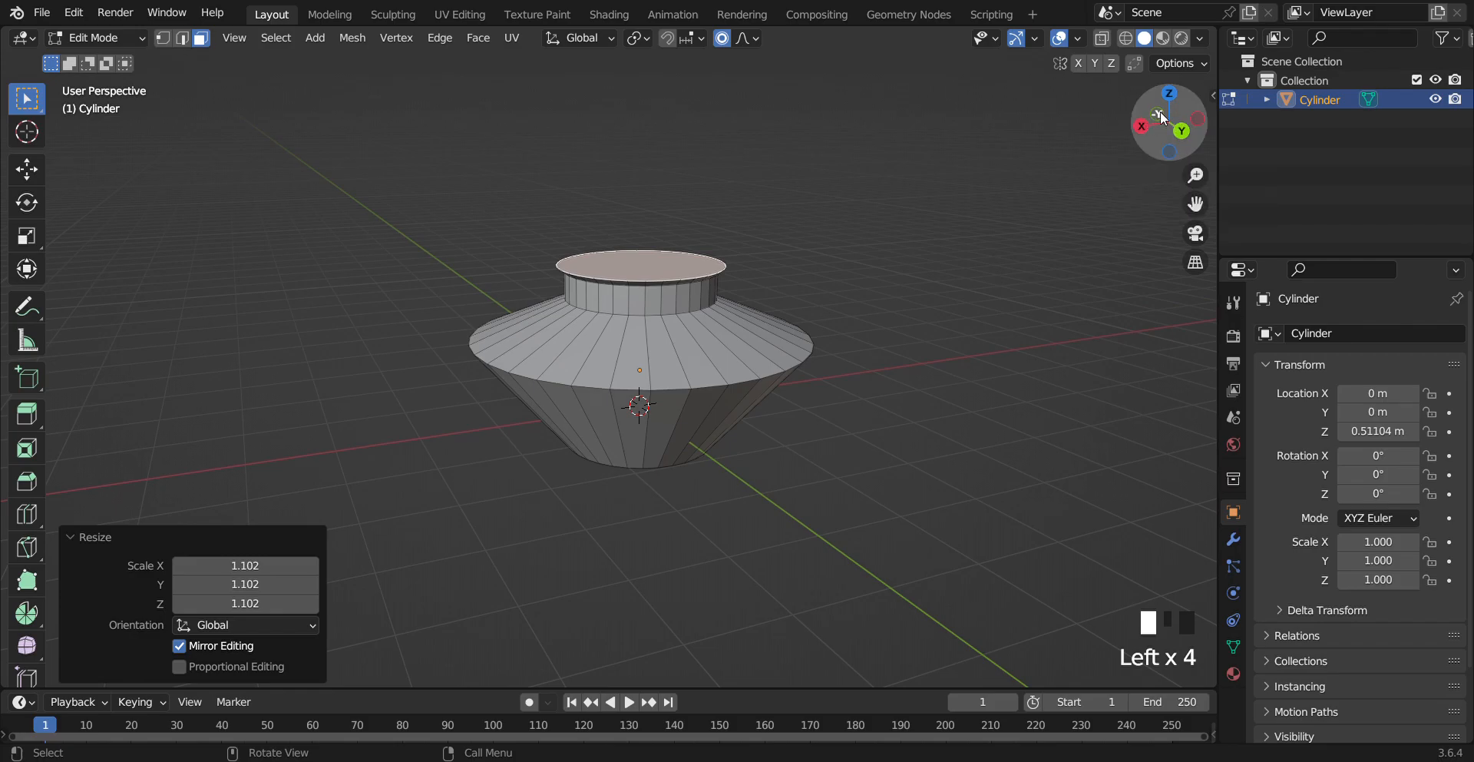